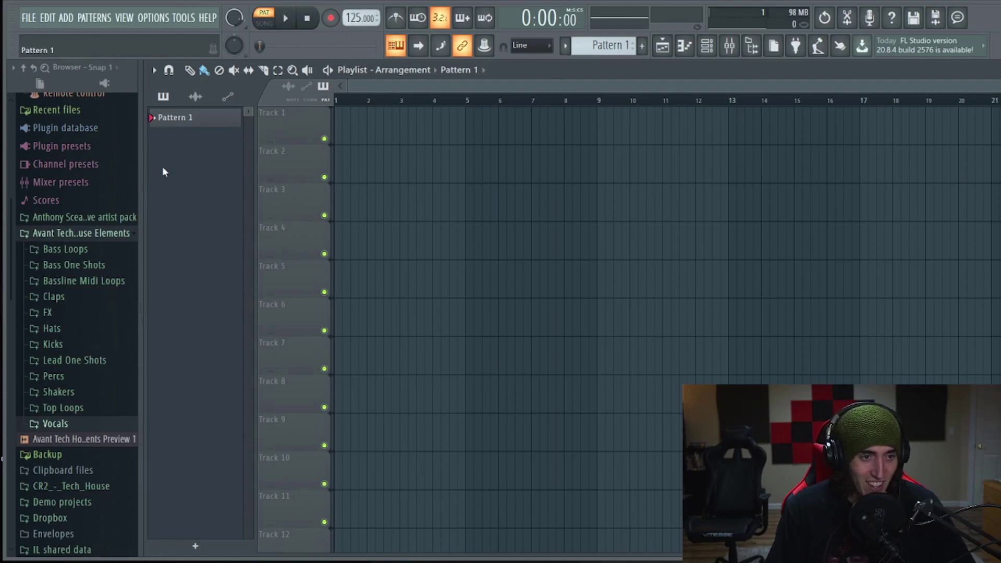
Step: Add the Avant Tech House Elements Kick 15 sample from the Kicks folder to Track 1
{"action": "left_click", "coordinate": [63, 344]}
{"action": "left_click", "coordinate": [102, 330]}
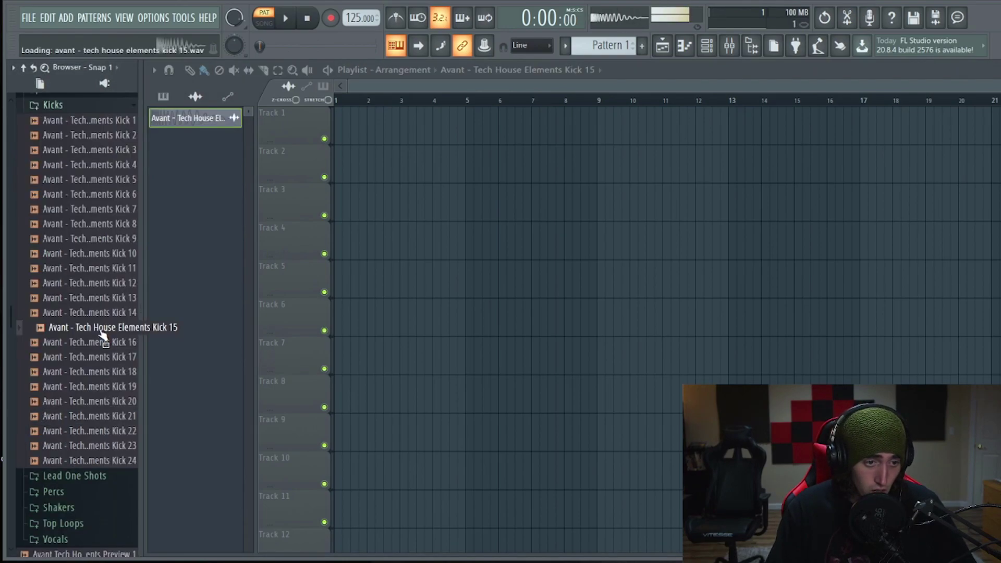
{"action": "left_click_drag", "start_coordinate": [102, 333], "coordinate": [375, 126]}
Step: Fill bars 1 to 4 of Track 1 with Kick pattern clips and remove the extras
{"action": "scroll", "coordinate": [415, 125], "scroll_direction": "up", "scroll_amount": 2}
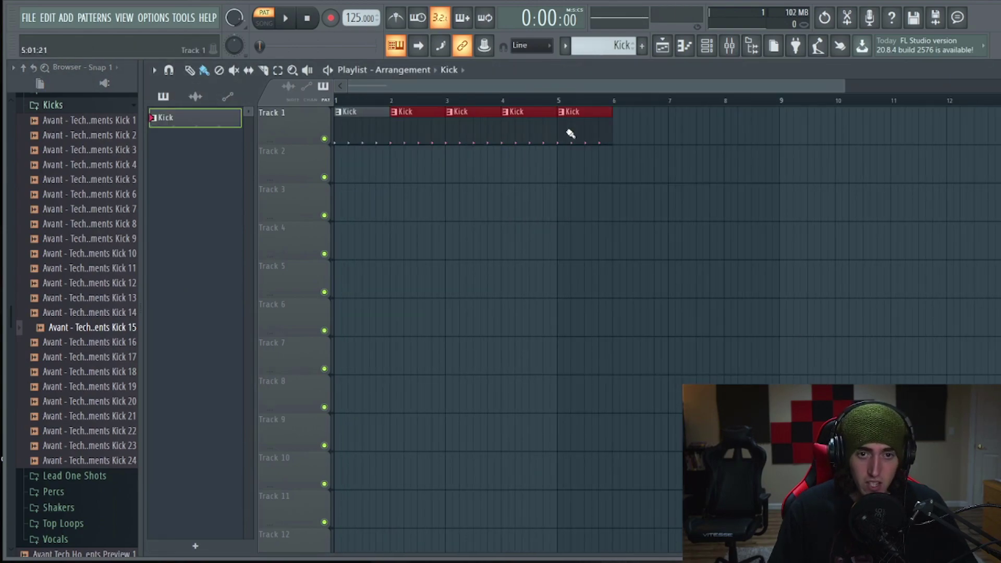
{"action": "left_click_drag", "start_coordinate": [569, 134], "coordinate": [859, 148]}
{"action": "right_click", "coordinate": [461, 126]}
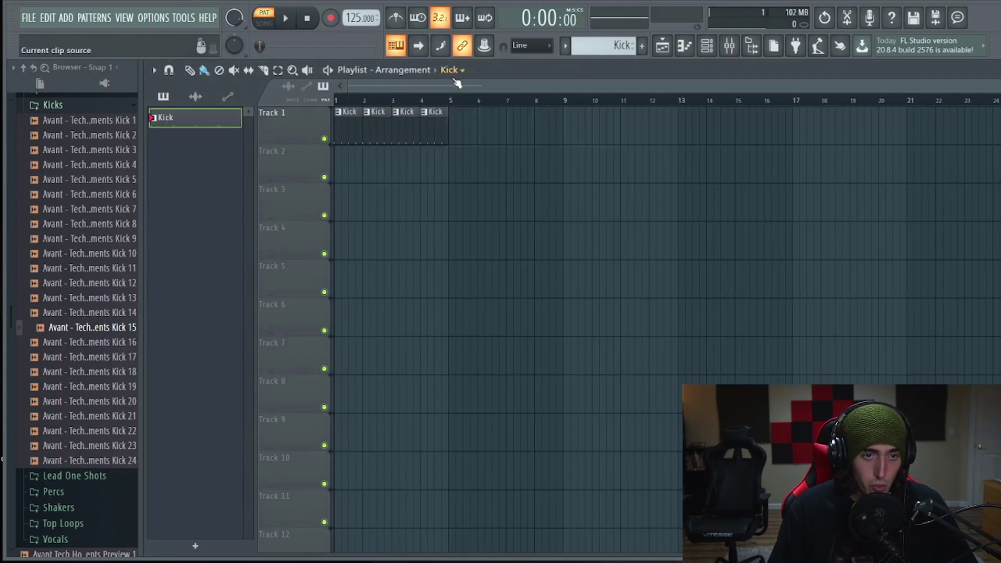
{"action": "scroll", "coordinate": [470, 86], "scroll_direction": "up", "scroll_amount": 3}
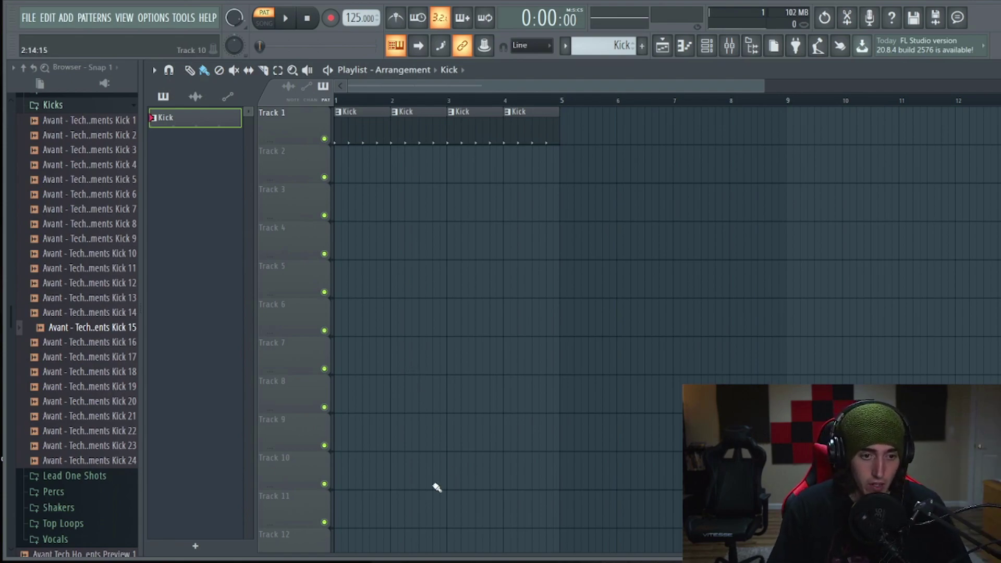
Step: Audition samples in the Claps folder and add Avant Tech House Elements Clap 7 to Track 2
{"action": "left_click", "coordinate": [83, 107]}
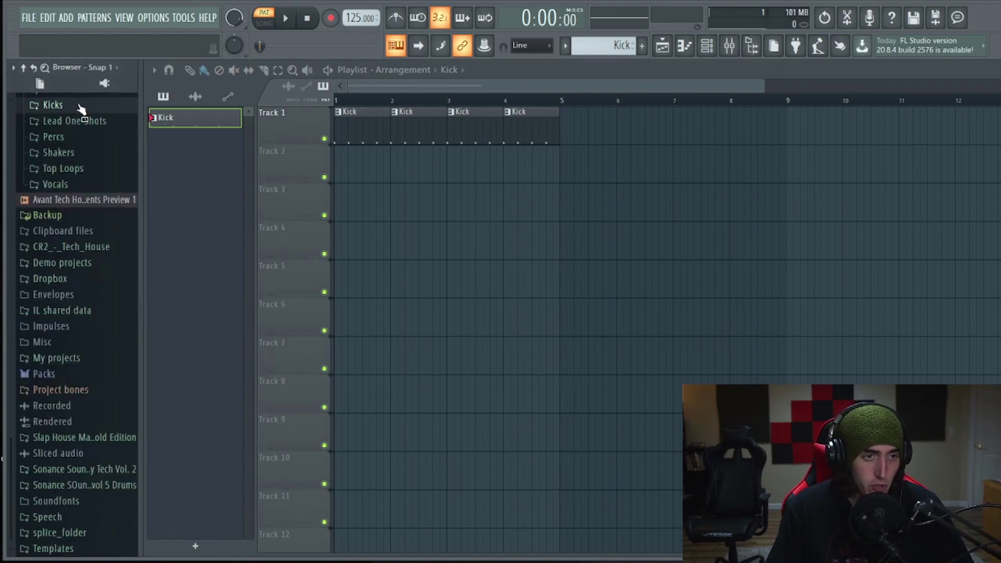
{"action": "scroll", "coordinate": [93, 208], "scroll_direction": "up", "scroll_amount": 6}
{"action": "left_click", "coordinate": [65, 328]}
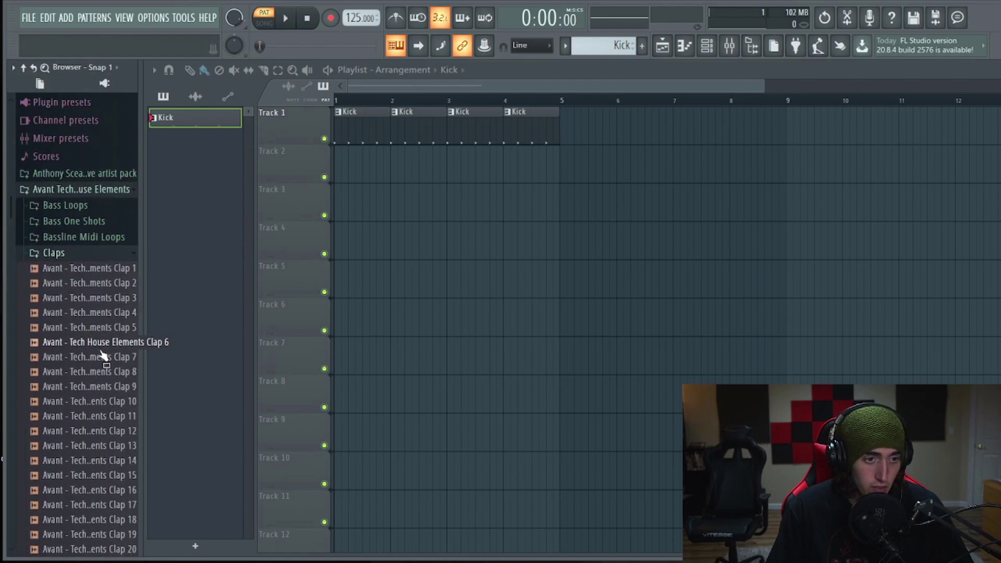
{"action": "left_click", "coordinate": [99, 284]}
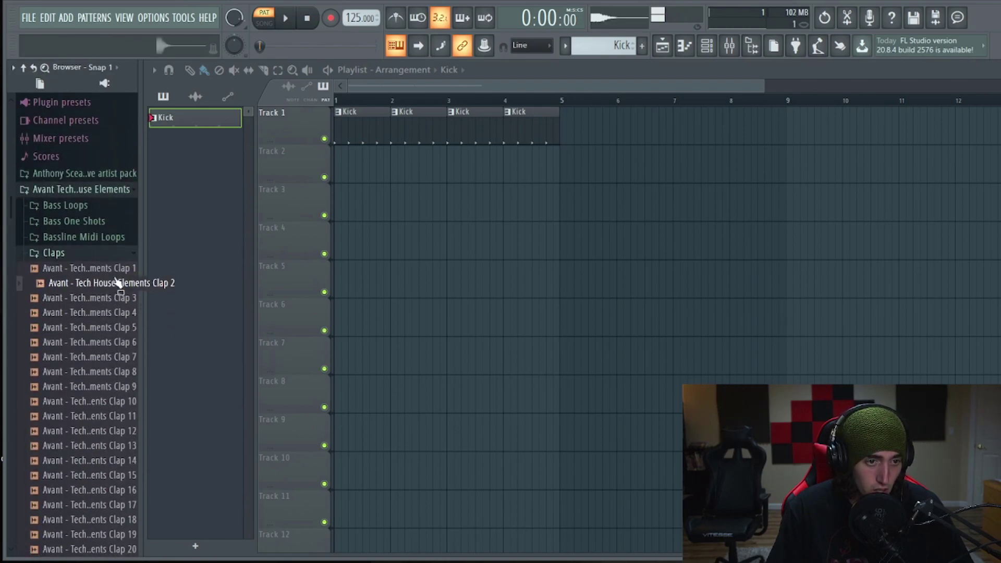
{"action": "left_click", "coordinate": [94, 268]}
{"action": "left_click", "coordinate": [107, 357]}
{"action": "left_click_drag", "start_coordinate": [100, 363], "coordinate": [386, 164]}
{"action": "scroll", "coordinate": [395, 90], "scroll_direction": "up", "scroll_amount": 4}
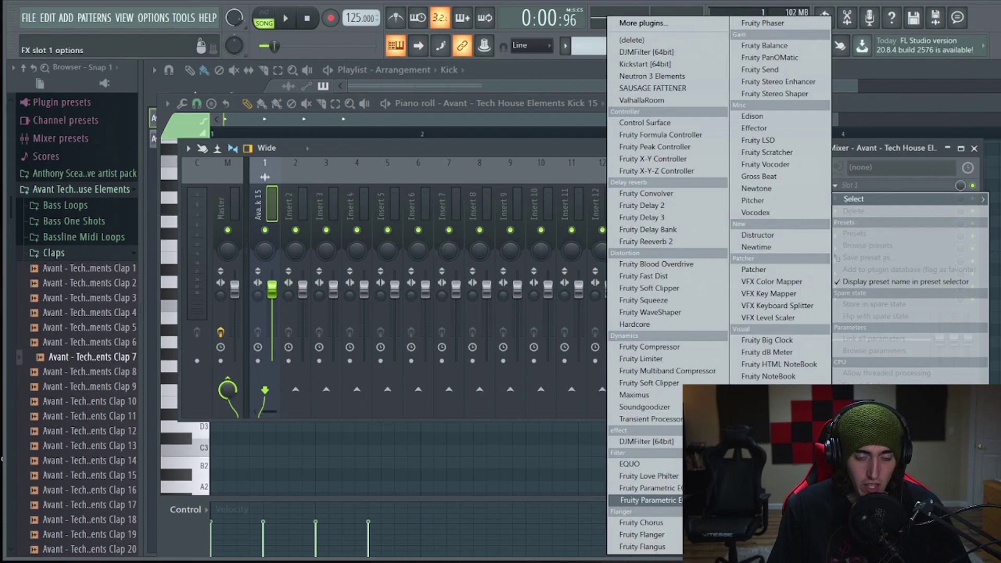
Step: Add Fruity Parametric EQ 2 to the kick's mixer channel, slightly boosting bands 1 to 3 and cutting band 4 around 498 Hz
{"action": "left_click", "coordinate": [641, 321]}
{"action": "left_click_drag", "start_coordinate": [371, 192], "coordinate": [424, 220]}
{"action": "key", "text": "space"}
{"action": "left_click_drag", "start_coordinate": [389, 333], "coordinate": [363, 321]}
{"action": "left_click_drag", "start_coordinate": [427, 329], "coordinate": [397, 330]}
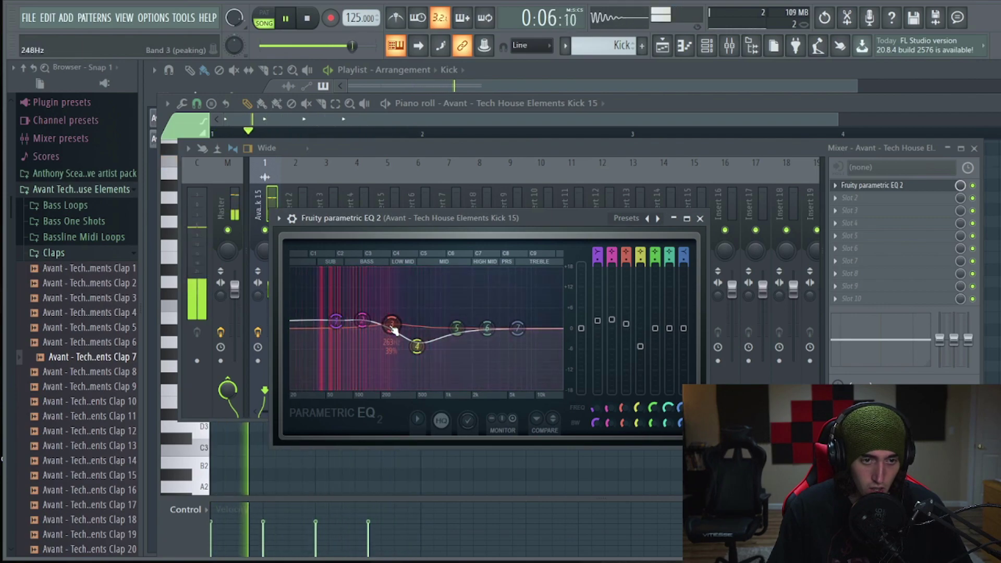
{"action": "key", "text": "space"}
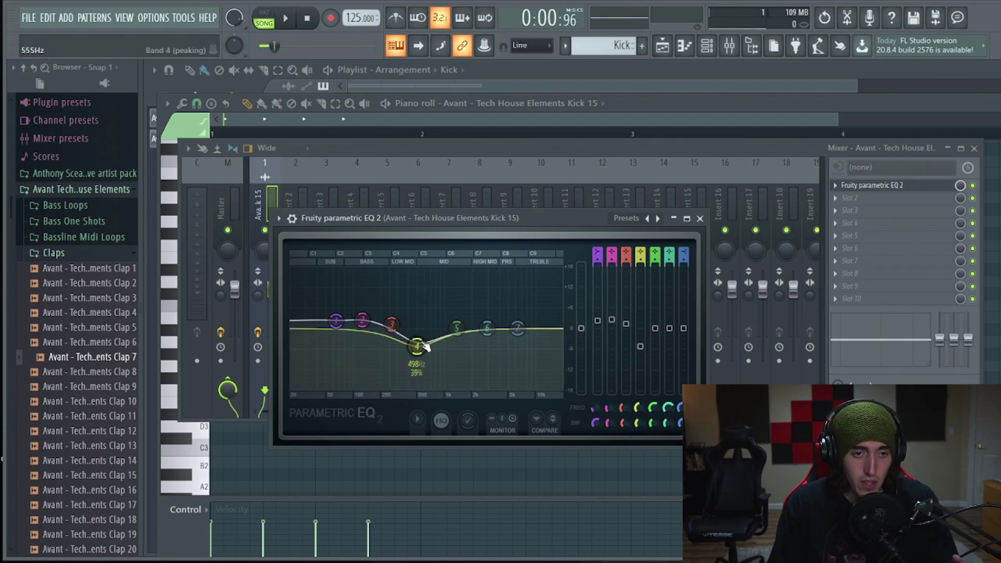
Step: Boost bands 4 to 6 of Fruity Parametric EQ 2 on the clap channel, with band 6 at about 2990 Hz
{"action": "left_click", "coordinate": [638, 125]}
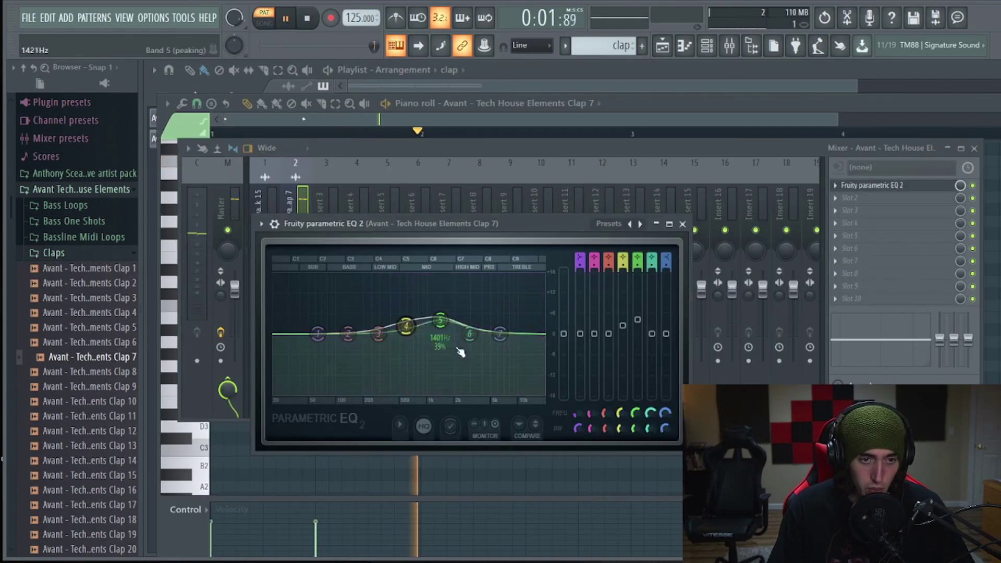
{"action": "left_click_drag", "start_coordinate": [471, 337], "coordinate": [472, 329]}
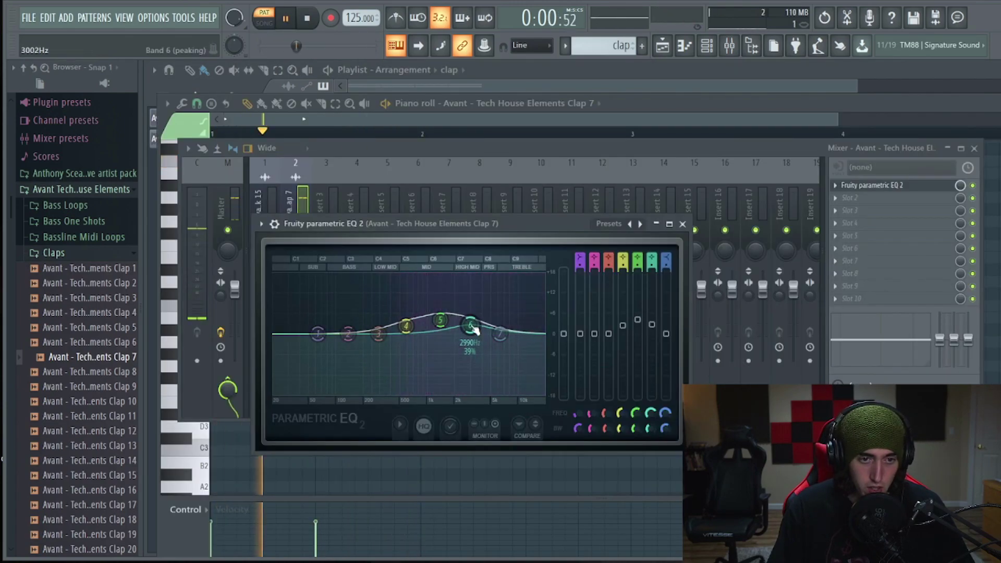
{"action": "left_click_drag", "start_coordinate": [385, 342], "coordinate": [387, 337]}
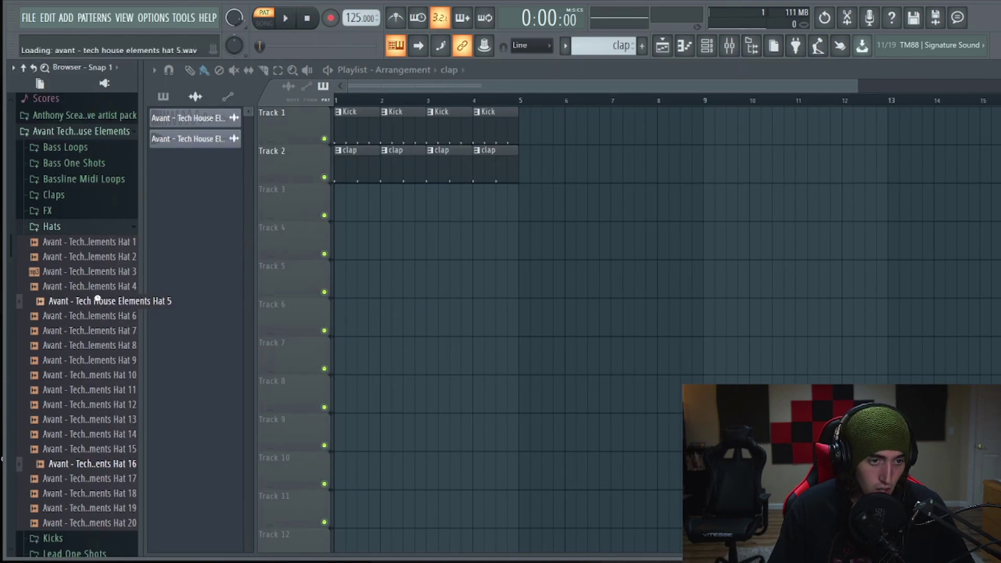
Step: Audition hats, place Hat 16 on every offbeat of Track 3 through bar 4, and preview the groove
{"action": "left_click", "coordinate": [94, 390]}
{"action": "left_click", "coordinate": [88, 449]}
{"action": "left_click", "coordinate": [89, 463]}
{"action": "left_click_drag", "start_coordinate": [91, 464], "coordinate": [345, 205]}
{"action": "key", "text": "space"}
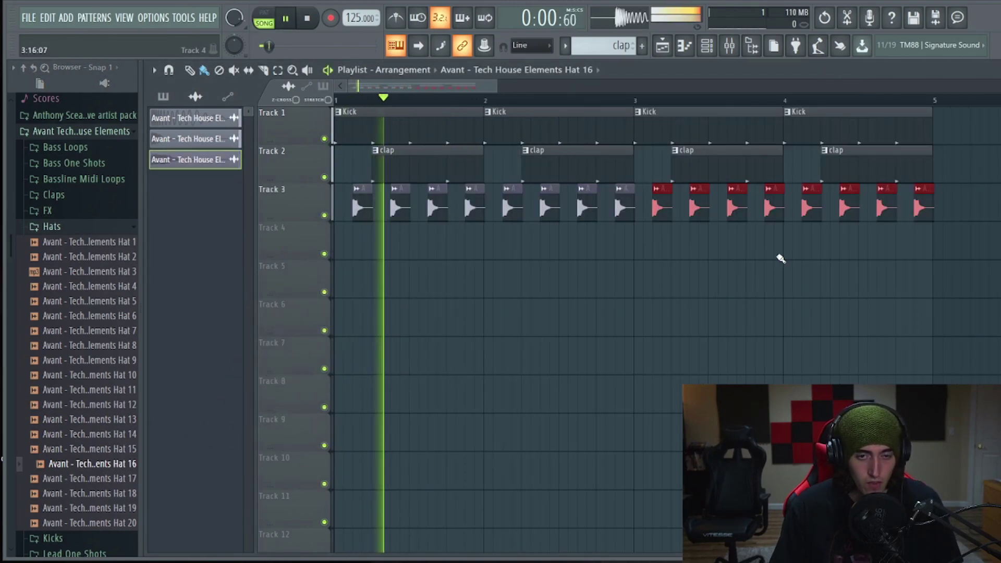
{"action": "left_click", "coordinate": [777, 262], "text": "ctrl"}
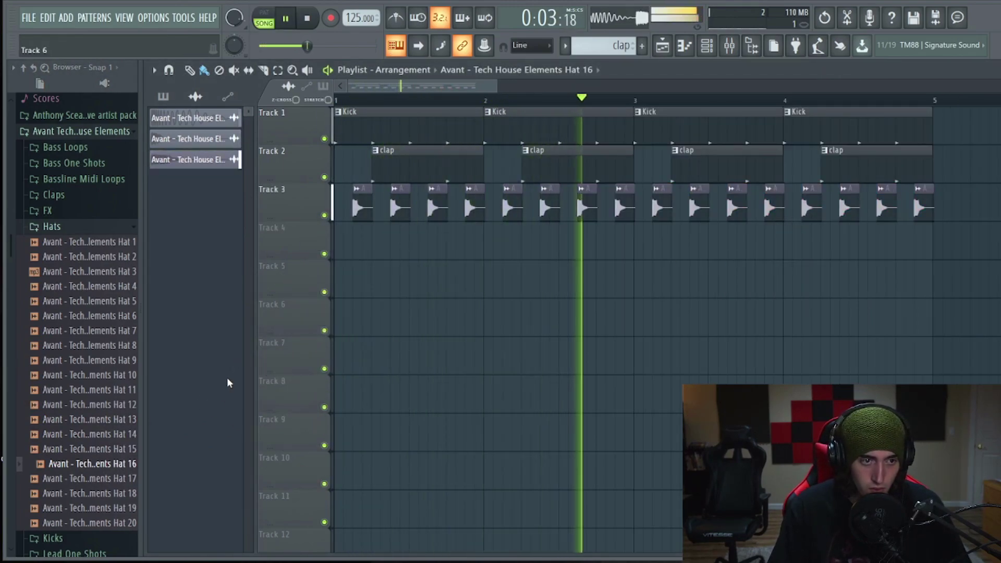
{"action": "key", "text": "space"}
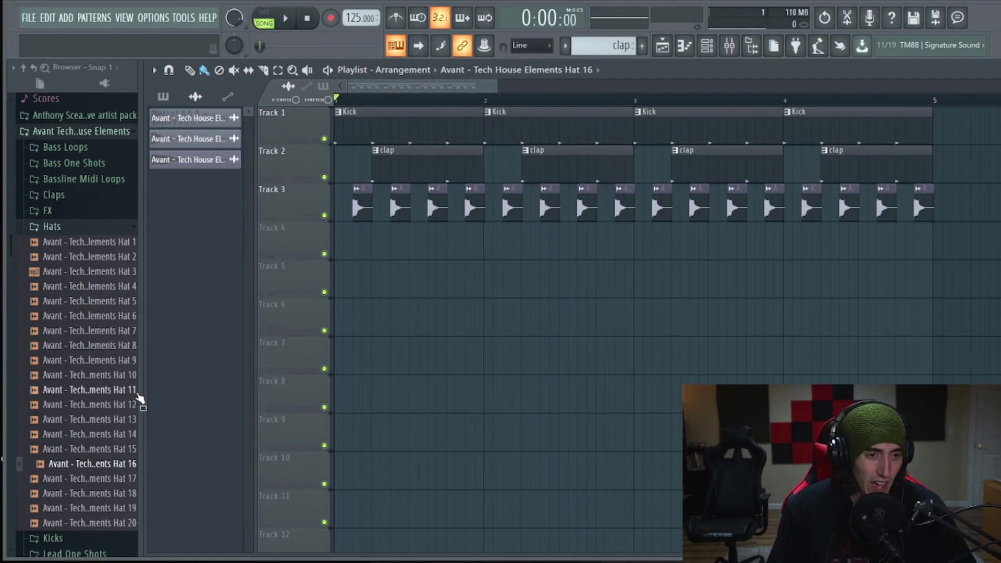
Step: Audition Hats 15 and 14, and add Hat 14 on the first offbeat of Track 4
{"action": "left_click", "coordinate": [116, 449]}
{"action": "left_click", "coordinate": [112, 435]}
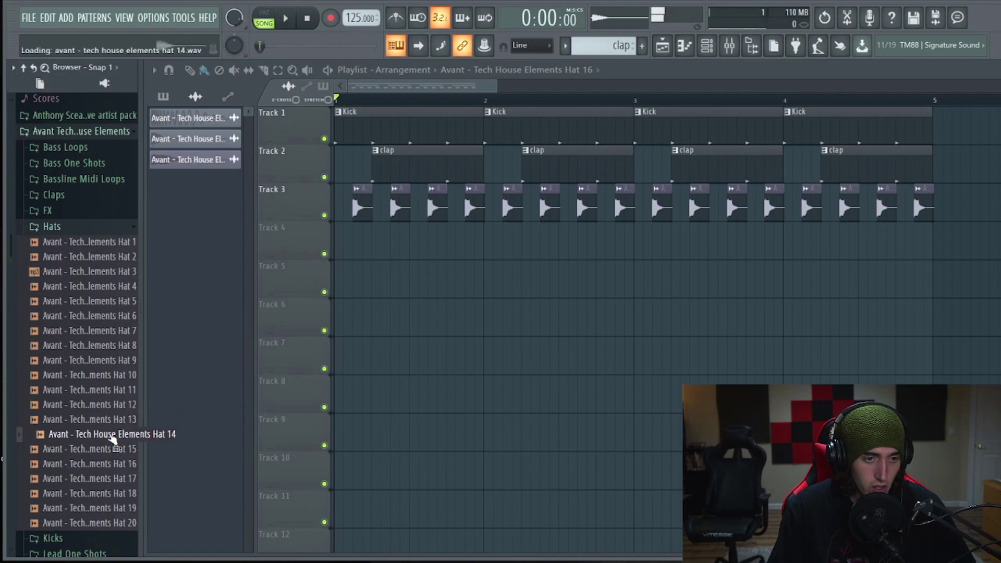
{"action": "left_click_drag", "start_coordinate": [95, 441], "coordinate": [358, 237]}
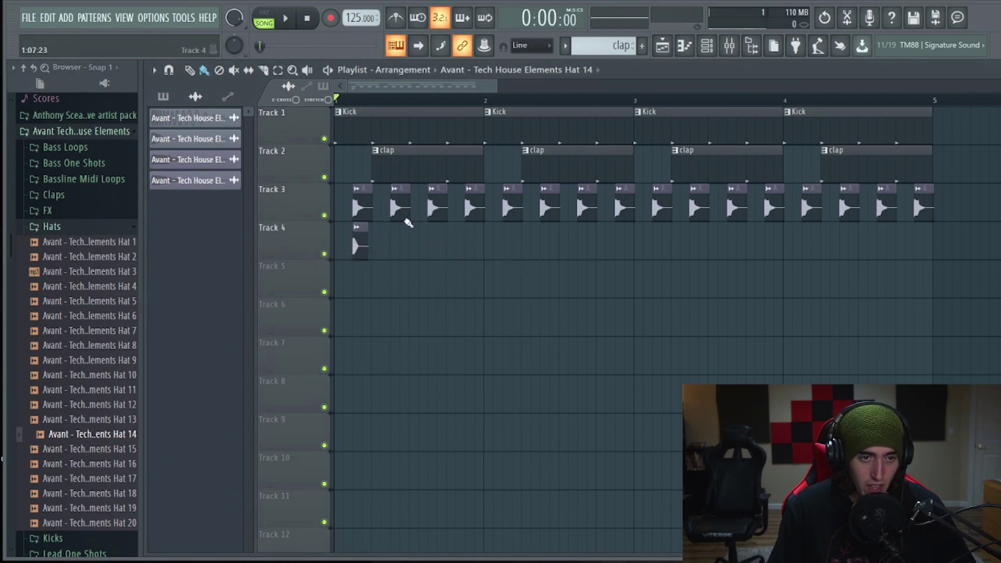
Step: Repeat the Hat 14 clip along Track 4 beneath the Track 3 hats through bar 4
{"action": "left_click", "coordinate": [399, 239]}
{"action": "left_click", "coordinate": [432, 238]}
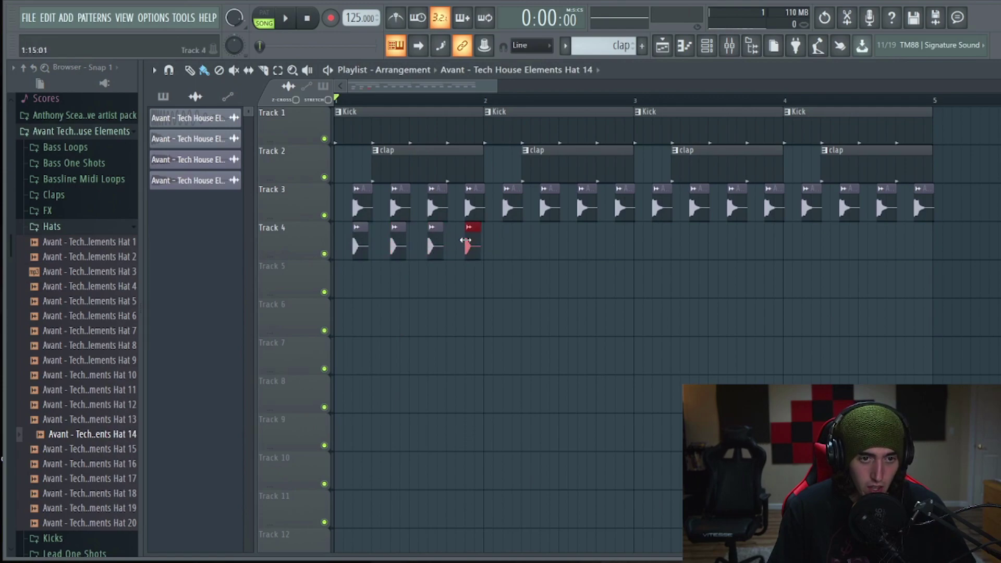
{"action": "left_click", "coordinate": [623, 237]}
{"action": "left_click", "coordinate": [659, 238]}
{"action": "left_click", "coordinate": [697, 238]}
{"action": "left_click", "coordinate": [735, 238]}
{"action": "left_click", "coordinate": [779, 237]}
{"action": "left_click", "coordinate": [809, 237]}
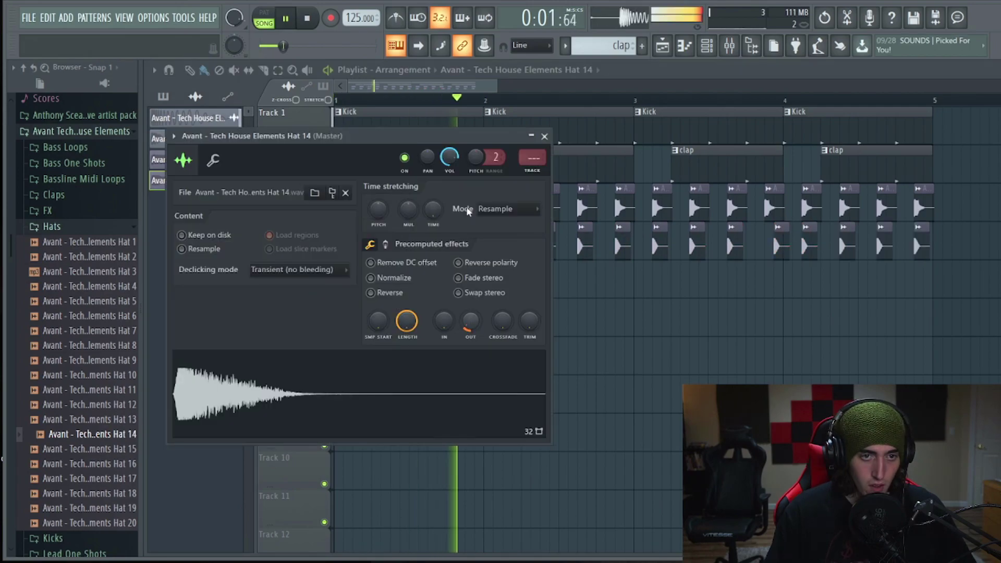
Step: Stop playback and collapse the Hats sample folder
{"action": "left_click", "coordinate": [444, 85]}
{"action": "scroll", "coordinate": [438, 85], "scroll_direction": "down", "scroll_amount": 3}
{"action": "key", "text": "space"}
{"action": "left_click", "coordinate": [54, 229]}
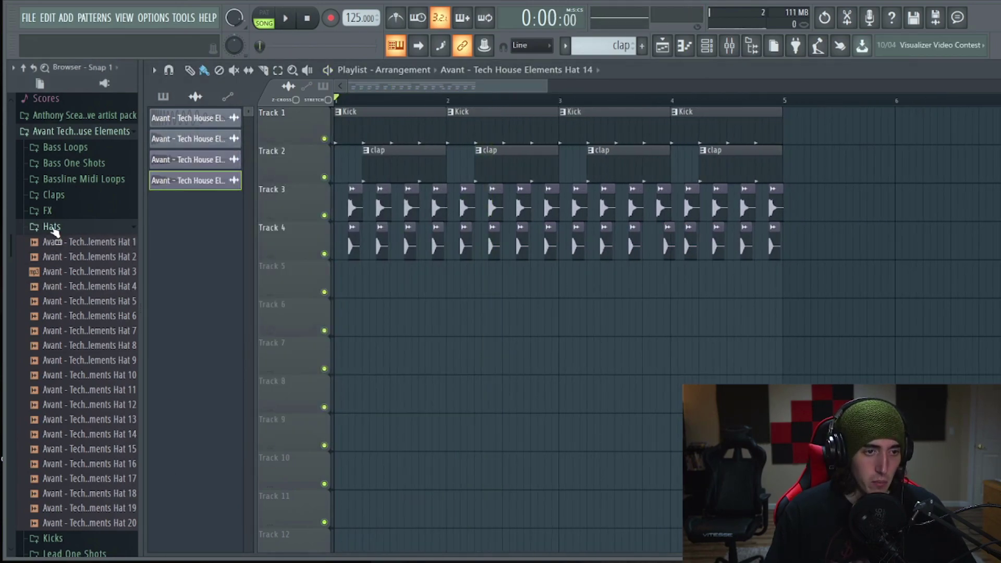
{"action": "left_click", "coordinate": [53, 228]}
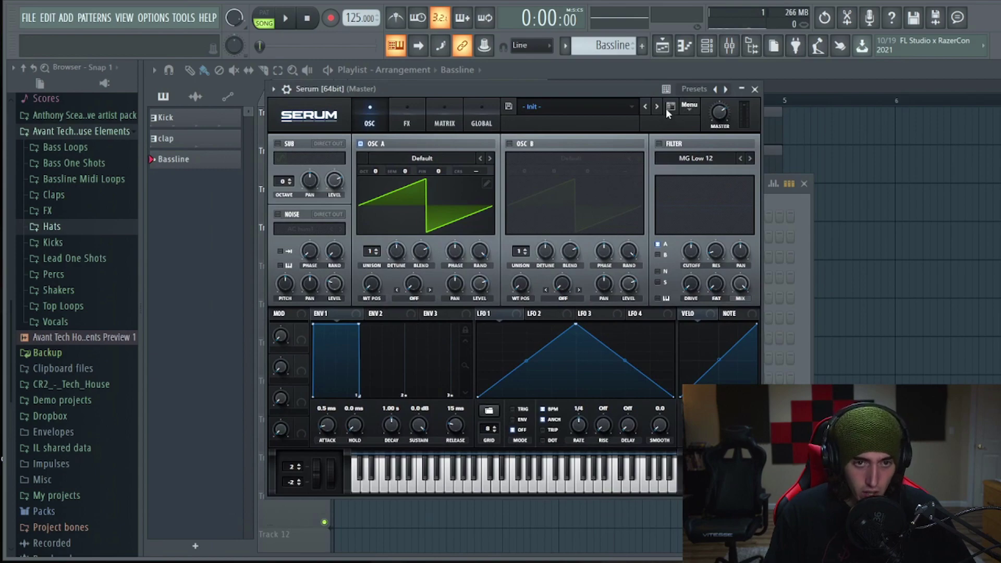
Step: Audition the Avant bass presets in Serum's preset browser, load Bass 12, and move Serum clear of the channel rack
{"action": "left_click", "coordinate": [670, 107]}
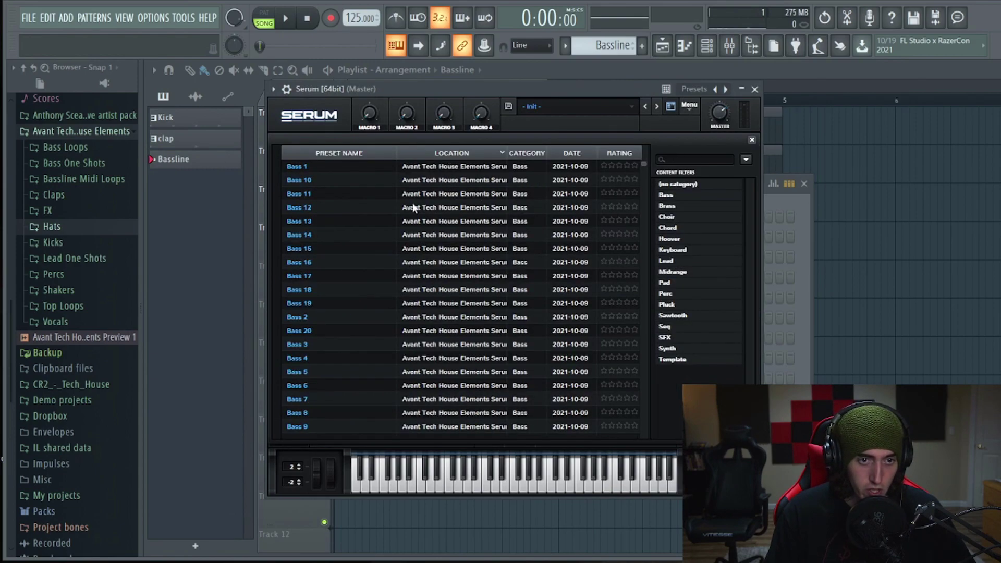
{"action": "left_click", "coordinate": [340, 171]}
{"action": "left_click", "coordinate": [338, 181]}
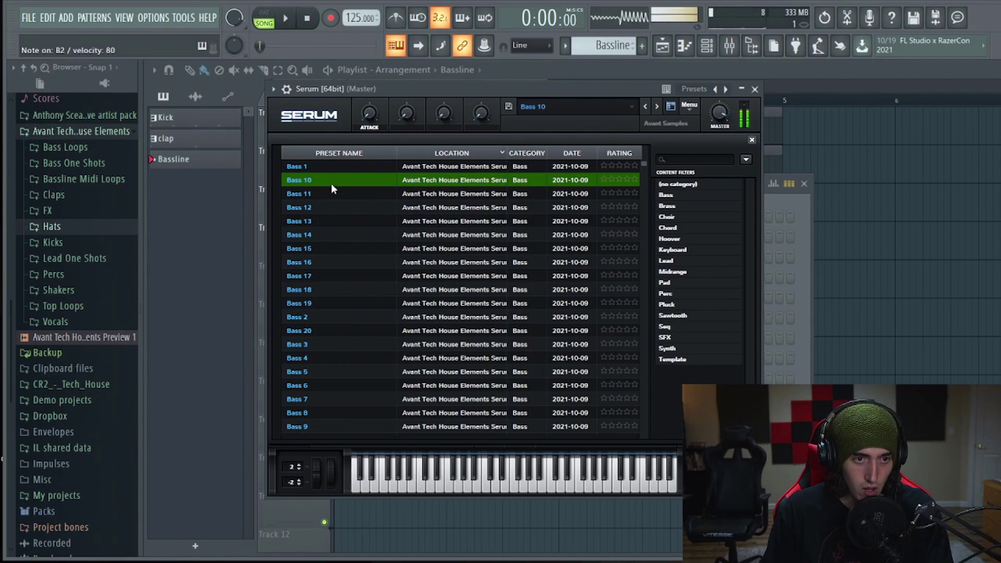
{"action": "left_click", "coordinate": [333, 194]}
{"action": "left_click", "coordinate": [333, 207]}
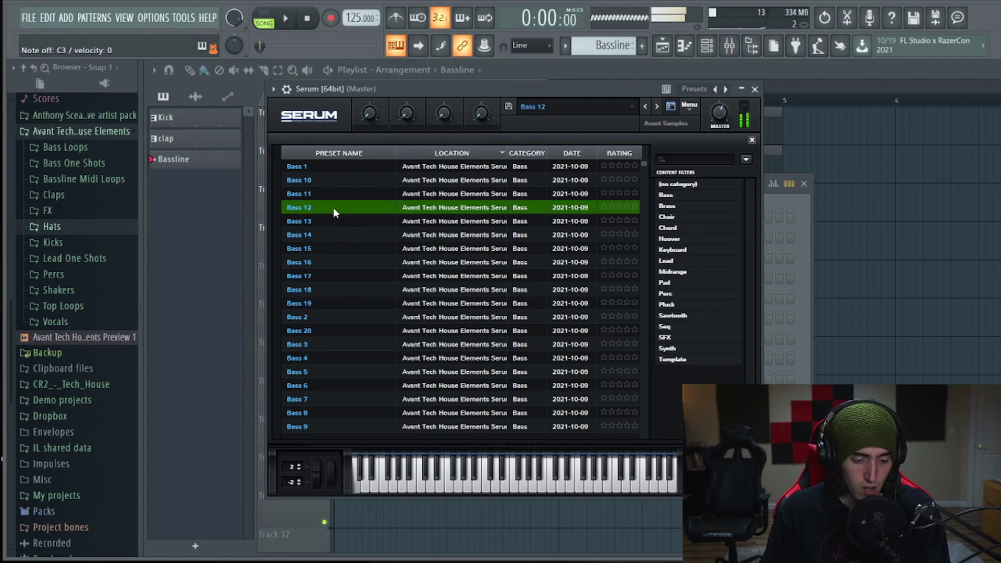
{"action": "left_click_drag", "start_coordinate": [406, 89], "coordinate": [647, 205]}
{"action": "right_click", "coordinate": [433, 219]}
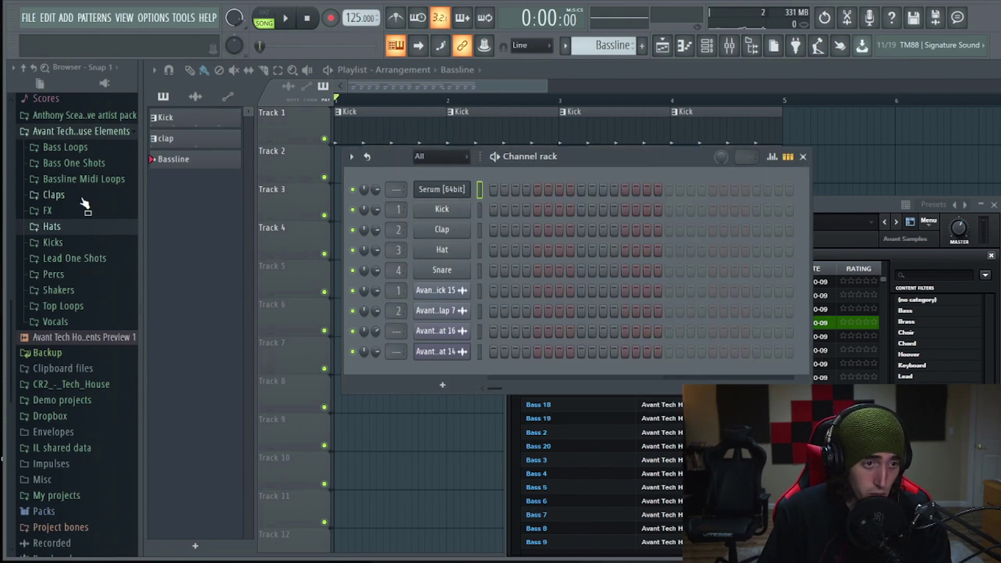
Step: Try Bass Loops 6 and 5 from the Bassline Midi Loops folder on the Serum channel, settling on Bass Loop 8
{"action": "left_click", "coordinate": [101, 179]}
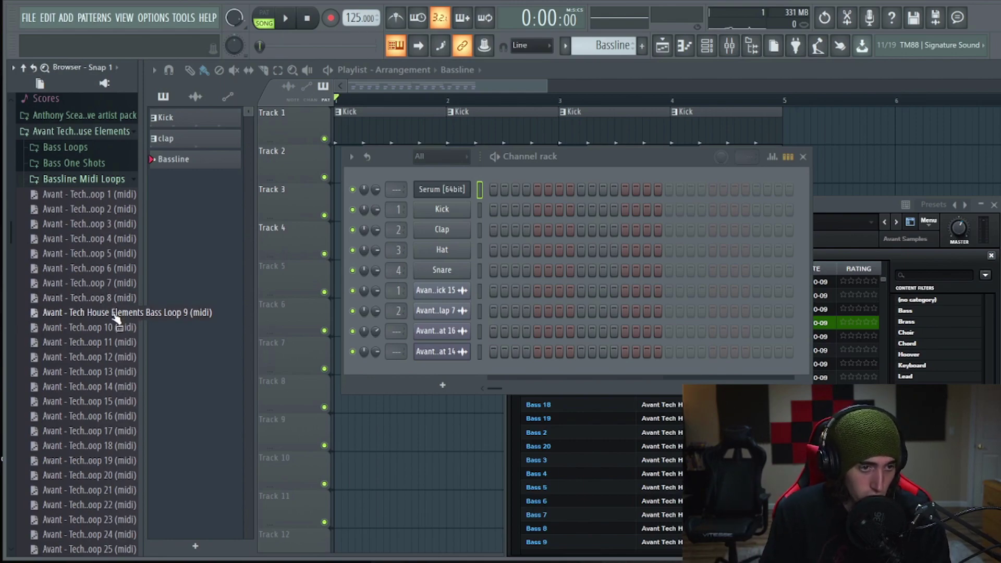
{"action": "left_click_drag", "start_coordinate": [92, 268], "coordinate": [593, 191]}
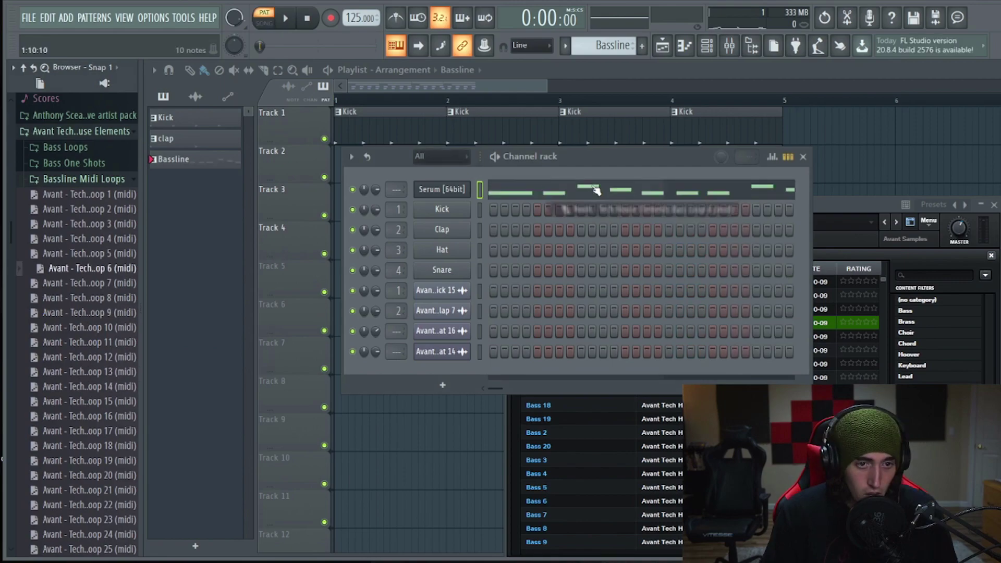
{"action": "key", "text": "space"}
{"action": "key", "text": "space"}
{"action": "left_click_drag", "start_coordinate": [83, 254], "coordinate": [451, 194]}
{"action": "key", "text": "space"}
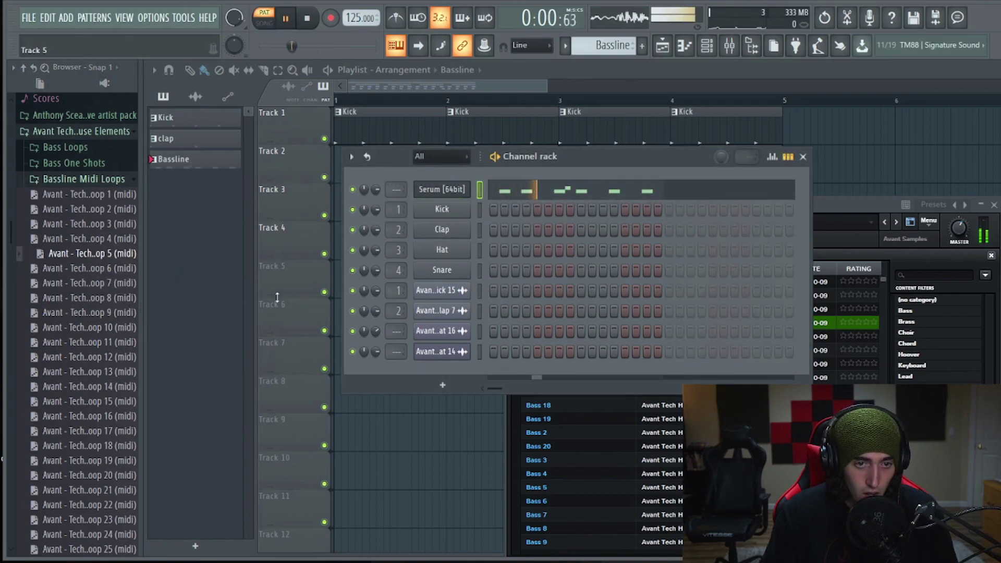
{"action": "left_click_drag", "start_coordinate": [104, 267], "coordinate": [525, 195]}
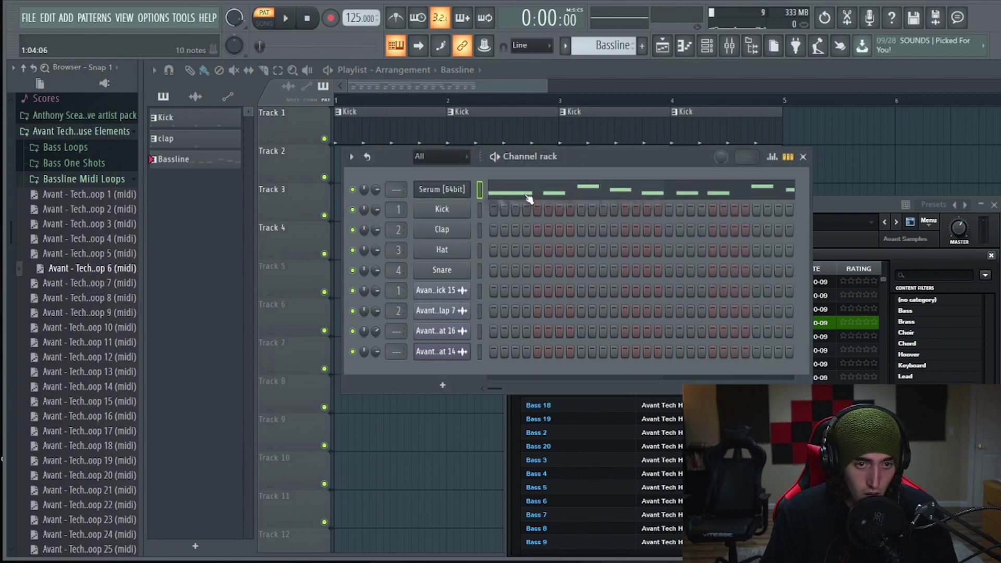
{"action": "left_click_drag", "start_coordinate": [89, 297], "coordinate": [530, 195]}
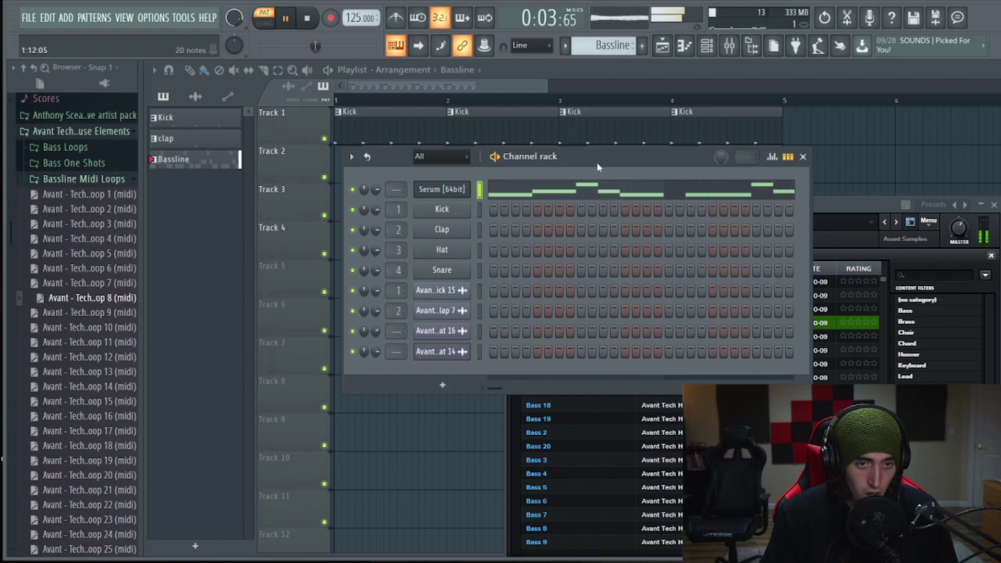
Step: Transpose all notes of the Serum bassline down two octaves to start on E2, and play the result
{"action": "left_click", "coordinate": [596, 190]}
{"action": "key", "text": "shift+Up"}
{"action": "key", "text": "shift+Up"}
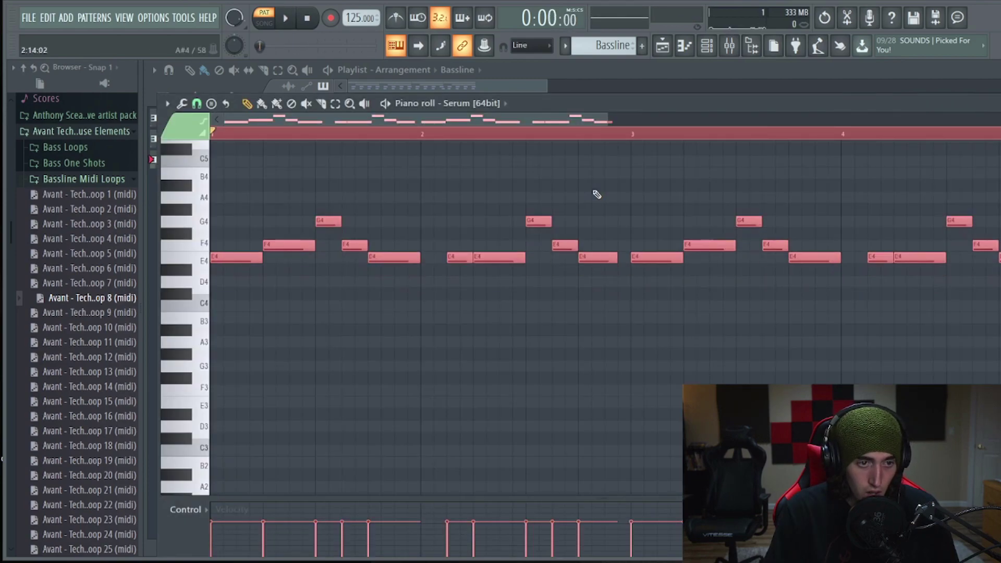
{"action": "key", "text": "ctrl+Down"}
{"action": "key", "text": "space"}
{"action": "key", "text": "space"}
{"action": "key", "text": "ctrl+Down"}
{"action": "key", "text": "space"}
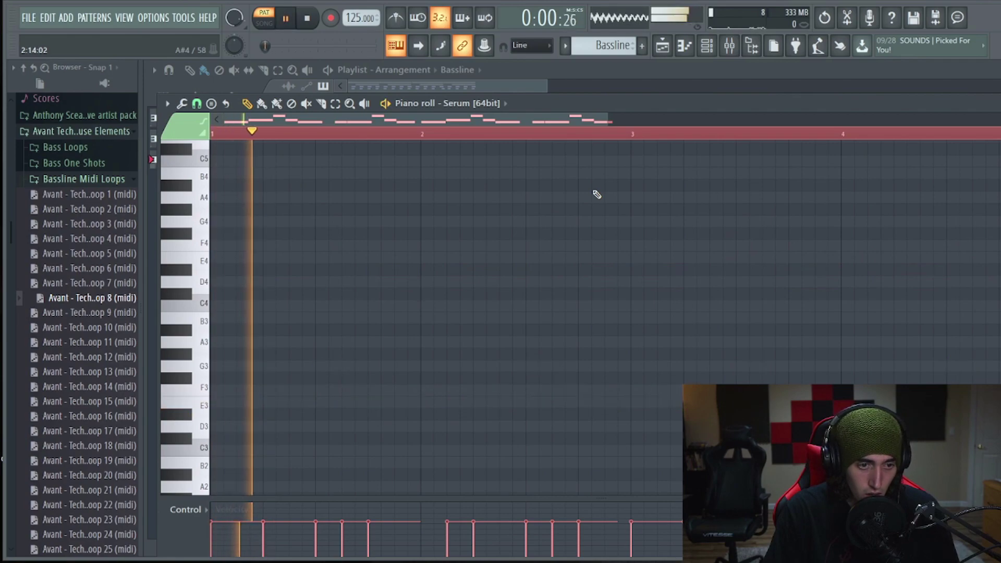
{"action": "scroll", "coordinate": [592, 205], "scroll_direction": "down", "scroll_amount": 3}
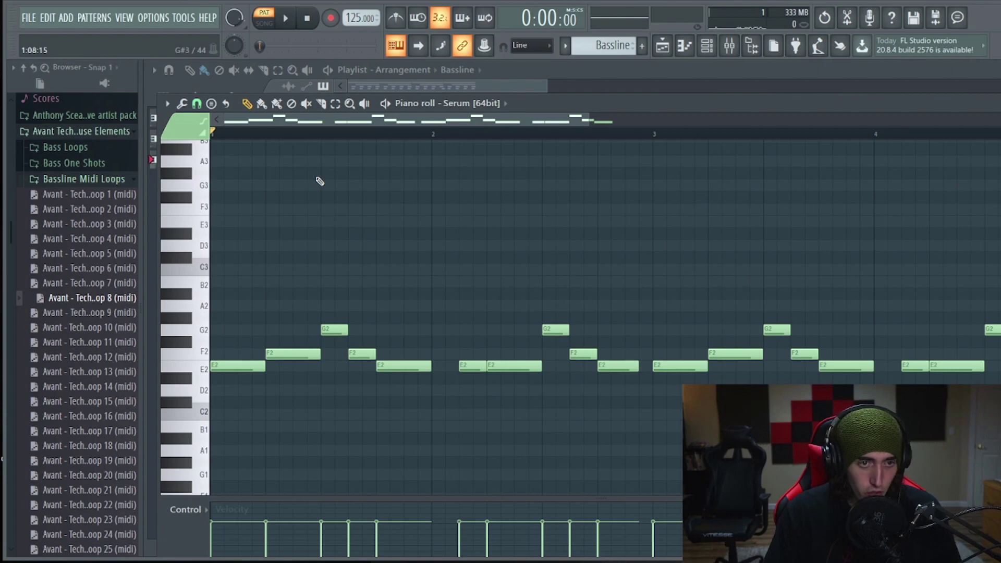
{"action": "key", "text": "space"}
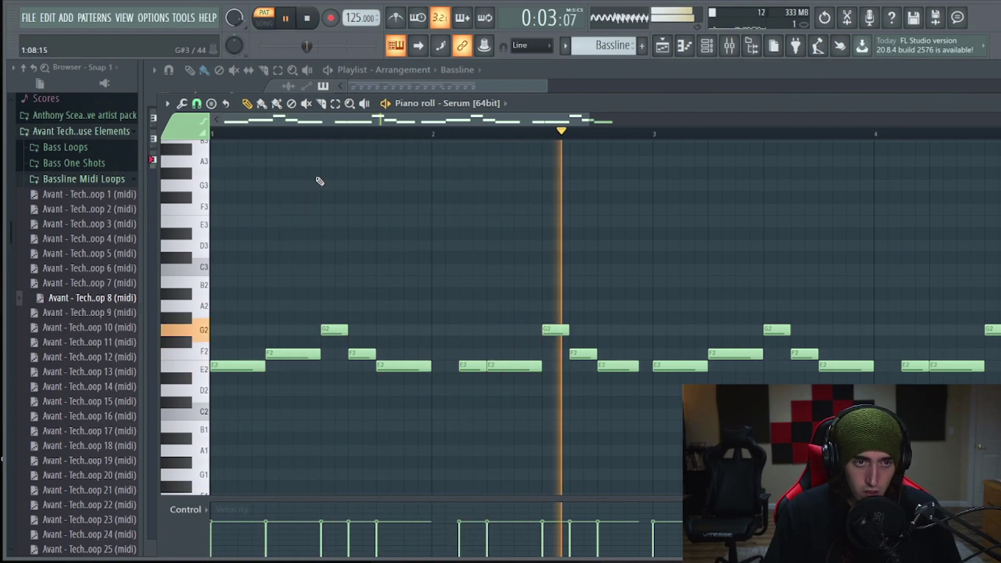
Step: Stop playback and route the Serum channel to mixer insert 3
{"action": "key", "text": "space"}
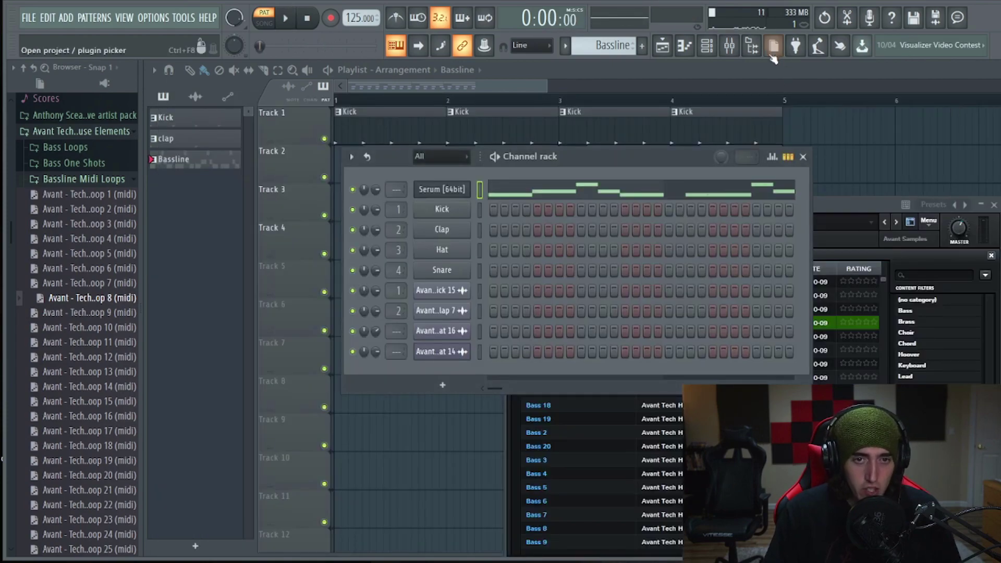
{"action": "left_click", "coordinate": [730, 52]}
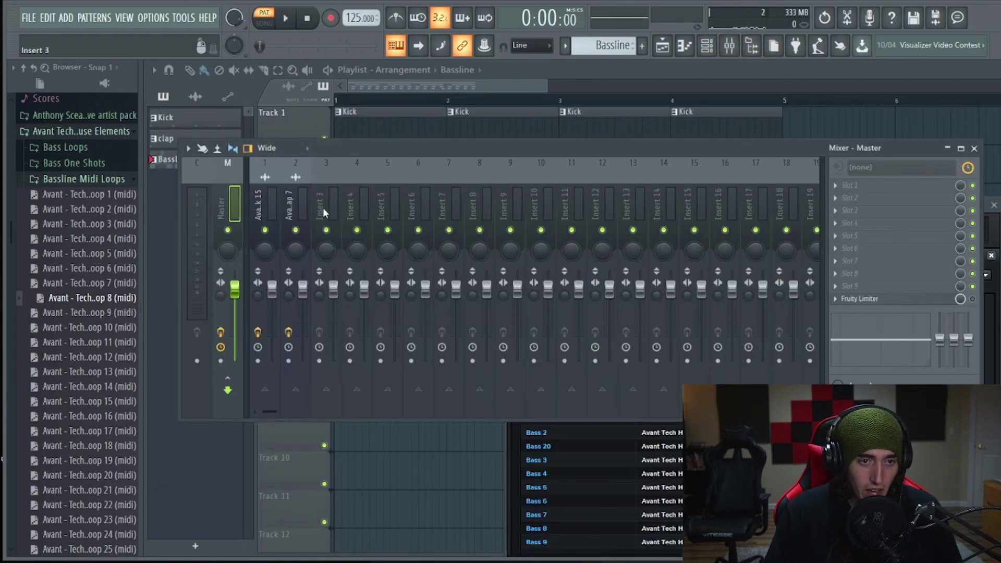
{"action": "right_click", "coordinate": [326, 207]}
{"action": "left_click", "coordinate": [497, 295]}
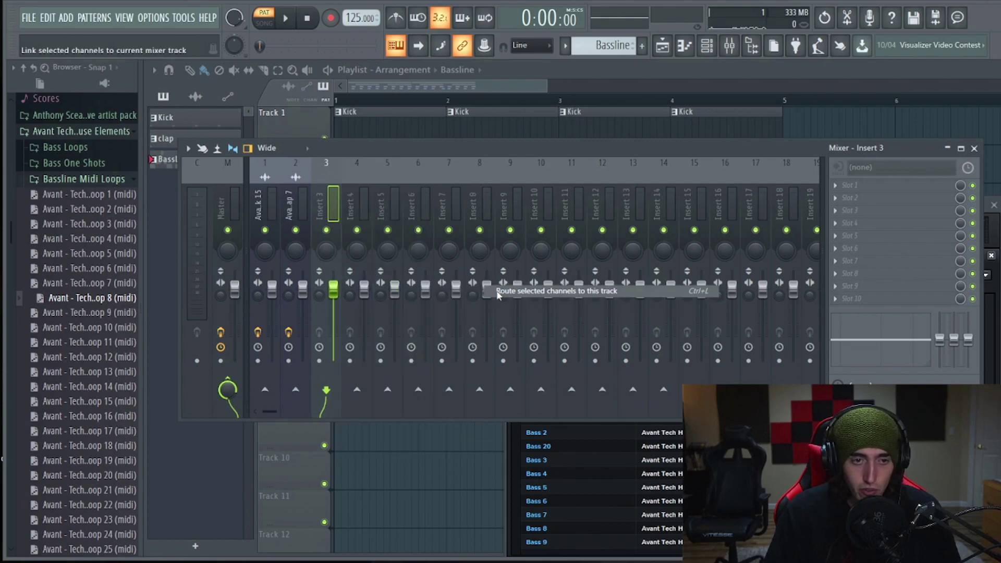
Step: Load Kickstart in the first effect slot of the Serum mixer track and play the bassline through it
{"action": "left_click", "coordinate": [853, 186]}
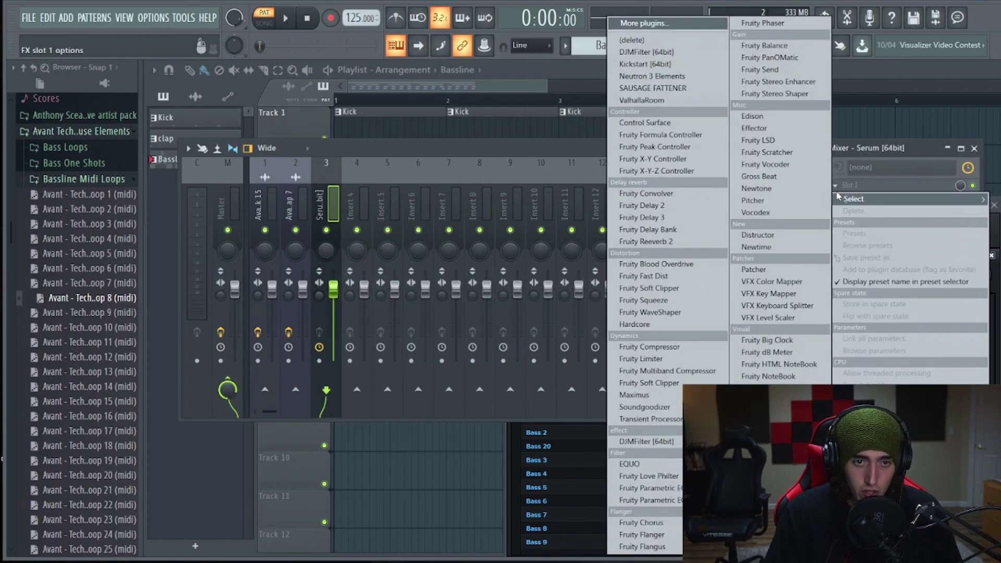
{"action": "left_click", "coordinate": [645, 64]}
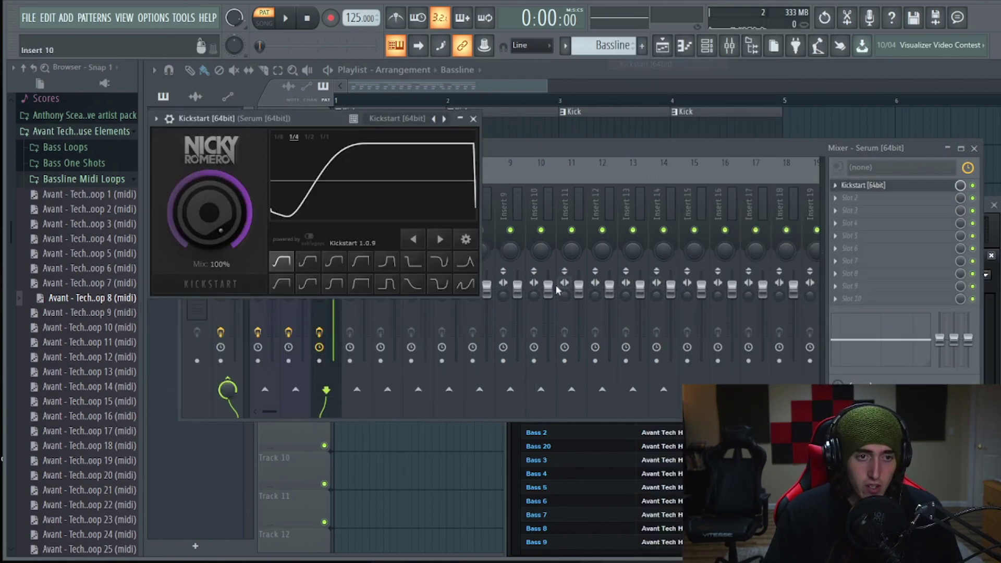
{"action": "key", "text": "space"}
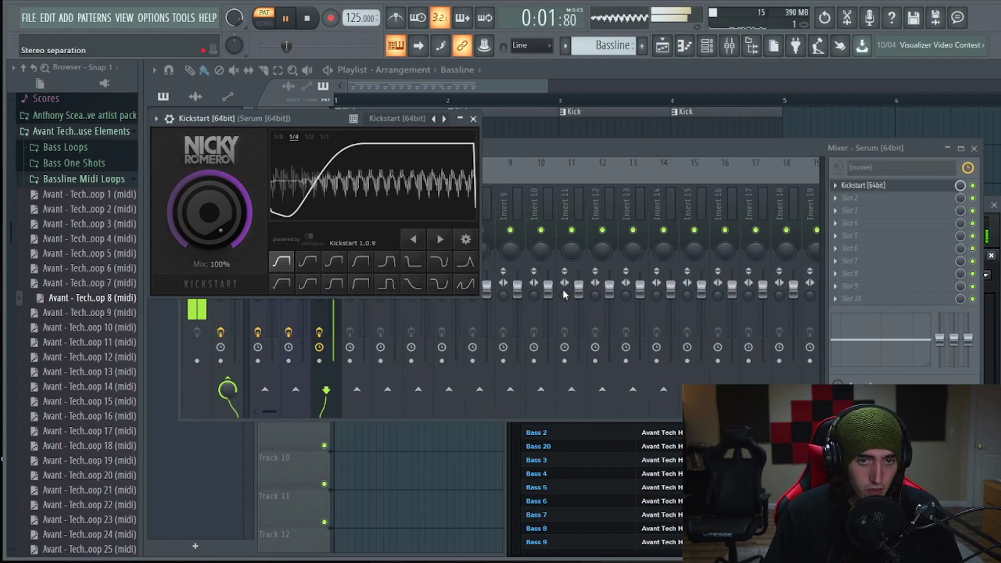
{"action": "key", "text": "space"}
Step: Bring up the Serum instrument from the channel rack and move its window up to show the whole interface
{"action": "left_click", "coordinate": [707, 45]}
{"action": "left_click", "coordinate": [505, 190]}
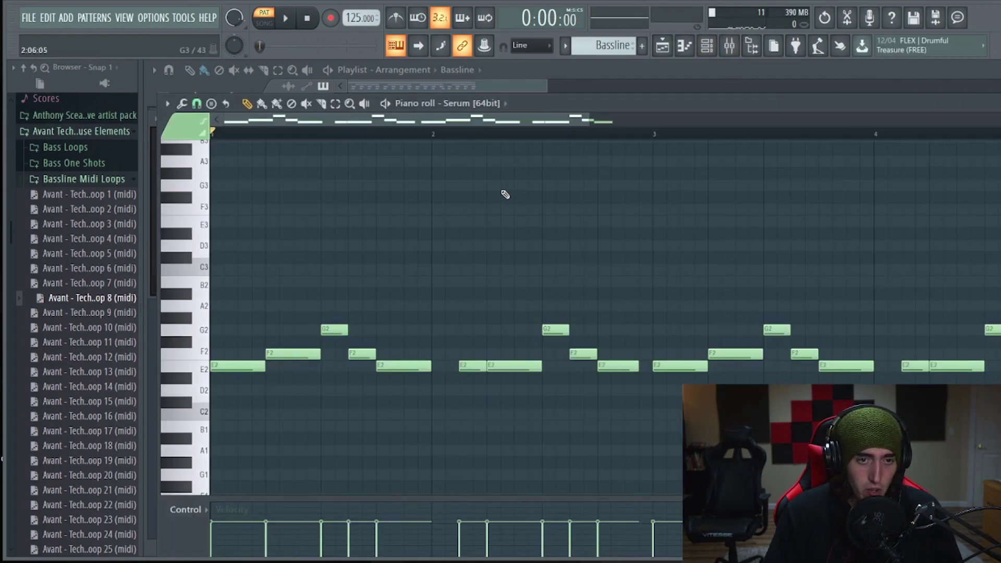
{"action": "key", "text": "Escape"}
{"action": "left_click", "coordinate": [424, 192]}
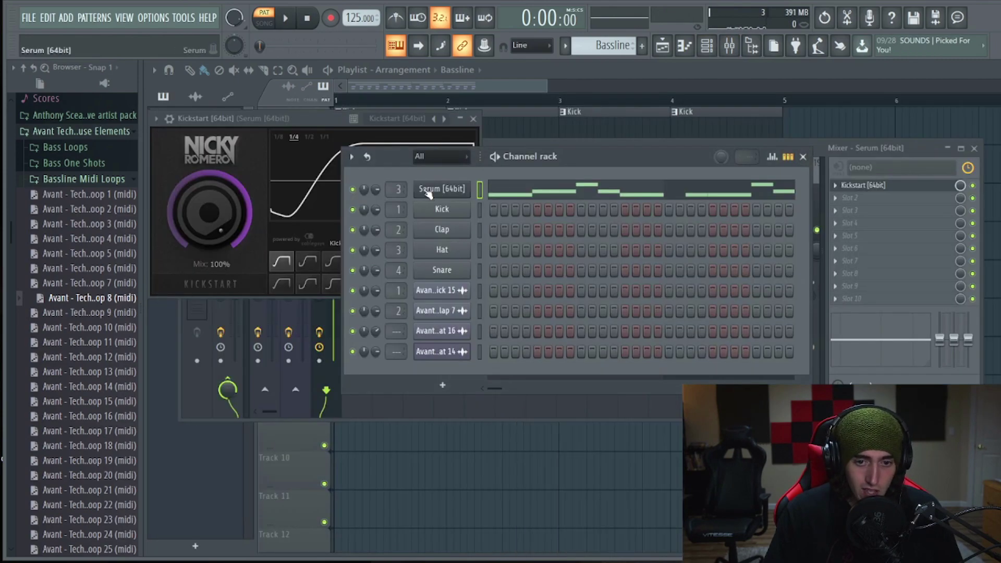
{"action": "left_click", "coordinate": [427, 192]}
{"action": "left_click_drag", "start_coordinate": [842, 206], "coordinate": [712, 99]}
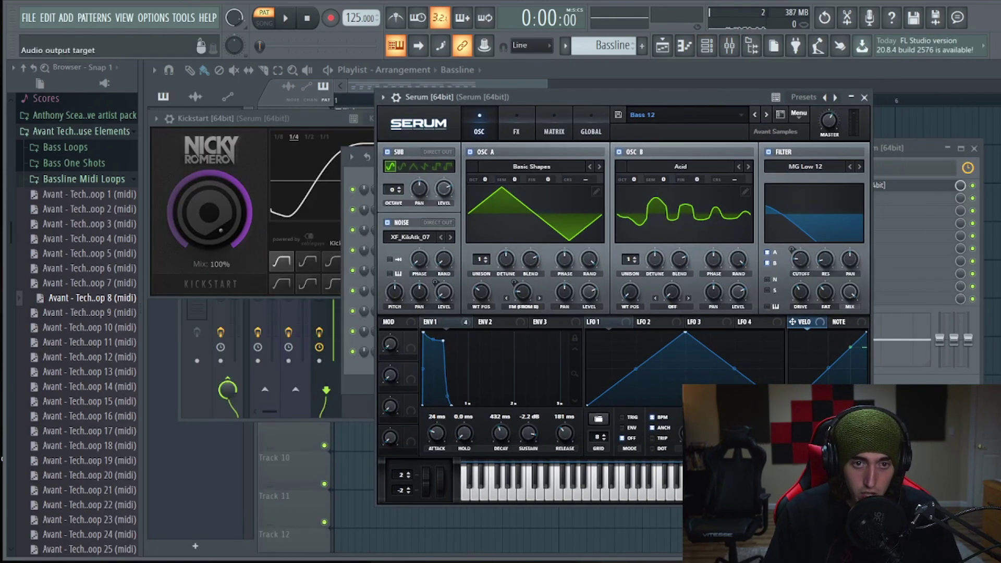
Step: Adjust the piano roll's snap and lengthen the first E2 bassline note by one step so it overlaps the following F2
{"action": "key", "text": "F7"}
{"action": "scroll", "coordinate": [422, 123], "scroll_direction": "up", "scroll_amount": 5}
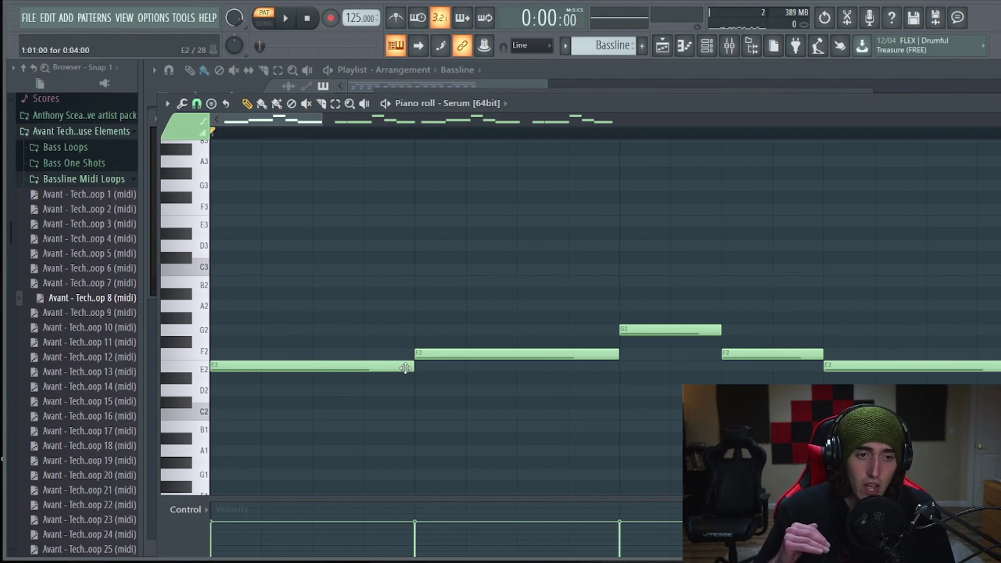
{"action": "left_click", "coordinate": [194, 104]}
{"action": "left_click", "coordinate": [214, 165]}
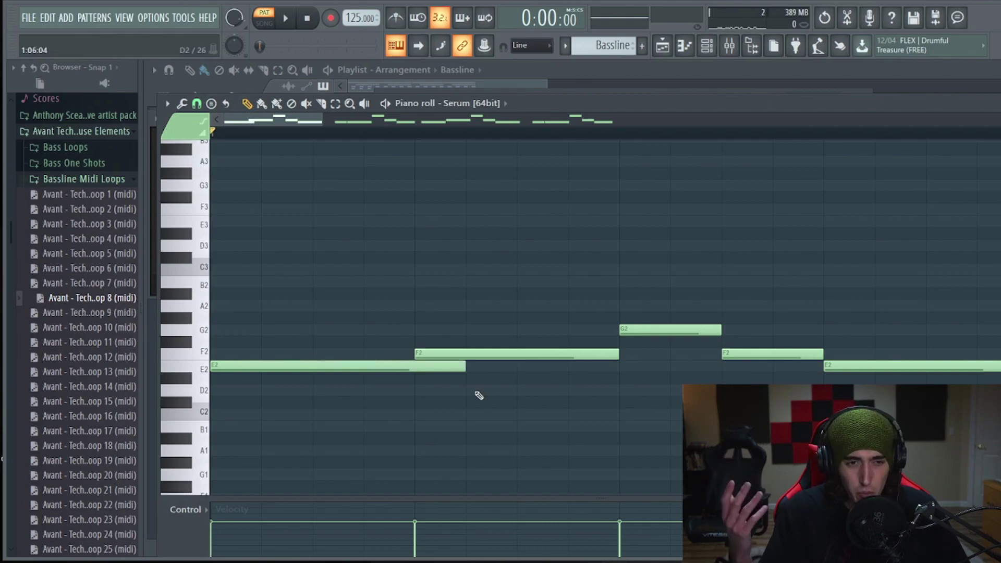
{"action": "key", "text": "space"}
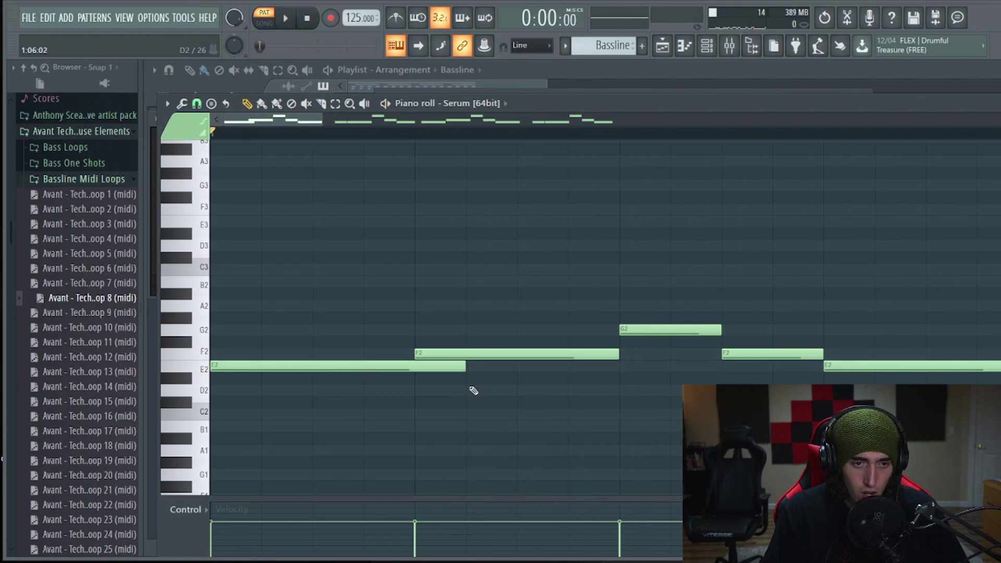
{"action": "key", "text": "space"}
Step: Reopen Serum, adjust its portamento time, and play the bassline to hear the glide between overlapping notes
{"action": "left_click", "coordinate": [706, 45]}
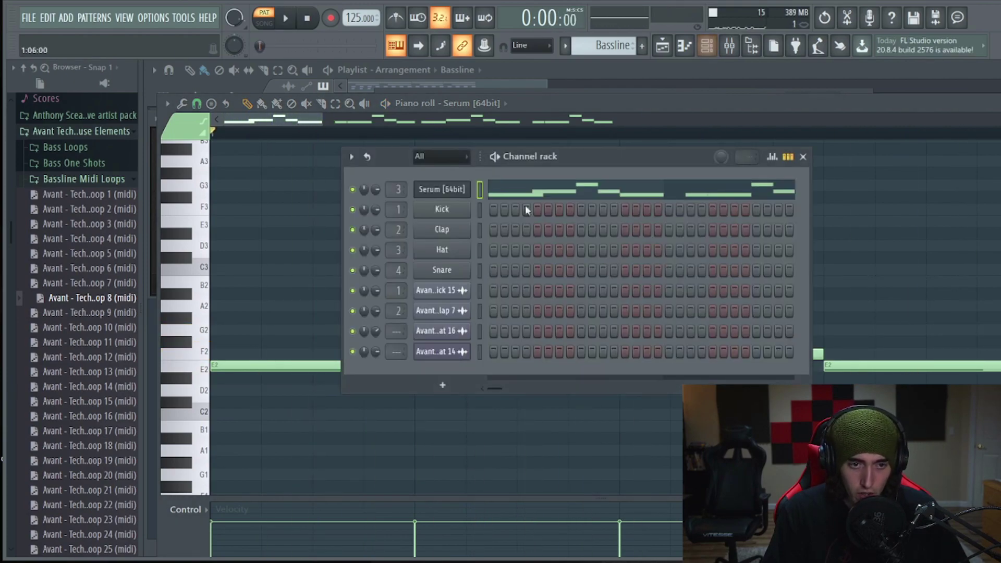
{"action": "left_click", "coordinate": [433, 186]}
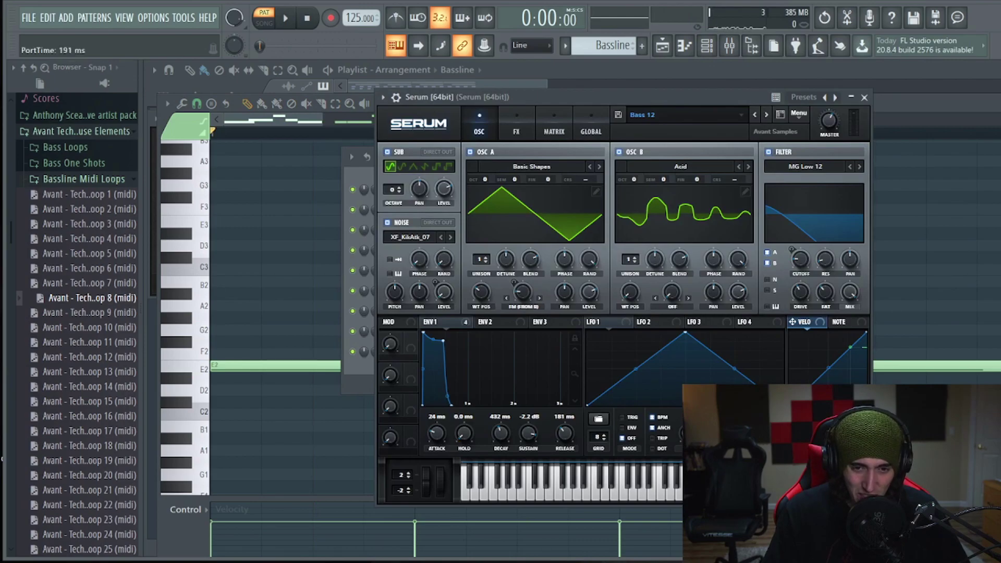
{"action": "key", "text": "space"}
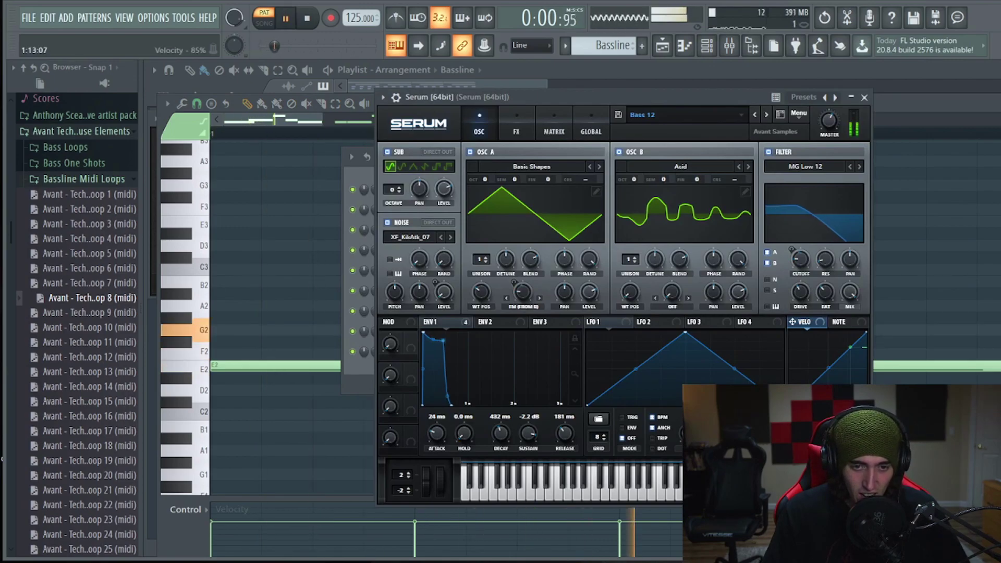
{"action": "key", "text": "space"}
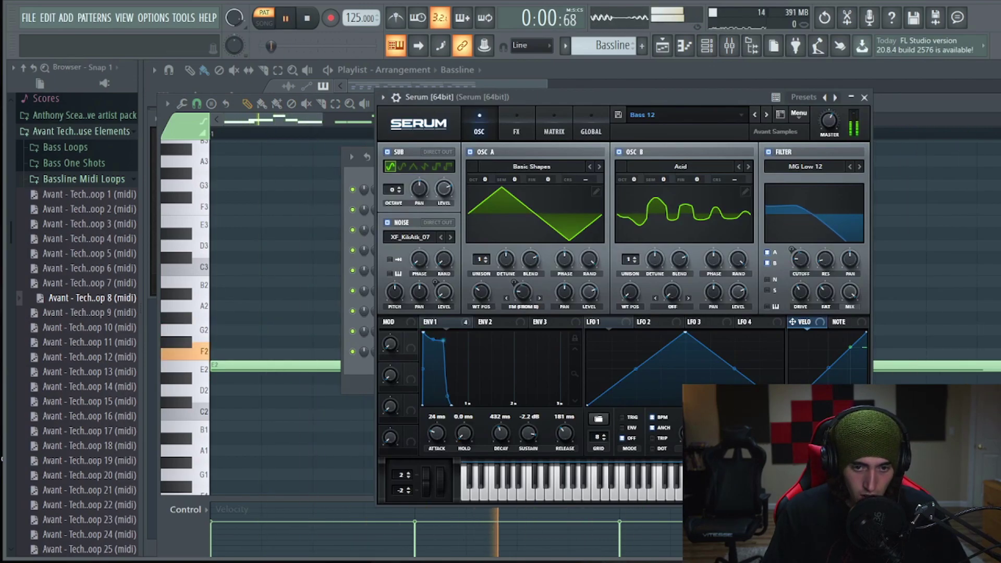
{"action": "key", "text": "space"}
Step: Extend further bassline notes in the first two bars so they slightly overlap their neighbours, and play the pattern
{"action": "left_click", "coordinate": [890, 83]}
{"action": "key", "text": "space"}
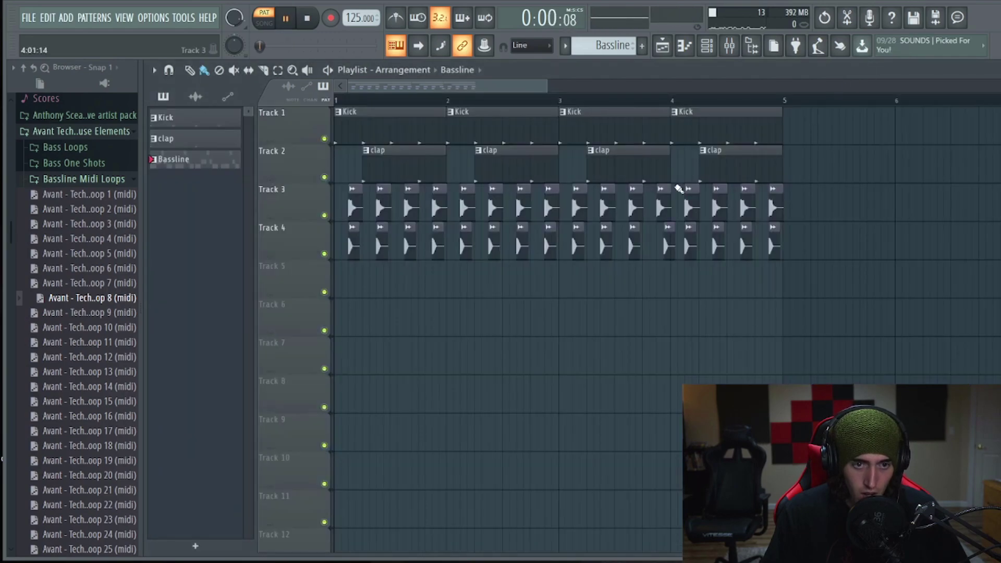
{"action": "left_click", "coordinate": [709, 51]}
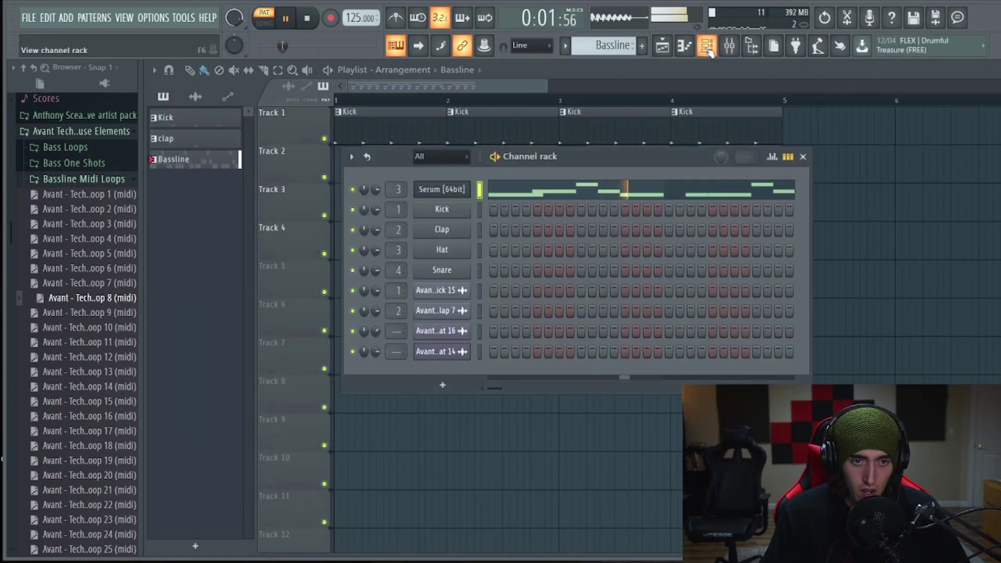
{"action": "left_click", "coordinate": [603, 200]}
{"action": "key", "text": "space"}
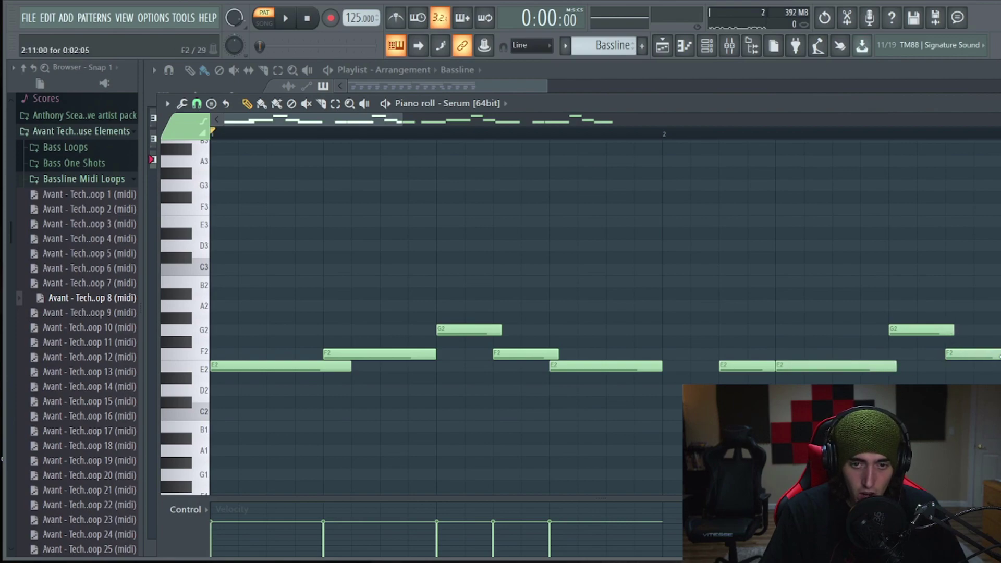
{"action": "key", "text": "space"}
{"action": "left_click_drag", "start_coordinate": [437, 355], "coordinate": [439, 355]}
{"action": "key", "text": "space"}
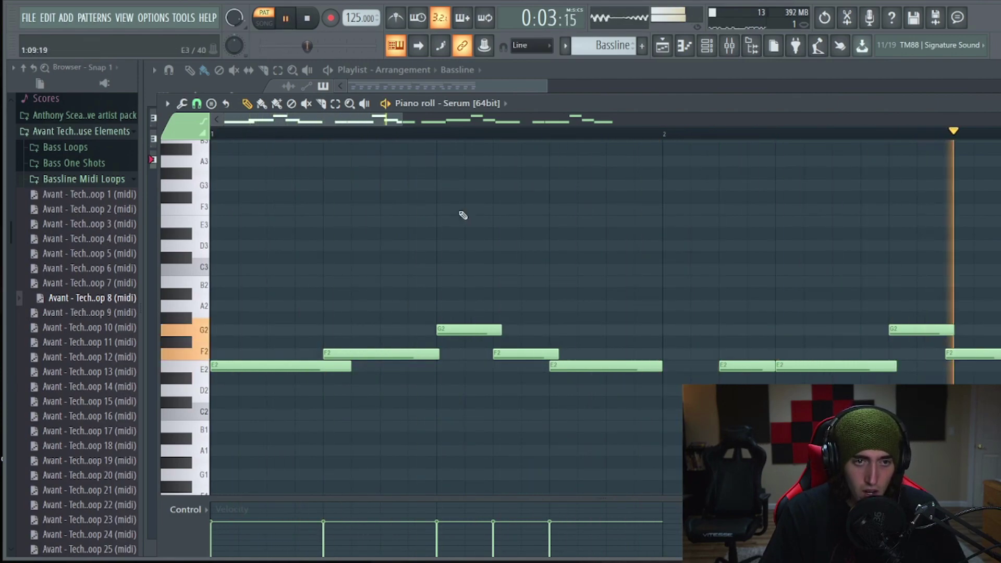
Step: Replace bars 3 and 4 of the Serum bassline with a copy of the edited bars 1 and 2, and play it
{"action": "left_click_drag", "start_coordinate": [403, 120], "coordinate": [581, 120]}
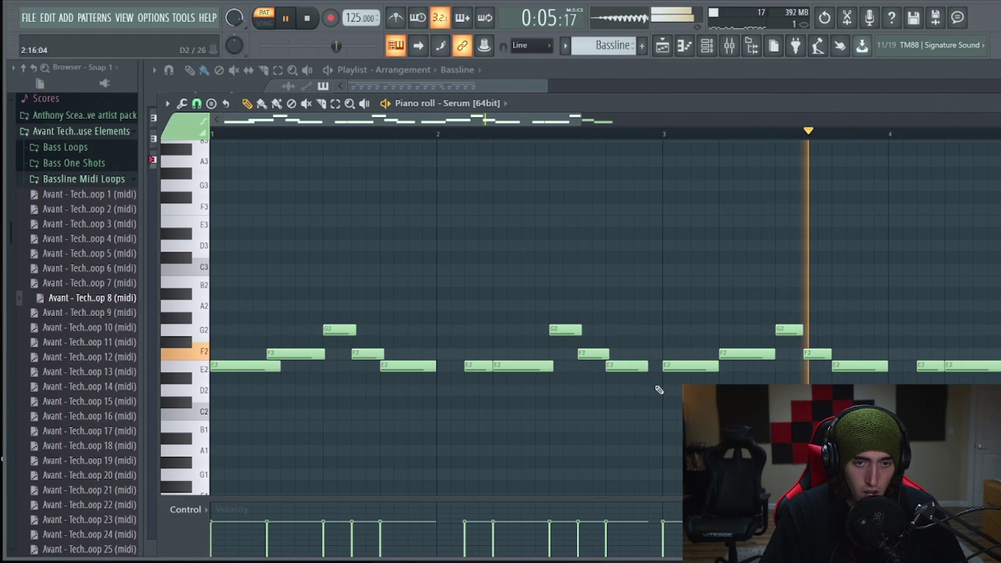
{"action": "key", "text": "space"}
{"action": "key", "text": "ctrl+b"}
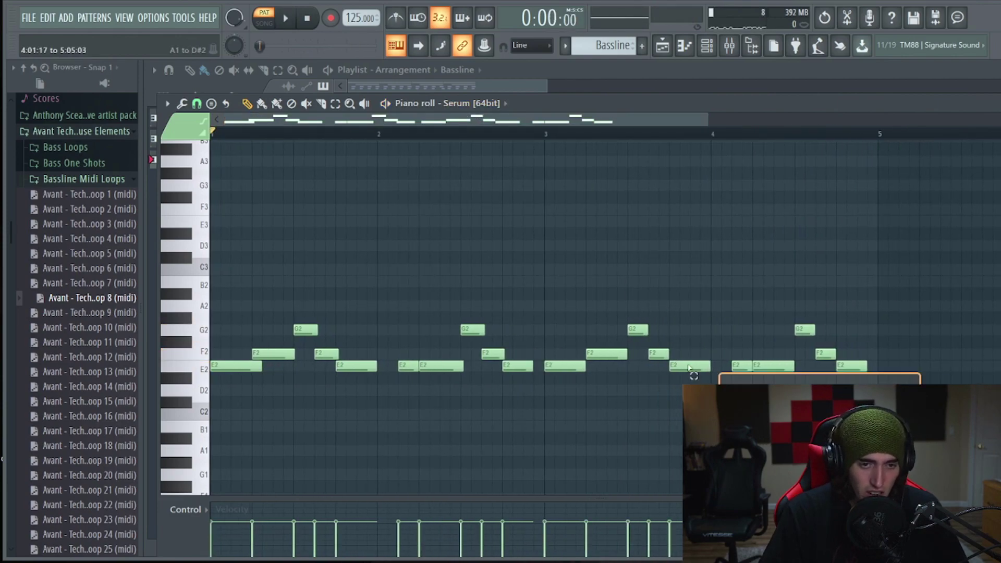
{"action": "key", "text": "Delete"}
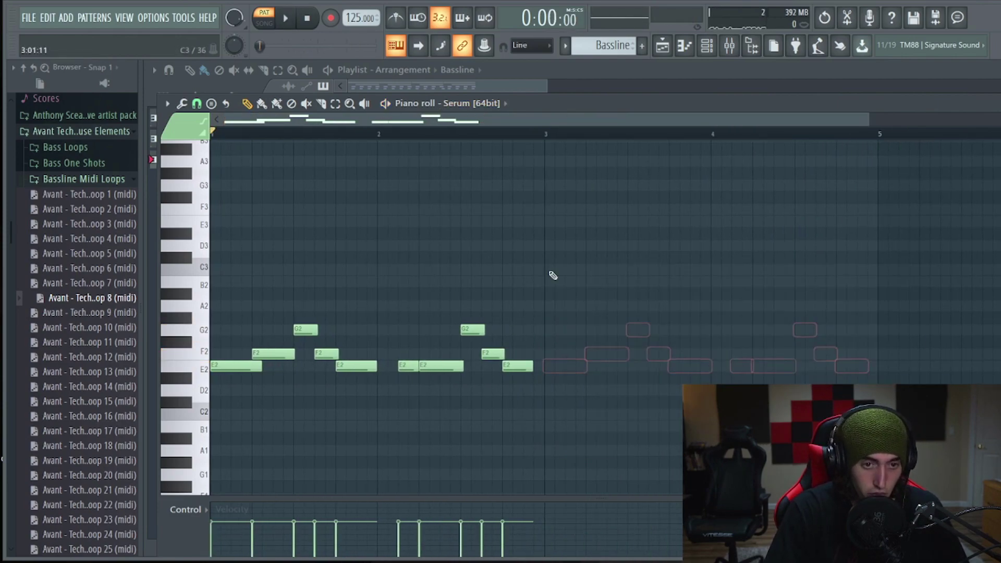
{"action": "key", "text": "ctrl+a"}
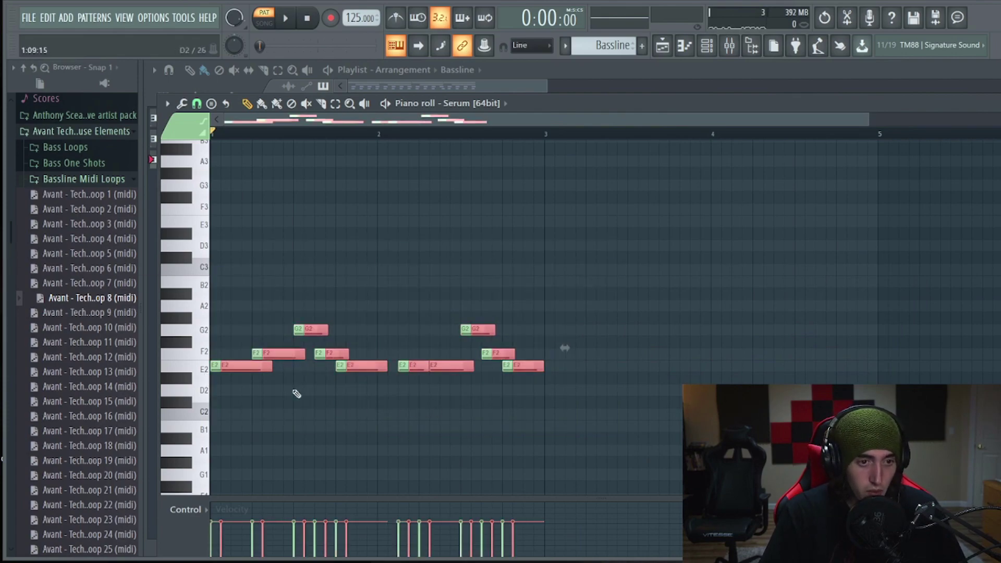
{"action": "key", "text": "ctrl+b"}
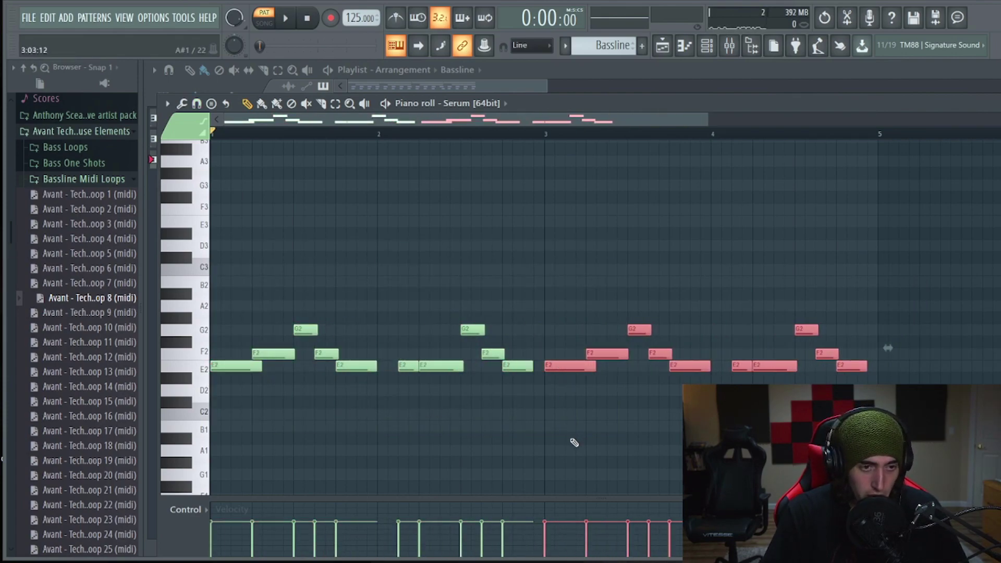
{"action": "key", "text": "space"}
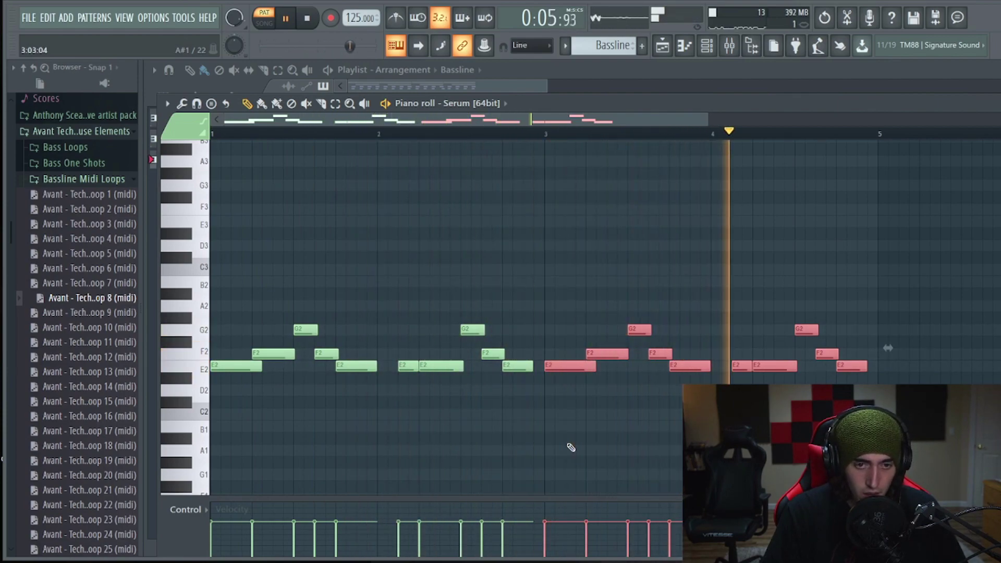
{"action": "key", "text": "space"}
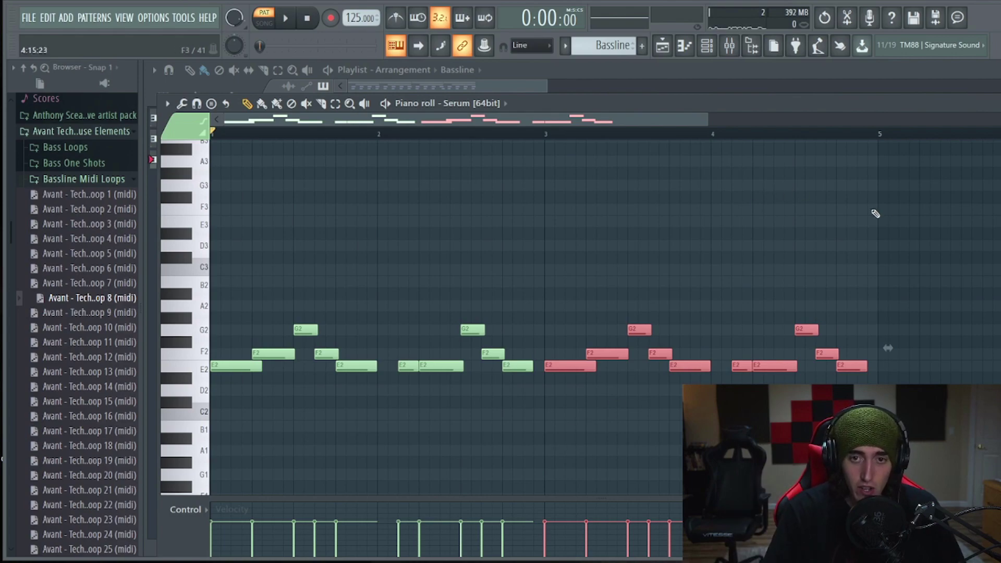
Step: Load Fruity Parametric EQ 2 in effect slot 9 of the Serum mixer track
{"action": "left_click", "coordinate": [707, 46]}
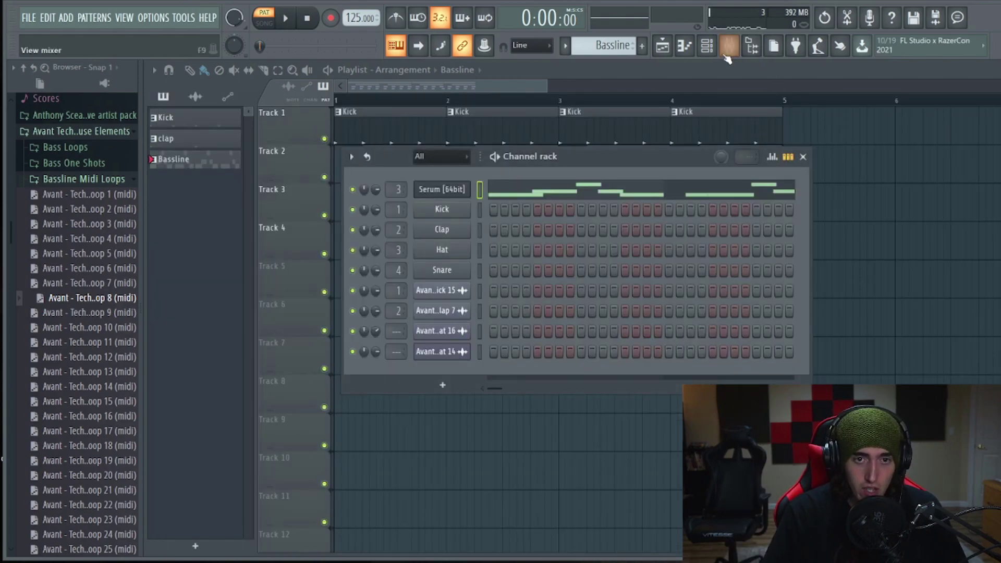
{"action": "left_click", "coordinate": [729, 46]}
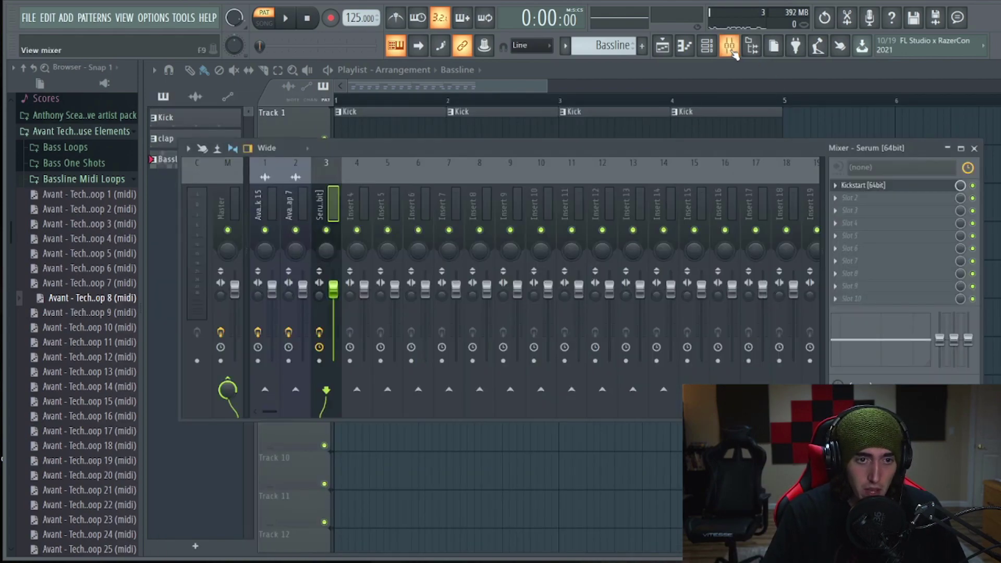
{"action": "left_click", "coordinate": [868, 288]}
{"action": "left_click", "coordinate": [646, 498]}
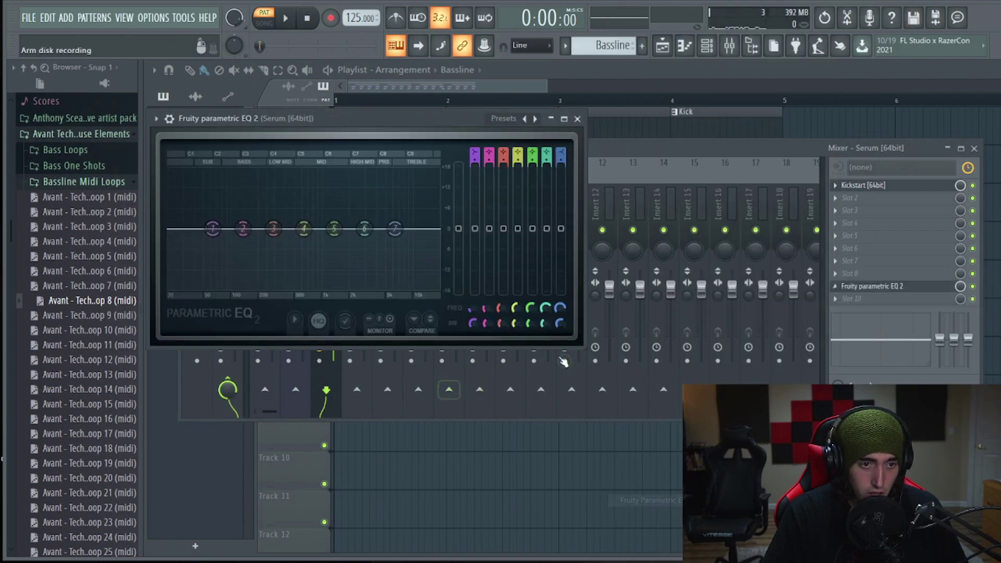
Step: Apply the EQ's 20Hz + 18kHz cut preset and raise the band 1 high pass to about 135 Hz
{"action": "left_click", "coordinate": [536, 120]}
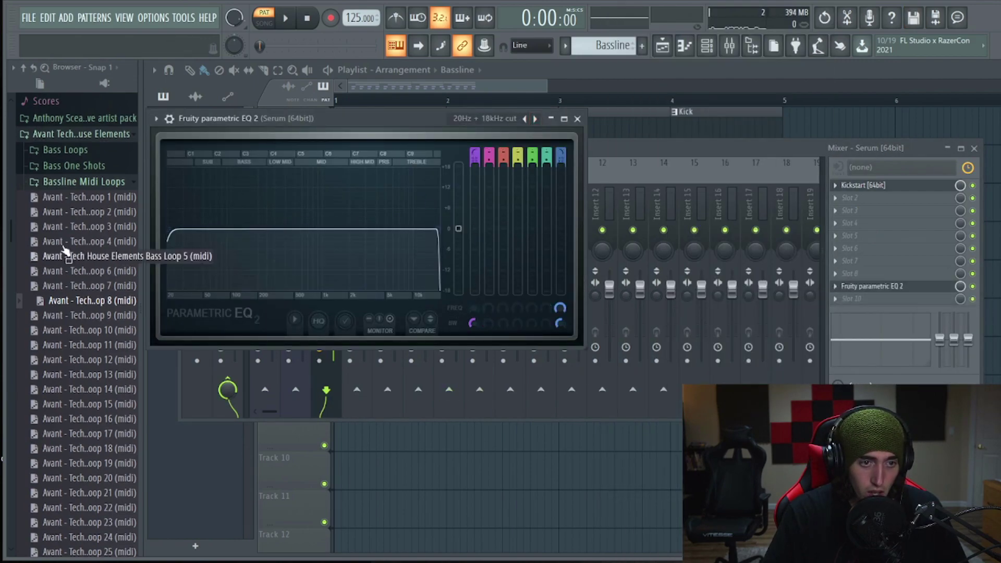
{"action": "left_click_drag", "start_coordinate": [181, 228], "coordinate": [247, 230]}
{"action": "key", "text": "space"}
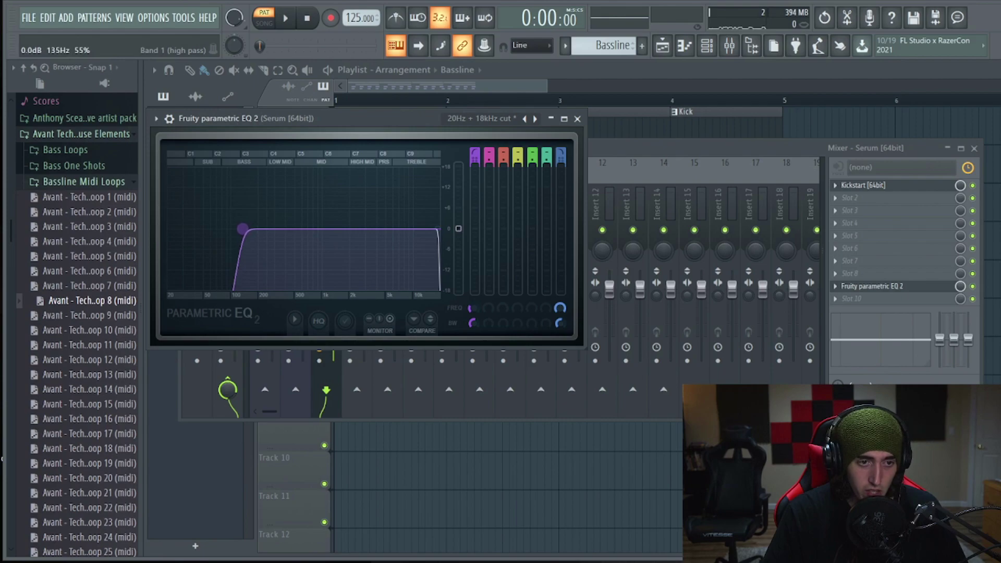
{"action": "key", "text": "space"}
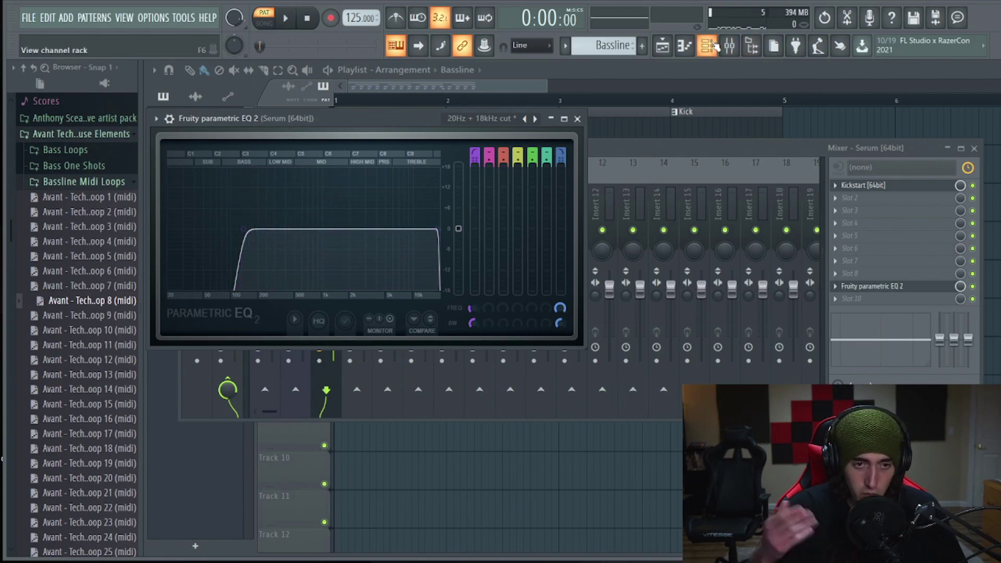
Step: Insert a second Serum instance as a new channel in the channel rack
{"action": "left_click", "coordinate": [729, 46]}
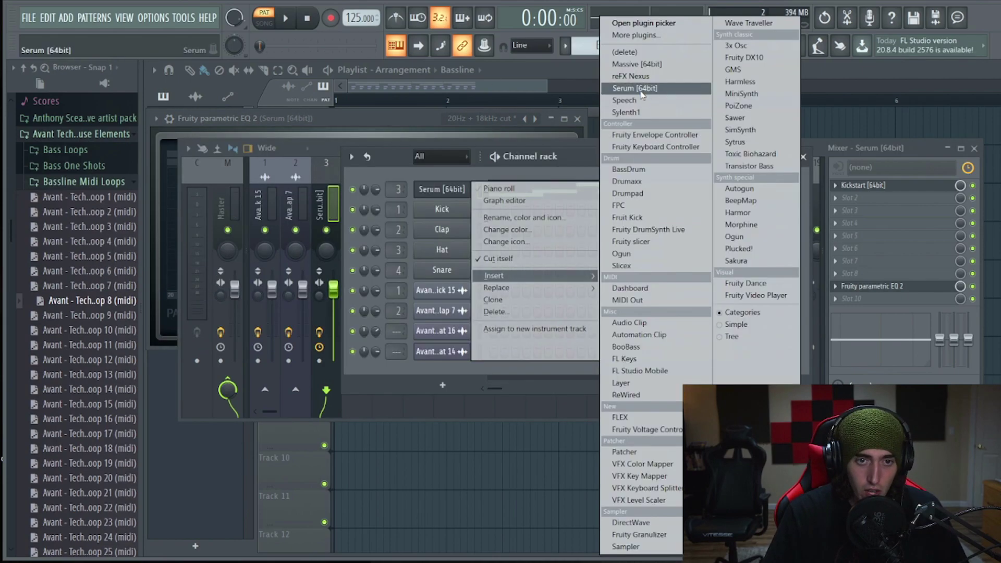
{"action": "left_click", "coordinate": [636, 89]}
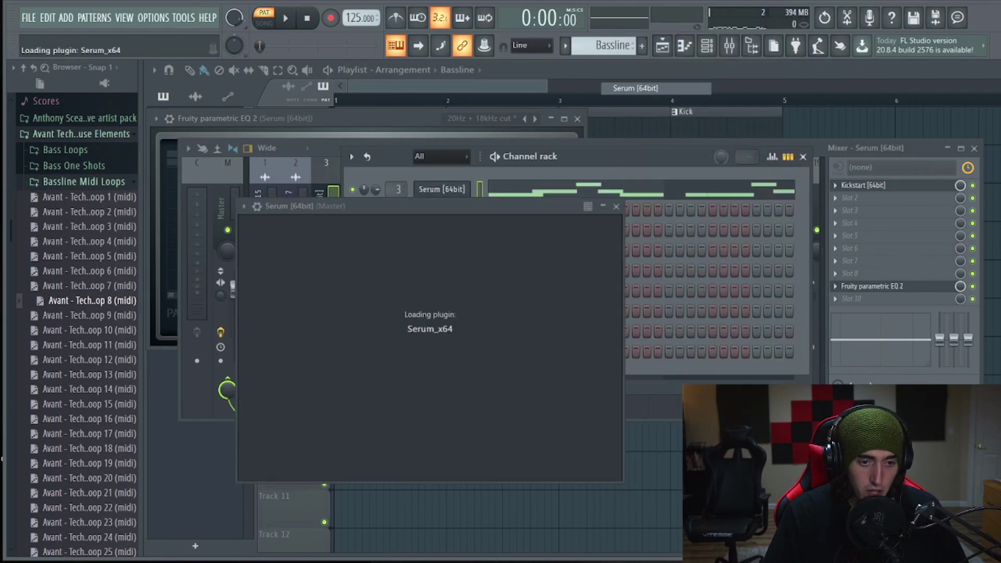
Step: Sort the second Serum's preset browser by location, audition the Avant bass presets and load Bass 13
{"action": "left_click", "coordinate": [641, 226]}
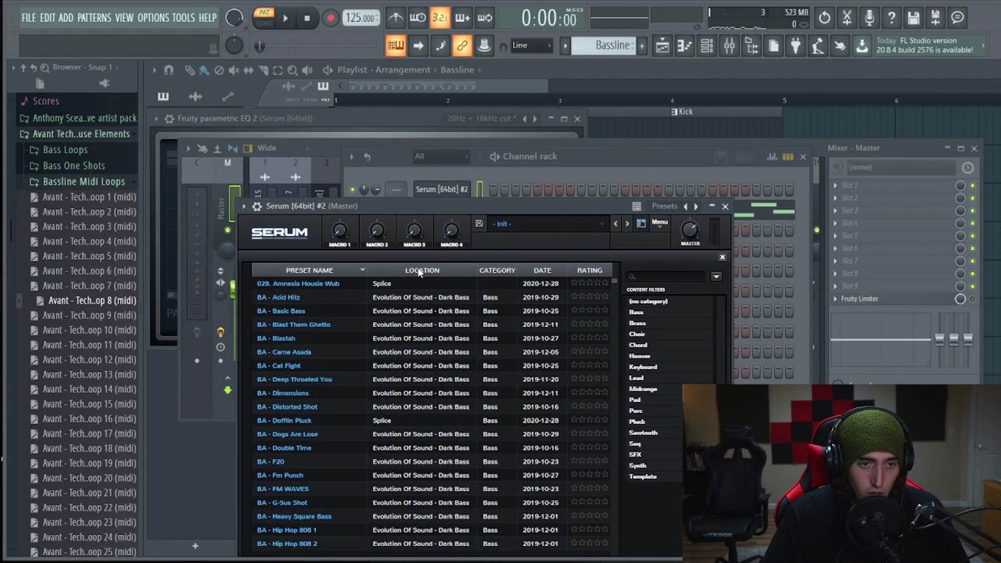
{"action": "left_click", "coordinate": [420, 271]}
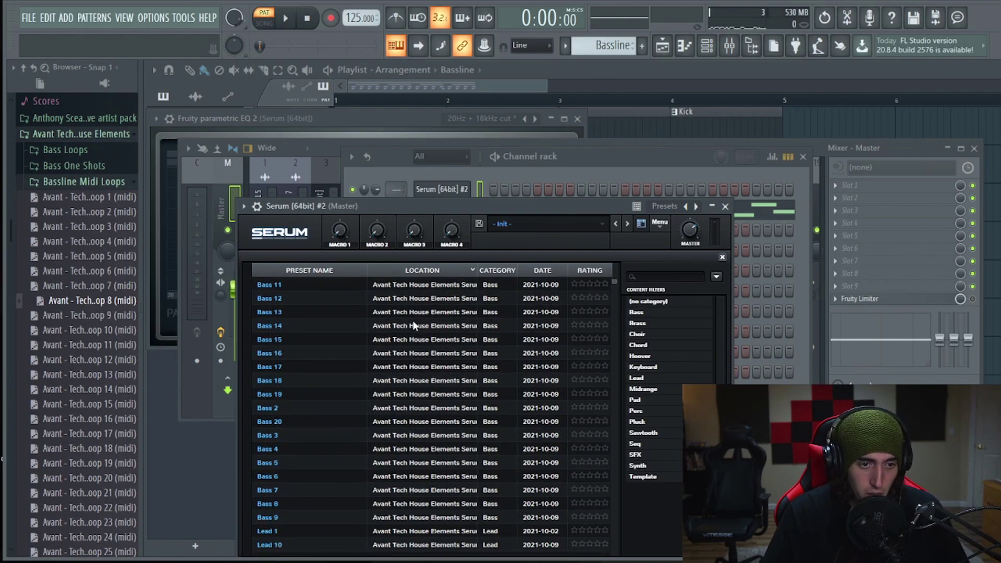
{"action": "scroll", "coordinate": [342, 320], "scroll_direction": "up", "scroll_amount": 1}
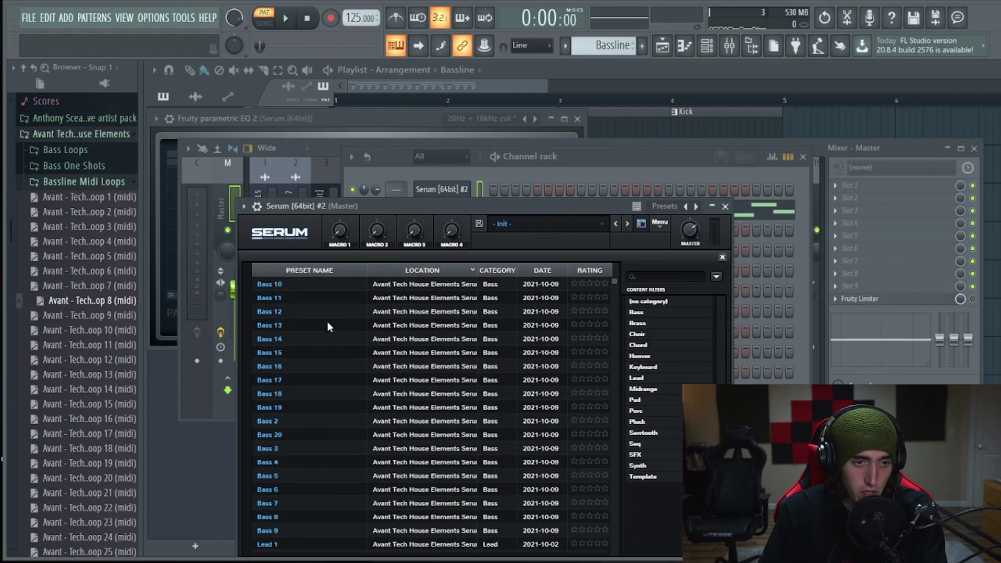
{"action": "left_click", "coordinate": [313, 350]}
{"action": "left_click", "coordinate": [308, 312]}
{"action": "scroll", "coordinate": [296, 328], "scroll_direction": "up", "scroll_amount": 1}
{"action": "left_click", "coordinate": [298, 339]}
{"action": "left_click", "coordinate": [298, 330]}
{"action": "left_click", "coordinate": [299, 339]}
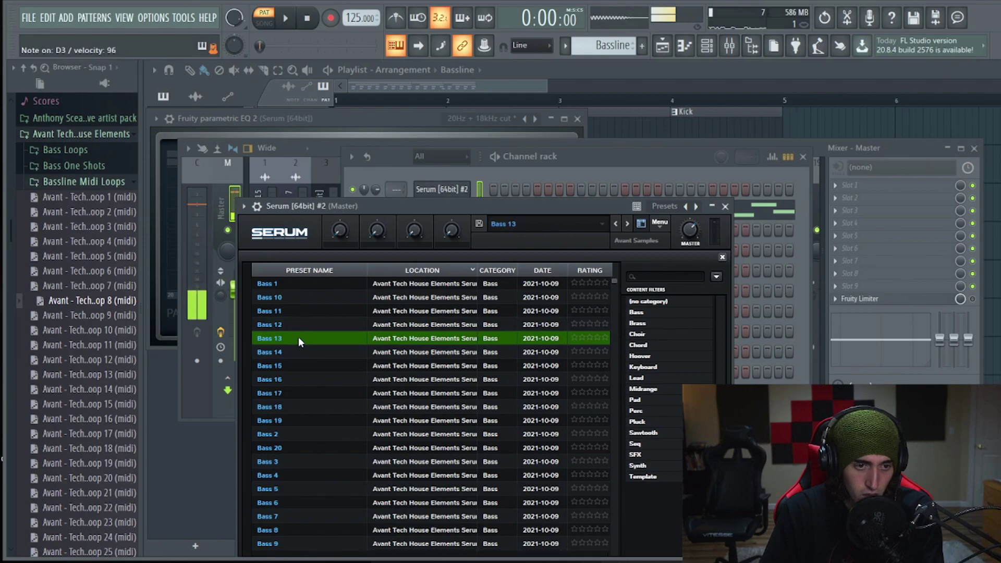
Step: Copy all notes of the first Serum's bassline into the second Serum's piano roll
{"action": "left_click", "coordinate": [641, 224]}
{"action": "left_click", "coordinate": [643, 182]}
{"action": "left_click", "coordinate": [571, 204]}
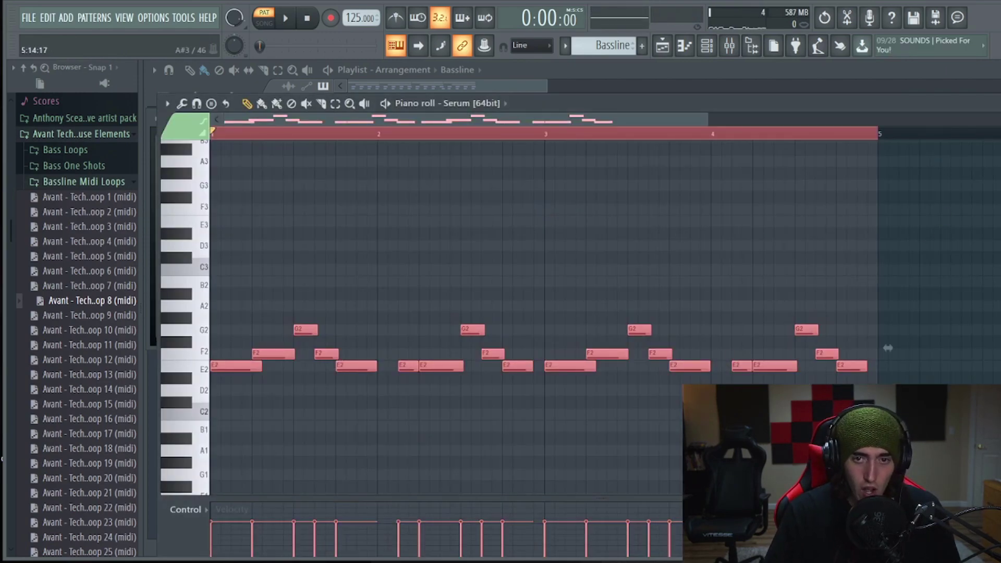
{"action": "key", "text": "Escape"}
{"action": "right_click", "coordinate": [446, 189]}
{"action": "left_click", "coordinate": [518, 185]}
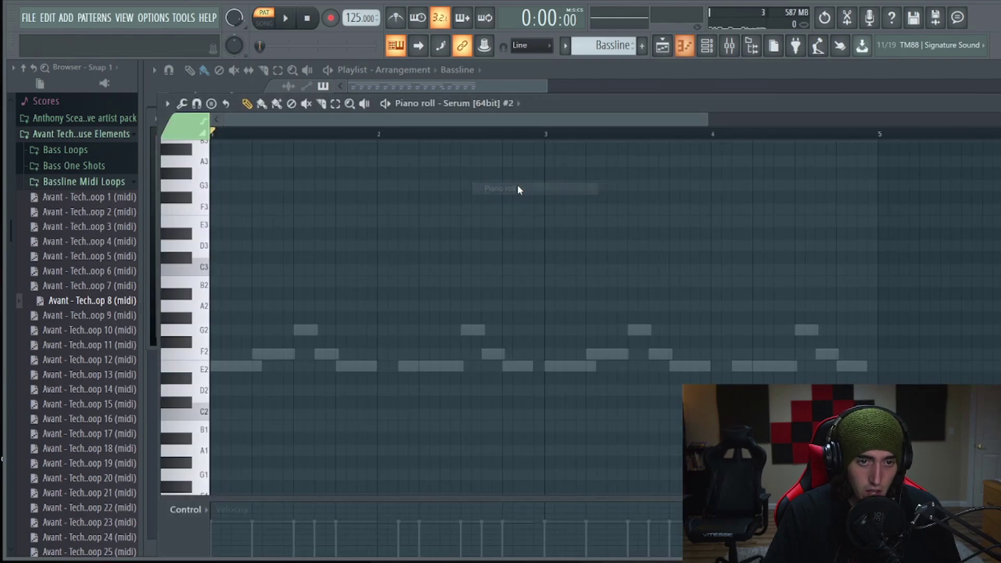
{"action": "key", "text": "Escape"}
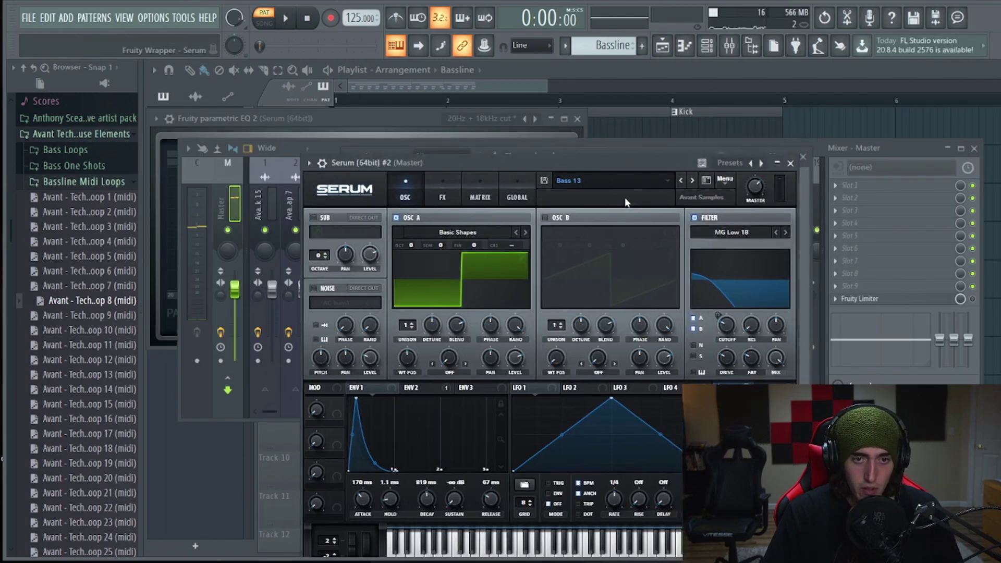
Step: Mute the first Serum channel and set the second Serum's envelope 1 attack to 0 ms while the pattern plays
{"action": "left_click_drag", "start_coordinate": [644, 169], "coordinate": [562, 299]}
{"action": "left_click", "coordinate": [353, 210]}
{"action": "key", "text": "space"}
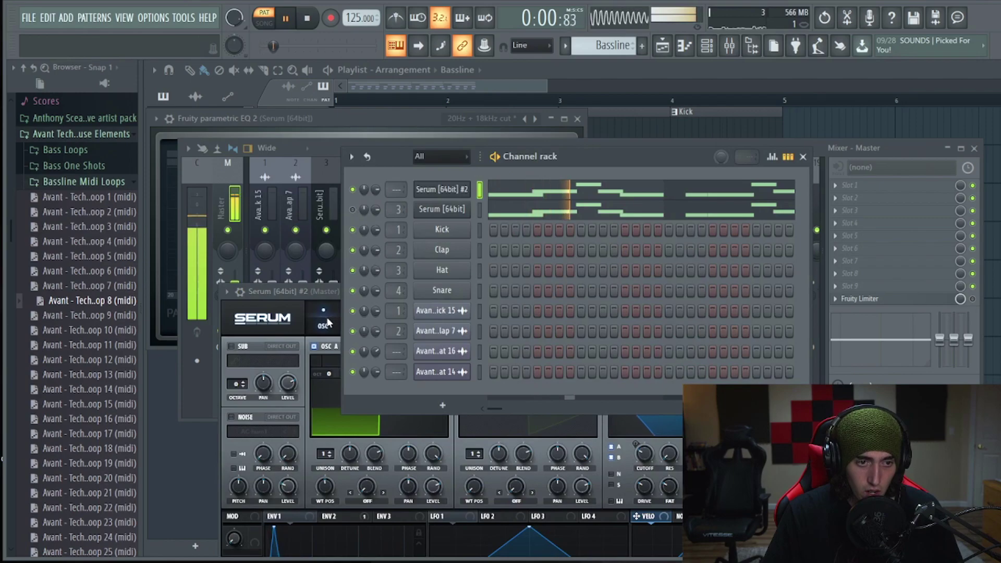
{"action": "left_click", "coordinate": [319, 293]}
{"action": "left_click_drag", "start_coordinate": [368, 295], "coordinate": [457, 184]}
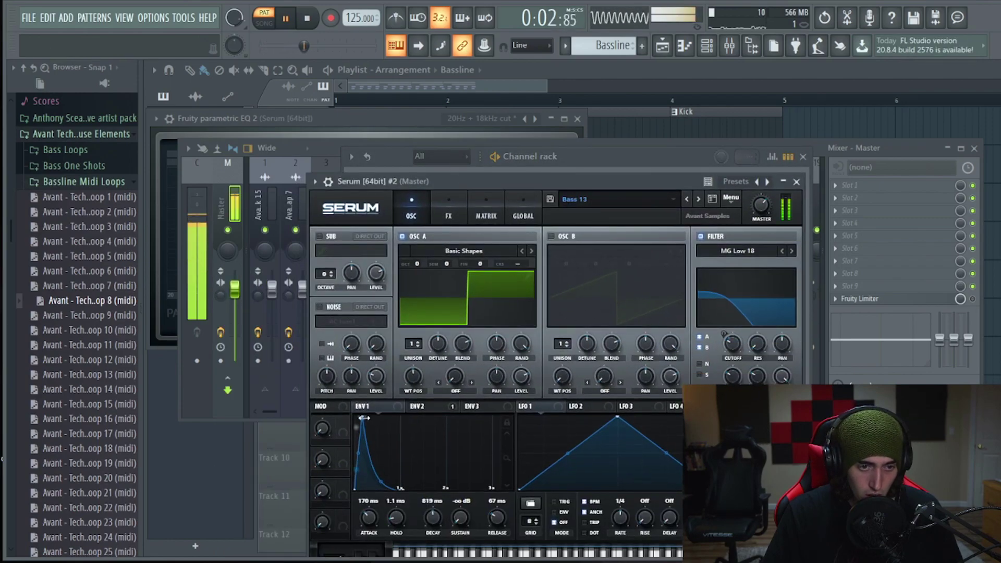
{"action": "left_click_drag", "start_coordinate": [364, 417], "coordinate": [355, 417]}
{"action": "key", "text": "space"}
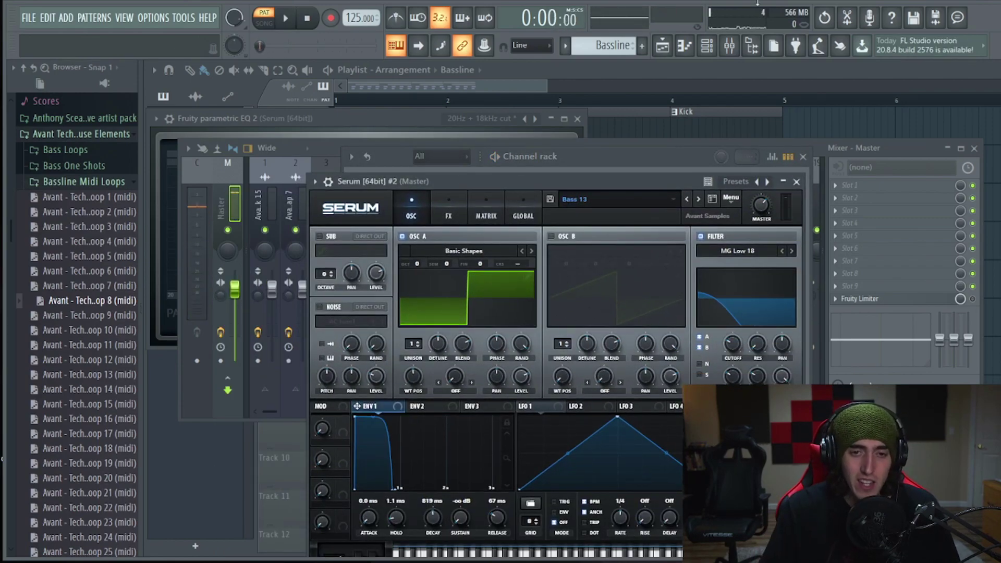
Step: Route the second Serum to mixer track 4 and load Fruity Parametric EQ 2 in its effect slot 1
{"action": "left_click", "coordinate": [769, 147]}
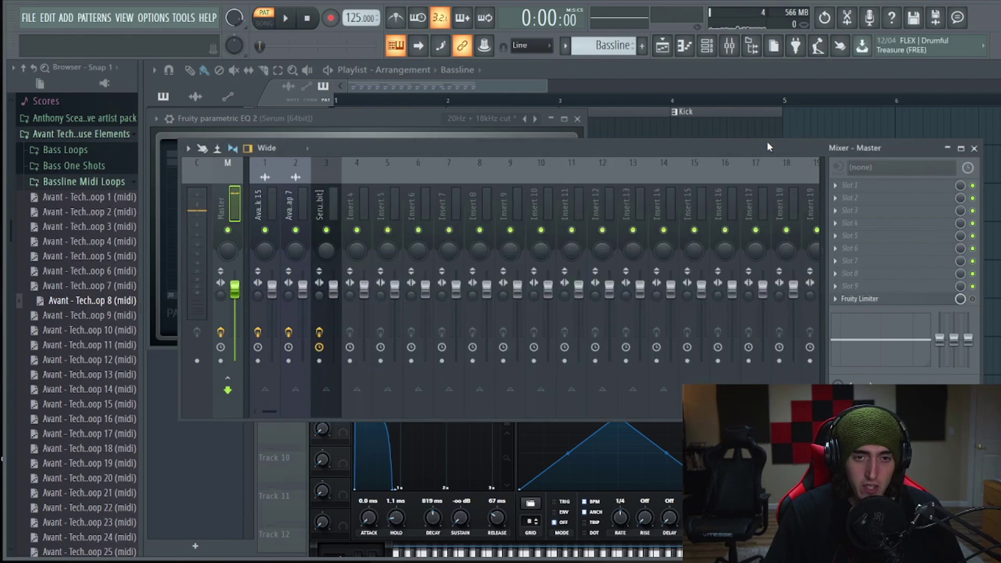
{"action": "left_click", "coordinate": [351, 213]}
{"action": "right_click", "coordinate": [367, 214]}
{"action": "left_click", "coordinate": [599, 291]}
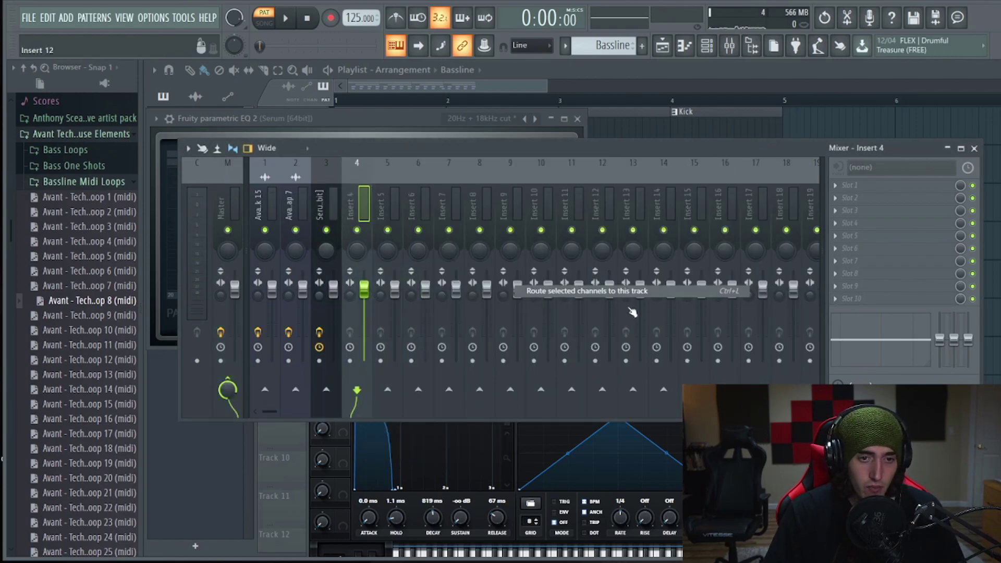
{"action": "left_click", "coordinate": [858, 194]}
{"action": "left_click", "coordinate": [605, 441]}
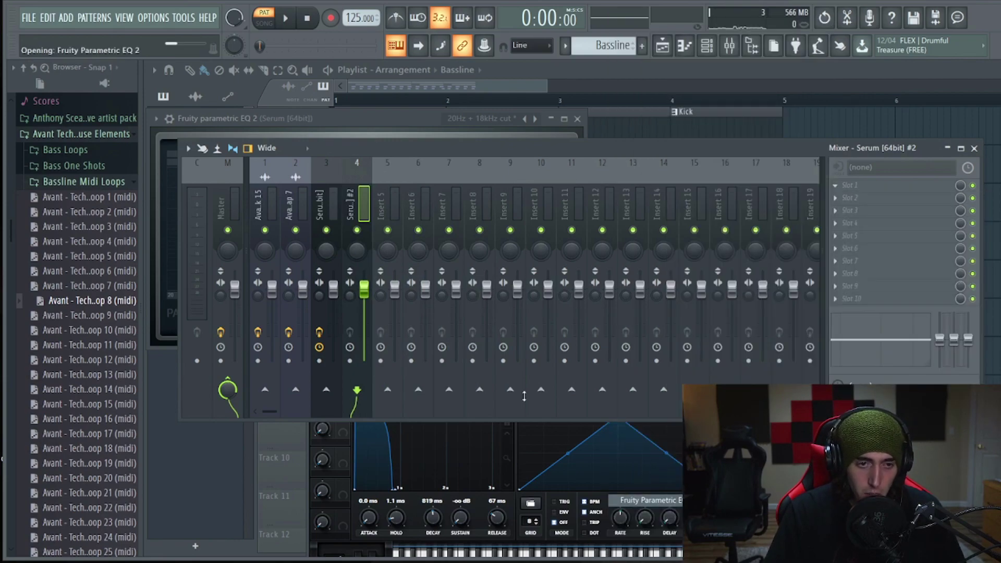
Step: Apply the EQ's 20Hz + 18kHz cut preset and lower the band 7 low pass to about 216 Hz during playback
{"action": "left_click_drag", "start_coordinate": [374, 155], "coordinate": [489, 298]}
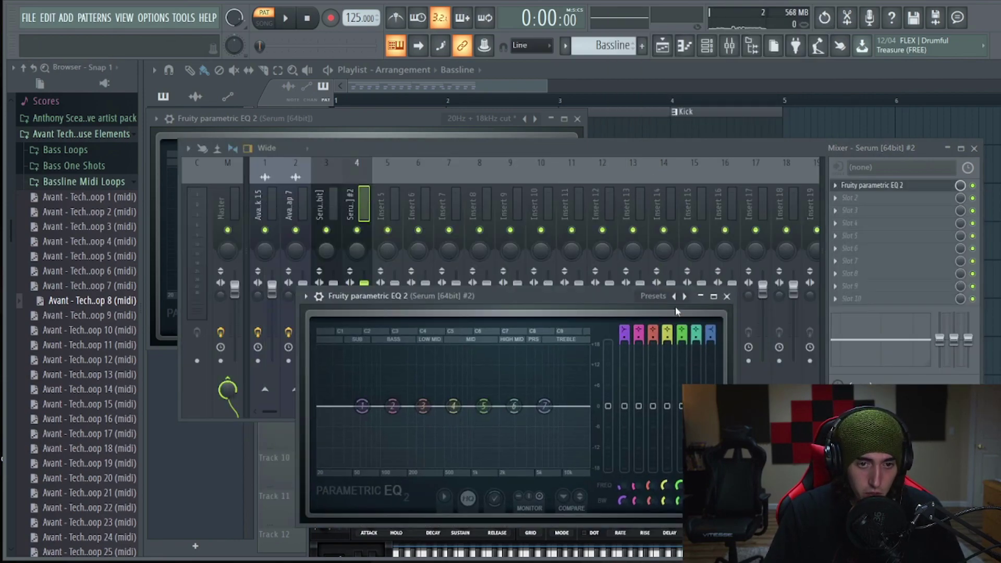
{"action": "left_click", "coordinate": [684, 296]}
{"action": "key", "text": "space"}
{"action": "left_click_drag", "start_coordinate": [584, 405], "coordinate": [397, 405]}
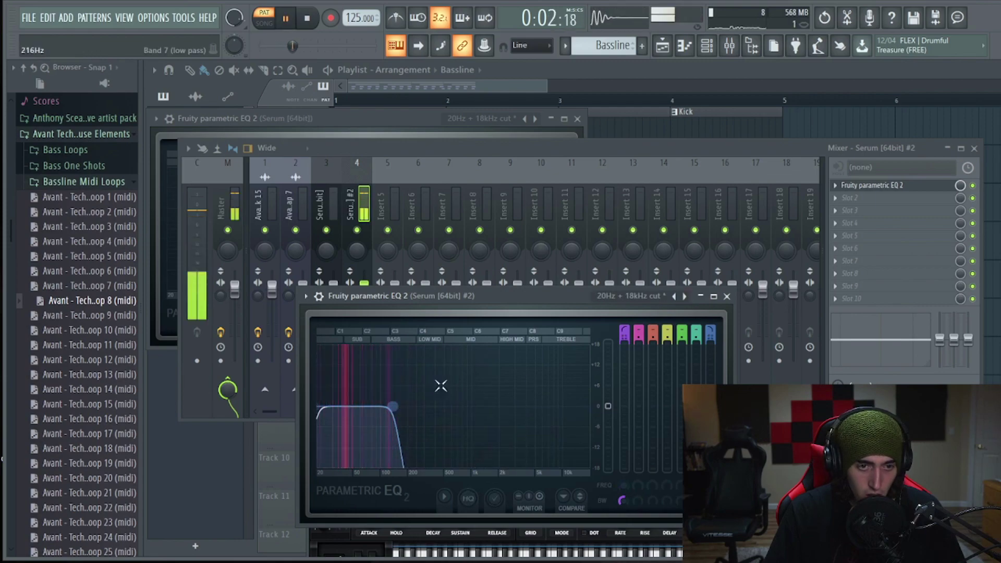
{"action": "key", "text": "space"}
Step: Move the EQ on the second Serum's mixer track down to slot 6 and load Kickstart in slot 1
{"action": "scroll", "coordinate": [853, 189], "scroll_direction": "down", "scroll_amount": 5}
{"action": "left_click", "coordinate": [862, 188]}
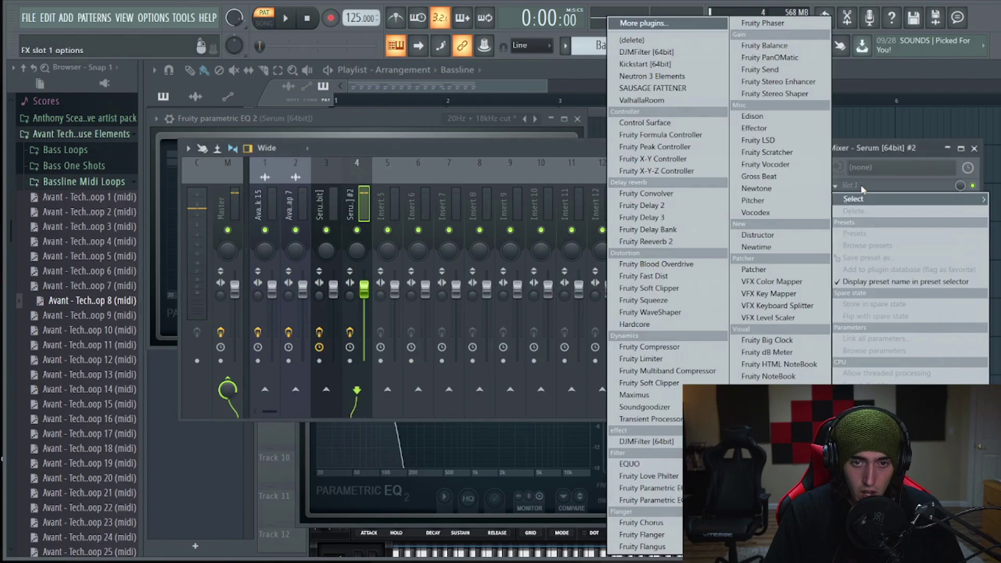
{"action": "left_click", "coordinate": [861, 190]}
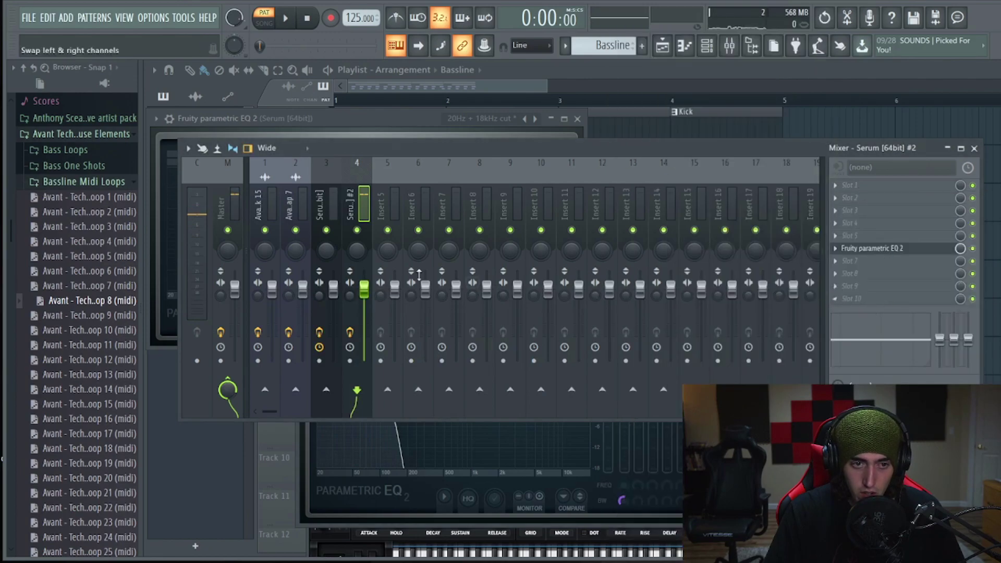
{"action": "key", "text": "space"}
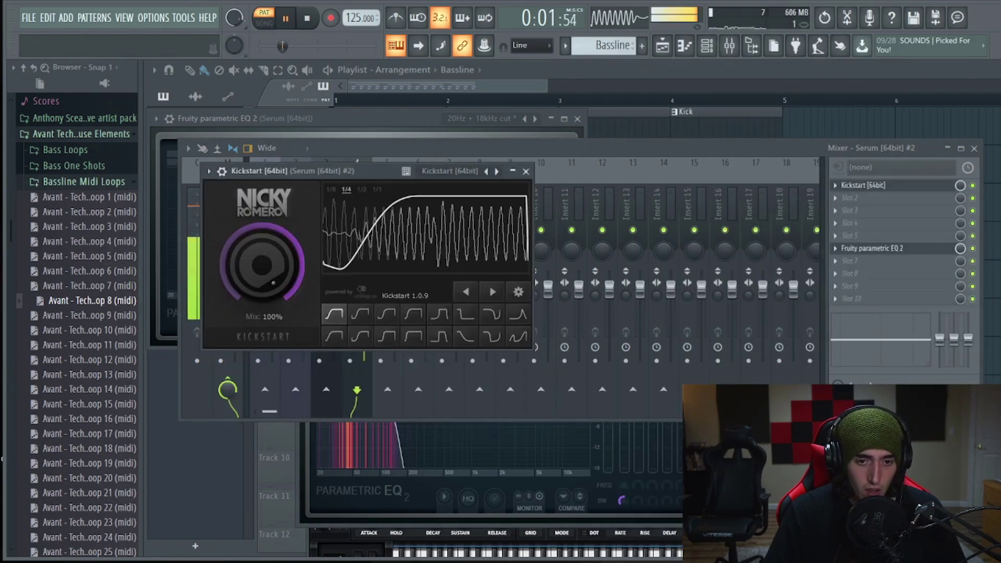
Step: Play both Serum layers together and adjust the first Serum's filter cutoff modulation
{"action": "left_click", "coordinate": [599, 540]}
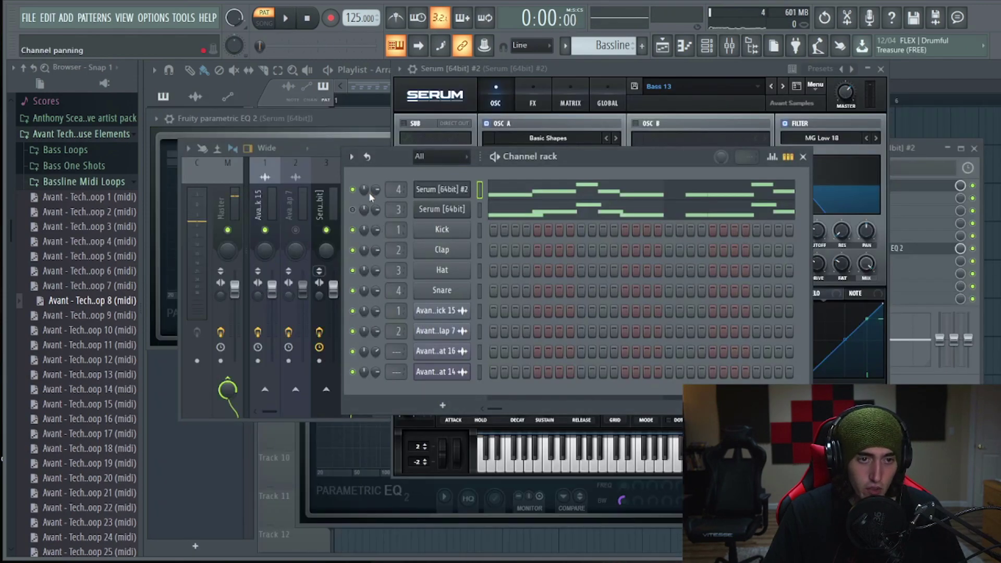
{"action": "left_click_drag", "start_coordinate": [611, 168], "coordinate": [619, 190]}
{"action": "key", "text": "space"}
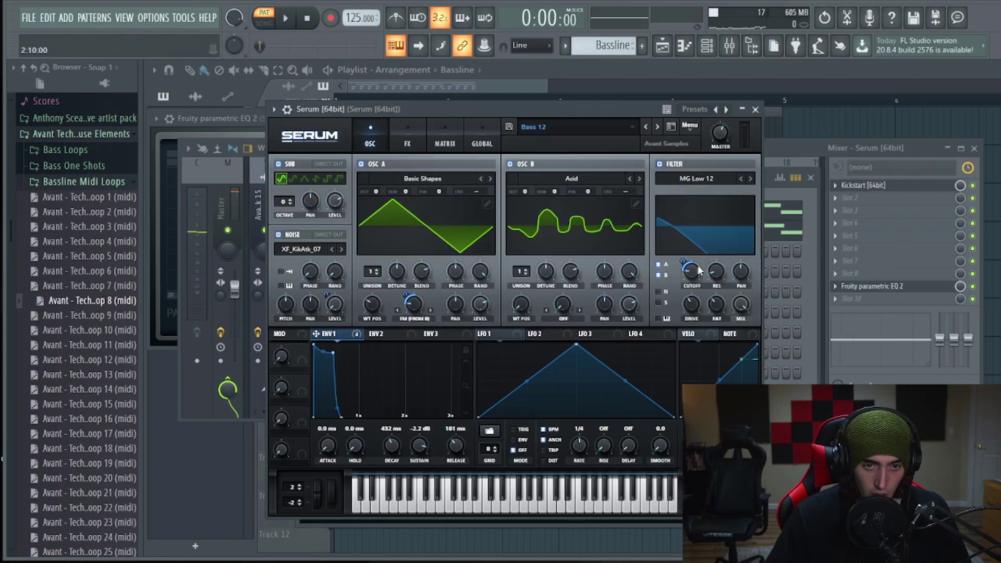
{"action": "left_click_drag", "start_coordinate": [682, 261], "coordinate": [682, 274]}
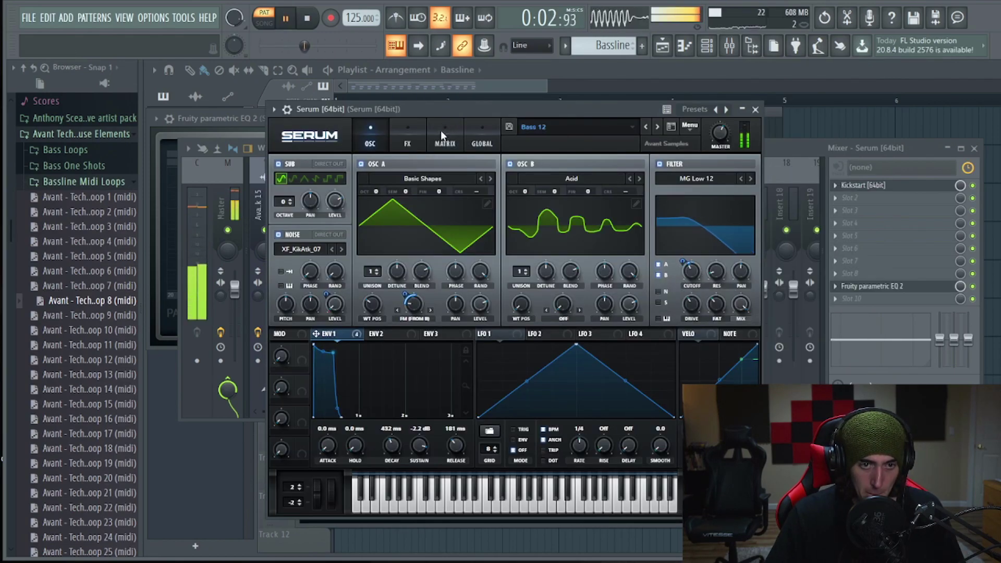
{"action": "left_click", "coordinate": [800, 151]}
{"action": "left_click", "coordinate": [706, 46]}
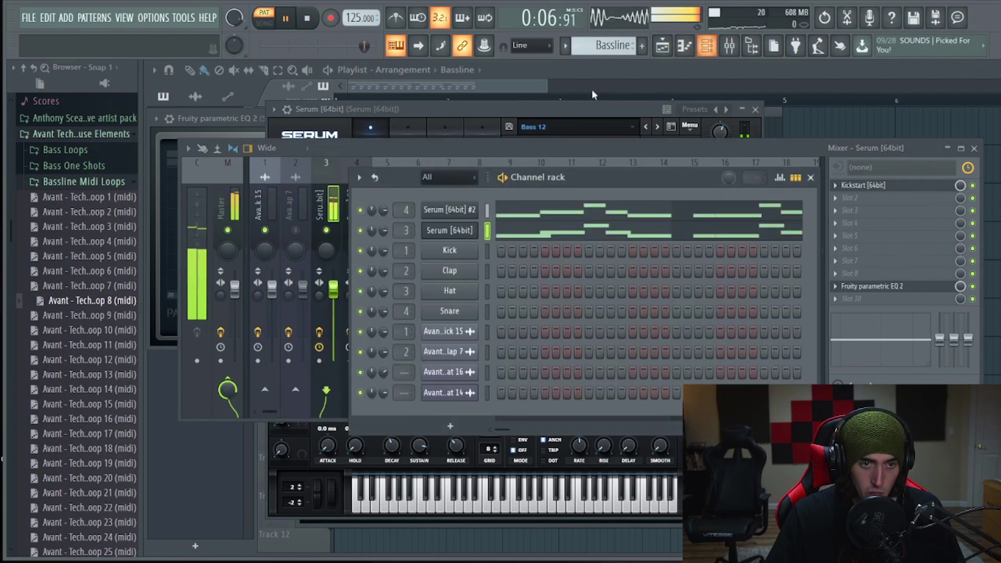
{"action": "key", "text": "space"}
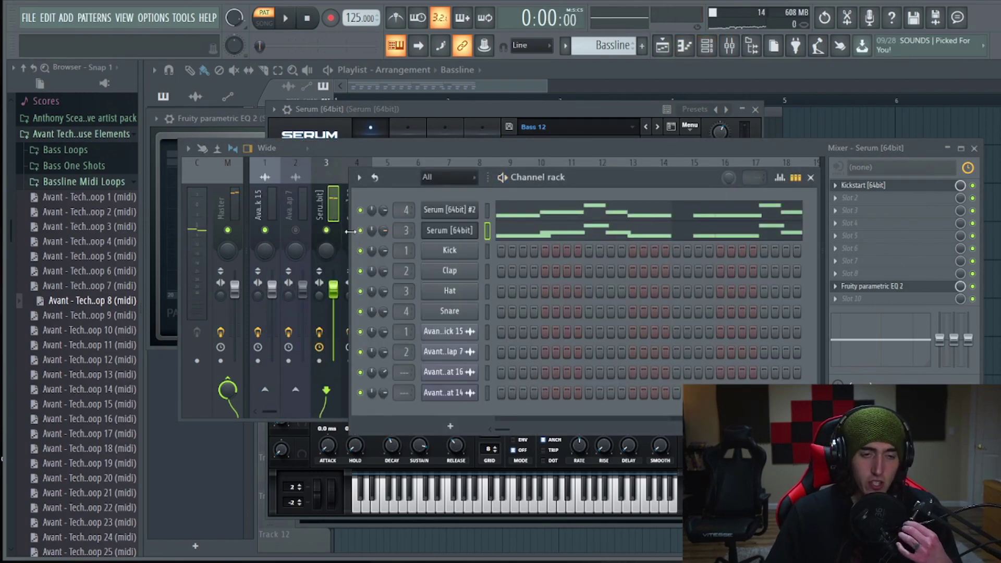
Step: Move all drum clips in the playlist down one track to free Track 1
{"action": "left_click", "coordinate": [459, 82]}
{"action": "left_click_drag", "start_coordinate": [829, 285], "coordinate": [276, 129]}
{"action": "left_click_drag", "start_coordinate": [380, 136], "coordinate": [353, 189]}
{"action": "left_click", "coordinate": [438, 131]}
{"action": "right_click", "coordinate": [466, 140]}
Step: Place the Bassline pattern on Track 1 at bar 1 and play the arrangement in song mode
{"action": "left_click", "coordinate": [450, 69]}
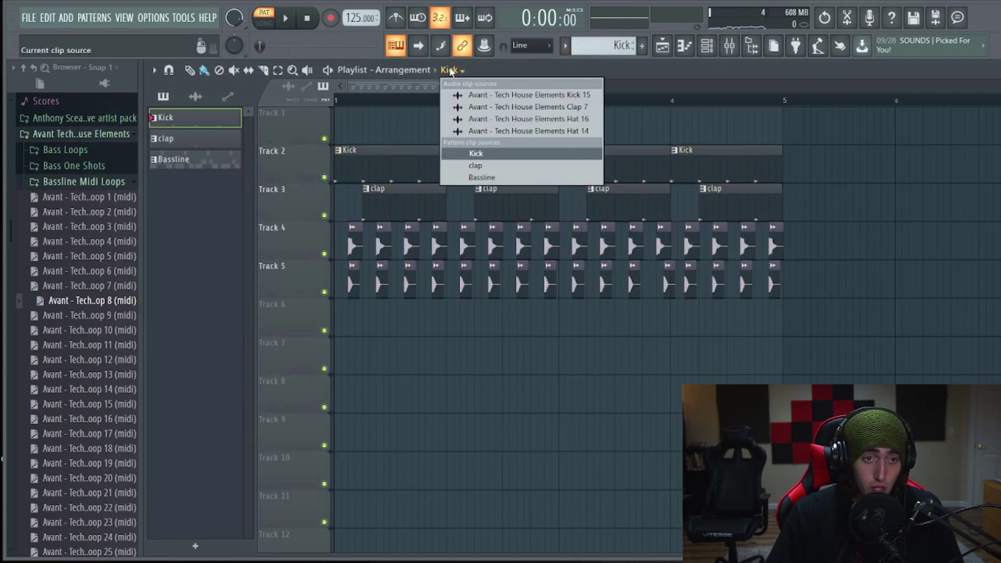
{"action": "left_click", "coordinate": [498, 180]}
{"action": "left_click", "coordinate": [486, 125]}
{"action": "left_click_drag", "start_coordinate": [534, 123], "coordinate": [67, 124]}
{"action": "key", "text": "l"}
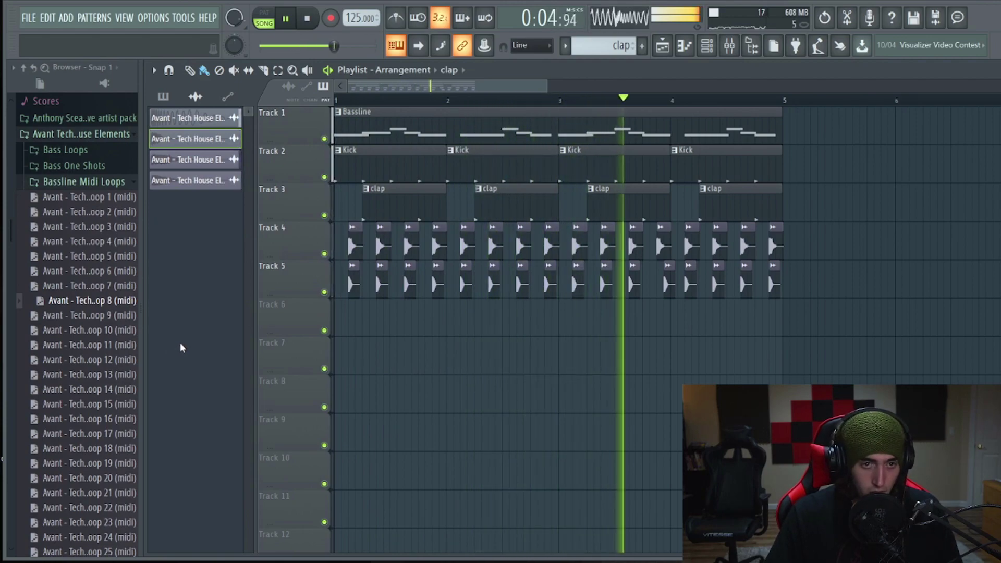
{"action": "key", "text": "space"}
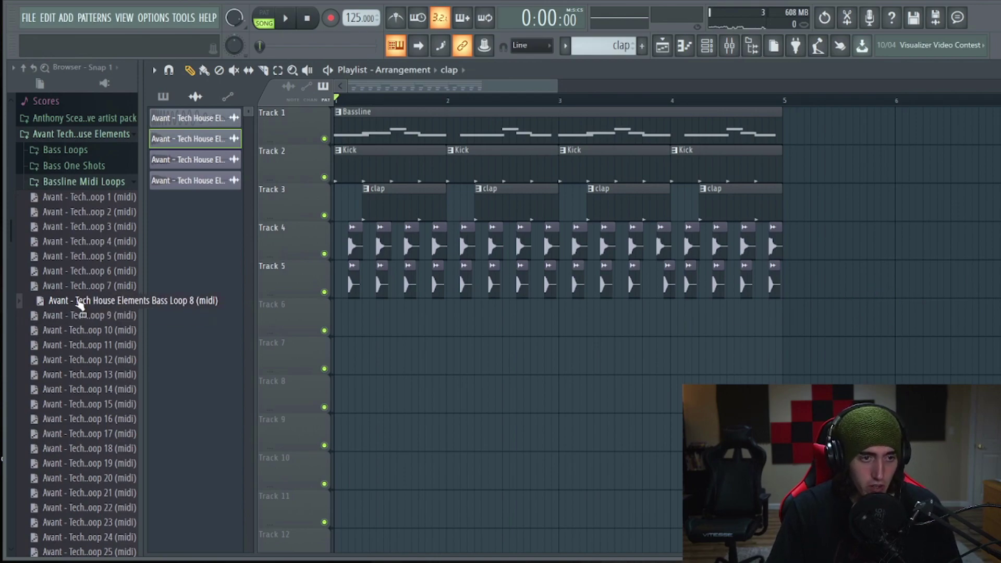
Step: Collapse the Bassline Midi Loops folder and move all playlist clips down one track so Track 1 is empty
{"action": "left_click", "coordinate": [77, 183]}
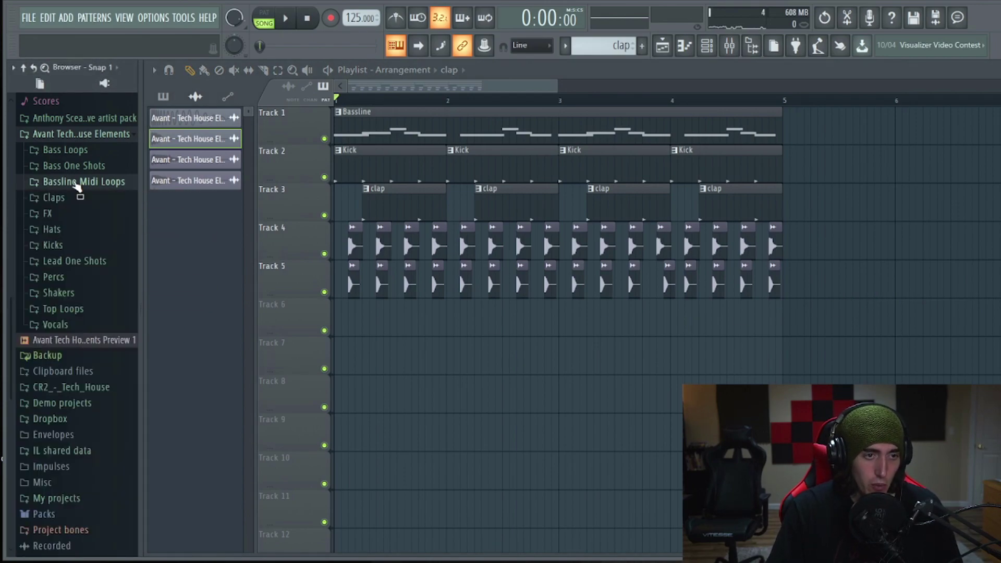
{"action": "left_click_drag", "start_coordinate": [749, 335], "coordinate": [341, 116]}
{"action": "left_click", "coordinate": [819, 273]}
{"action": "right_click", "coordinate": [827, 266]}
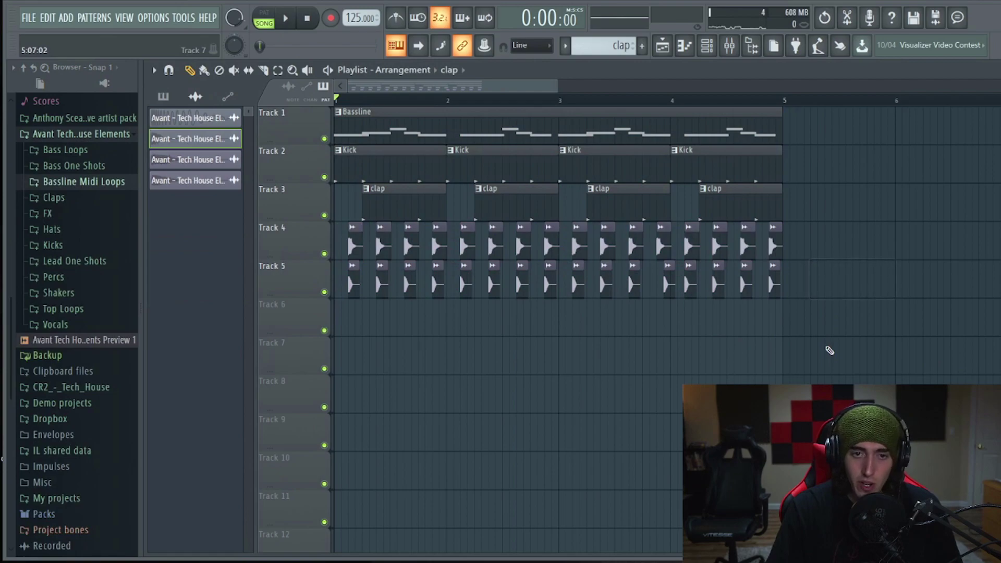
{"action": "left_click", "coordinate": [829, 351]}
{"action": "right_click", "coordinate": [831, 360]}
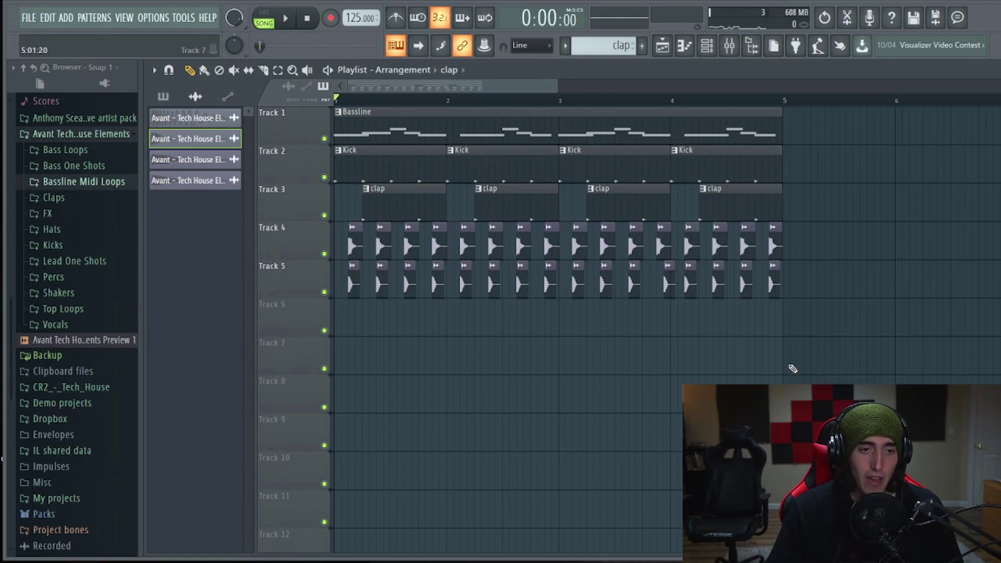
{"action": "scroll", "coordinate": [456, 89], "scroll_direction": "down", "scroll_amount": 3}
{"action": "left_click_drag", "start_coordinate": [658, 320], "coordinate": [340, 123]}
{"action": "left_click_drag", "start_coordinate": [408, 172], "coordinate": [409, 202]}
{"action": "left_click", "coordinate": [706, 201]}
{"action": "right_click", "coordinate": [706, 204]}
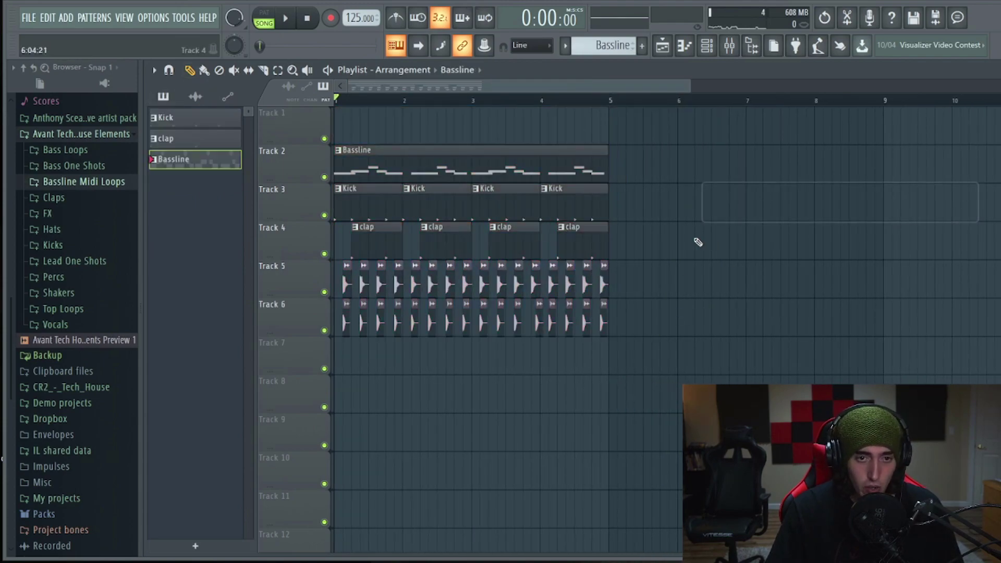
Step: Shift all playlist clips four bars later so the groove starts at bar 5
{"action": "left_click_drag", "start_coordinate": [706, 326], "coordinate": [210, 123]}
{"action": "left_click_drag", "start_coordinate": [396, 172], "coordinate": [610, 172]}
{"action": "left_click_drag", "start_coordinate": [634, 174], "coordinate": [625, 174]}
{"action": "left_click", "coordinate": [489, 134]}
{"action": "right_click", "coordinate": [489, 134]}
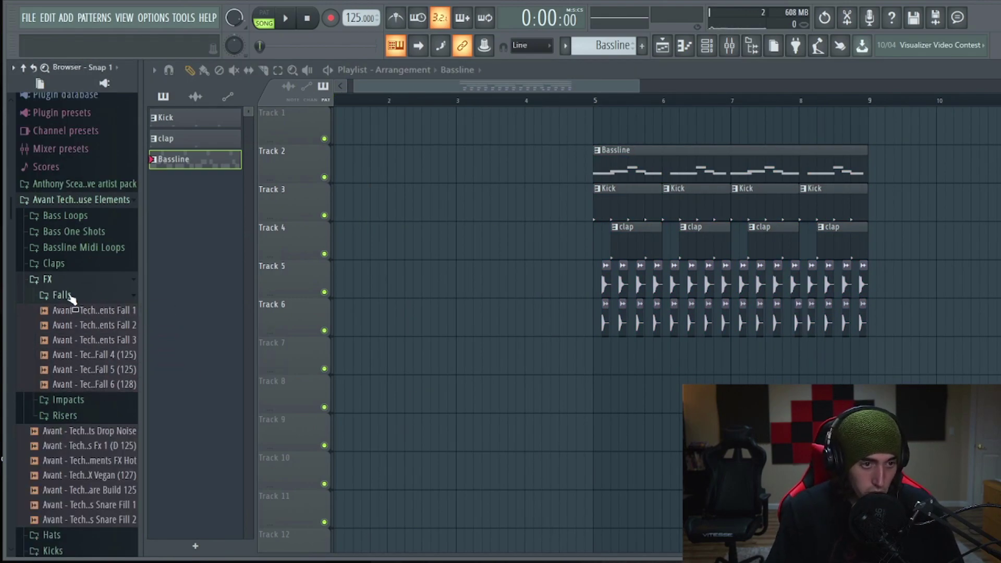
Step: Audition the pack's snare fills, place Snare Fill 1 on Track 7 leading into bar 5, and play the transition
{"action": "left_click", "coordinate": [68, 296]}
{"action": "left_click", "coordinate": [115, 439]}
{"action": "left_click", "coordinate": [116, 425]}
{"action": "left_click_drag", "start_coordinate": [113, 425], "coordinate": [591, 365]}
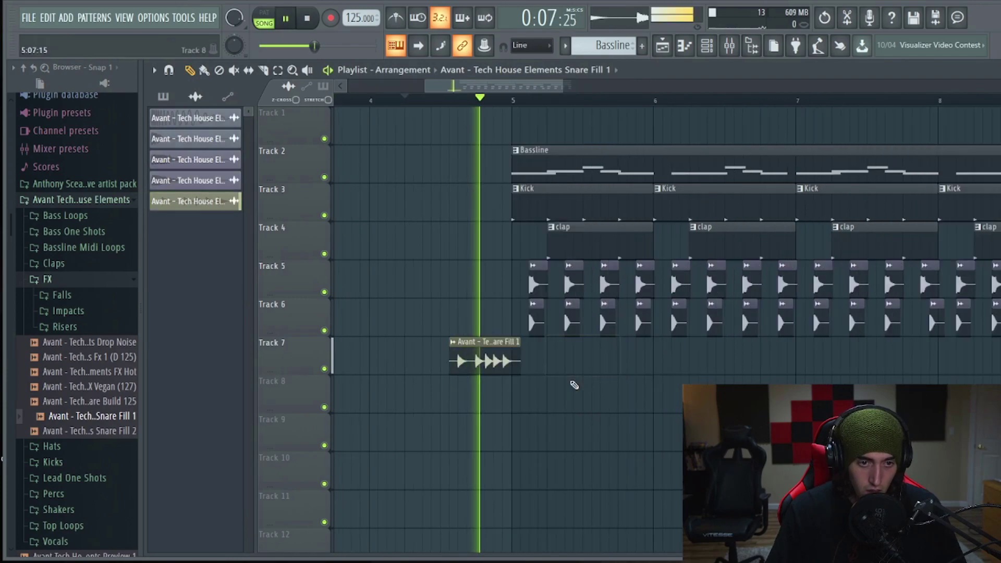
{"action": "left_click", "coordinate": [594, 367]}
{"action": "right_click", "coordinate": [600, 368]}
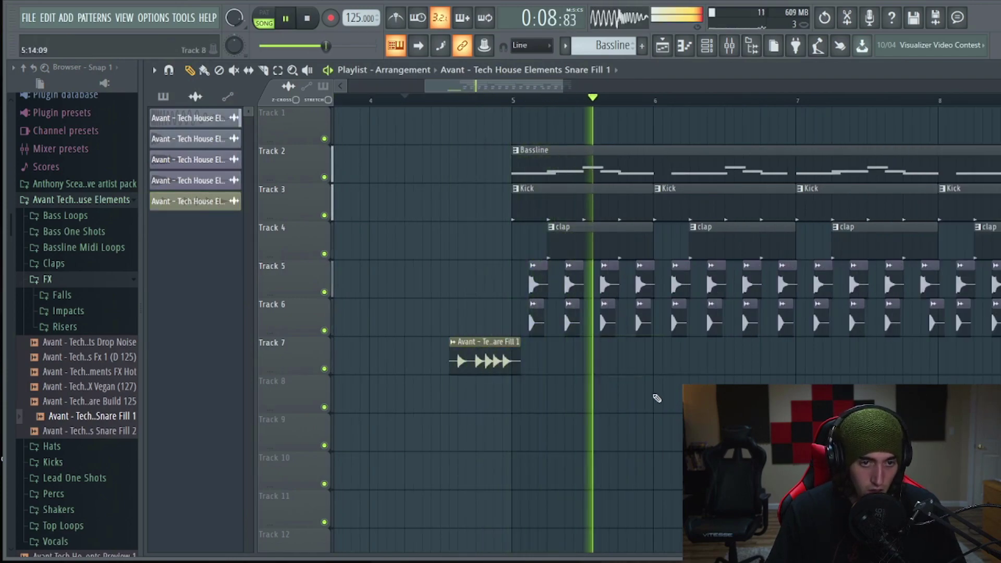
{"action": "key", "text": "space"}
Step: Audition the pack's impact samples in the FX folder and place Impact 9 on Track 8 at bar 5
{"action": "left_click", "coordinate": [65, 327]}
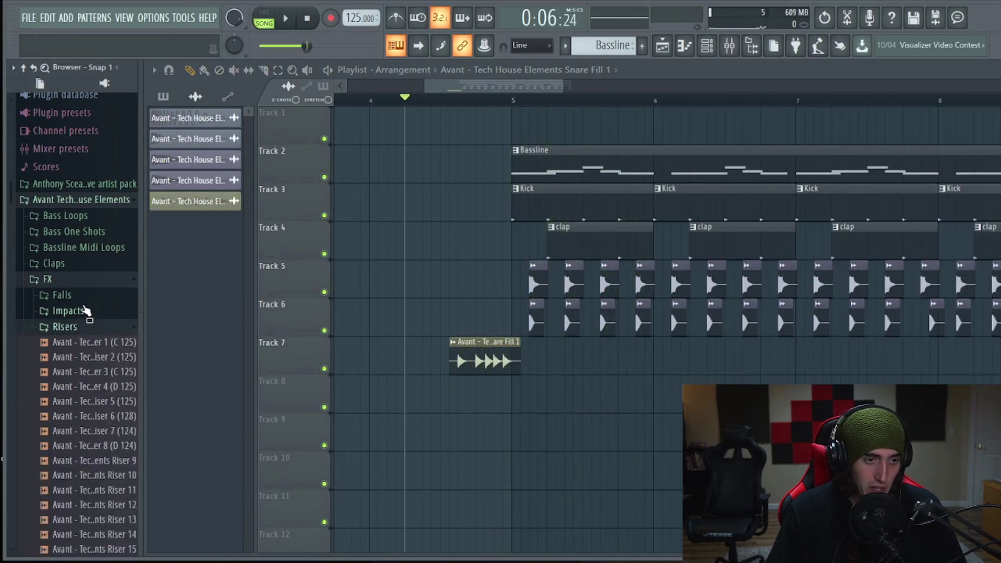
{"action": "left_click", "coordinate": [94, 311]}
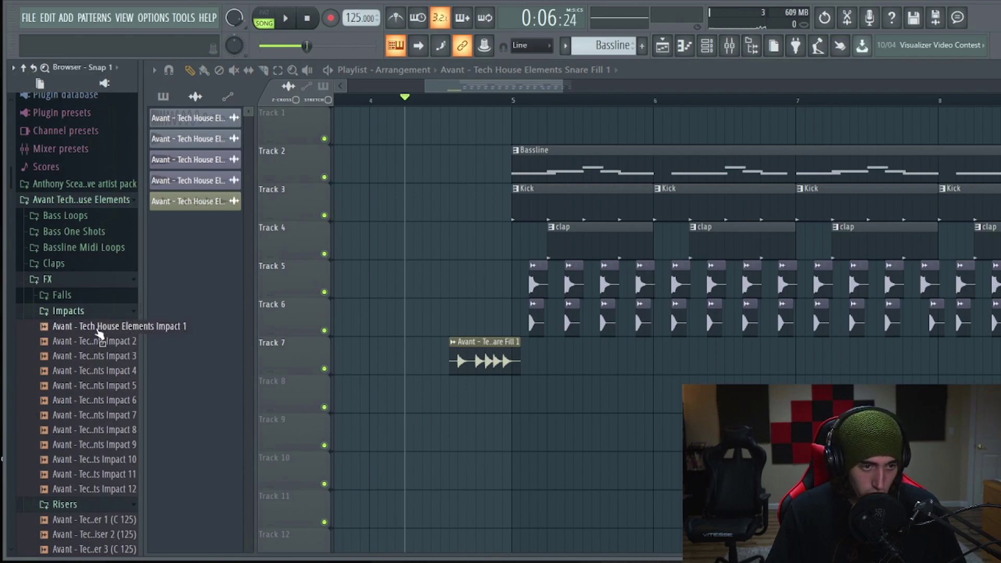
{"action": "left_click", "coordinate": [103, 341]}
{"action": "left_click", "coordinate": [105, 356]}
{"action": "left_click", "coordinate": [104, 371]}
{"action": "left_click_drag", "start_coordinate": [104, 444], "coordinate": [568, 398]}
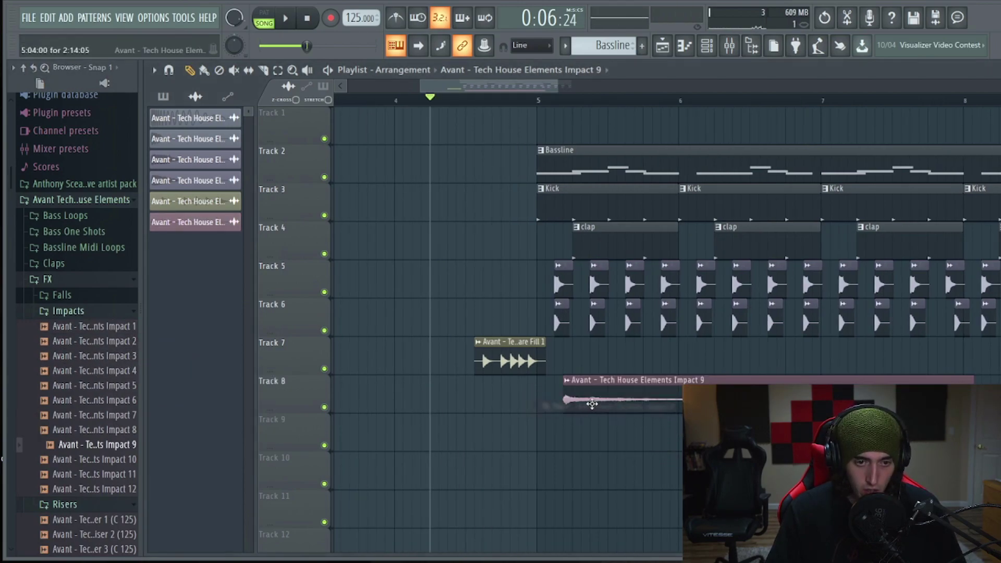
Step: Place Impact 8 on Track 9 at bar 5 and play the layered impacts with its channel settings open
{"action": "left_click", "coordinate": [104, 429]}
{"action": "left_click_drag", "start_coordinate": [104, 429], "coordinate": [676, 442]}
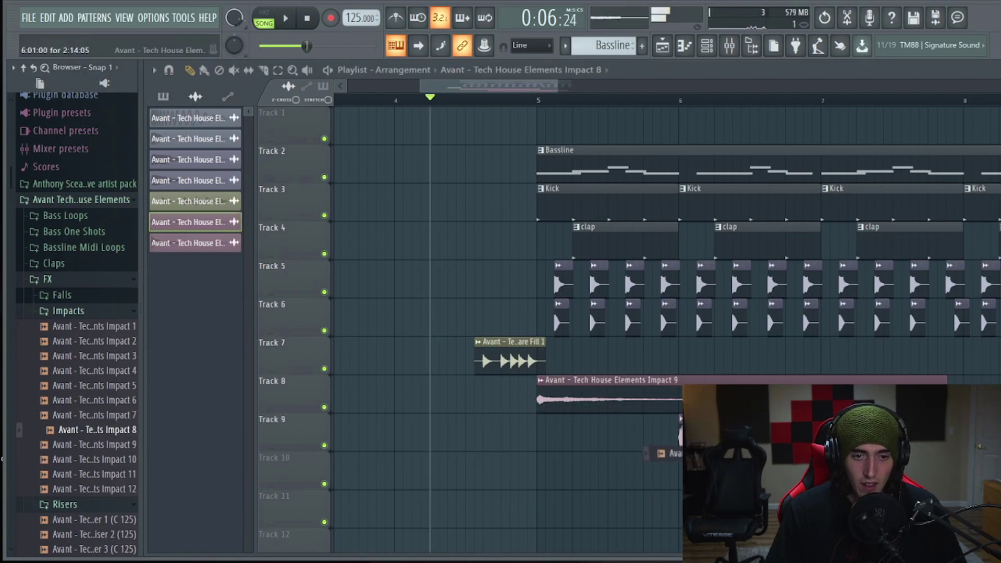
{"action": "left_click_drag", "start_coordinate": [805, 437], "coordinate": [572, 433]}
{"action": "key", "text": "space"}
{"action": "double_click", "coordinate": [572, 433]}
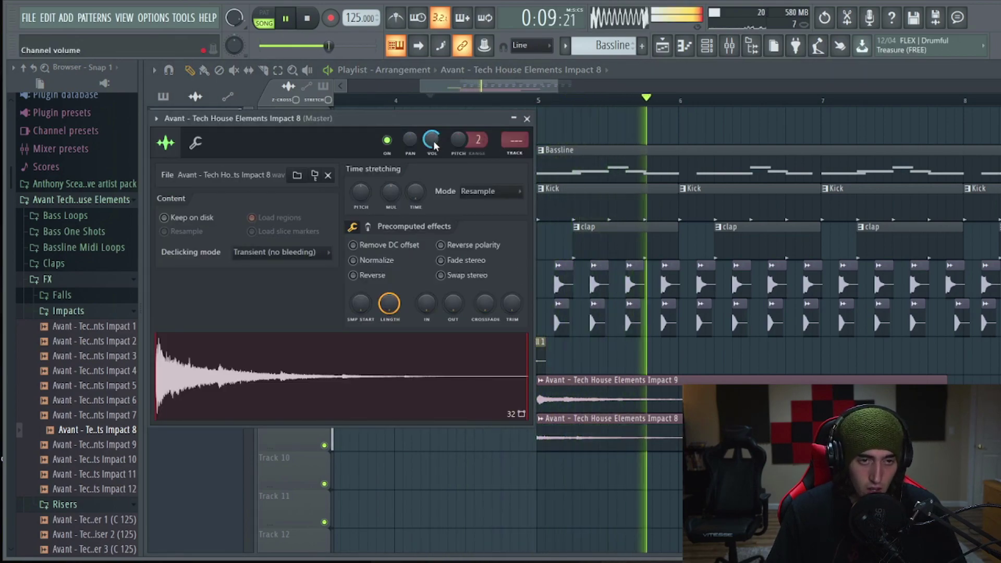
{"action": "key", "text": "space"}
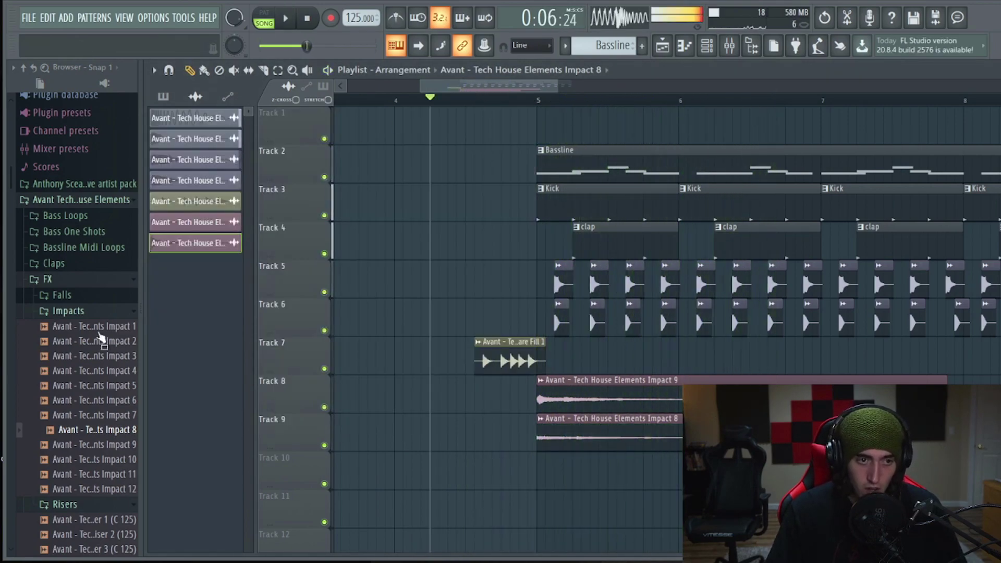
Step: Collapse the FX folders and insert a new Serum instance for the lead pattern
{"action": "left_click", "coordinate": [84, 312]}
{"action": "left_click", "coordinate": [78, 284]}
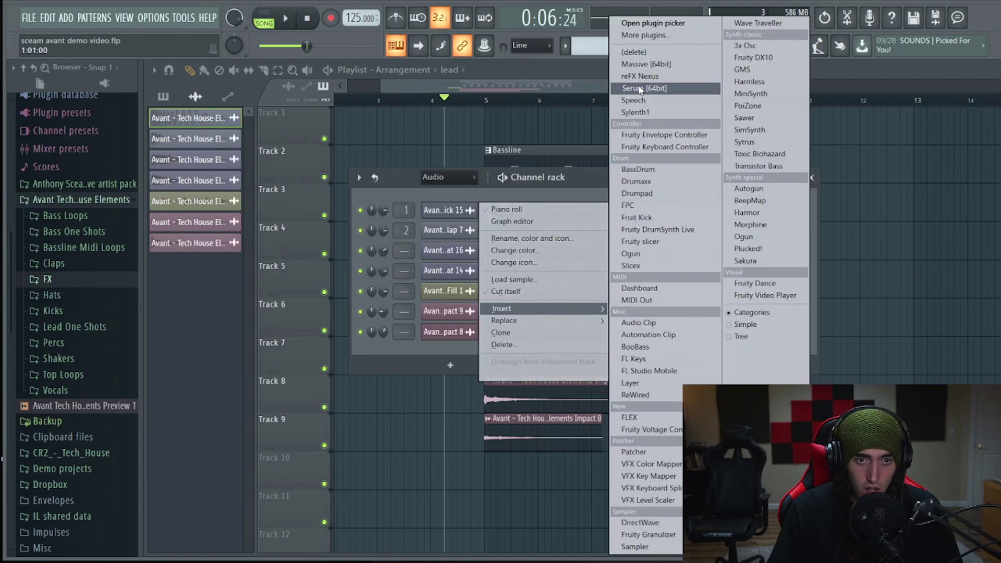
{"action": "left_click", "coordinate": [648, 89]}
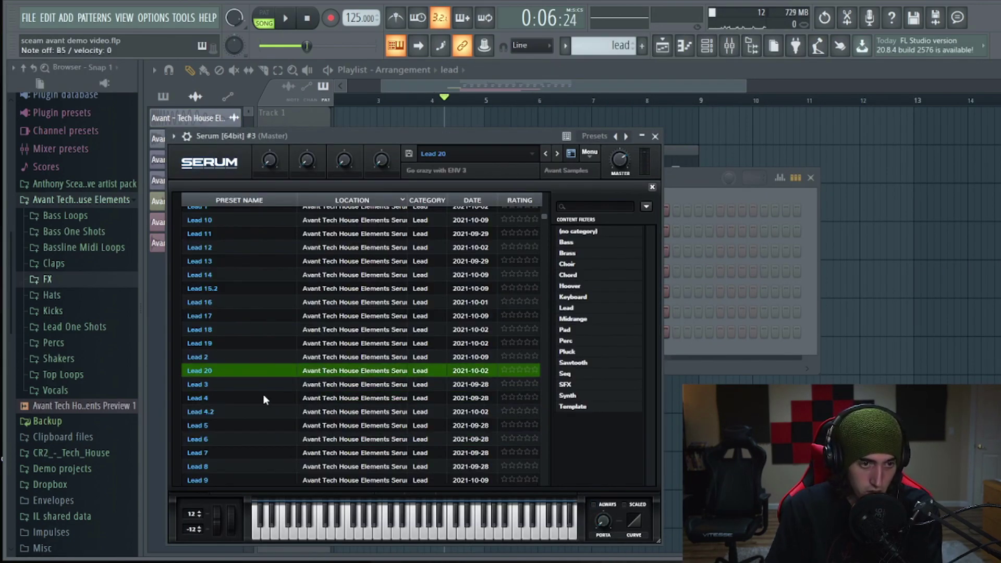
Step: Audition the Avant Tech House Elements lead presets in Serum, load Lead 6, and close the plugin window
{"action": "left_click", "coordinate": [247, 396]}
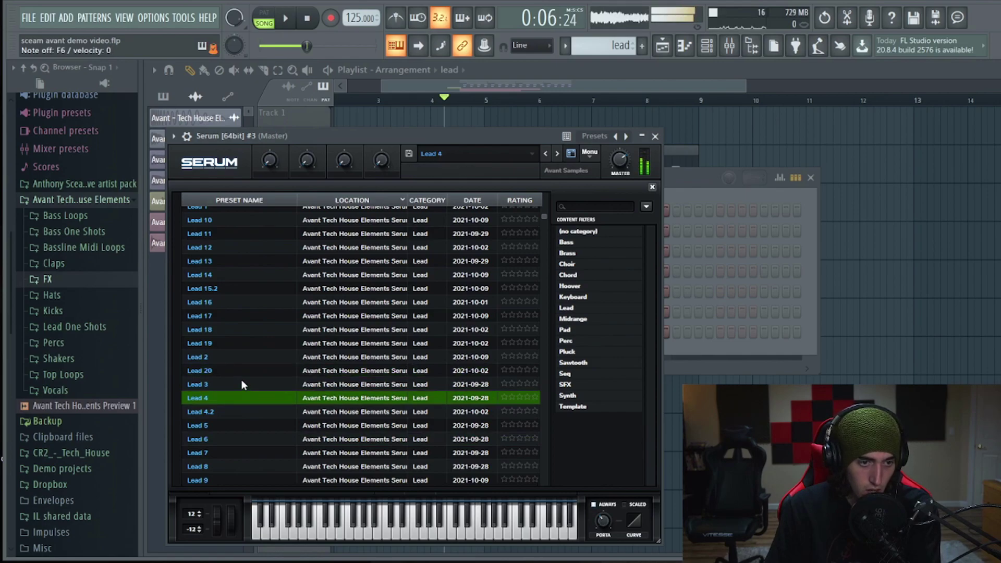
{"action": "left_click", "coordinate": [236, 384]}
{"action": "left_click", "coordinate": [241, 412]}
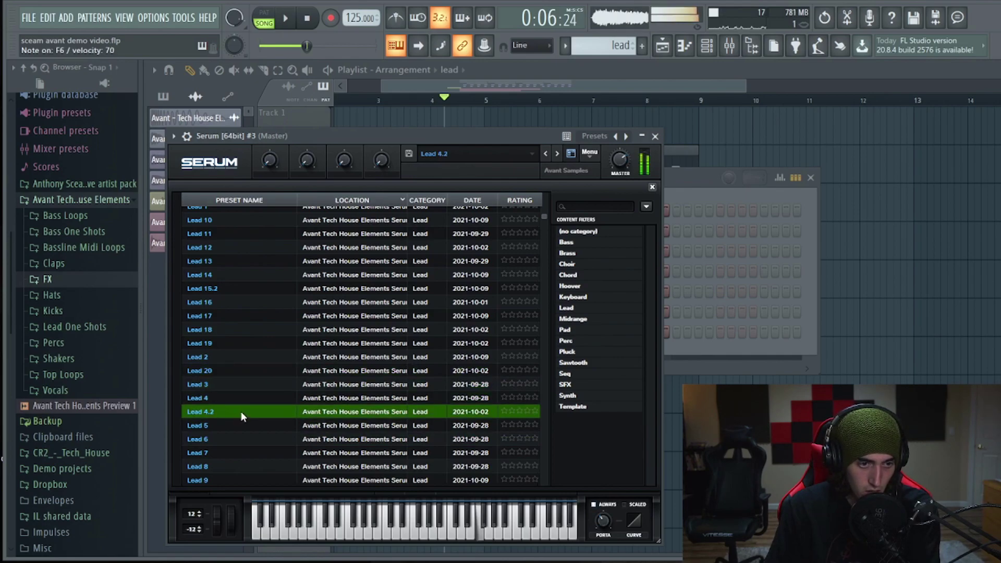
{"action": "left_click", "coordinate": [236, 439]}
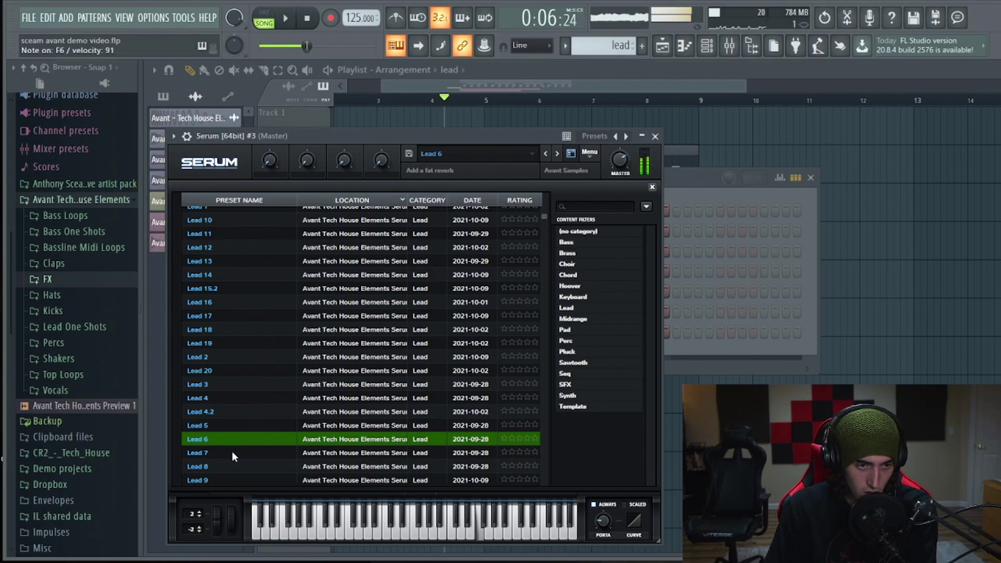
{"action": "left_click", "coordinate": [229, 453]}
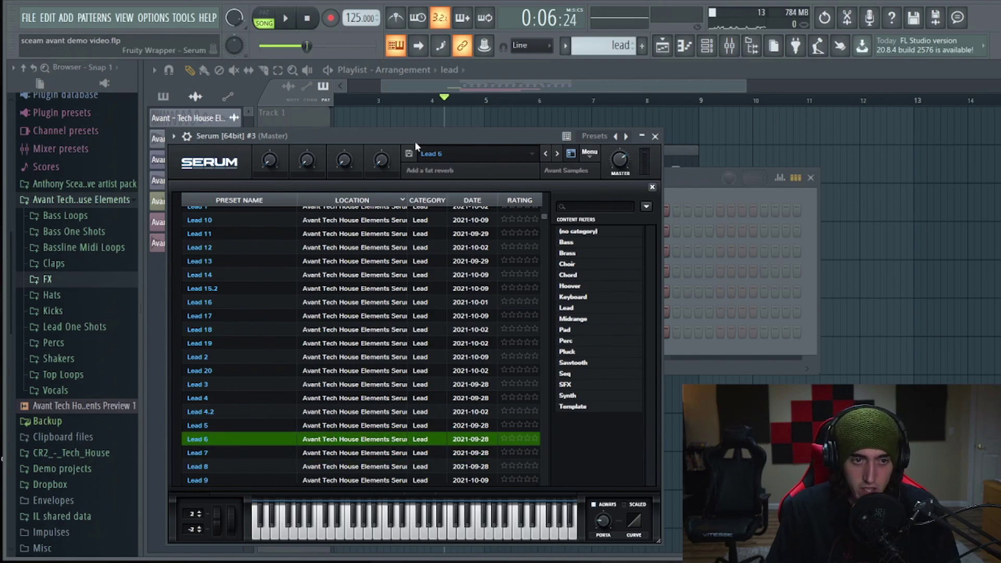
{"action": "left_click", "coordinate": [655, 136]}
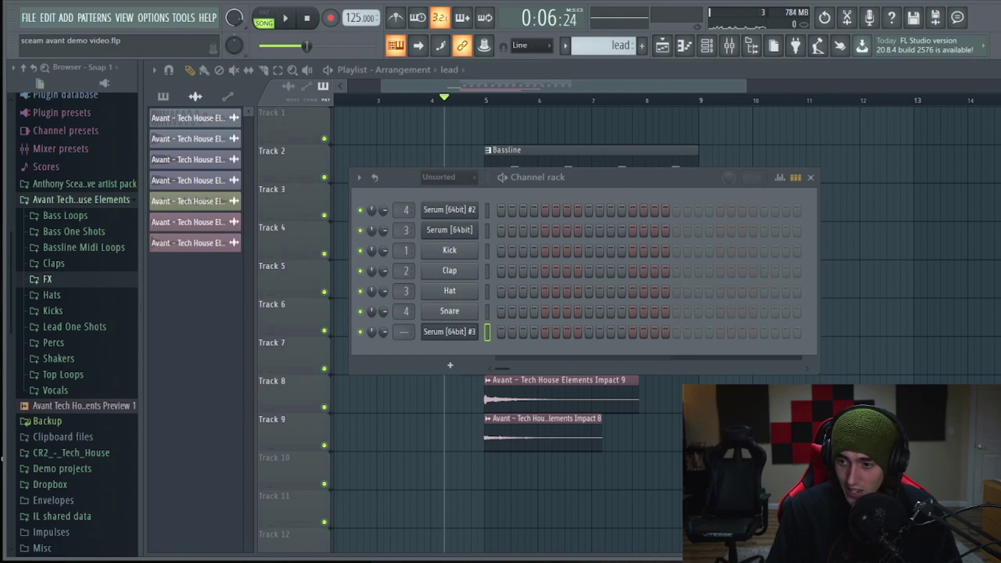
Step: Draw a one-bar G6 note from bar 1 and an overlapping G5 note ending at bar 3 in Serum's piano roll
{"action": "key", "text": "F7"}
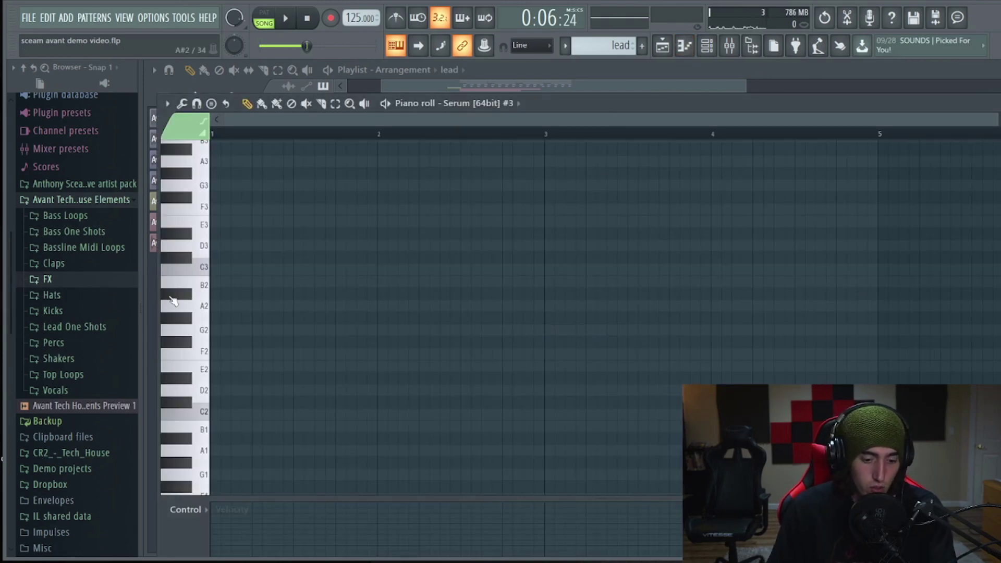
{"action": "scroll", "coordinate": [236, 353], "scroll_direction": "up", "scroll_amount": 5}
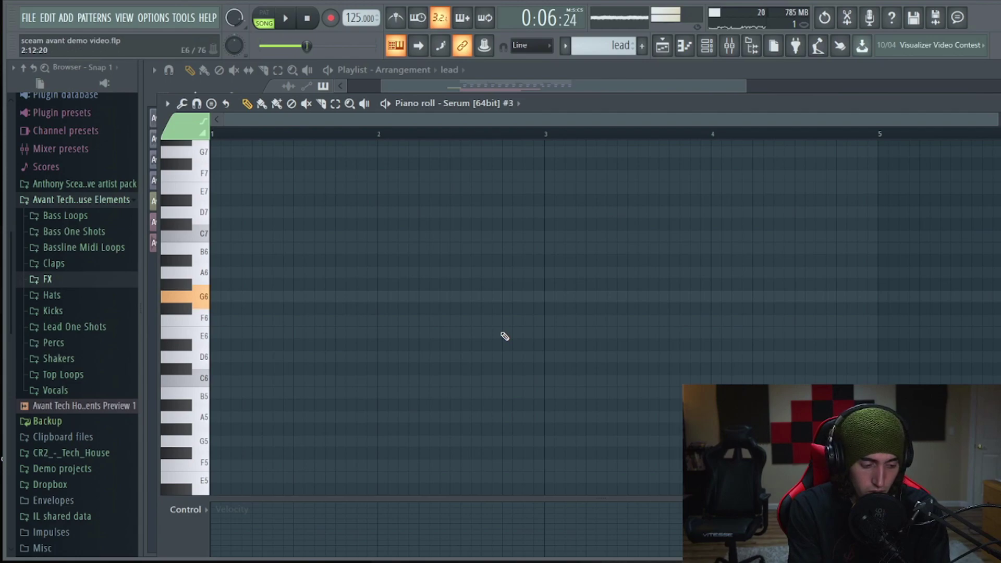
{"action": "key", "text": "b"}
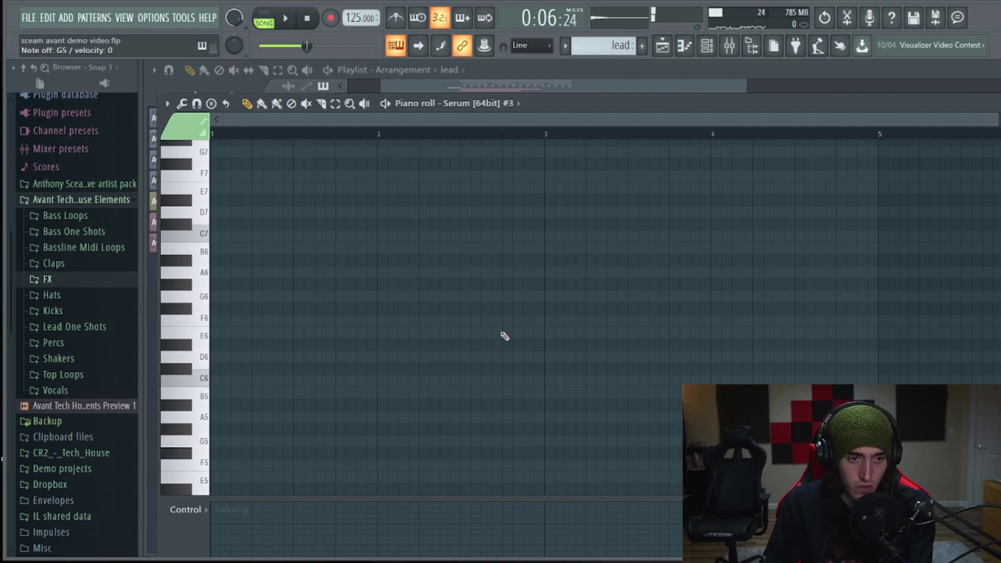
{"action": "left_click", "coordinate": [245, 296]}
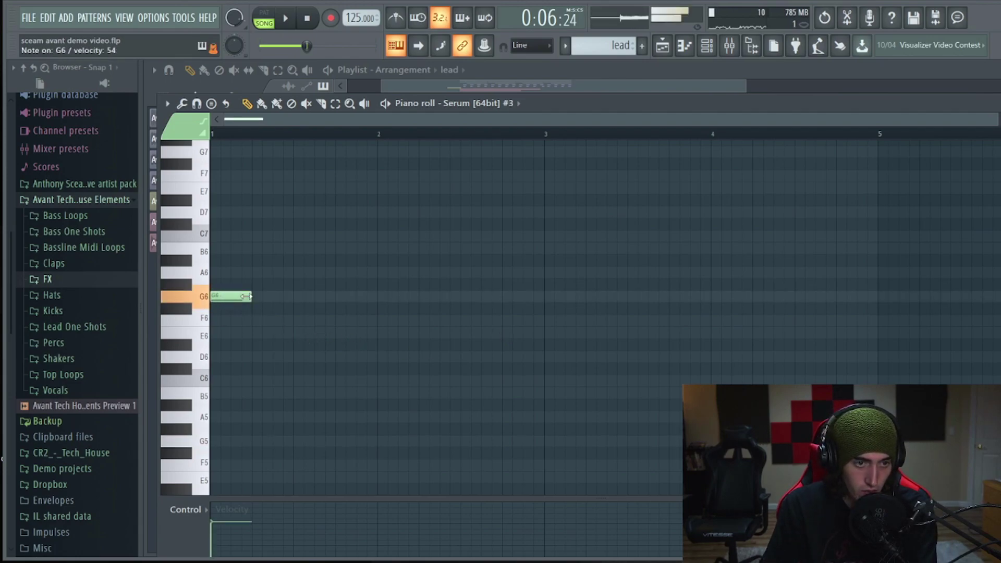
{"action": "left_click_drag", "start_coordinate": [245, 296], "coordinate": [360, 299]}
{"action": "left_click", "coordinate": [371, 441]}
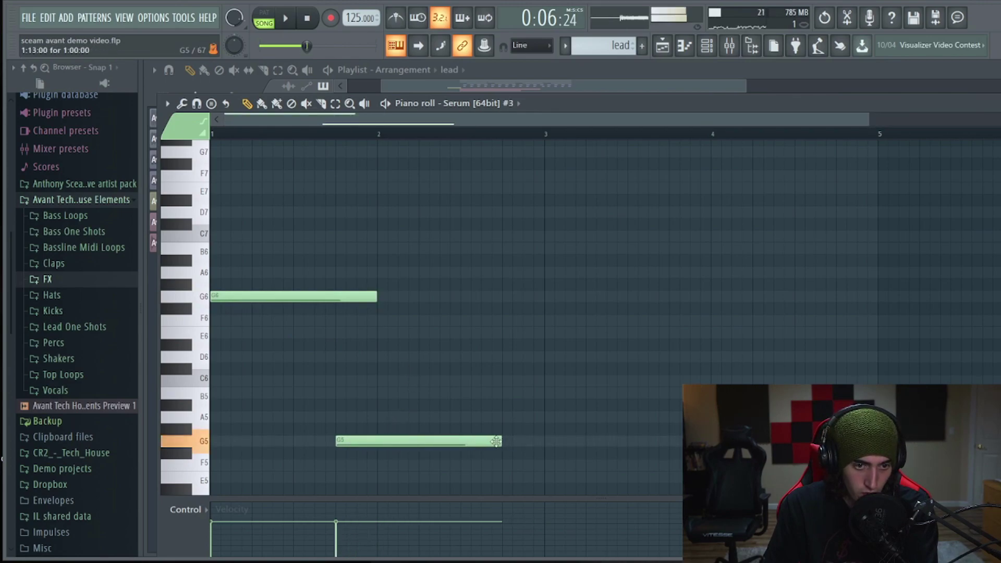
{"action": "left_click_drag", "start_coordinate": [500, 441], "coordinate": [544, 441]}
Step: Add a short G5 note at the very start of bar 1 beneath the G6 note
{"action": "left_click", "coordinate": [219, 441]}
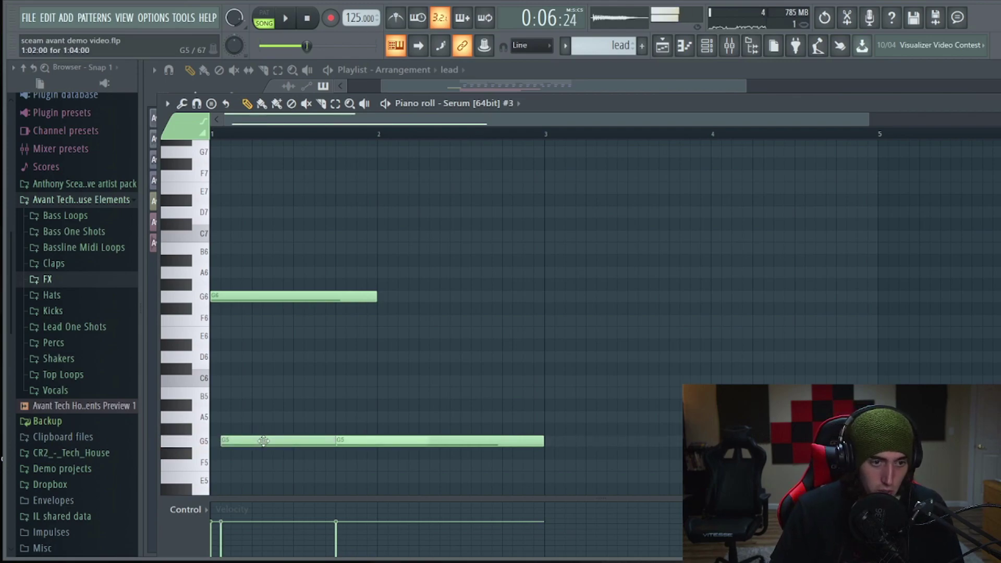
{"action": "double_click", "coordinate": [262, 442]}
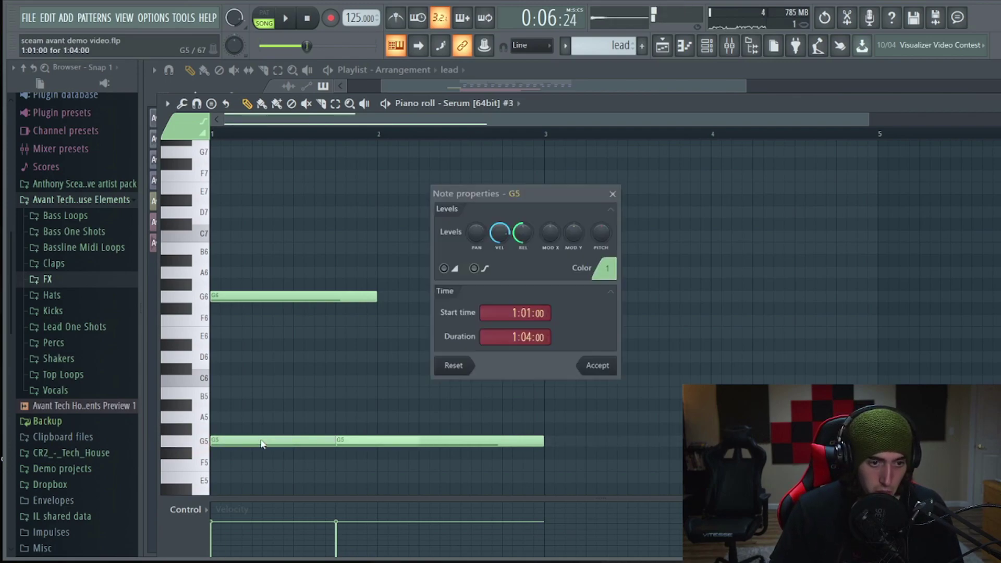
{"action": "left_click", "coordinate": [619, 193]}
{"action": "left_click_drag", "start_coordinate": [256, 442], "coordinate": [256, 417]}
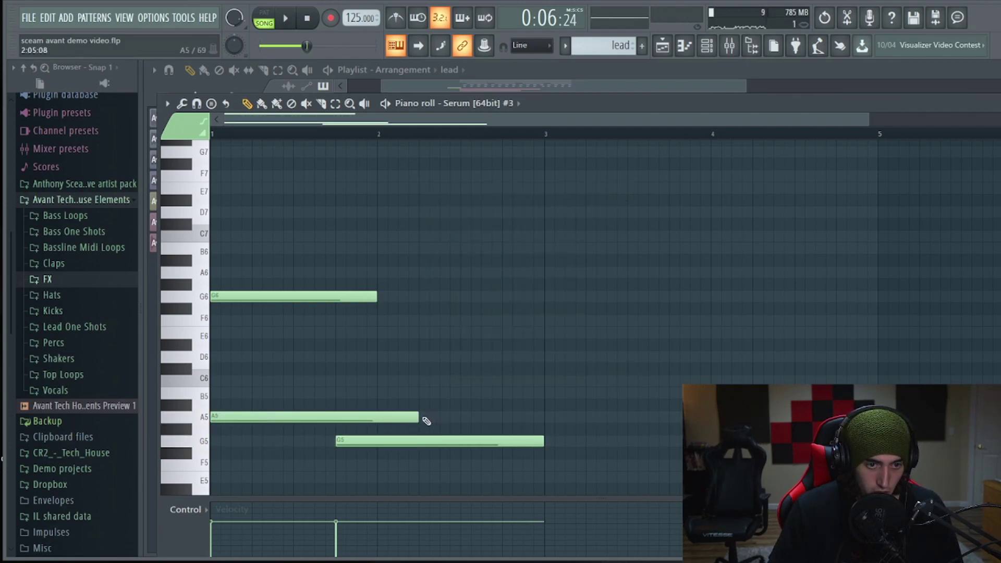
{"action": "left_click_drag", "start_coordinate": [418, 418], "coordinate": [214, 441]}
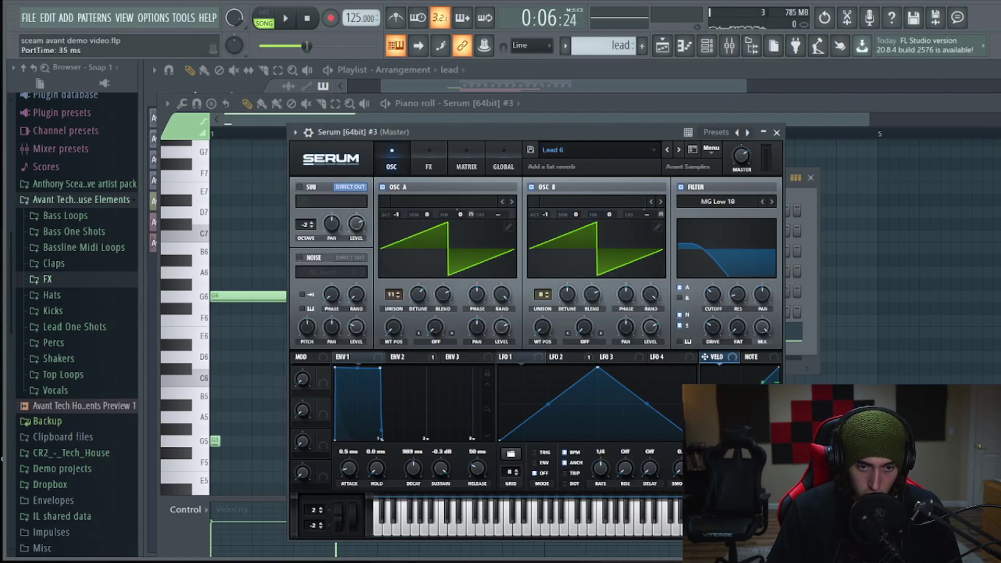
Step: Place the lead pattern on Track 1 at bar 5 and play the arrangement with the lead's Serum open
{"action": "left_click", "coordinate": [274, 26]}
{"action": "key", "text": "space"}
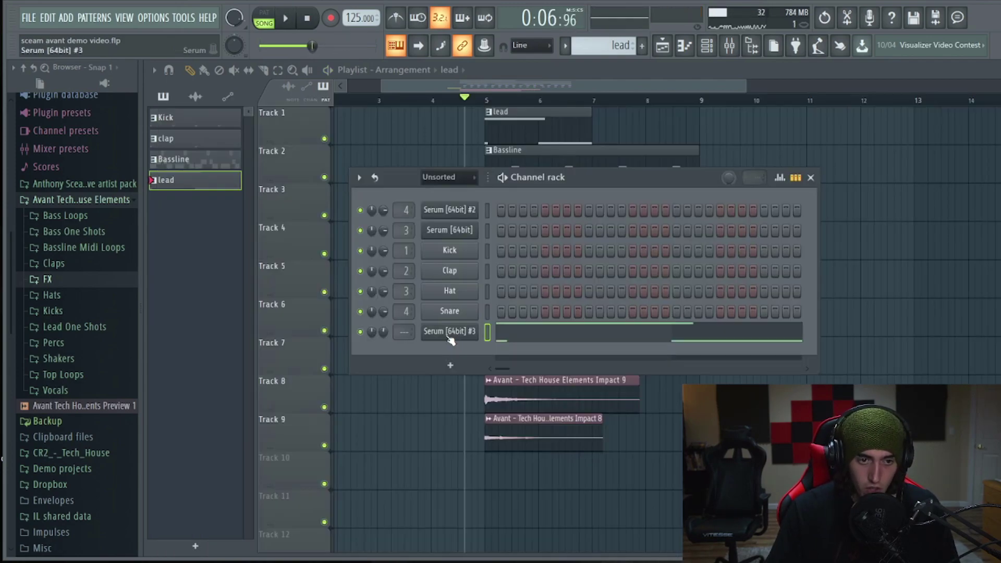
{"action": "left_click", "coordinate": [449, 334]}
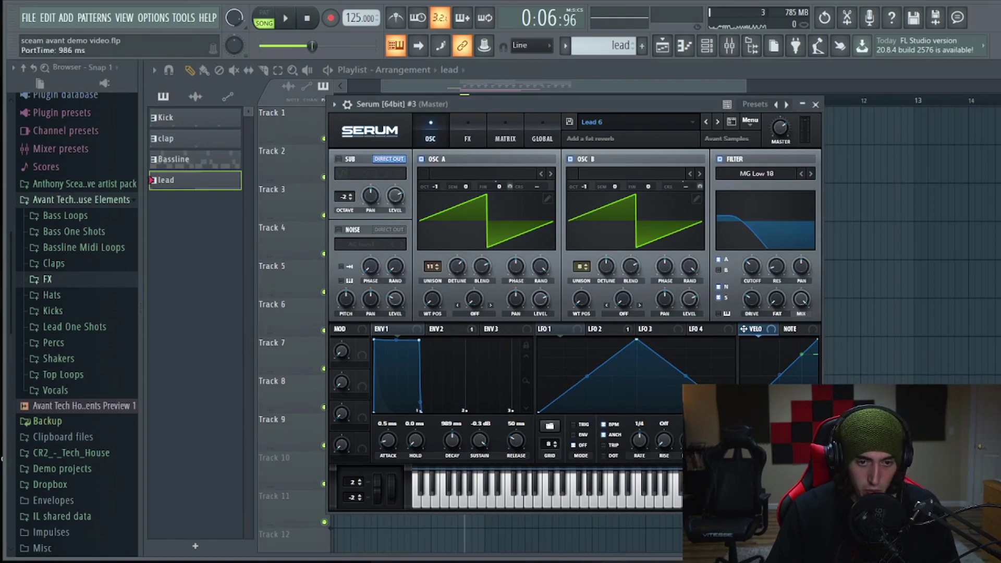
{"action": "key", "text": "space"}
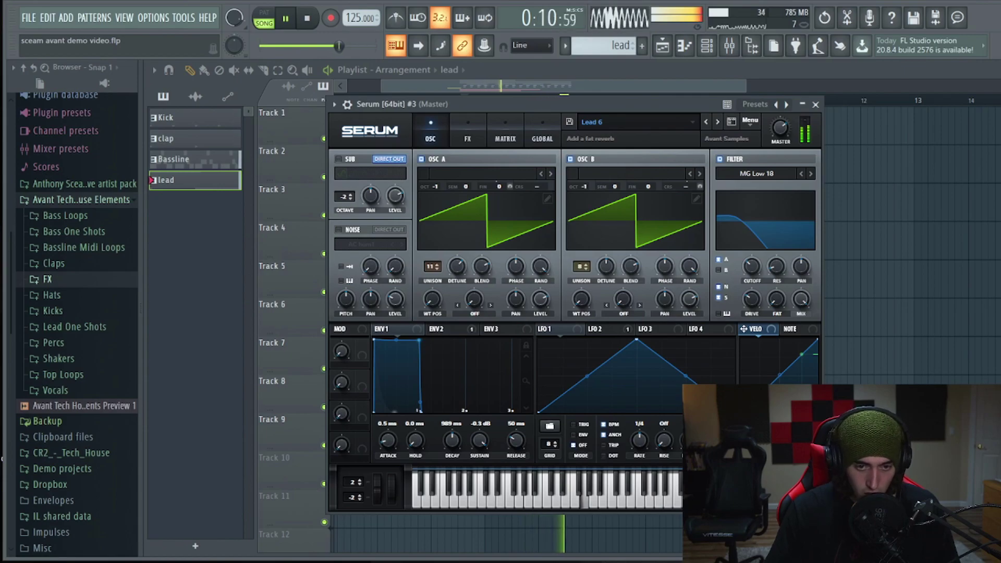
{"action": "left_click", "coordinate": [653, 72]}
{"action": "key", "text": "space"}
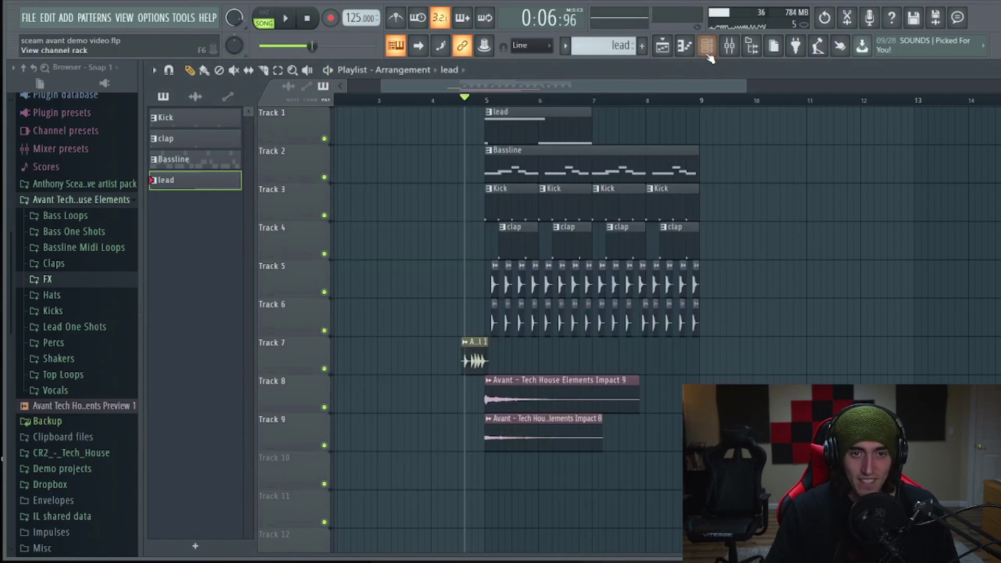
Step: Route the lead's Serum channel to mixer insert 5
{"action": "left_click", "coordinate": [707, 52]}
{"action": "left_click", "coordinate": [729, 46]}
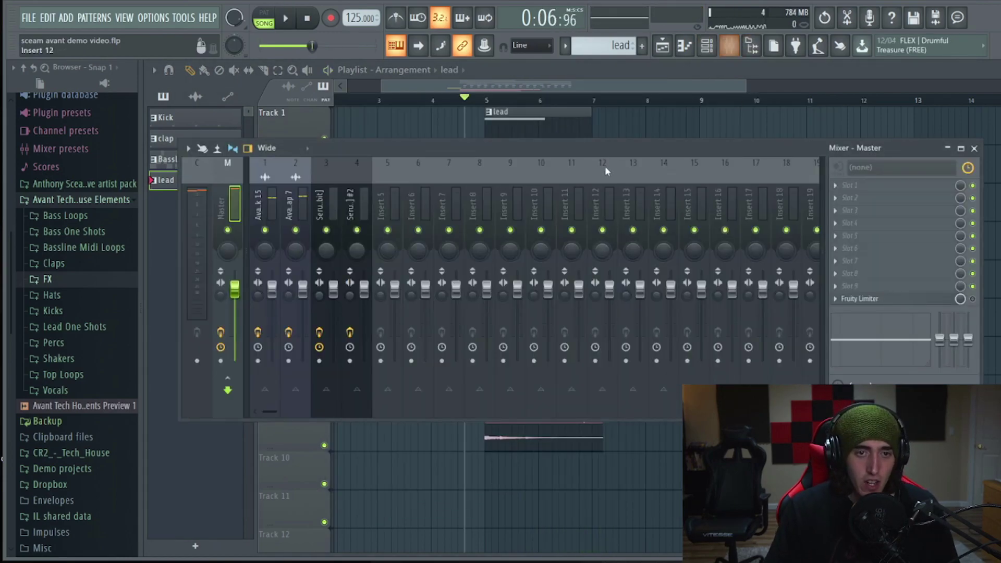
{"action": "key", "text": "F9"}
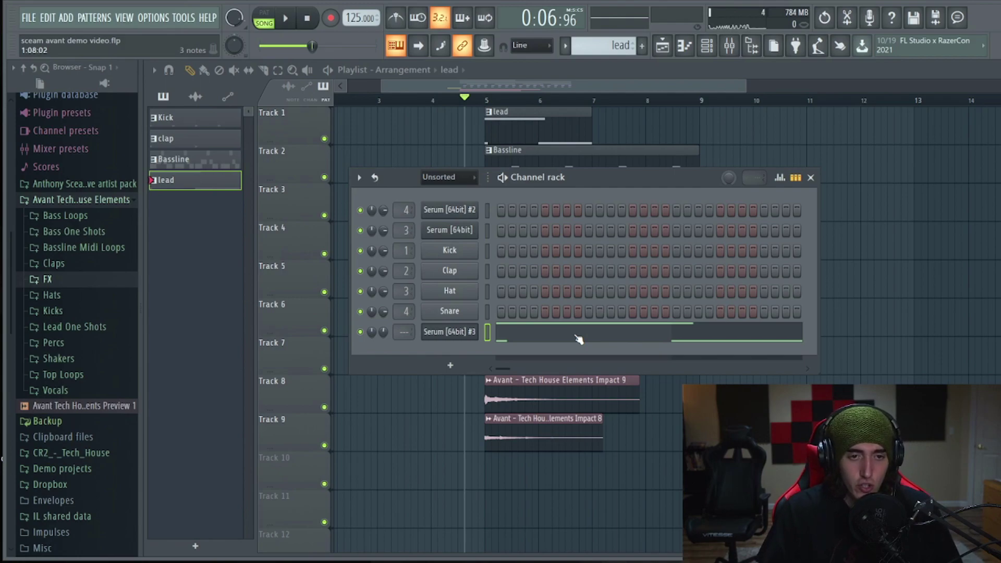
{"action": "left_click", "coordinate": [729, 45]}
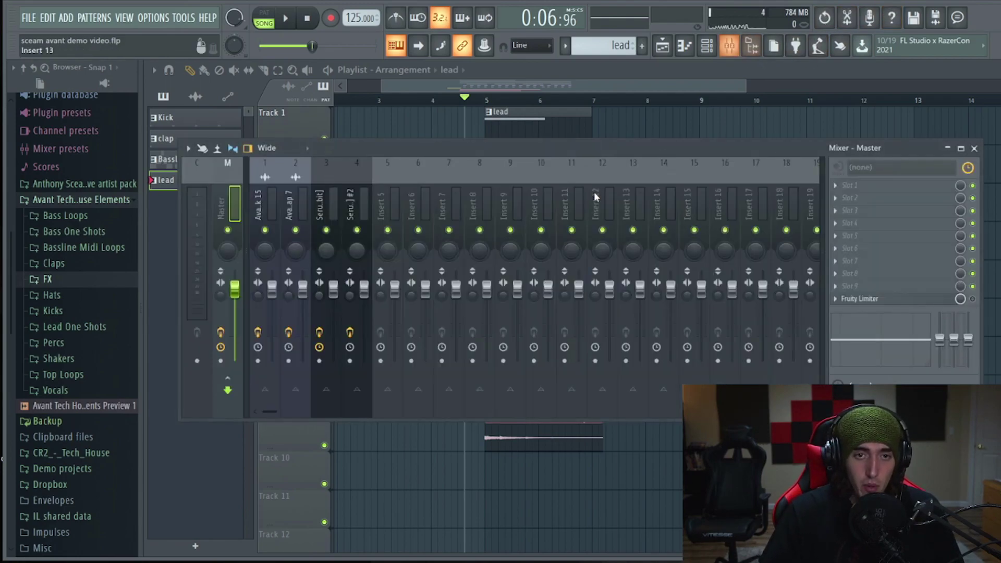
{"action": "right_click", "coordinate": [400, 225]}
{"action": "mouse_move", "coordinate": [448, 289]}
{"action": "left_click", "coordinate": [600, 289]}
Step: Load Fruity Reeverb 2 into the first effect slot of the lead's mixer track
{"action": "left_click", "coordinate": [849, 188]}
{"action": "left_click", "coordinate": [867, 186]}
{"action": "left_click", "coordinate": [859, 208]}
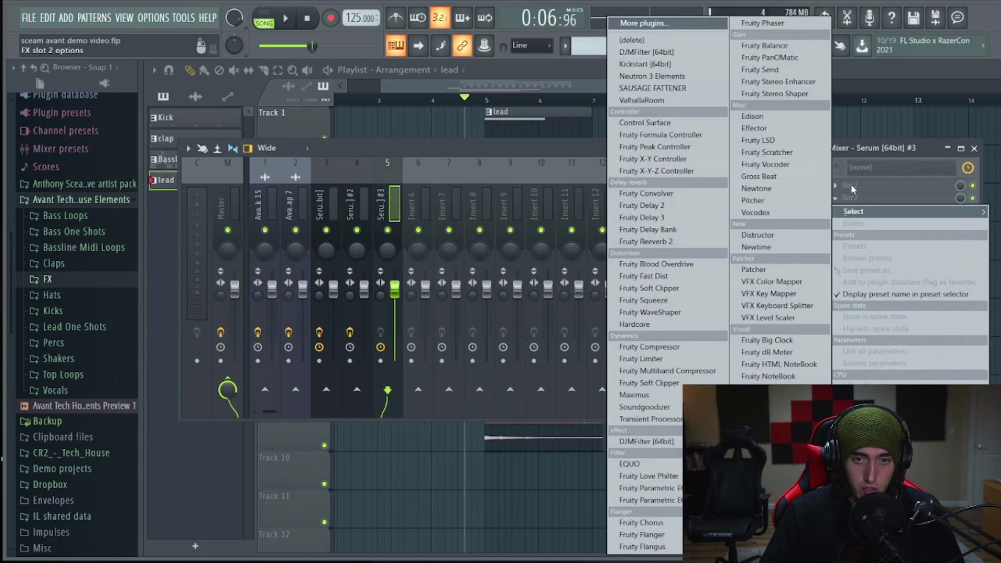
{"action": "left_click", "coordinate": [665, 243]}
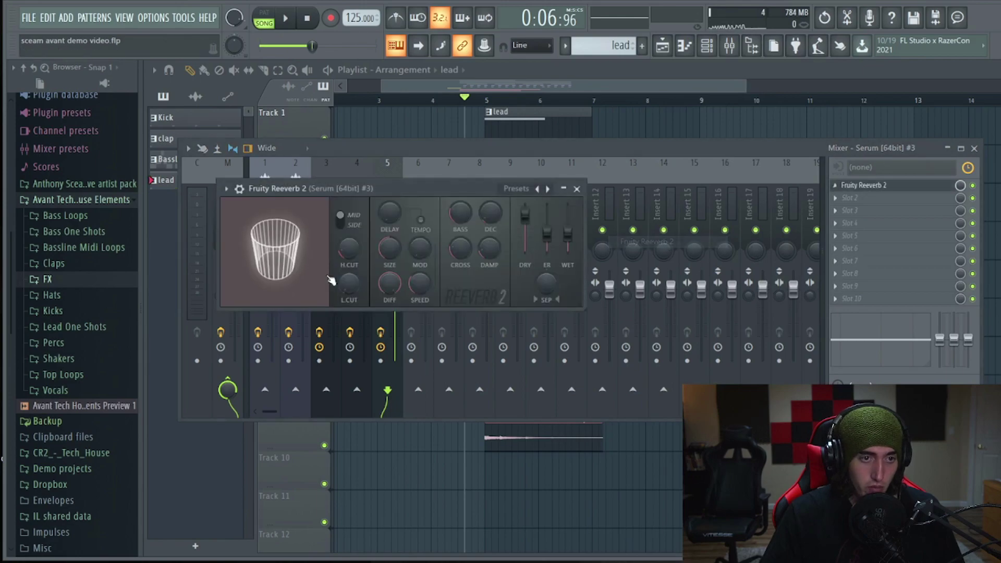
Step: Raise the lead reverb's wet level to about 66% during playback and replay the drop to check the balance
{"action": "key", "text": "space"}
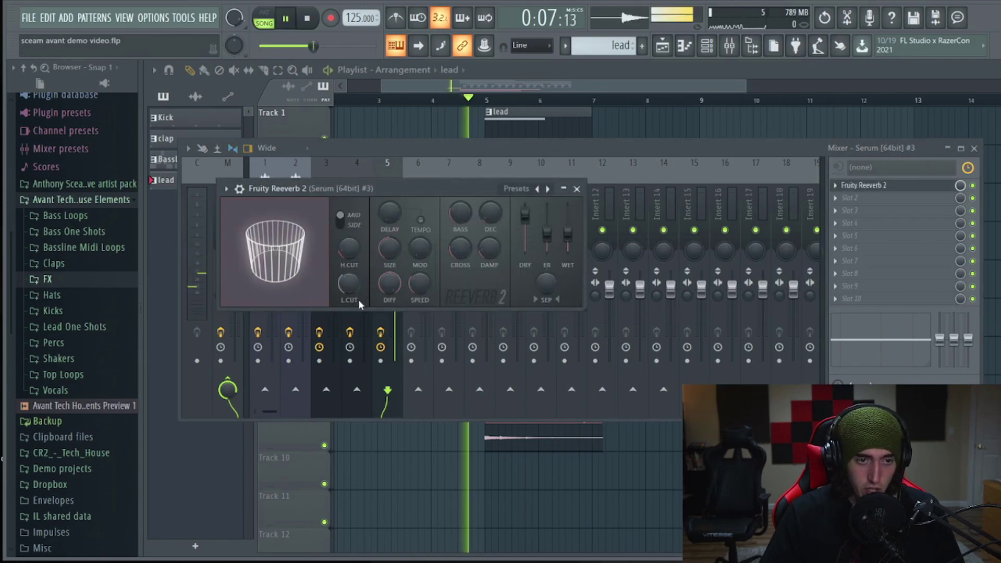
{"action": "left_click_drag", "start_coordinate": [574, 257], "coordinate": [573, 232]}
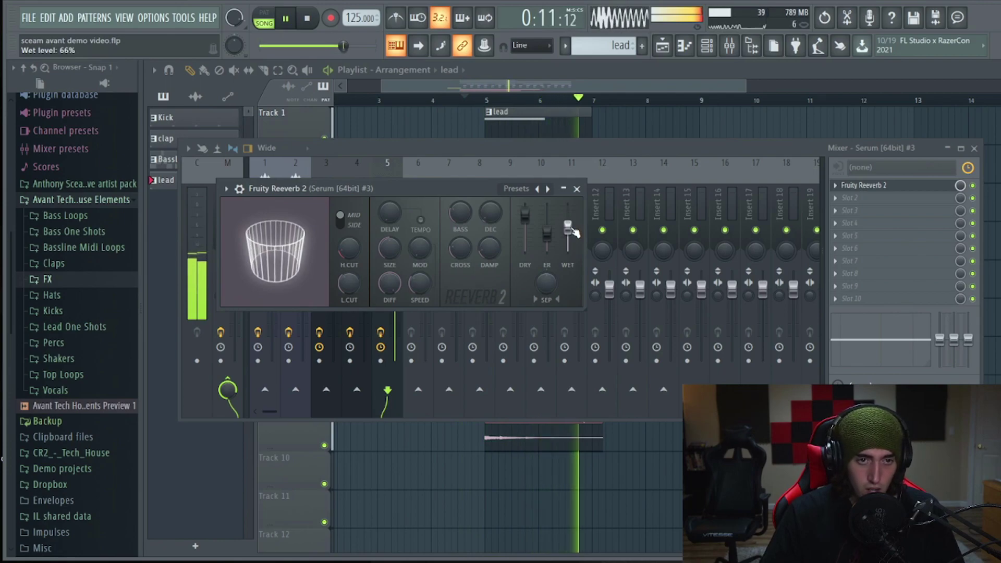
{"action": "key", "text": "space"}
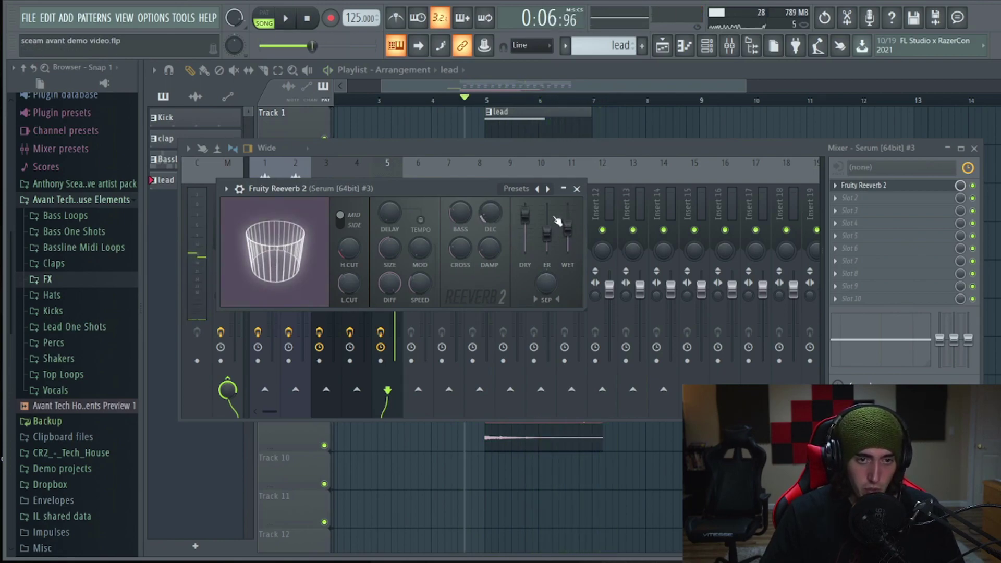
{"action": "key", "text": "space"}
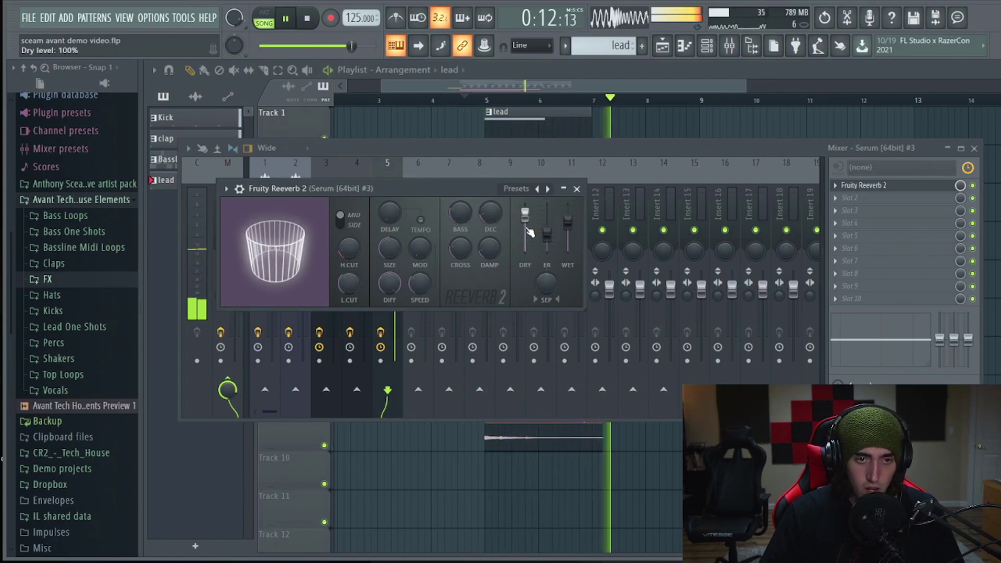
Step: Replay the drop to hear the reverbed lead and bring the whole arrangement into view
{"action": "key", "text": "space"}
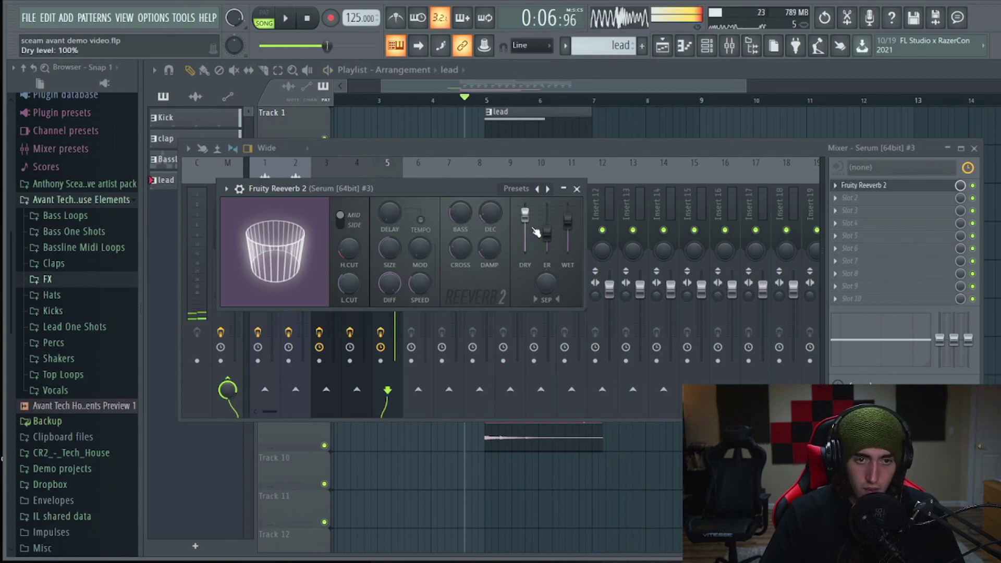
{"action": "key", "text": "space"}
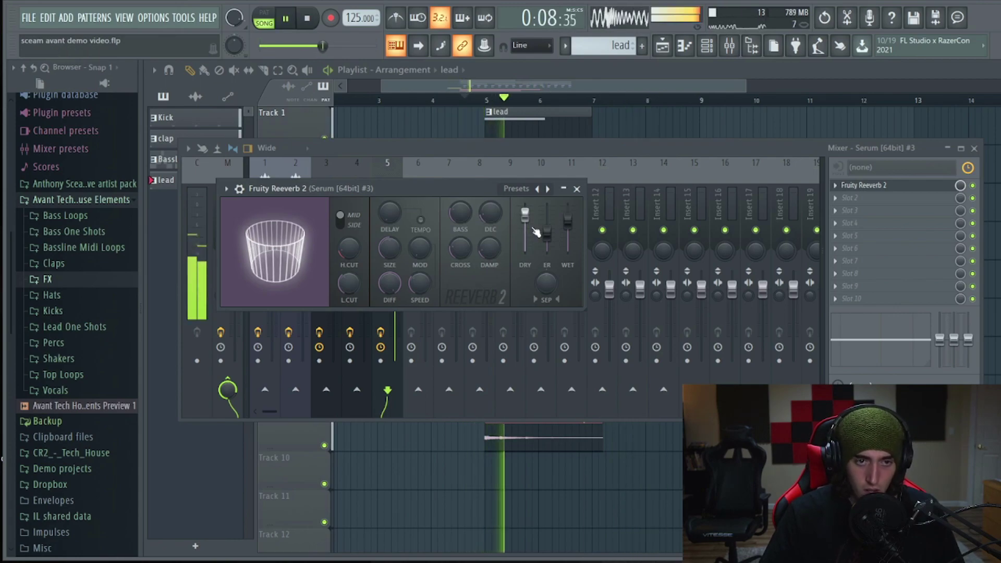
{"action": "left_click", "coordinate": [509, 83]}
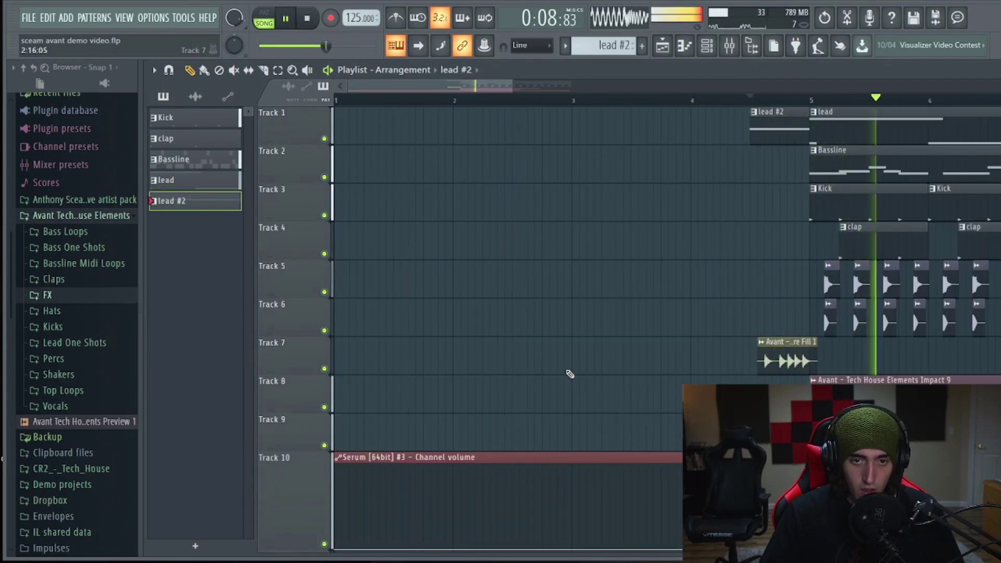
{"action": "left_click_drag", "start_coordinate": [511, 85], "coordinate": [590, 86]}
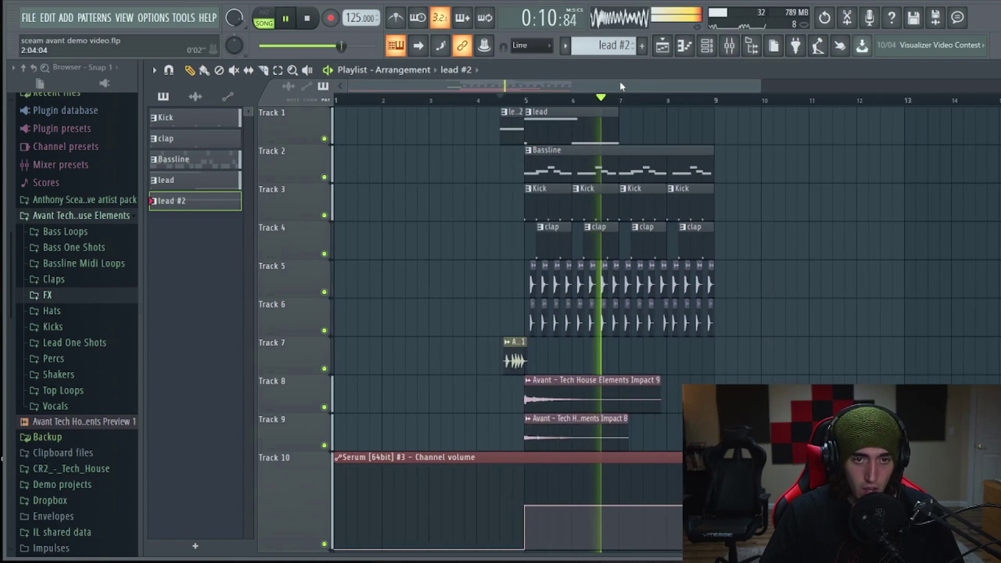
Step: Show all channels in the channel rack and open the lead's Serum
{"action": "left_click", "coordinate": [707, 54]}
{"action": "key", "text": "space"}
{"action": "left_click", "coordinate": [707, 54]}
{"action": "left_click", "coordinate": [459, 177]}
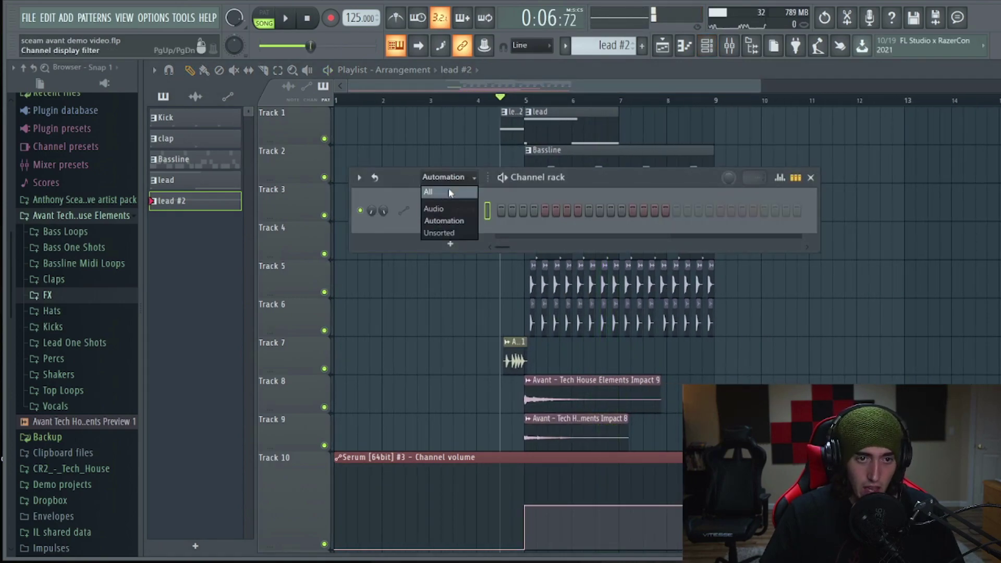
{"action": "left_click", "coordinate": [449, 191]}
{"action": "left_click", "coordinate": [449, 330]}
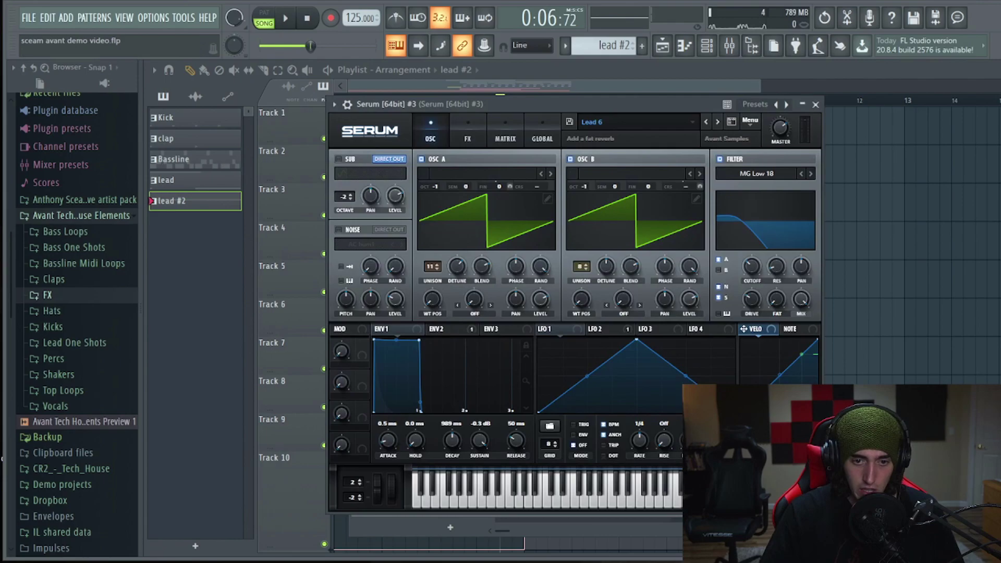
{"action": "key", "text": "space"}
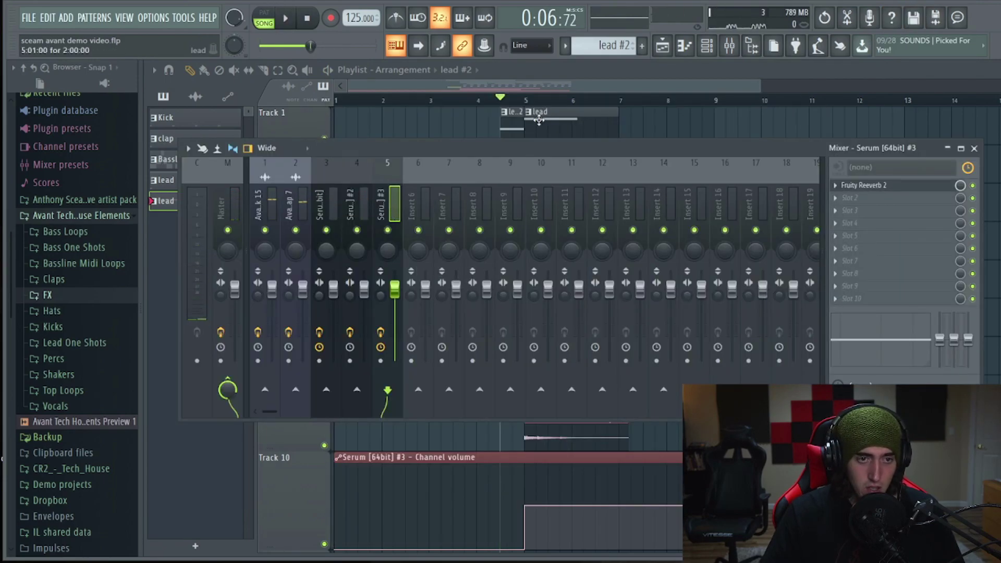
Step: Load Kickstart into the second effect slot of the lead's mixer track
{"action": "left_click", "coordinate": [918, 198]}
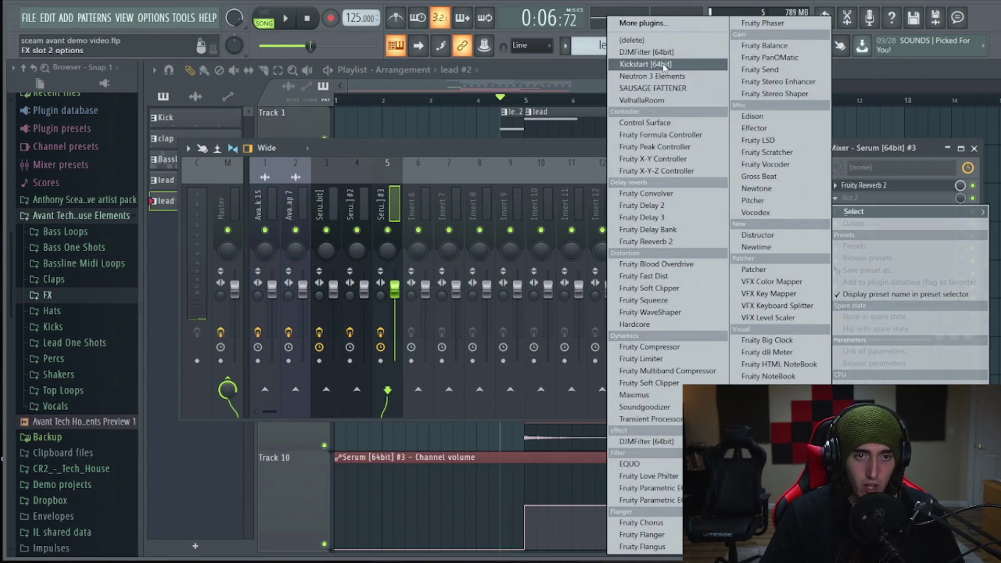
{"action": "left_click", "coordinate": [648, 93]}
{"action": "right_click", "coordinate": [539, 204]}
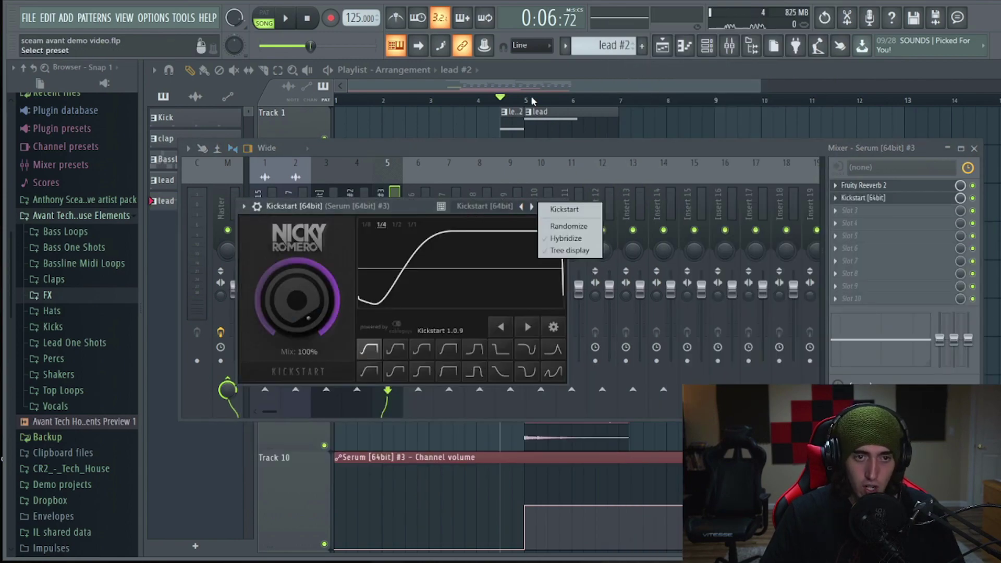
{"action": "left_click", "coordinate": [526, 82]}
Step: Play the arrangement through twice from the lead pickup to check the sidechained lead
{"action": "key", "text": "space"}
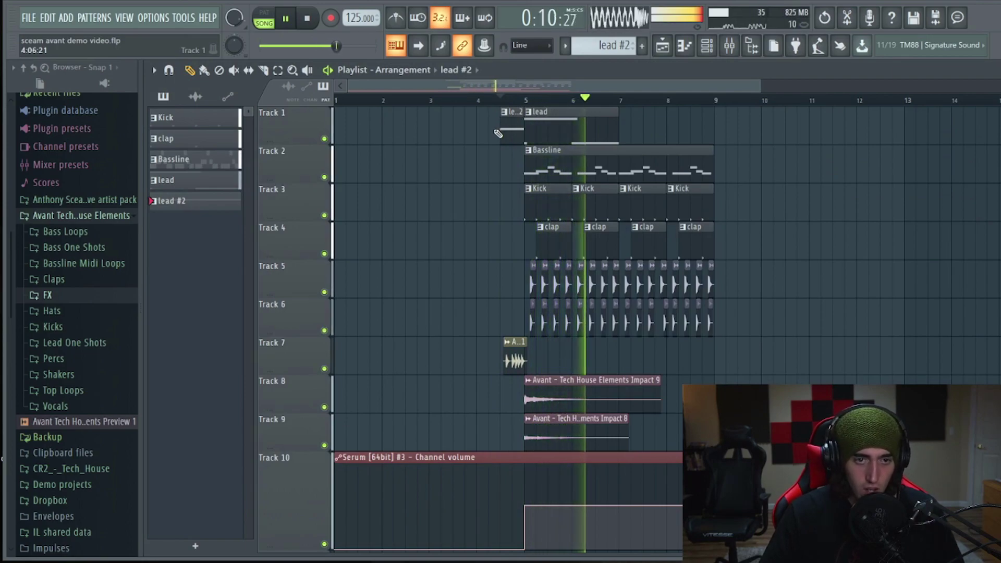
{"action": "key", "text": "space"}
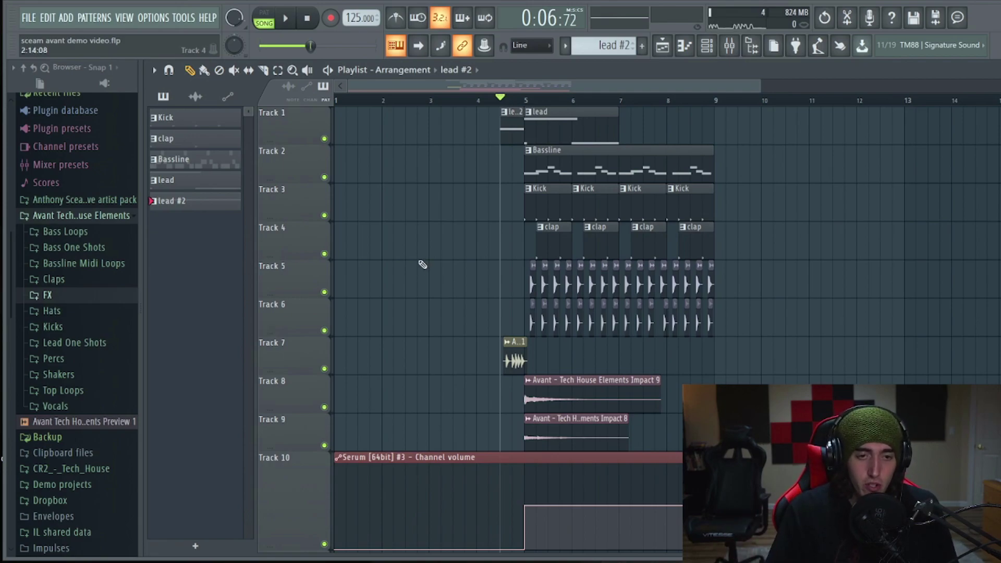
{"action": "key", "text": "space"}
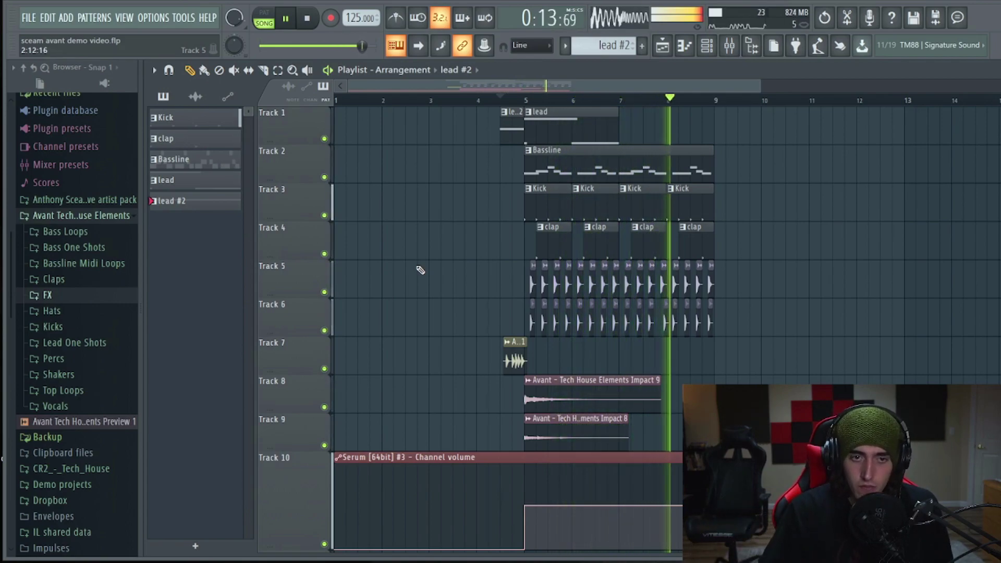
{"action": "key", "text": "space"}
Step: Audition the Snare Build 125 and Drop Noise samples in the Avant FX folder and place Drop Noise on Track 7
{"action": "left_click", "coordinate": [47, 294]}
{"action": "scroll", "coordinate": [107, 448], "scroll_direction": "down", "scroll_amount": 3}
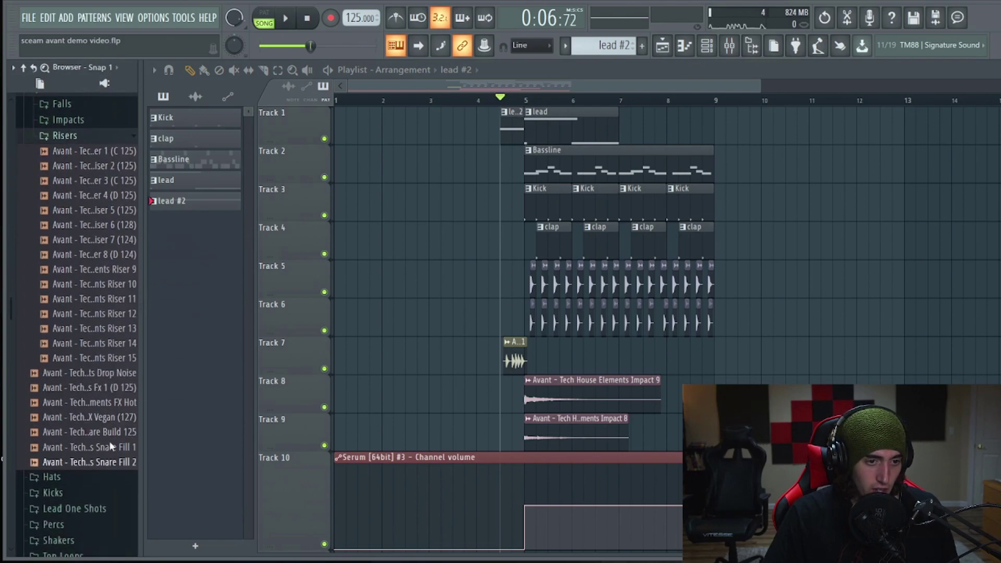
{"action": "left_click", "coordinate": [94, 431]}
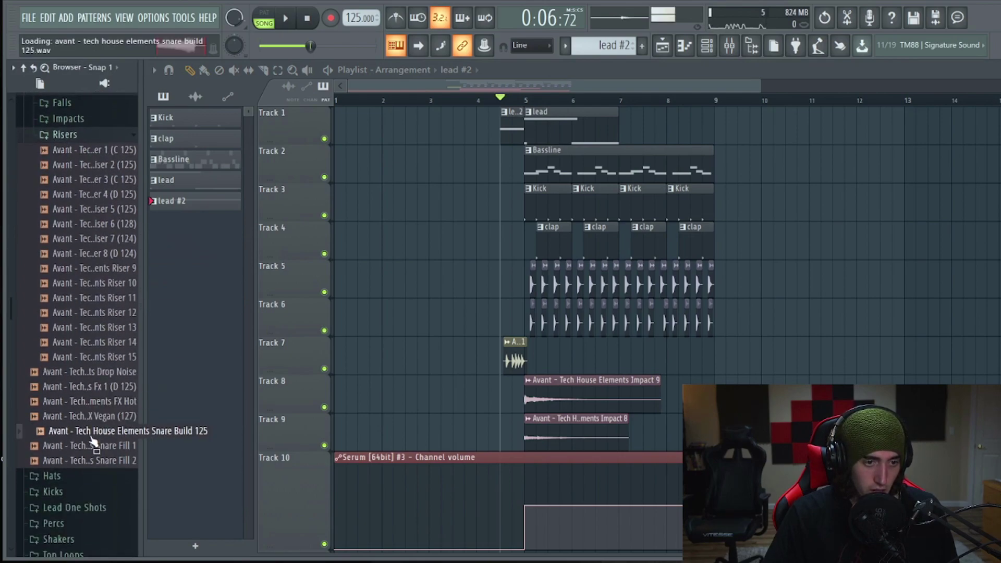
{"action": "left_click", "coordinate": [88, 374]}
{"action": "left_click_drag", "start_coordinate": [88, 380], "coordinate": [588, 357]}
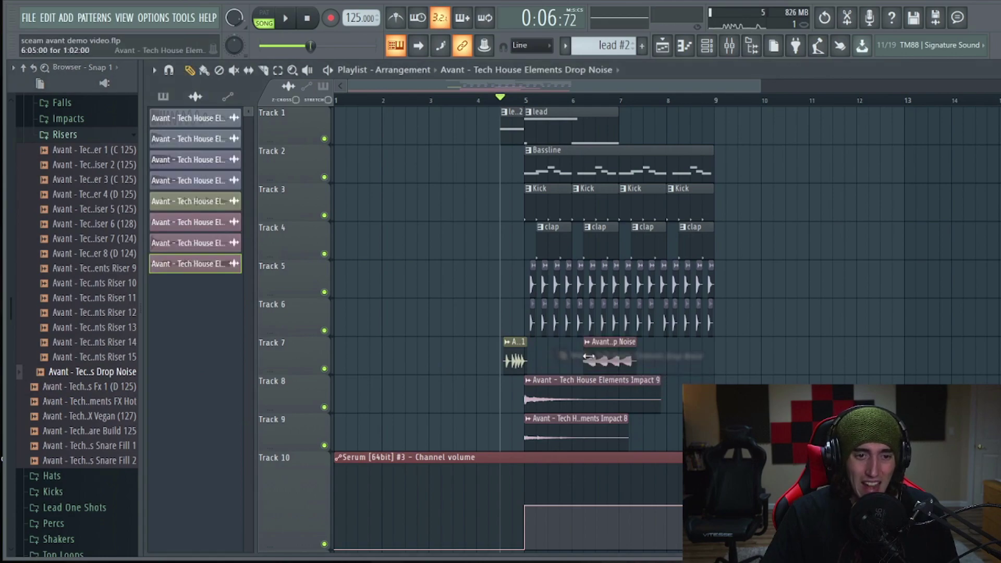
Step: Check the Drop Noise sample's channel settings and move its clip to the start of bar 7 on Track 7
{"action": "double_click", "coordinate": [607, 361]}
{"action": "left_click_drag", "start_coordinate": [614, 83], "coordinate": [613, 172]}
{"action": "double_click", "coordinate": [688, 363]}
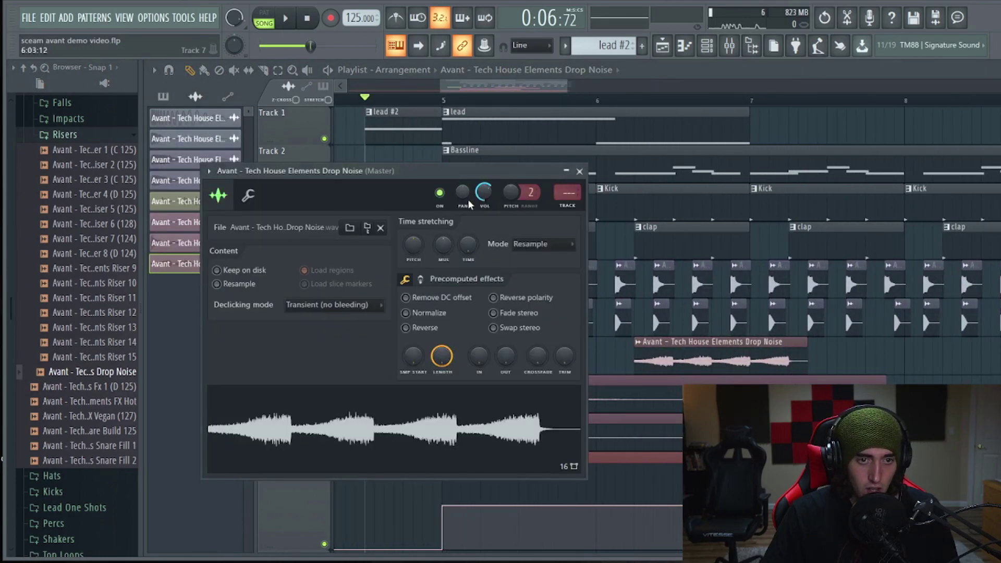
{"action": "left_click_drag", "start_coordinate": [685, 357], "coordinate": [807, 345]}
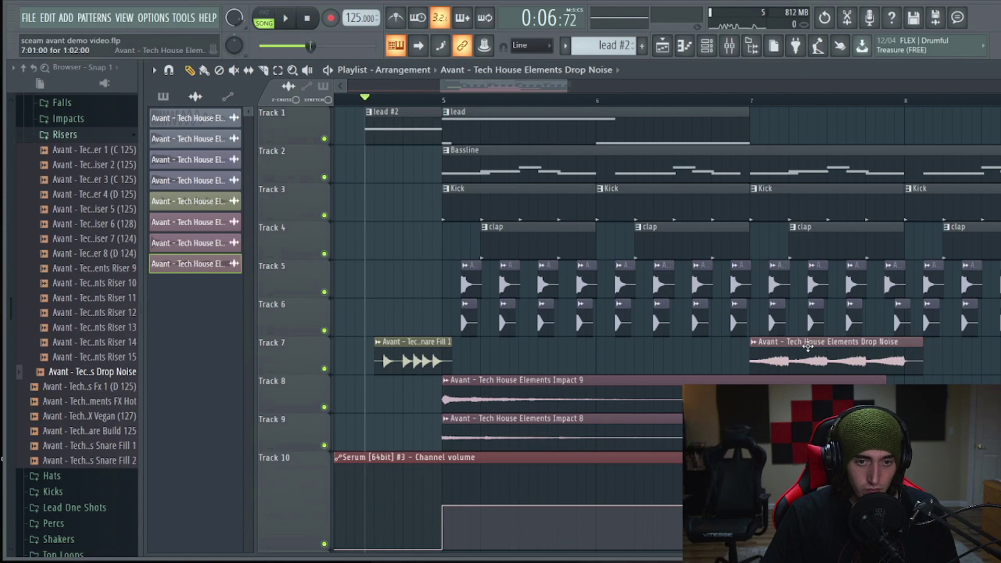
Step: Play the drop with the noise effect and lower the Drop Noise sample's channel volume to 25%
{"action": "key", "text": "space"}
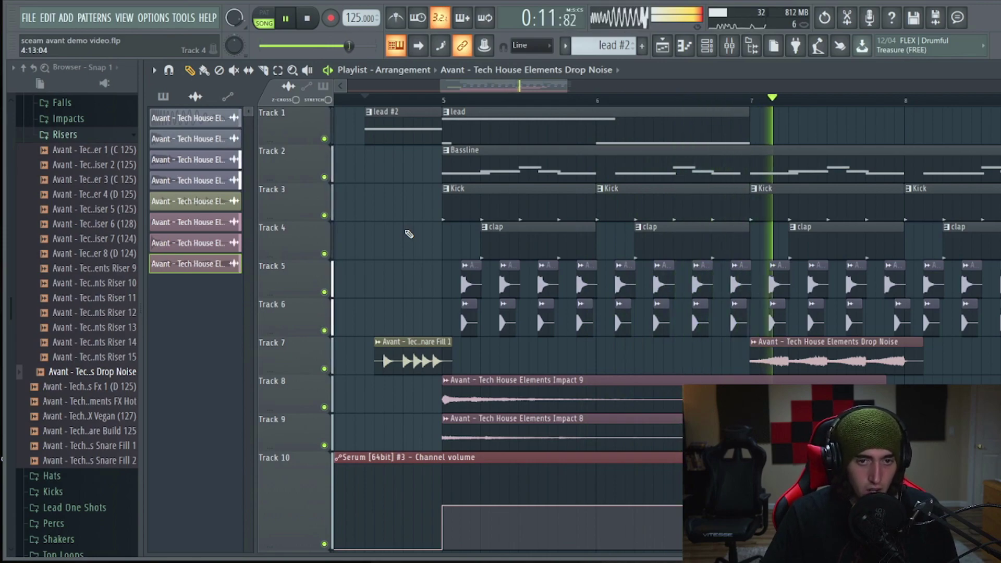
{"action": "scroll", "coordinate": [539, 86], "scroll_direction": "down", "scroll_amount": 5}
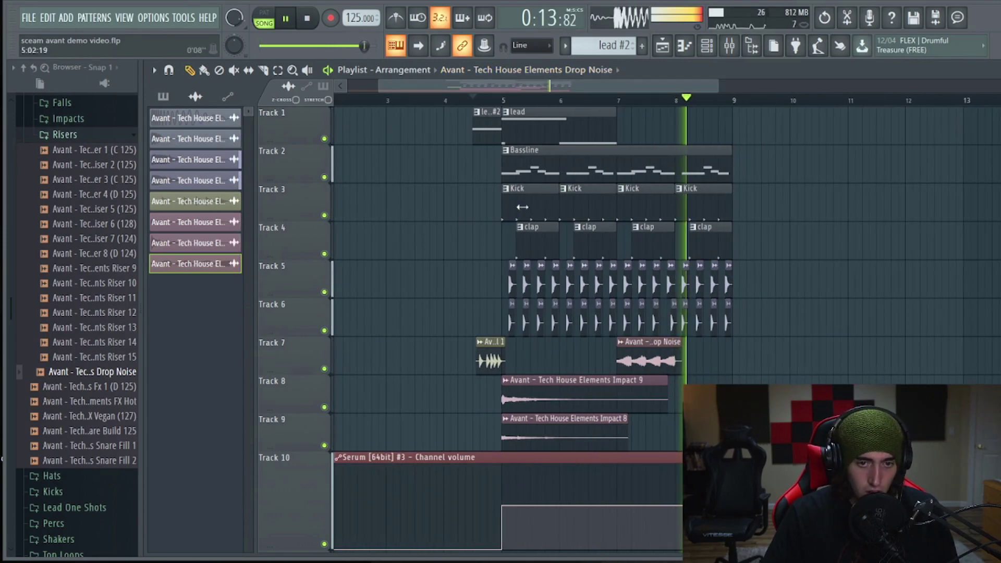
{"action": "key", "text": "space"}
{"action": "double_click", "coordinate": [653, 352]}
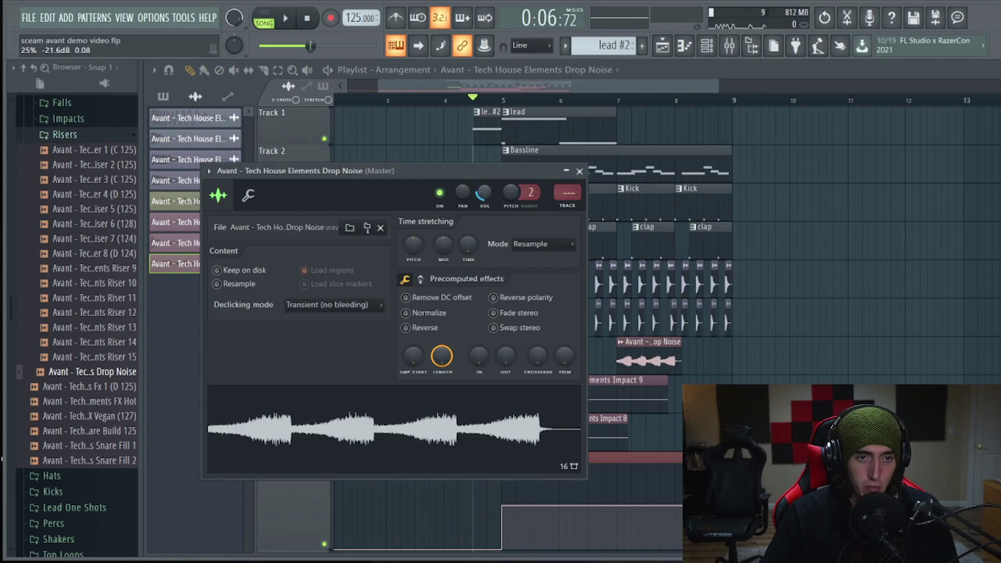
Step: Route the Drop Noise channel to mixer insert 6
{"action": "left_click", "coordinate": [729, 46]}
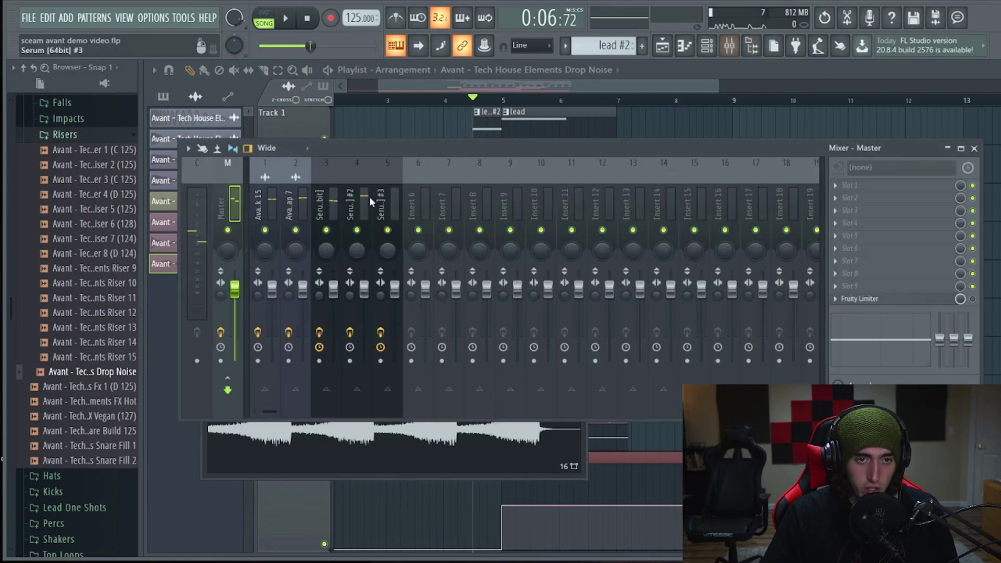
{"action": "right_click", "coordinate": [410, 209]}
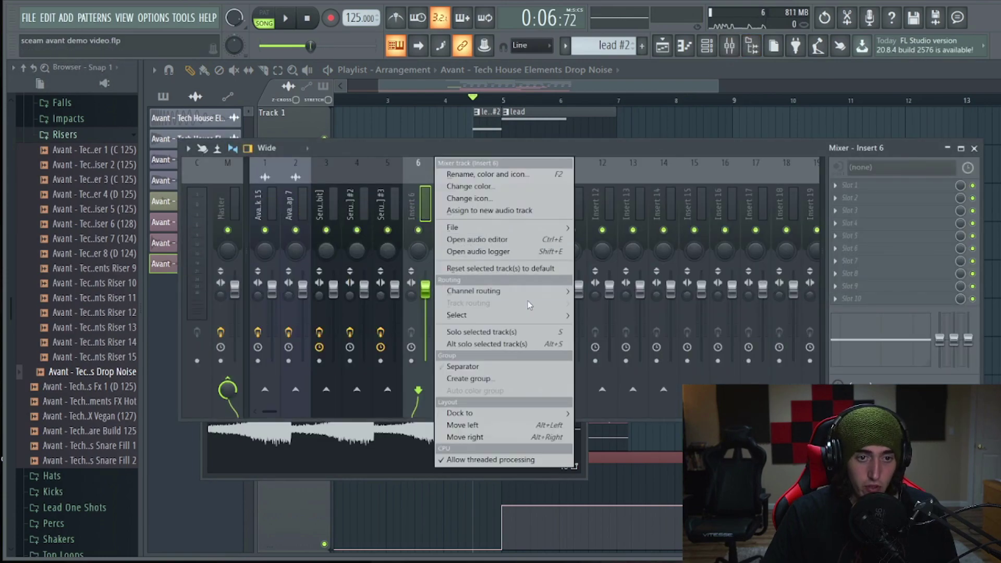
{"action": "mouse_move", "coordinate": [482, 292]}
{"action": "left_click", "coordinate": [595, 292]}
Step: Duplicate the bassline, kick, clap and hat clips on Tracks 2 to 6 so the copies start at bar 9
{"action": "left_click_drag", "start_coordinate": [811, 433], "coordinate": [509, 177]}
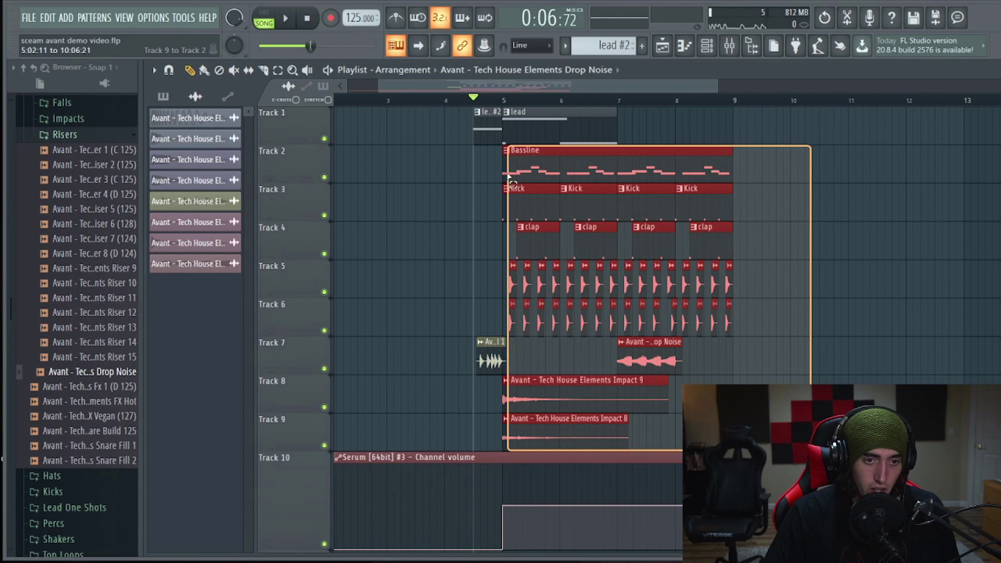
{"action": "left_click_drag", "start_coordinate": [806, 358], "coordinate": [509, 173]}
{"action": "left_click_drag", "start_coordinate": [784, 321], "coordinate": [505, 172]}
{"action": "left_click_drag", "start_coordinate": [676, 172], "coordinate": [505, 173]}
{"action": "key", "text": "ctrl+z"}
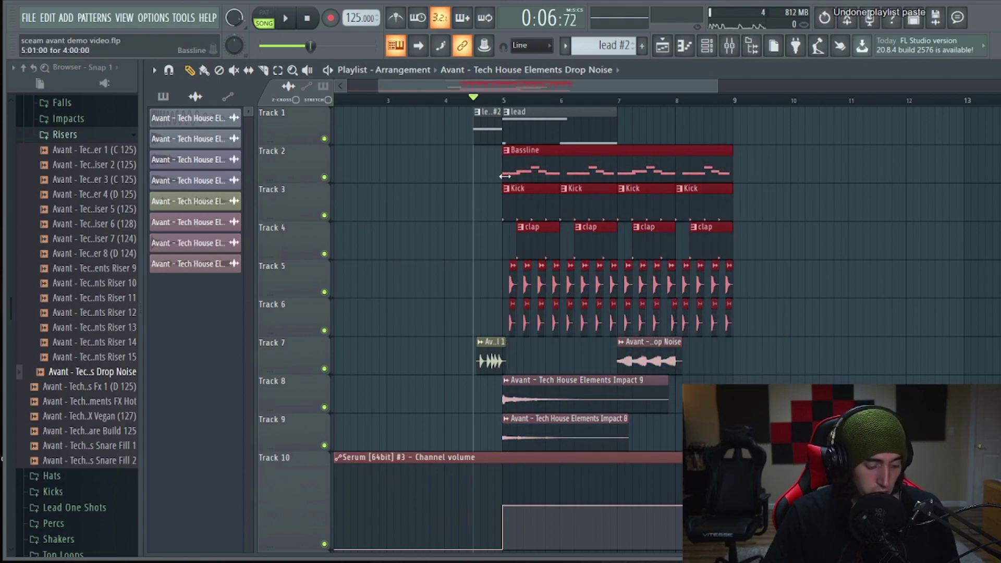
{"action": "key", "text": "ctrl+v"}
{"action": "left_click_drag", "start_coordinate": [371, 152], "coordinate": [773, 154]}
{"action": "key", "text": "ctrl+d"}
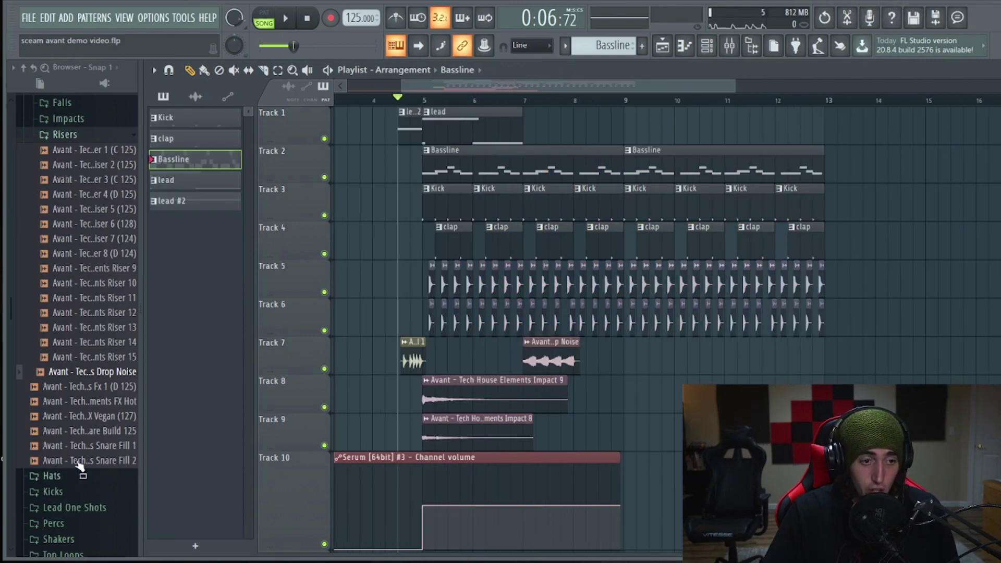
Step: Audition the Lead Hit samples up to Lead Hit 10 (G) in the Avant pack's Lead One Shots folder
{"action": "scroll", "coordinate": [84, 339], "scroll_direction": "up", "scroll_amount": 4}
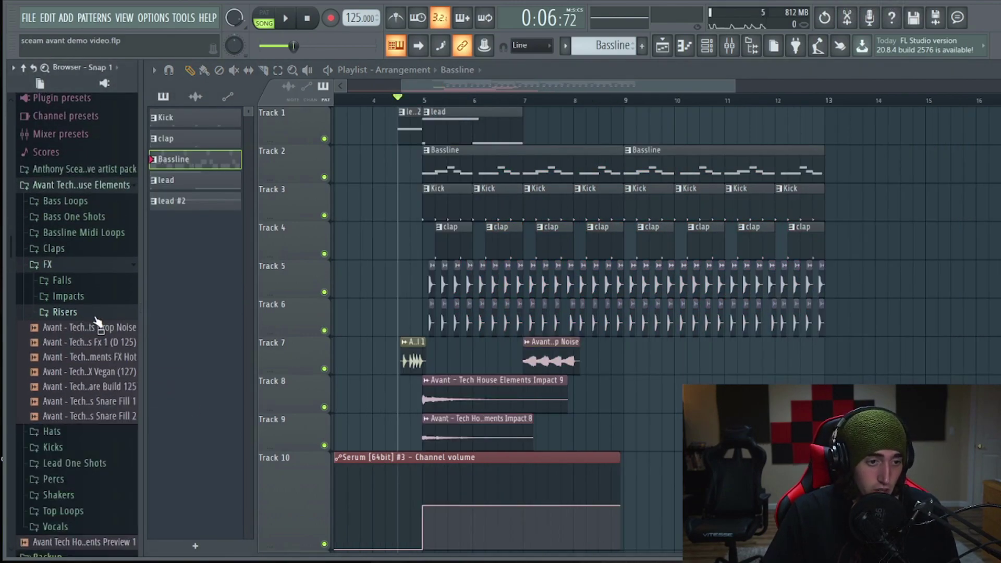
{"action": "scroll", "coordinate": [76, 410], "scroll_direction": "down", "scroll_amount": 4}
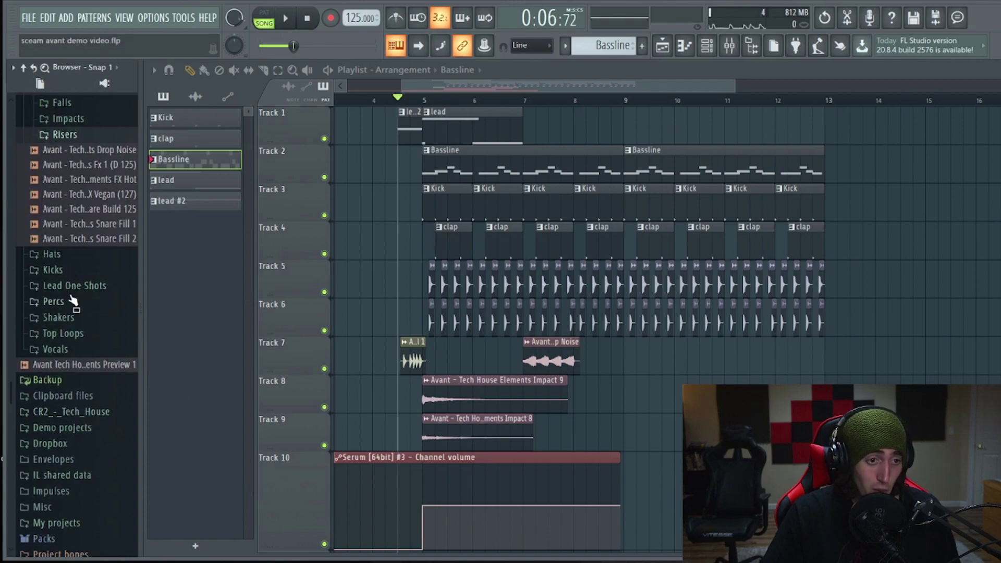
{"action": "left_click", "coordinate": [73, 286]}
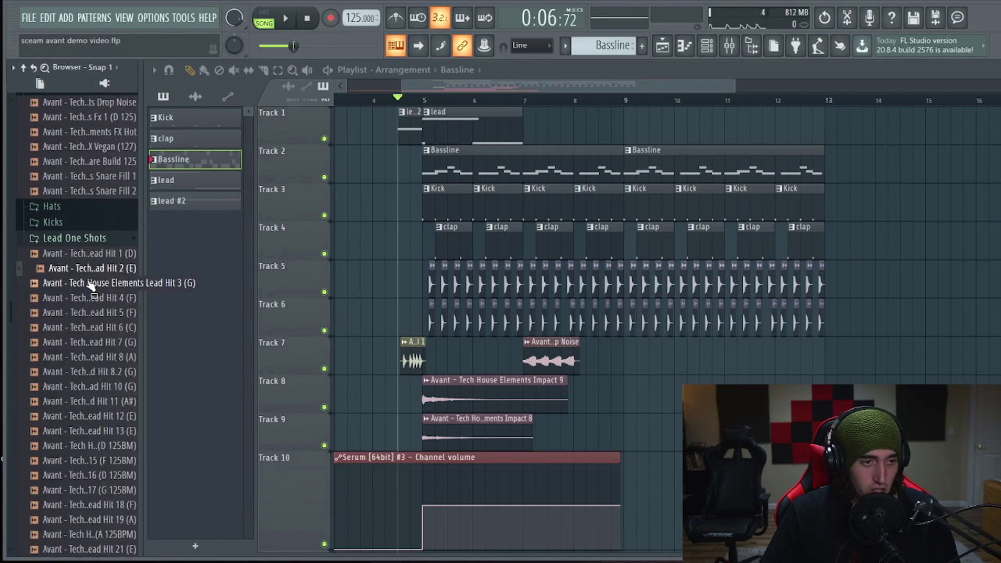
{"action": "left_click", "coordinate": [87, 286]}
{"action": "left_click", "coordinate": [87, 300]}
{"action": "left_click", "coordinate": [88, 314]}
{"action": "left_click", "coordinate": [87, 328]}
{"action": "left_click", "coordinate": [88, 342]}
{"action": "left_click", "coordinate": [90, 356]}
{"action": "left_click", "coordinate": [91, 372]}
{"action": "left_click", "coordinate": [94, 386]}
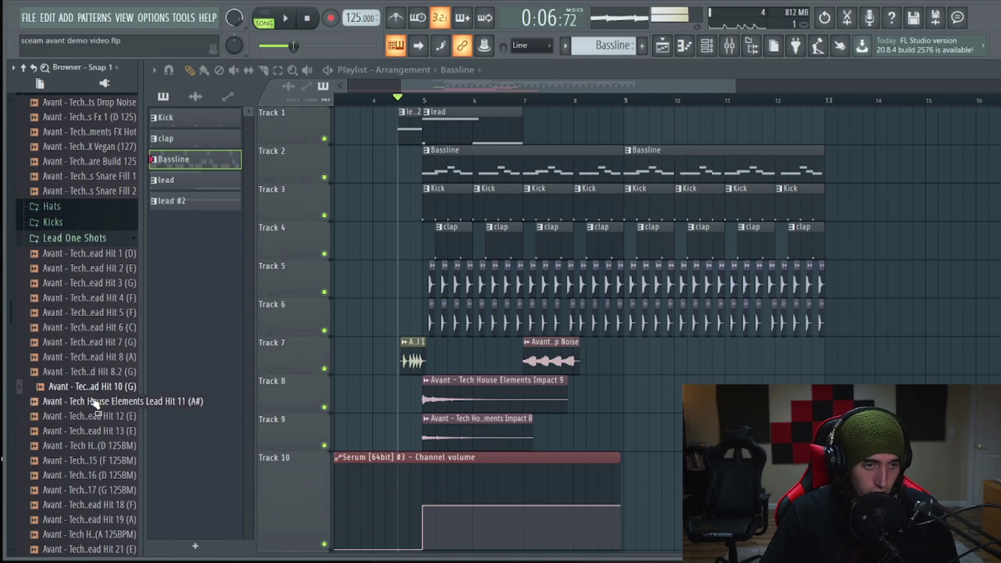
Step: Place Lead Hit 10 (G) on Track 1, trimmed to one step, with clips at steps 14 and 15 of bar 7
{"action": "left_click_drag", "start_coordinate": [99, 392], "coordinate": [599, 114]}
{"action": "scroll", "coordinate": [595, 89], "scroll_direction": "up", "scroll_amount": 8}
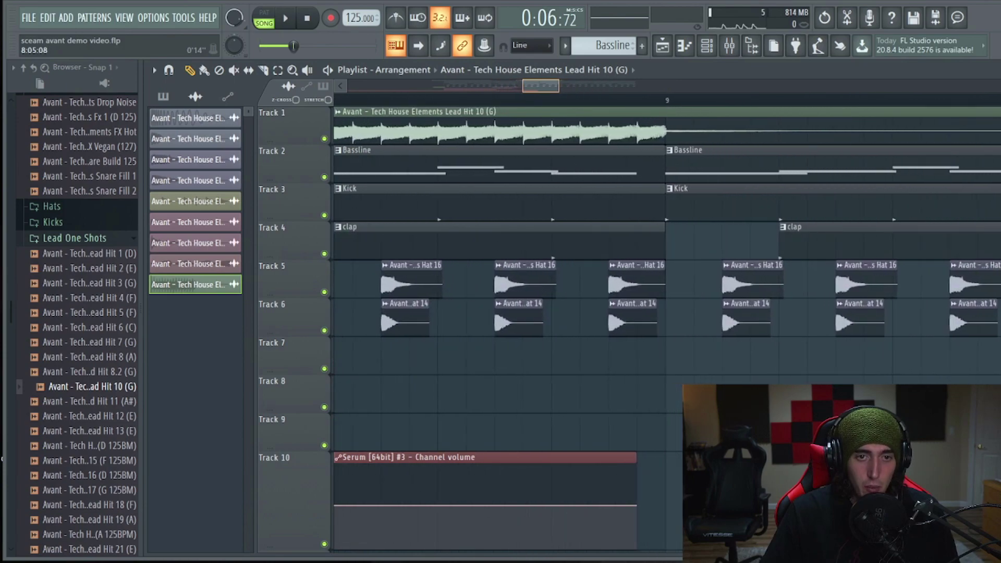
{"action": "scroll", "coordinate": [595, 89], "scroll_direction": "up", "scroll_amount": 2}
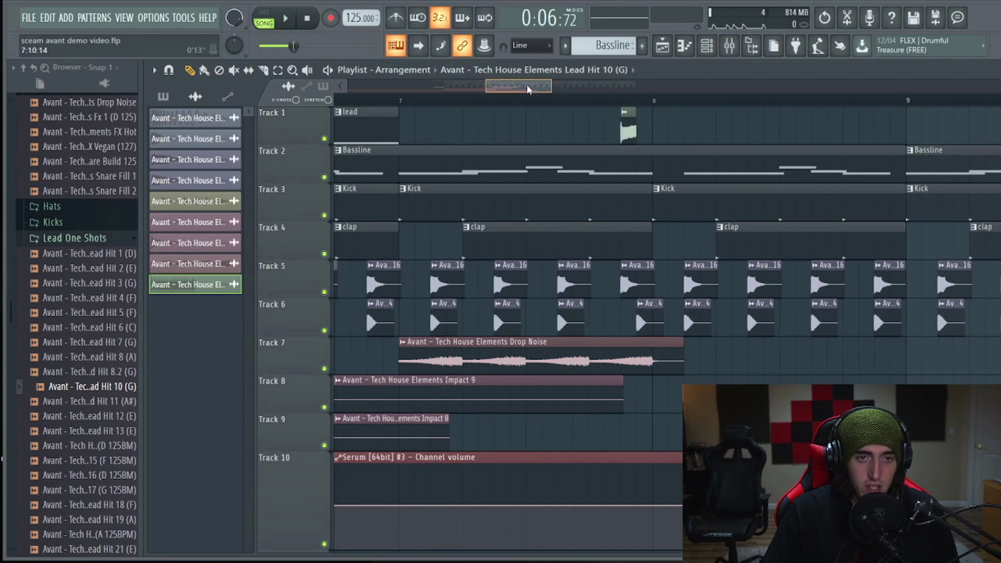
{"action": "scroll", "coordinate": [528, 88], "scroll_direction": "up", "scroll_amount": 4}
{"action": "left_click_drag", "start_coordinate": [569, 116], "coordinate": [538, 119]}
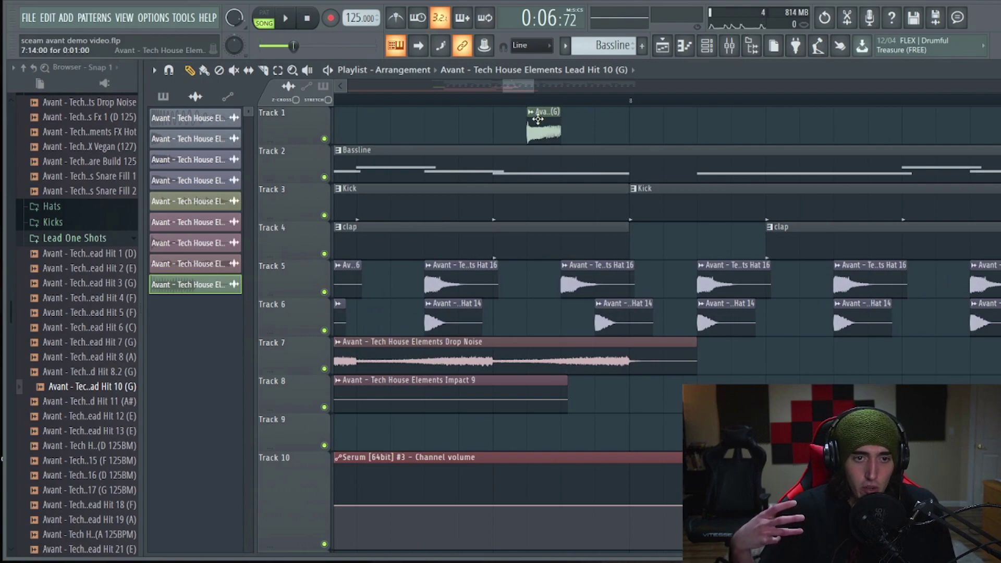
{"action": "left_click", "coordinate": [565, 125]}
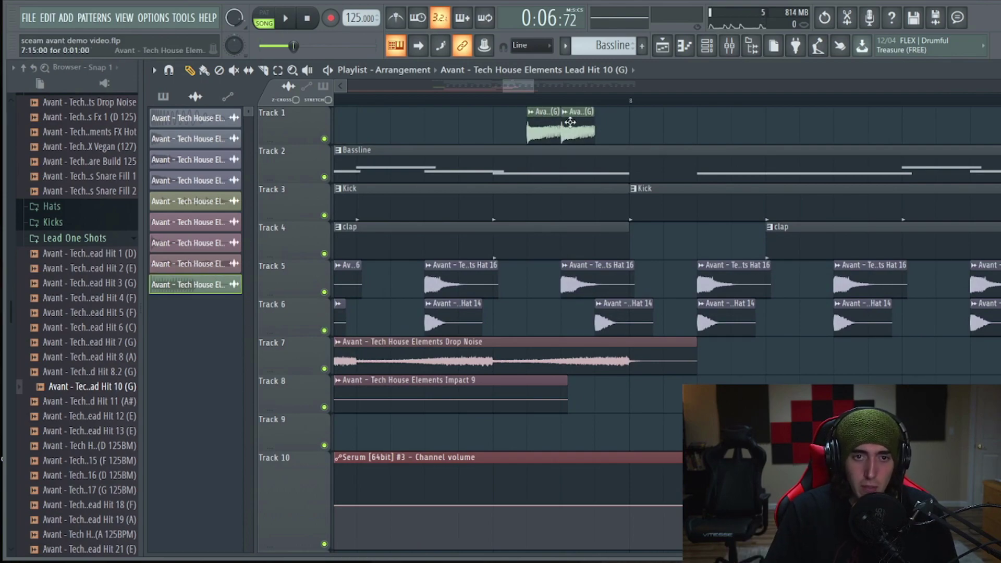
Step: Route the Lead Hit 10 (G) channel to mixer insert 7
{"action": "double_click", "coordinate": [570, 122]}
{"action": "left_click", "coordinate": [728, 46]}
{"action": "left_click", "coordinate": [455, 214]}
{"action": "right_click", "coordinate": [455, 214]}
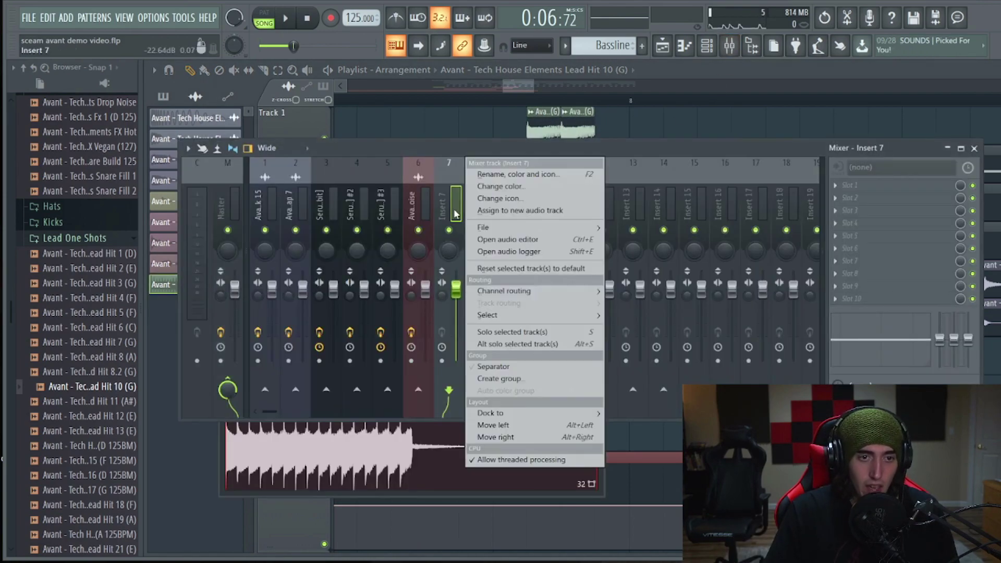
{"action": "mouse_move", "coordinate": [594, 286]}
{"action": "left_click", "coordinate": [635, 291]}
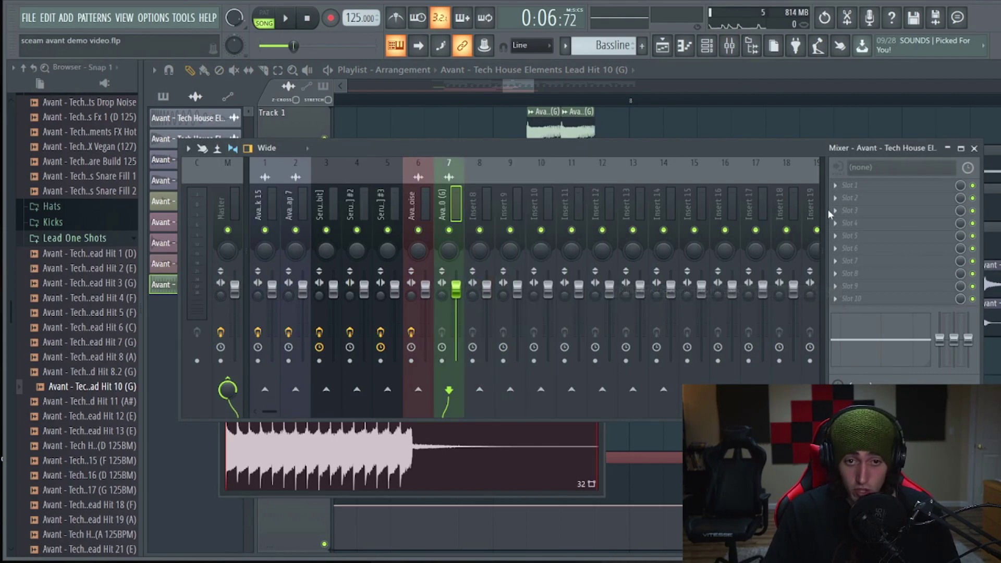
Step: Load an effect plugin into the first slot of the Lead Hit 10 (G) mixer insert and audition the hits
{"action": "left_click", "coordinate": [849, 185]}
{"action": "mouse_move", "coordinate": [854, 198]}
{"action": "left_click", "coordinate": [671, 242]}
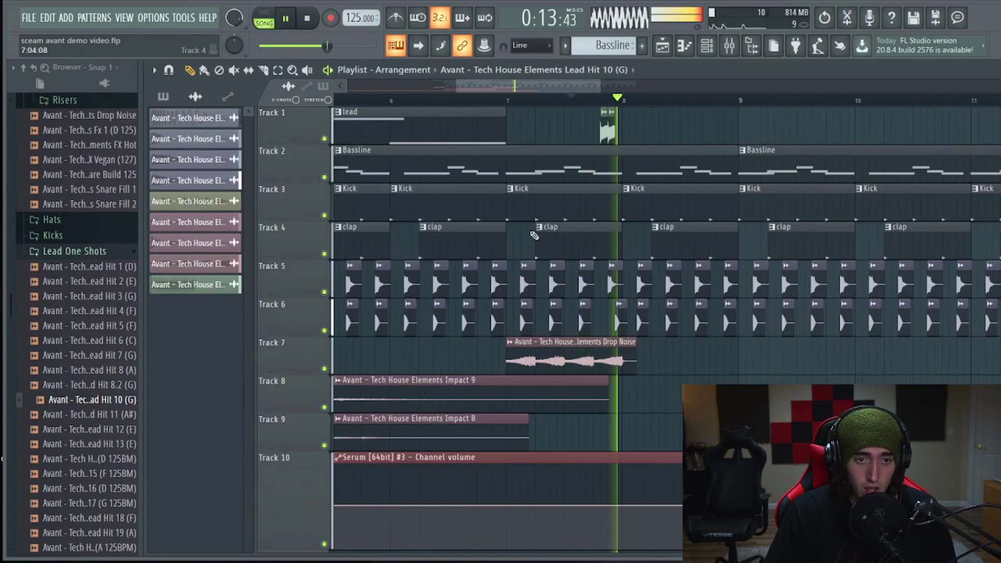
{"action": "key", "text": "space"}
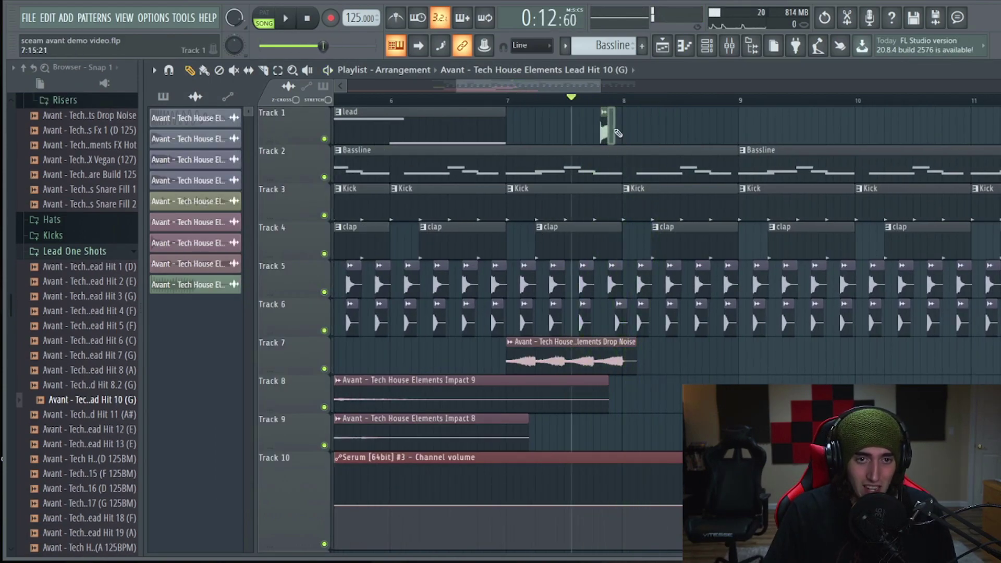
Step: Move the two Lead Hit 10 (G) clips to the last two steps of bar 7 and delete the extra clip in bar 8
{"action": "left_click_drag", "start_coordinate": [607, 128], "coordinate": [541, 134]}
{"action": "left_click_drag", "start_coordinate": [815, 125], "coordinate": [796, 125]}
{"action": "key", "text": "space"}
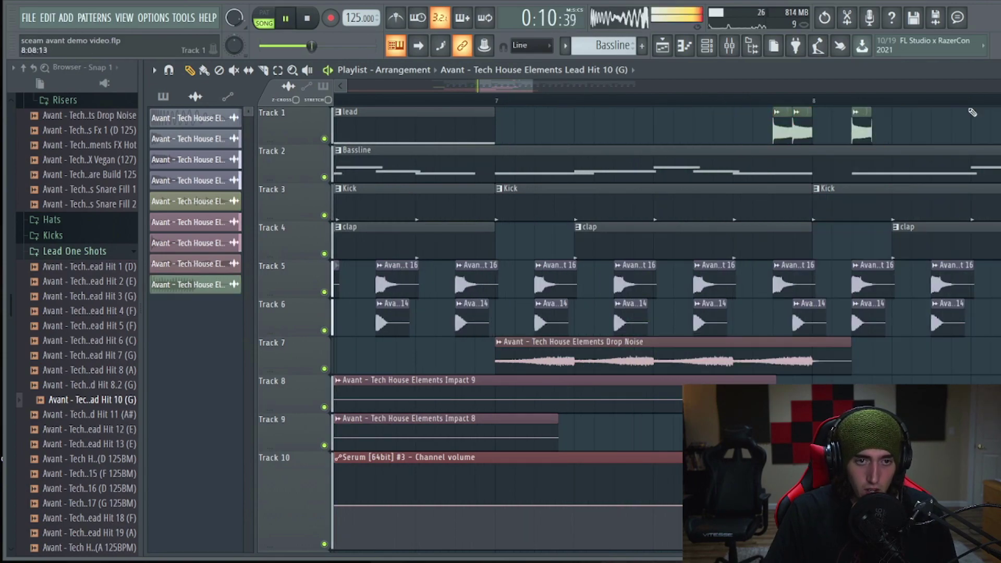
{"action": "right_click", "coordinate": [855, 128]}
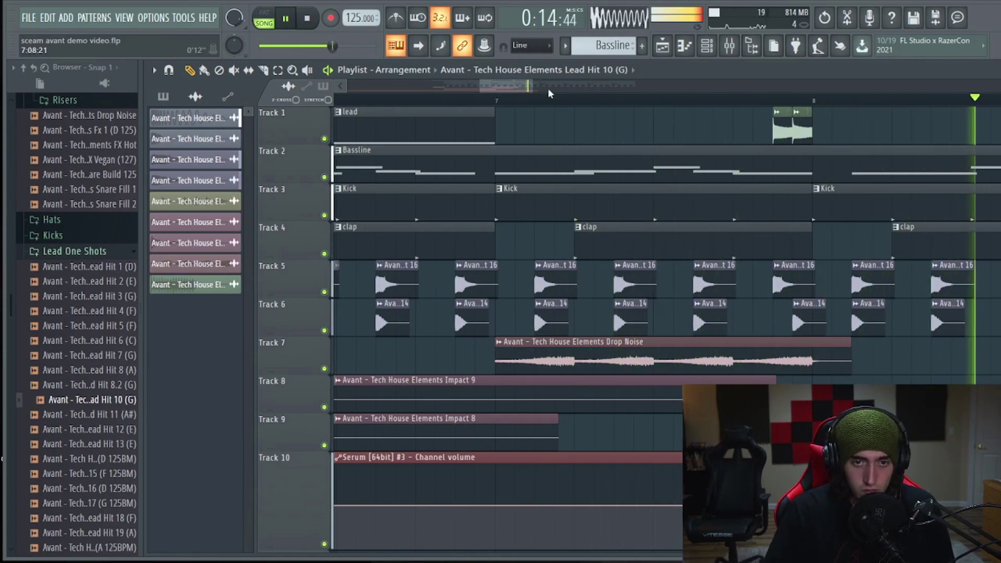
{"action": "key", "text": "space"}
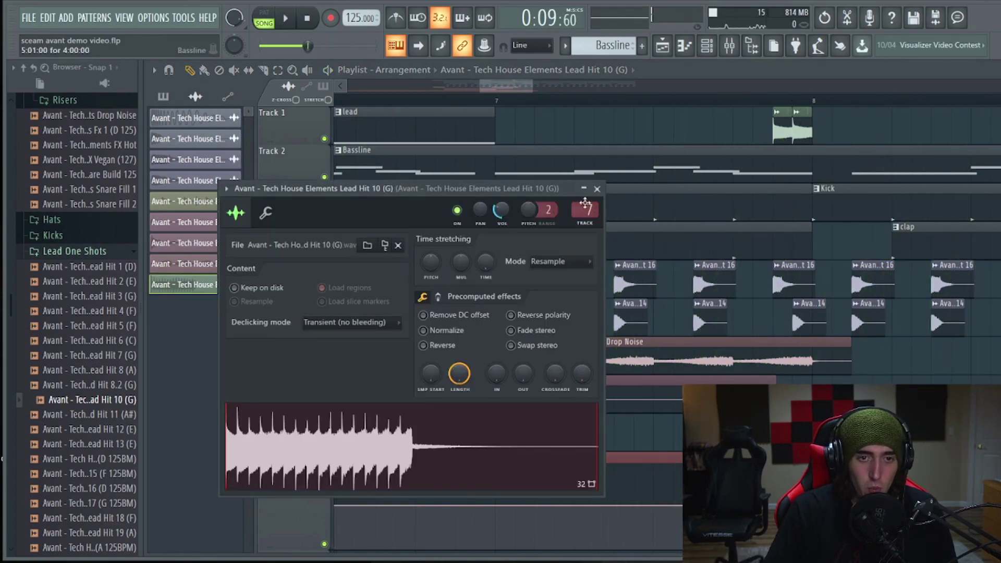
Step: Set the Lead Hit 10 (G) channel volume to 45%, raise its time-stretching pitch and audition the result
{"action": "left_click_drag", "start_coordinate": [502, 210], "coordinate": [503, 214]}
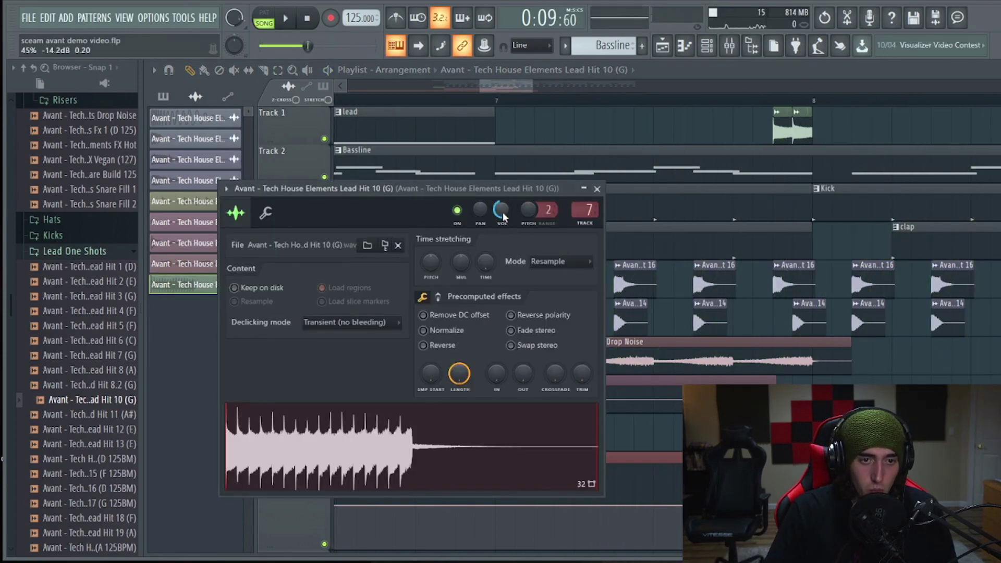
{"action": "left_click_drag", "start_coordinate": [429, 260], "coordinate": [475, 367]}
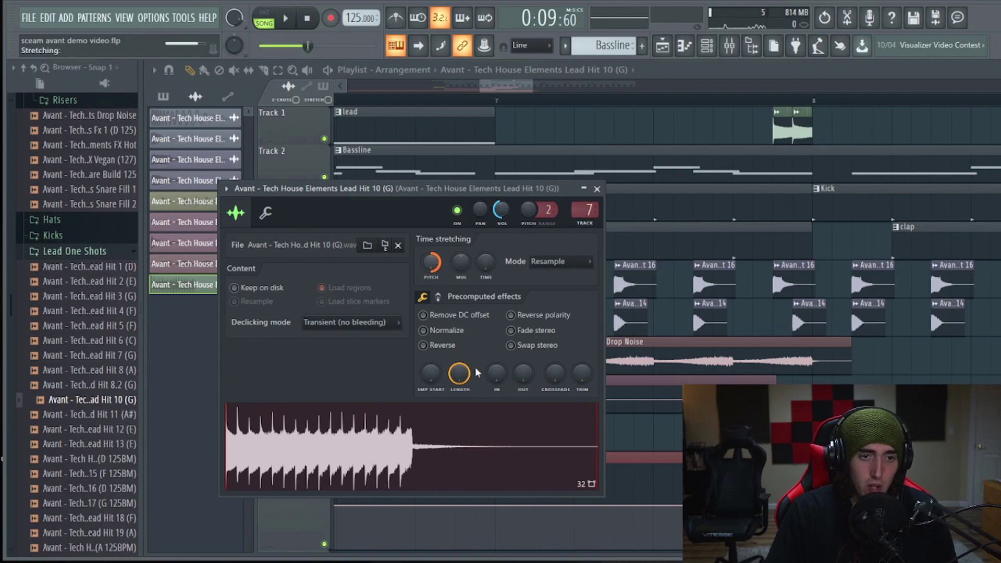
{"action": "key", "text": "space"}
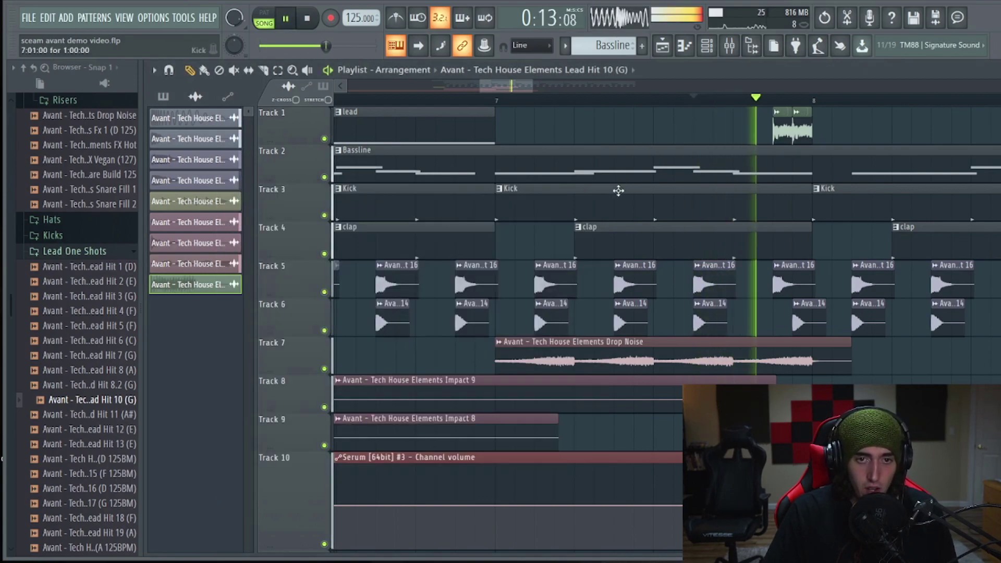
{"action": "key", "text": "space"}
Step: Play the arrangement from about bar 4 past the start of bar 9 to review the drop
{"action": "scroll", "coordinate": [492, 81], "scroll_direction": "down", "scroll_amount": 2}
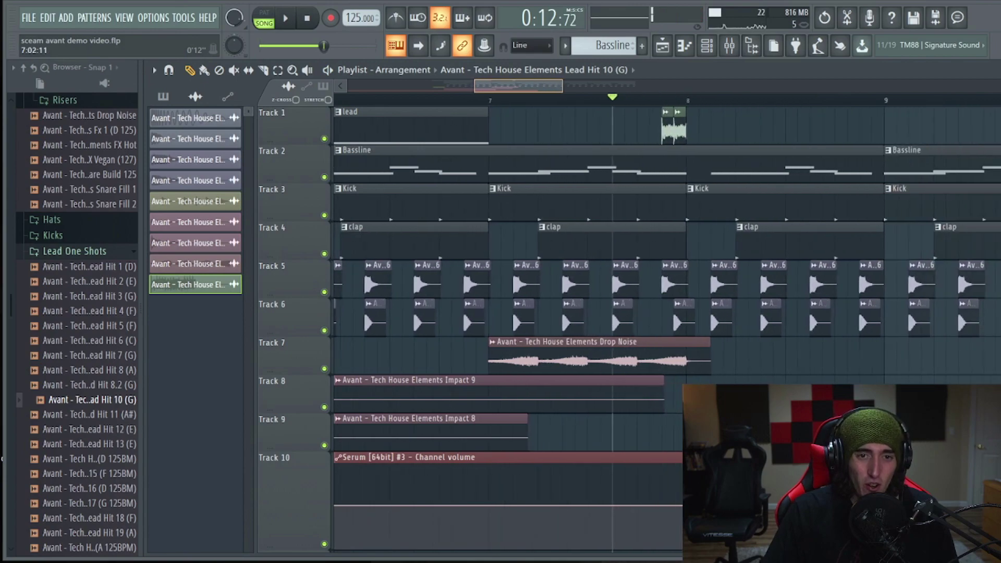
{"action": "scroll", "coordinate": [492, 84], "scroll_direction": "down", "scroll_amount": 3}
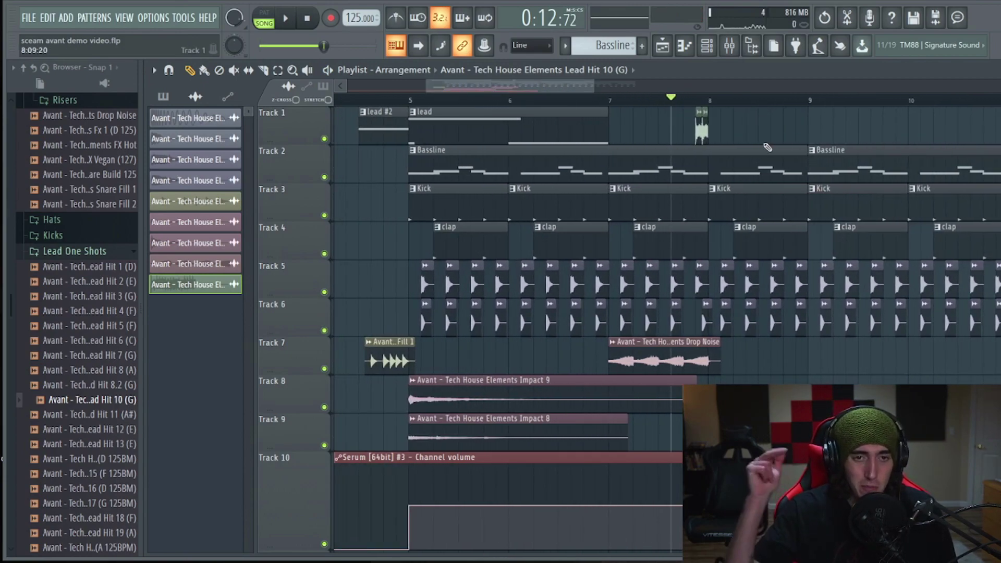
{"action": "left_click_drag", "start_coordinate": [508, 87], "coordinate": [514, 88]}
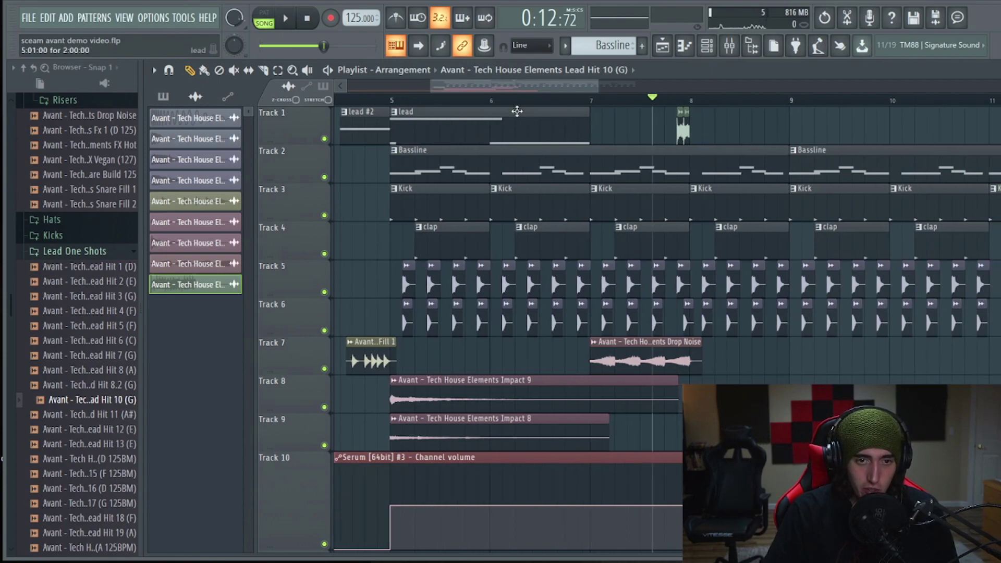
{"action": "scroll", "coordinate": [530, 99], "scroll_direction": "down", "scroll_amount": 2}
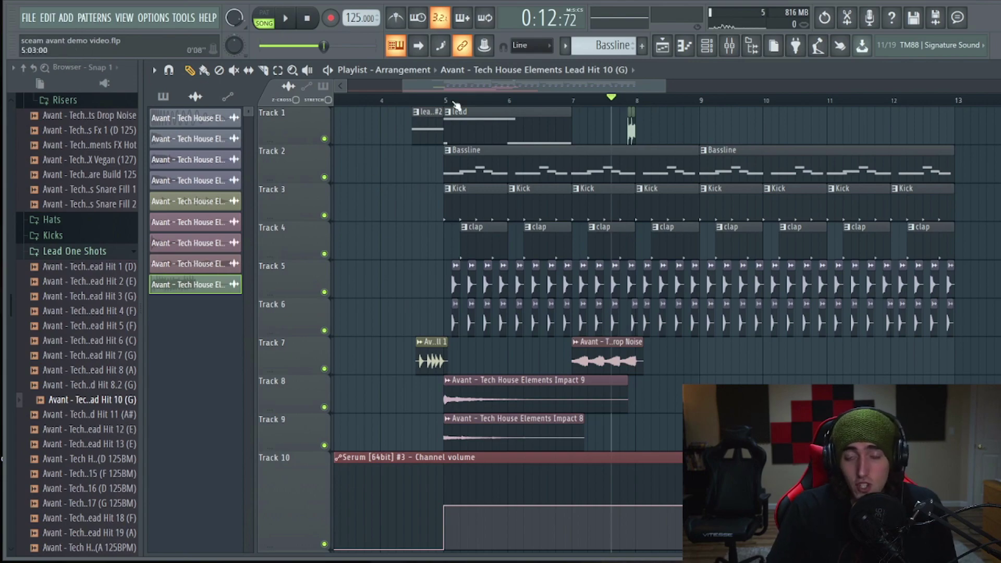
{"action": "left_click_drag", "start_coordinate": [418, 103], "coordinate": [384, 102]}
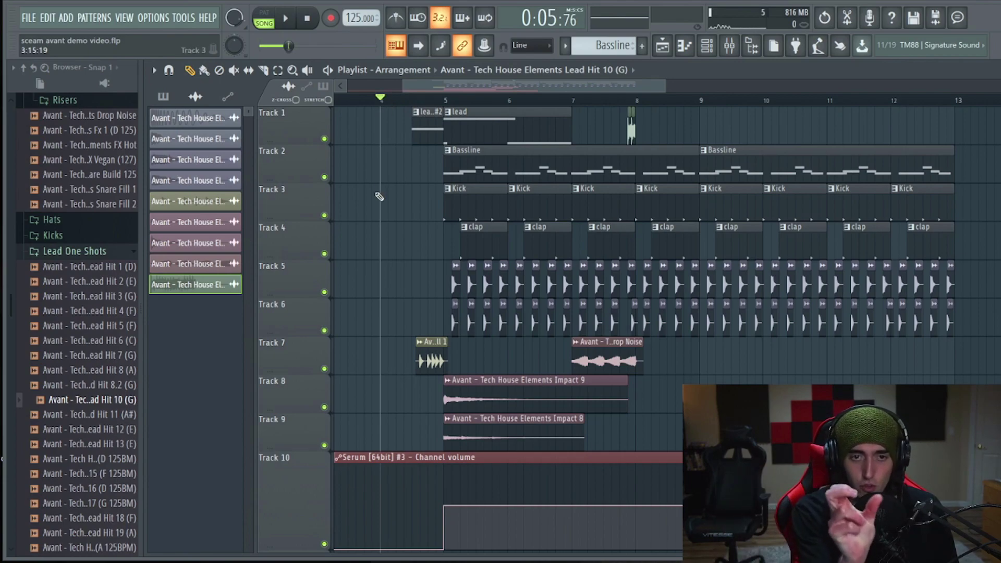
{"action": "key", "text": "space"}
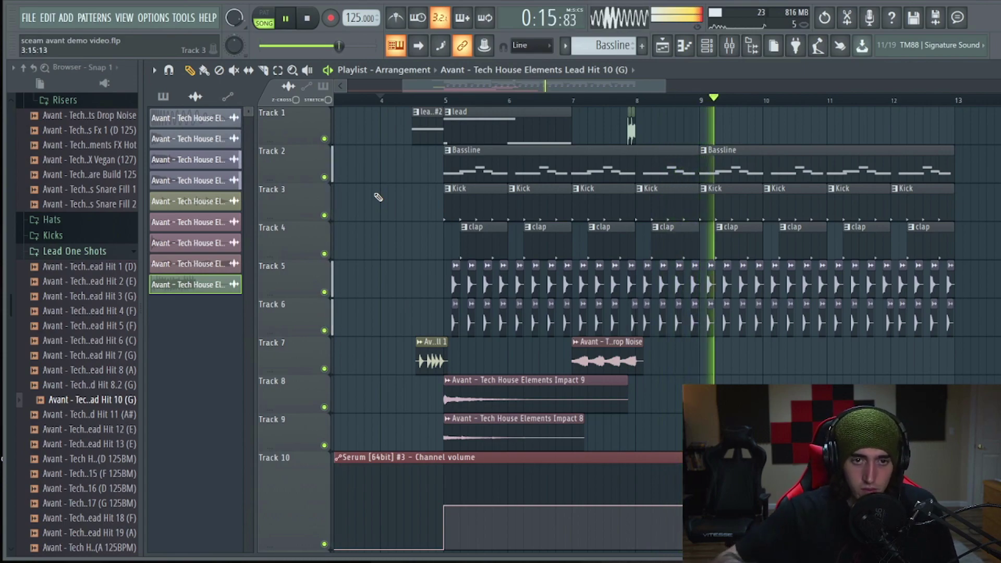
{"action": "key", "text": "space"}
Step: Collapse the FX sample folder and create a new pattern named "2nd loop lead"
{"action": "left_click_drag", "start_coordinate": [637, 88], "coordinate": [628, 120]}
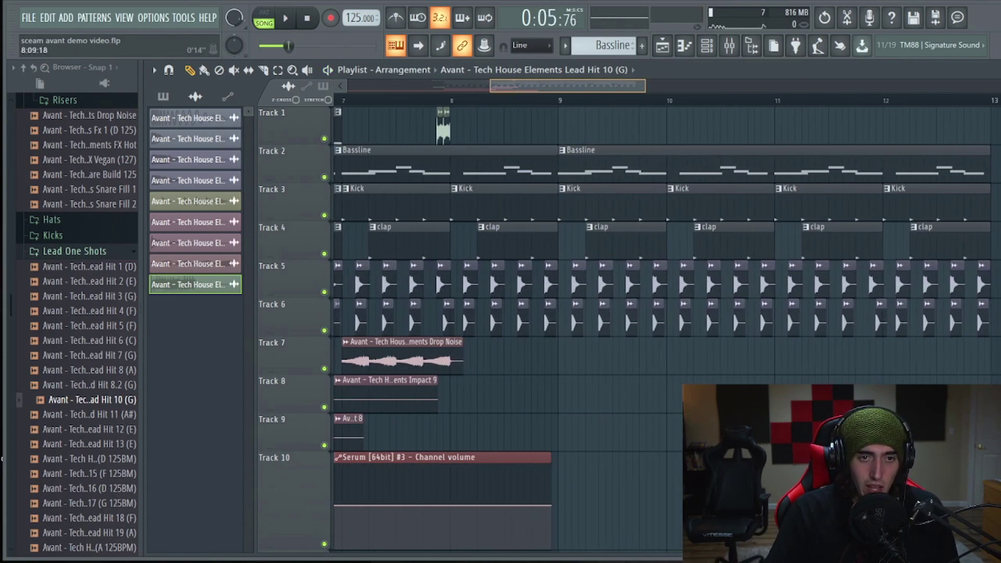
{"action": "scroll", "coordinate": [83, 298], "scroll_direction": "up", "scroll_amount": 5}
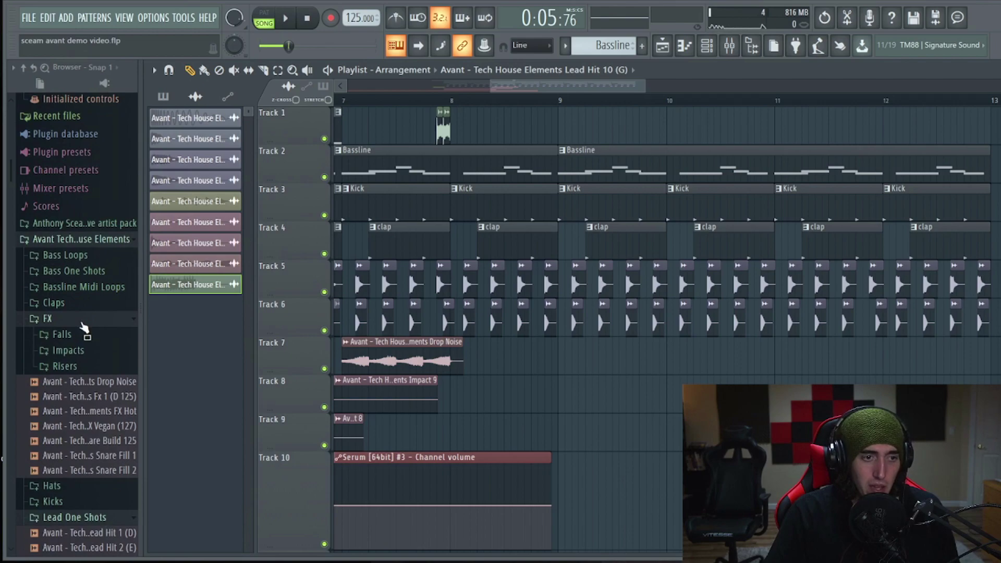
{"action": "left_click", "coordinate": [85, 320]}
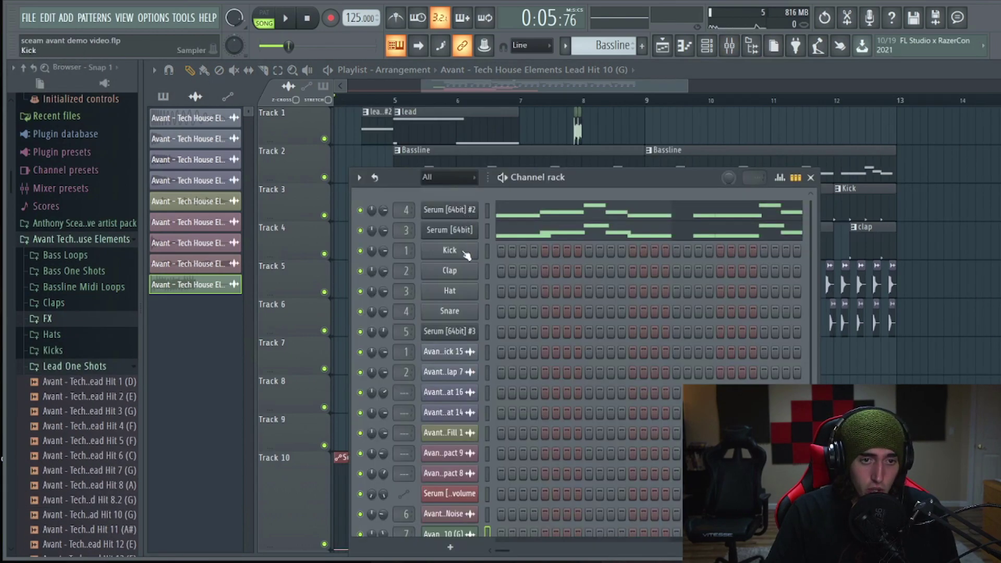
{"action": "left_click", "coordinate": [643, 46]}
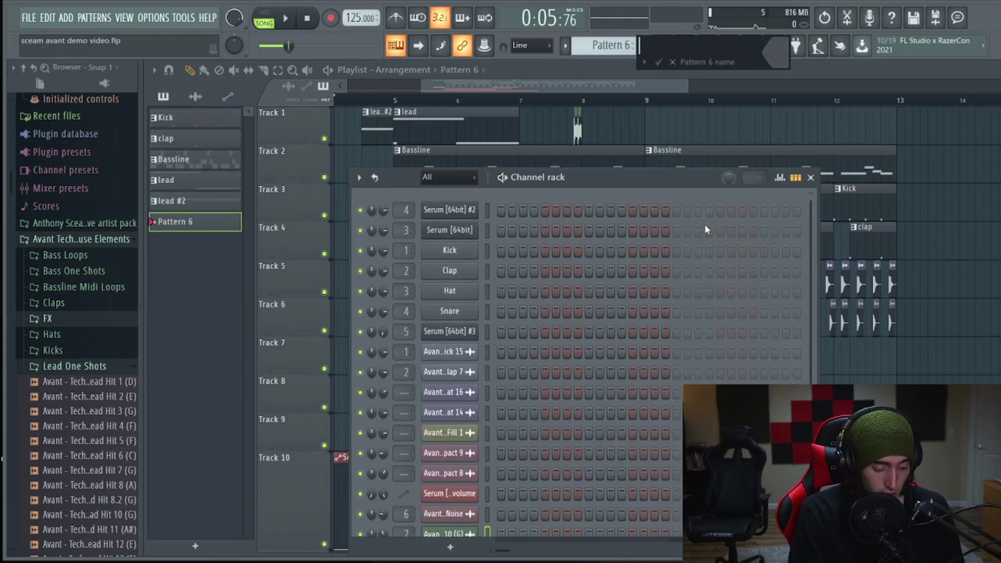
{"action": "type", "text": "2nd loop le"}
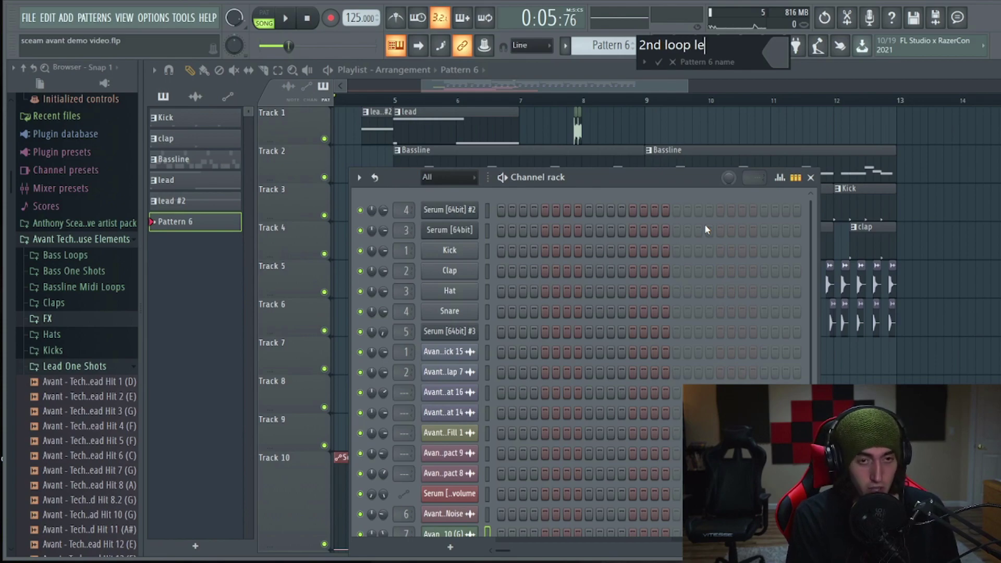
{"action": "type", "text": "ad"}
{"action": "key", "text": "Return"}
Step: Insert a new Serum [64bit] channel for the 2nd loop lead pattern and show its preset list
{"action": "right_click", "coordinate": [435, 242]}
{"action": "mouse_move", "coordinate": [521, 316]}
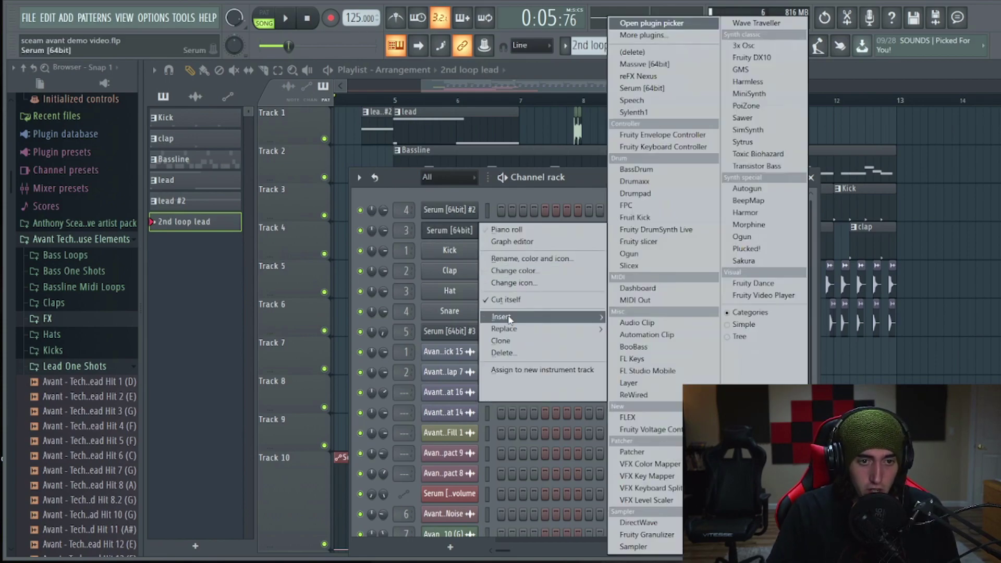
{"action": "left_click", "coordinate": [461, 174]}
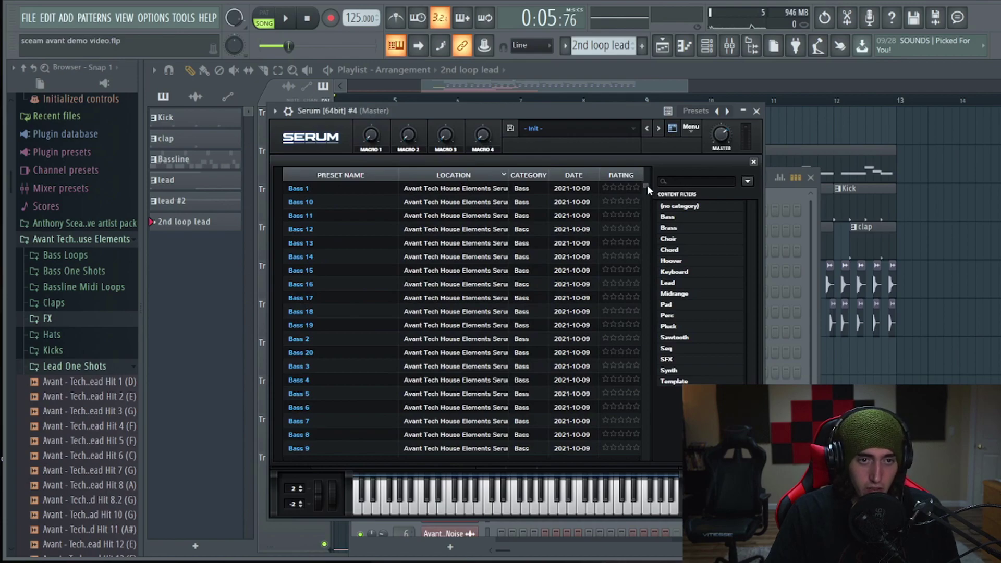
Step: Audition the Avant Tech House Elements lead presets, including Lead 1, Lead 14 and Lead 17, and load a lead sound in Serum #4
{"action": "scroll", "coordinate": [428, 262], "scroll_direction": "down", "scroll_amount": 4}
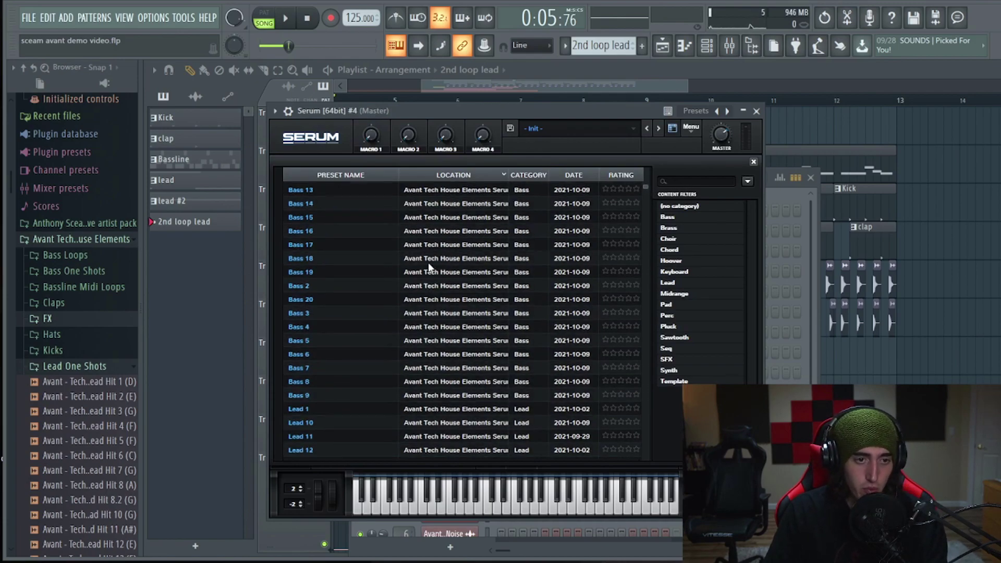
{"action": "left_click", "coordinate": [406, 316]}
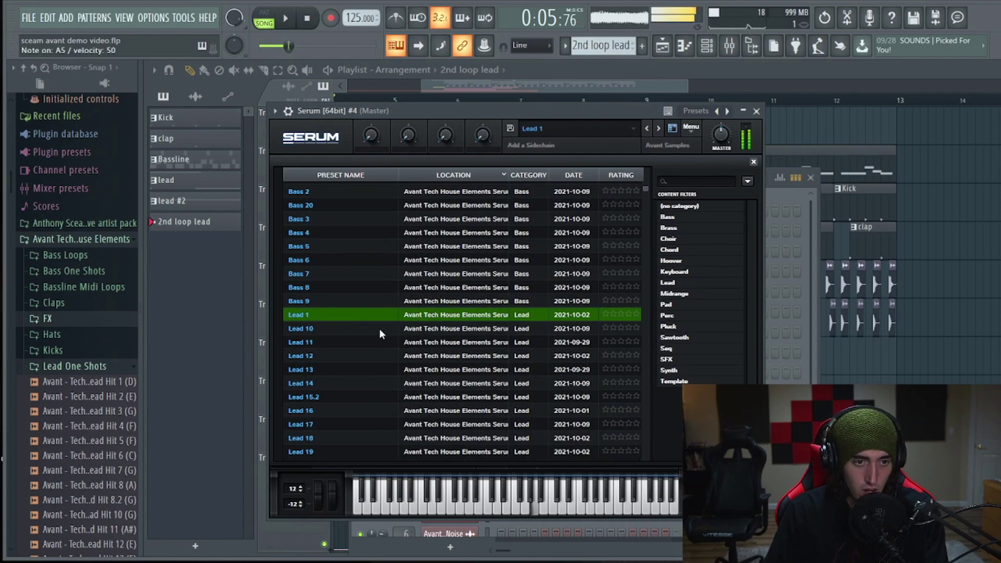
{"action": "left_click", "coordinate": [374, 369]}
{"action": "scroll", "coordinate": [370, 354], "scroll_direction": "down", "scroll_amount": 1}
{"action": "left_click", "coordinate": [366, 344]}
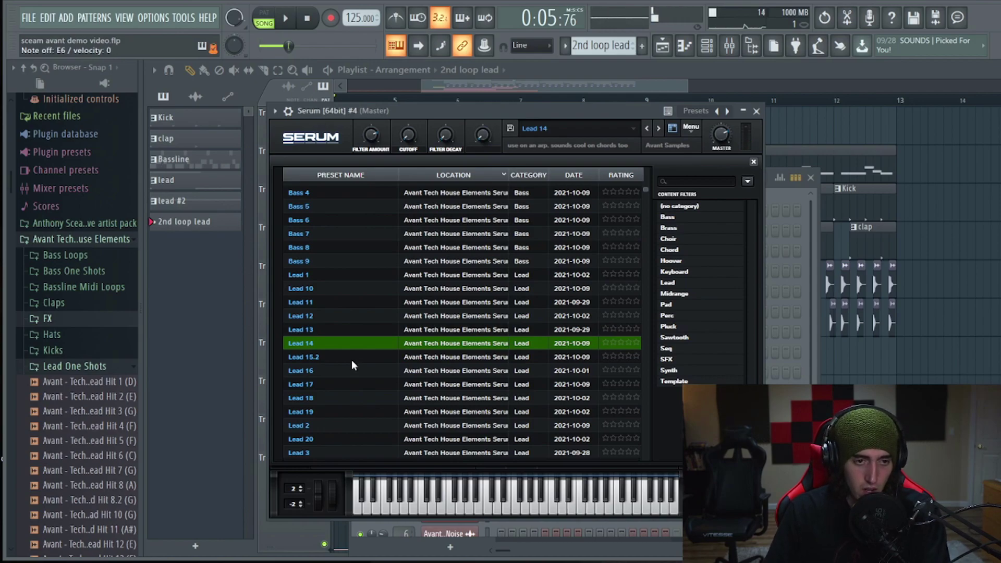
{"action": "left_click", "coordinate": [342, 383]}
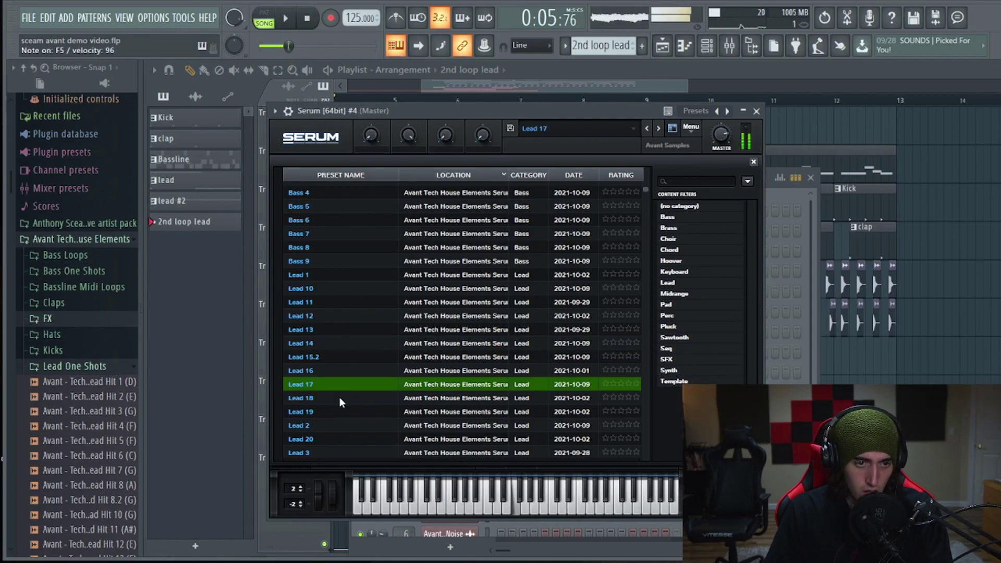
{"action": "left_click", "coordinate": [339, 397]}
{"action": "scroll", "coordinate": [339, 398], "scroll_direction": "down", "scroll_amount": 1}
{"action": "left_click", "coordinate": [340, 398]}
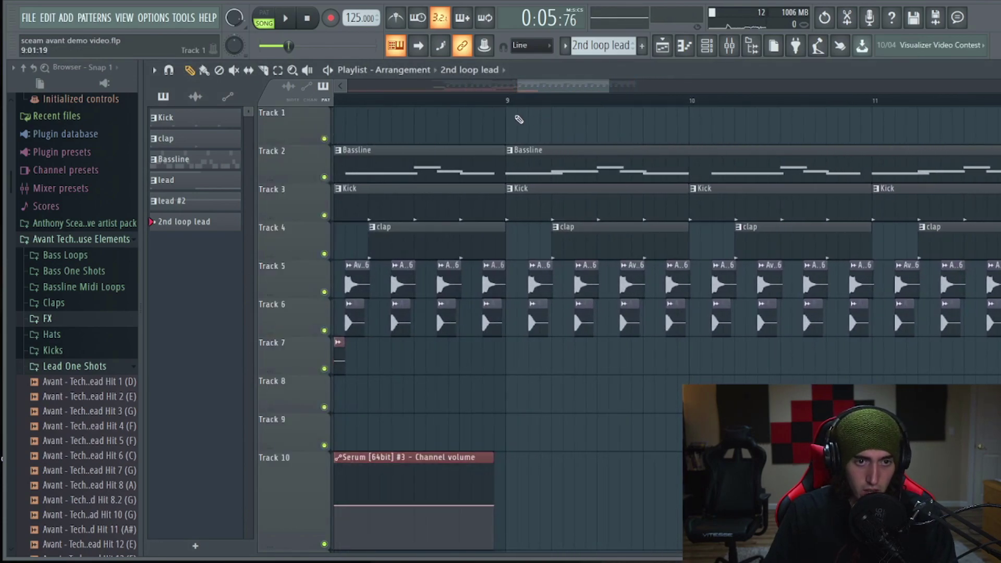
Step: Place the 2nd loop lead pattern on Track 1 at bar 9 and start playback from the middle of bar 8
{"action": "left_click", "coordinate": [518, 112]}
{"action": "double_click", "coordinate": [522, 114]}
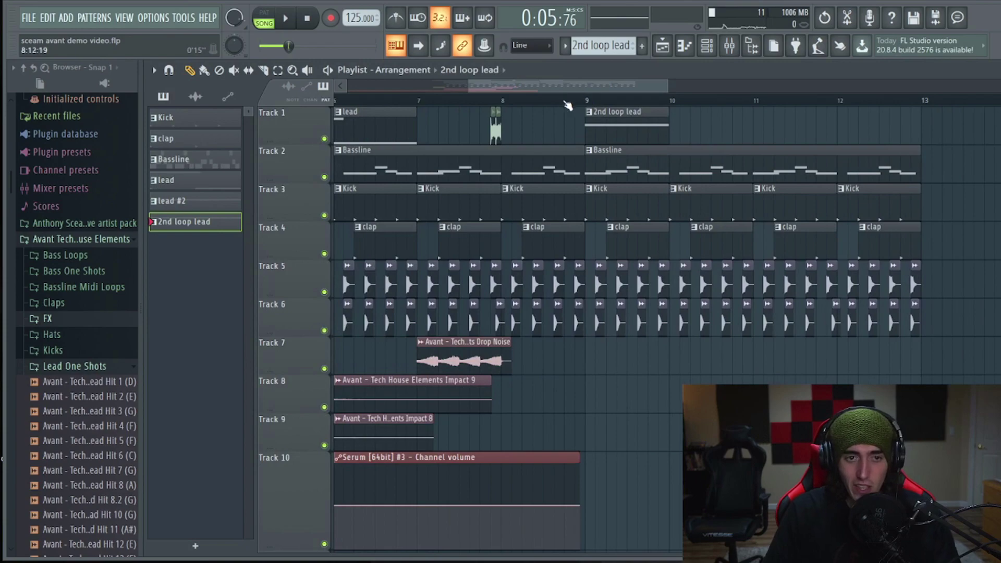
{"action": "left_click", "coordinate": [554, 99]}
{"action": "key", "text": "space"}
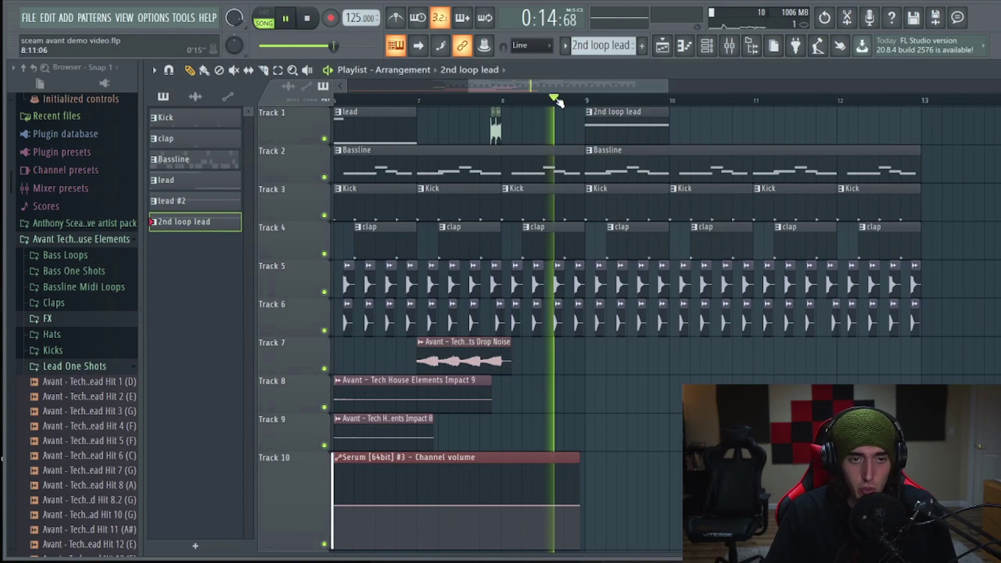
{"action": "key", "text": "space"}
Step: Check the 2nd loop lead notes in the piano roll and play the arrangement from bar 8 into bar 9
{"action": "double_click", "coordinate": [628, 131]}
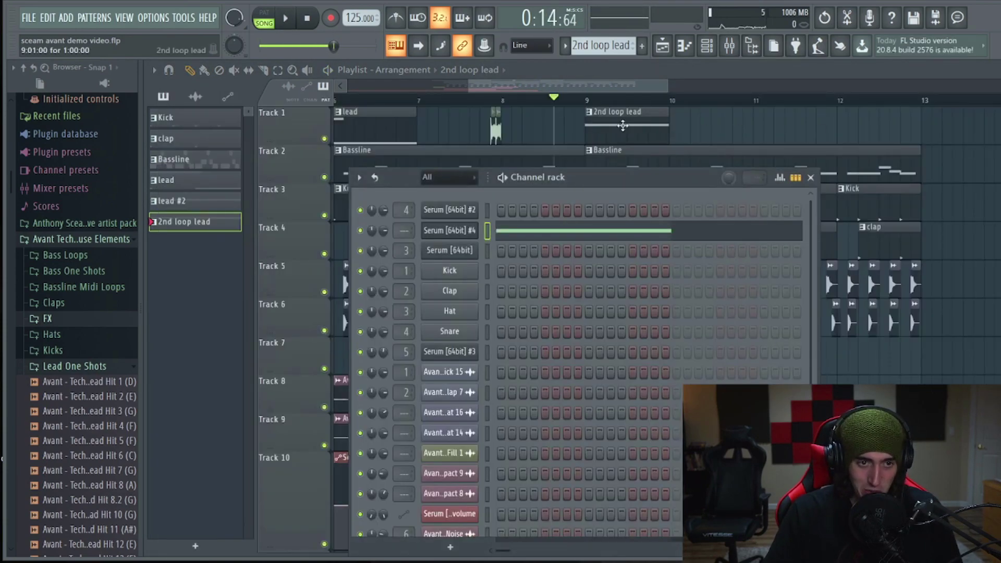
{"action": "left_click", "coordinate": [547, 237]}
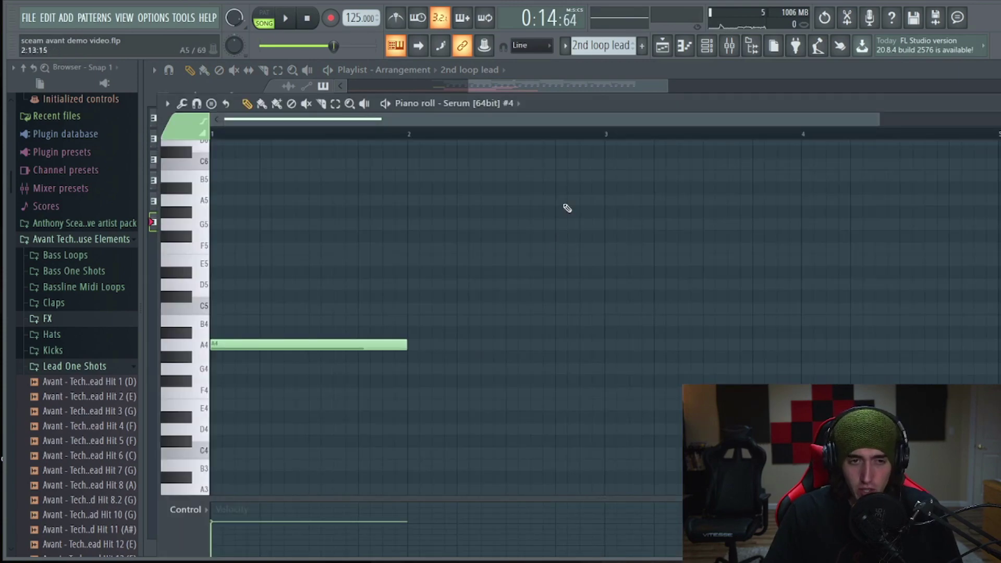
{"action": "left_click", "coordinate": [598, 91]}
{"action": "scroll", "coordinate": [599, 92], "scroll_direction": "up", "scroll_amount": 2}
{"action": "key", "text": "space"}
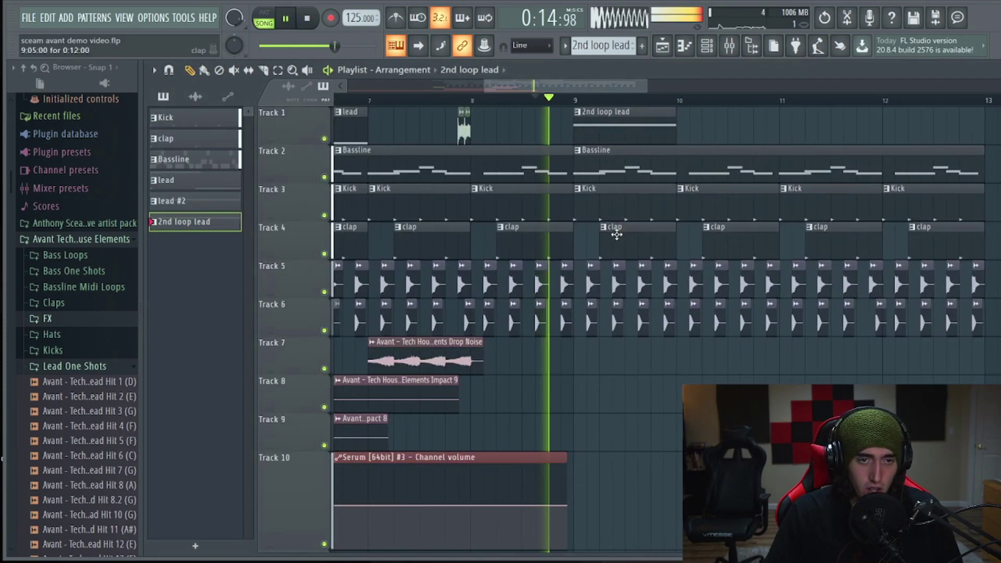
{"action": "key", "text": "space"}
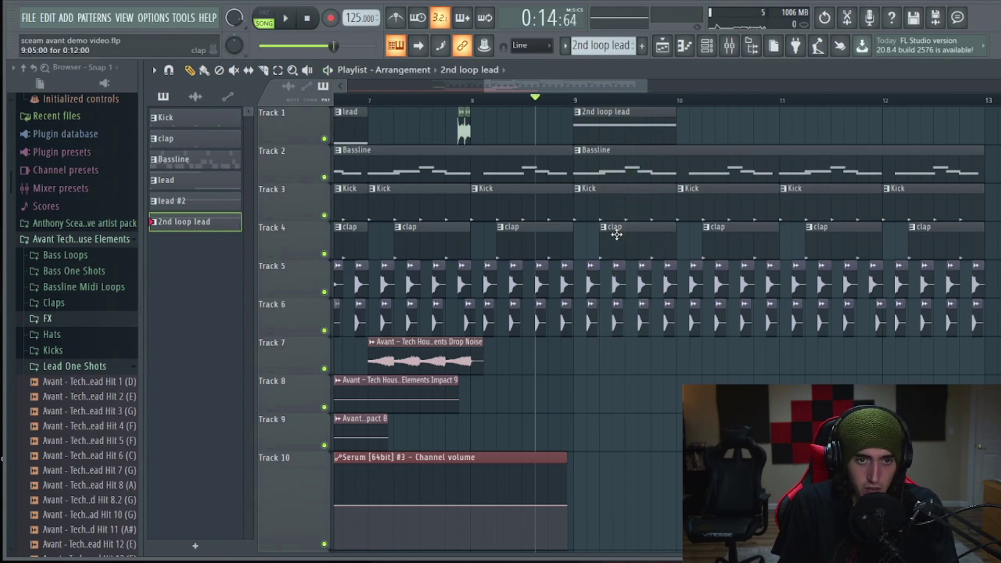
Step: Write a one-bar Serum #4 melody of D5, F5, D#5 and D5, one note per beat, and play it back
{"action": "key", "text": "F7"}
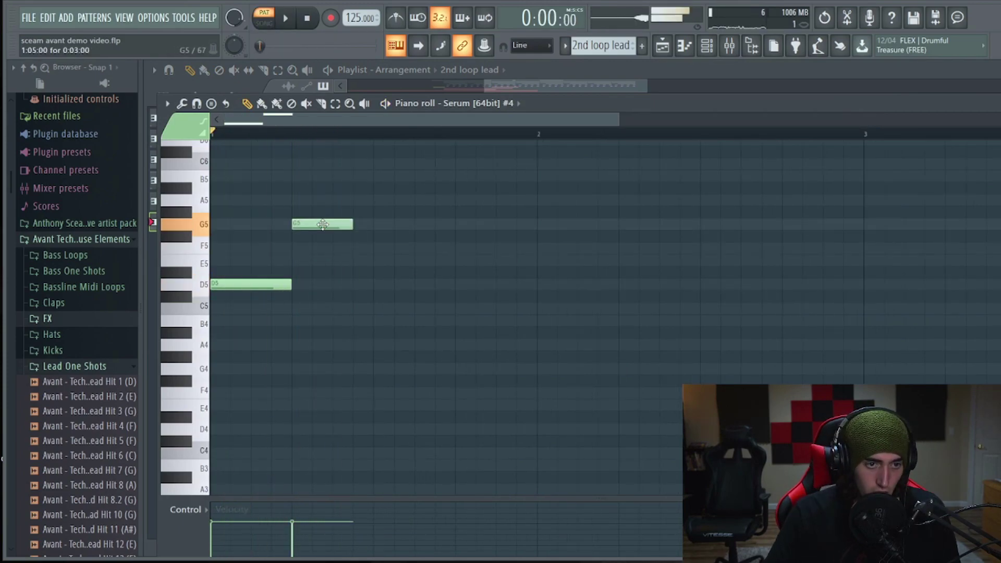
{"action": "left_click_drag", "start_coordinate": [319, 229], "coordinate": [320, 252]}
{"action": "left_click", "coordinate": [339, 273]}
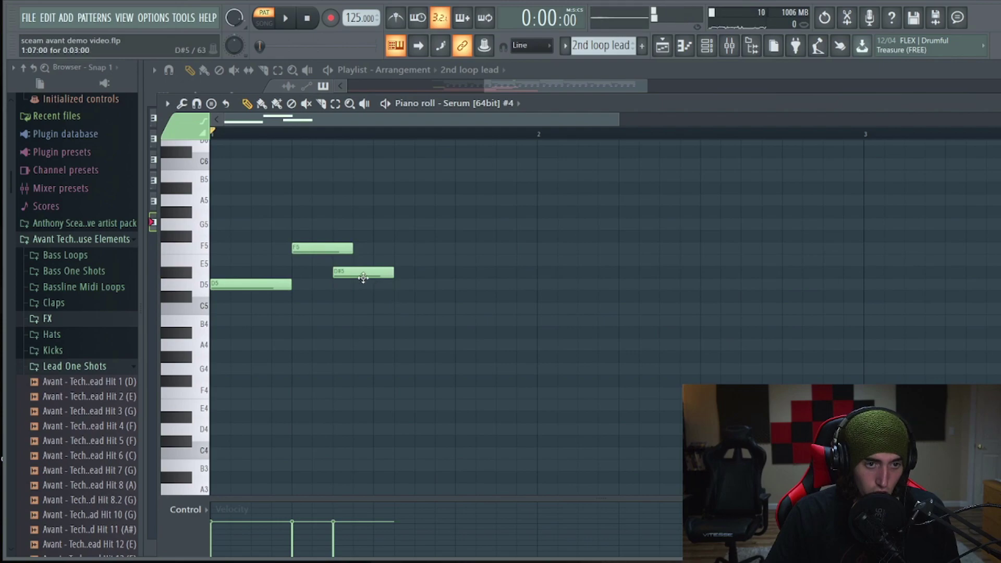
{"action": "left_click_drag", "start_coordinate": [363, 278], "coordinate": [404, 277]}
{"action": "left_click", "coordinate": [459, 284]}
{"action": "key", "text": "space"}
{"action": "key", "text": "space"}
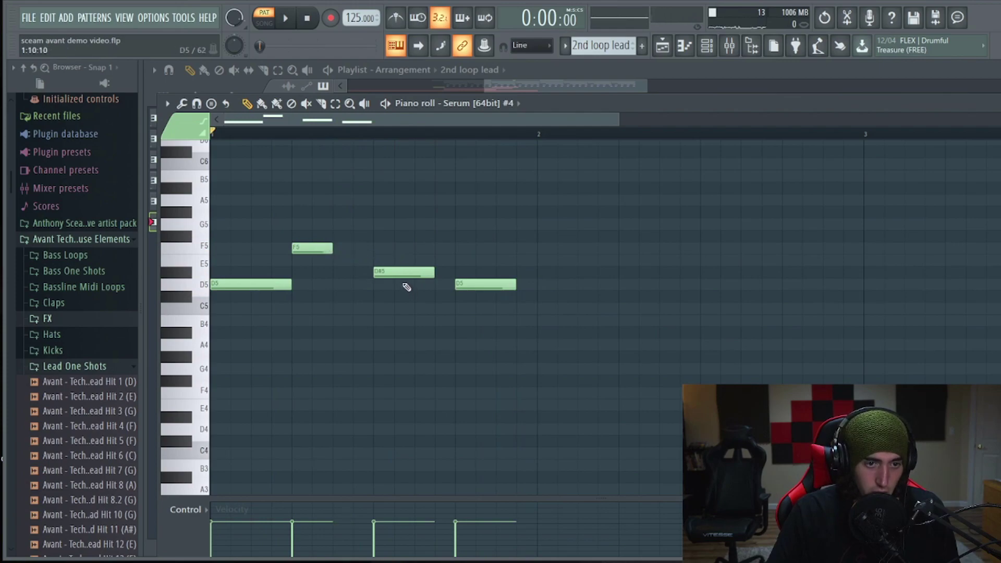
Step: Move the D#5 and final D5 notes earlier so each starts right after the note before it, and play the pattern
{"action": "left_click_drag", "start_coordinate": [406, 272], "coordinate": [365, 272]}
{"action": "left_click_drag", "start_coordinate": [485, 284], "coordinate": [424, 284]}
{"action": "key", "text": "space"}
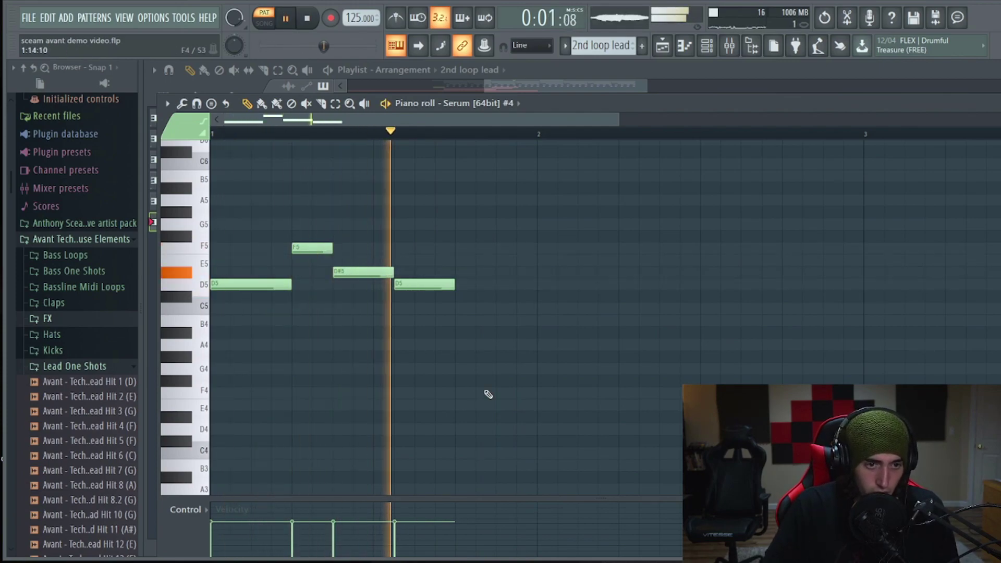
{"action": "key", "text": "space"}
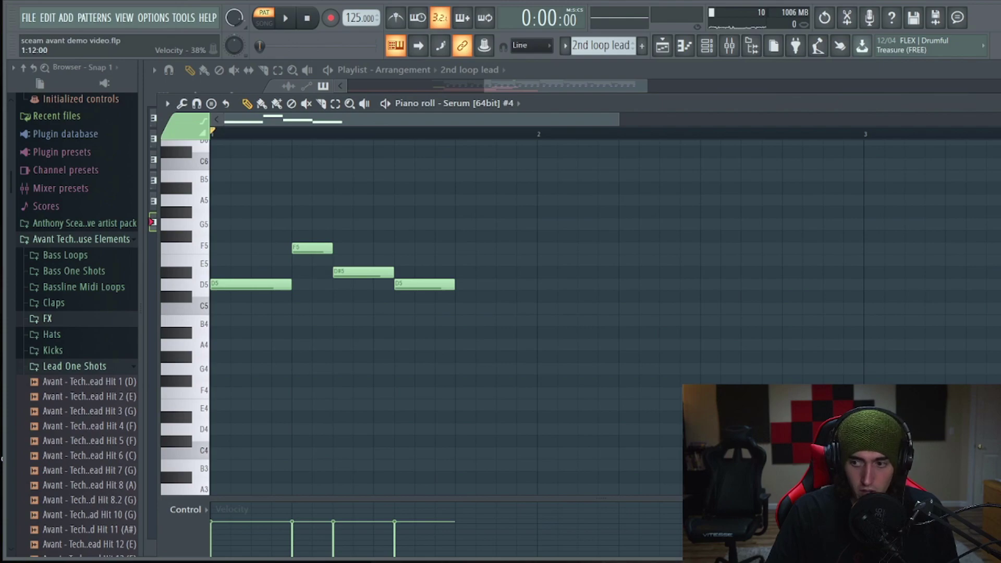
Step: Transpose all four Serum #4 lead notes down one octave to D4, F4, D#4 and D4, and play the pattern
{"action": "left_click_drag", "start_coordinate": [483, 327], "coordinate": [209, 216]}
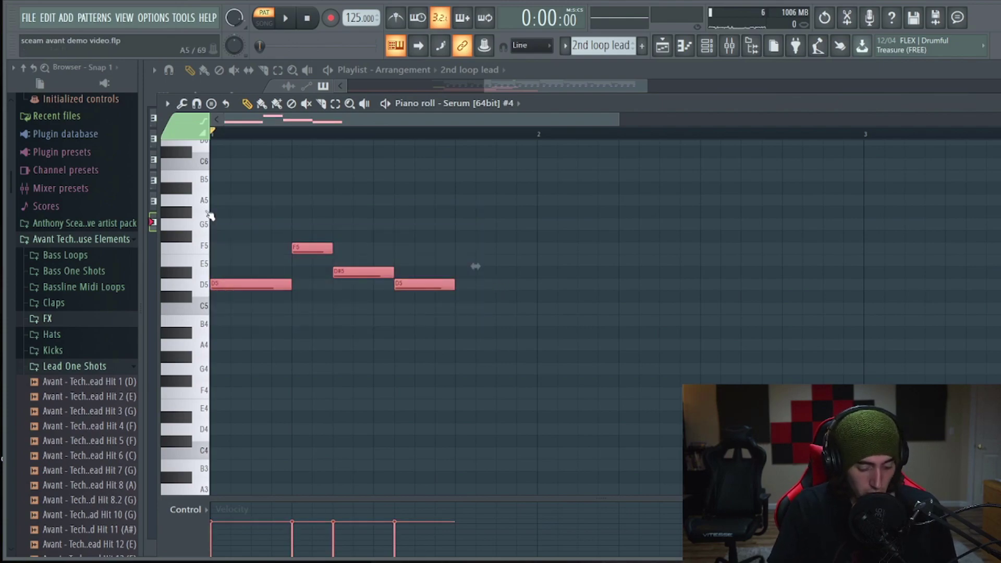
{"action": "key", "text": "Down"}
{"action": "key", "text": "Down"}
{"action": "key", "text": "Down"}
{"action": "key", "text": "Down"}
{"action": "key", "text": "Down"}
{"action": "key", "text": "Down"}
{"action": "key", "text": "Down"}
{"action": "key", "text": "Down"}
{"action": "key", "text": "Down"}
{"action": "key", "text": "Down"}
{"action": "key", "text": "Down"}
{"action": "key", "text": "Down"}
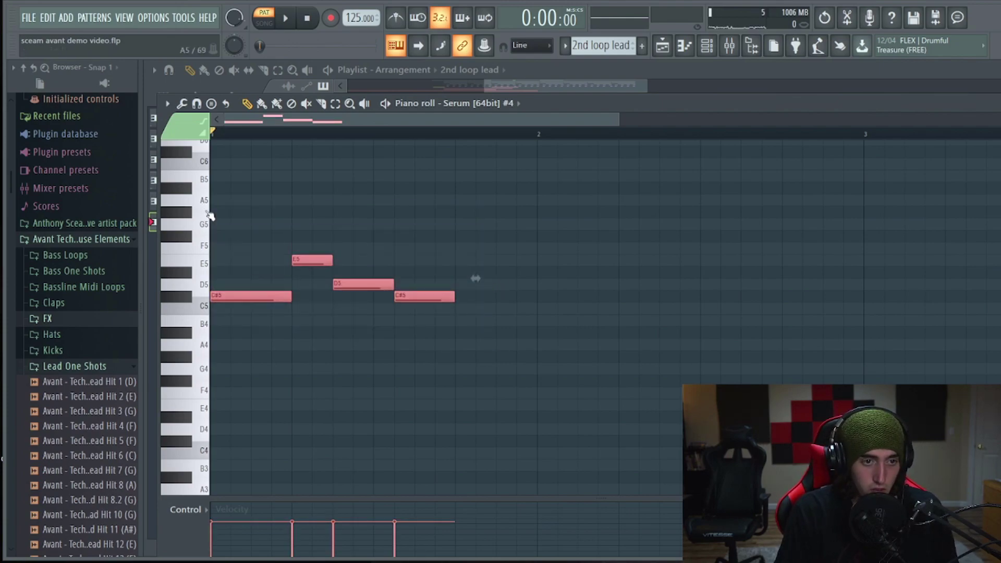
{"action": "key", "text": "space"}
{"action": "key", "text": "space"}
Step: Shorten the first D4 note to three steps, move the other three notes one step earlier, and play the melody
{"action": "left_click", "coordinate": [276, 406]}
{"action": "right_click", "coordinate": [276, 406]}
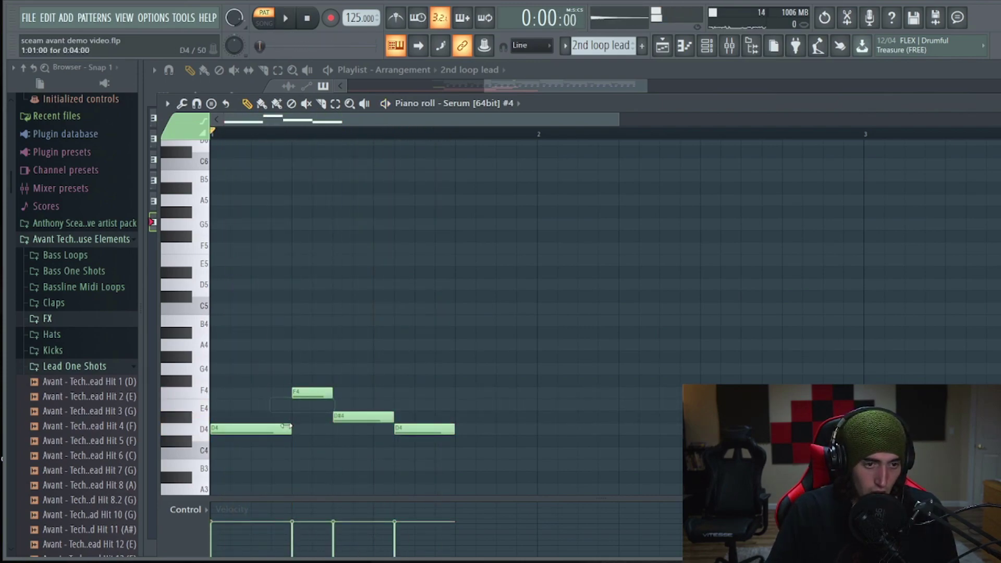
{"action": "key", "text": "ctrl+a"}
{"action": "left_click_drag", "start_coordinate": [471, 470], "coordinate": [278, 390]}
{"action": "key", "text": "space"}
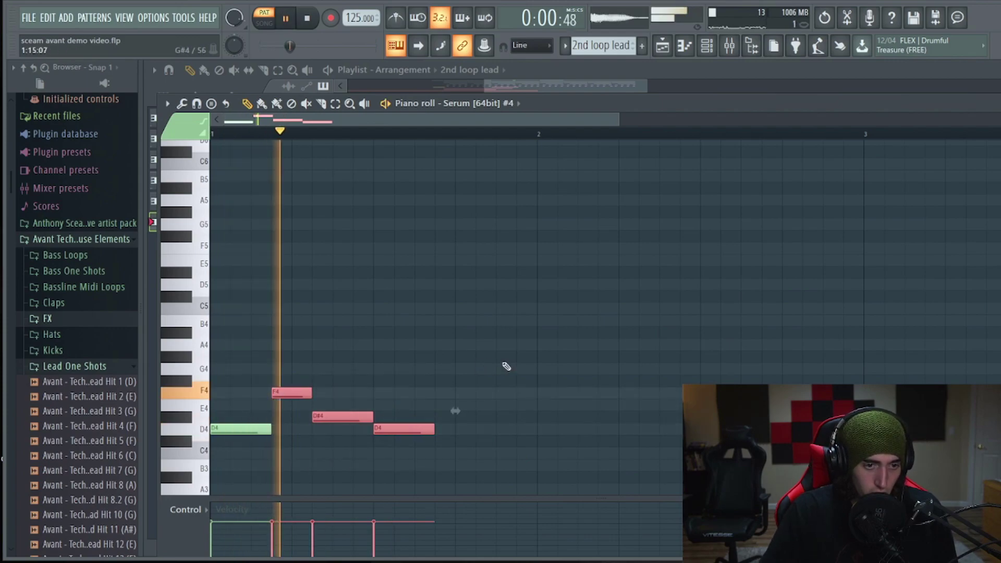
{"action": "key", "text": "space"}
{"action": "key", "text": "space"}
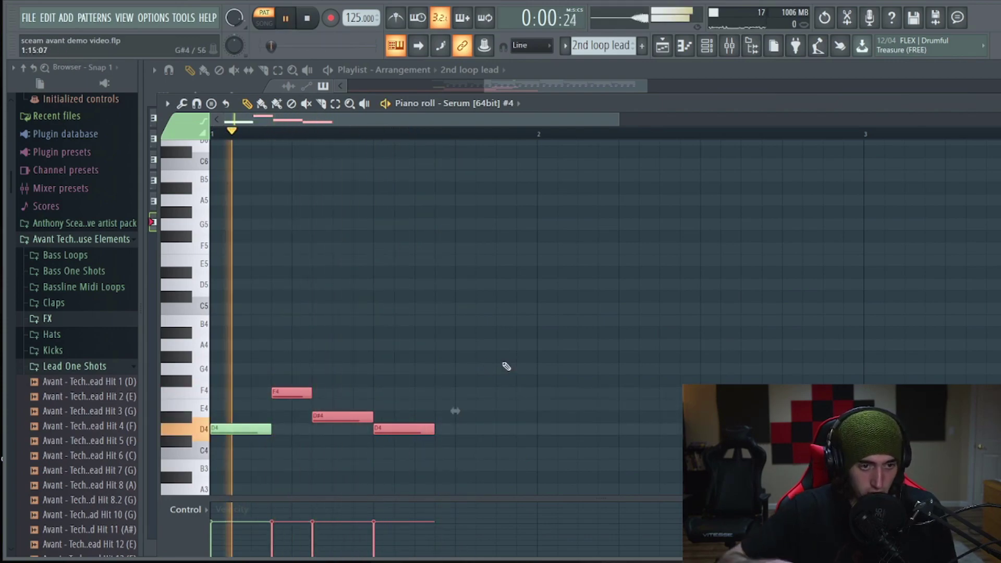
{"action": "key", "text": "space"}
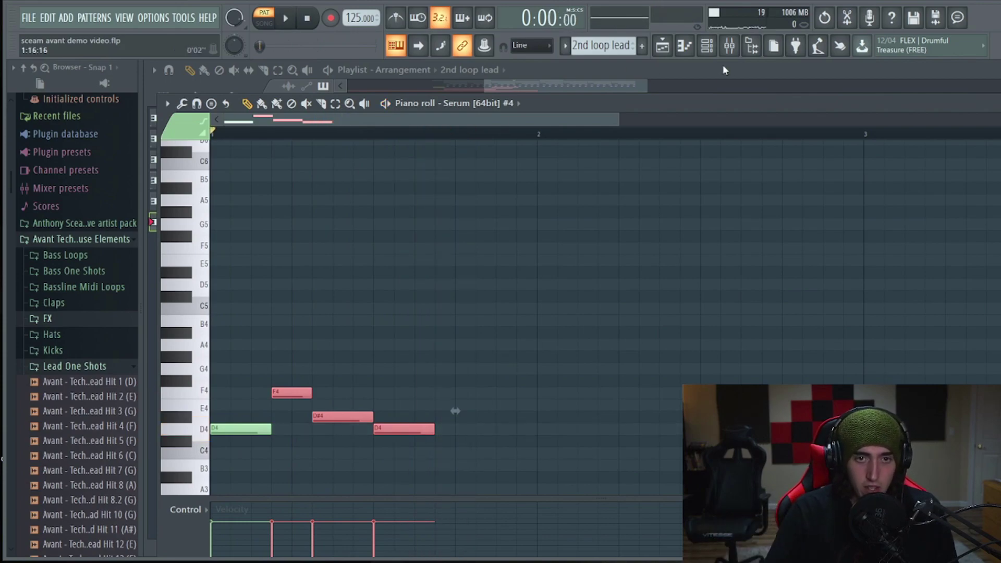
Step: Add Kickstart in slot 9 and Fruity Reeverb 2 in slot 1 of the Serum #4 mixer track, with a slightly lower wet level
{"action": "left_click", "coordinate": [736, 48]}
{"action": "left_click", "coordinate": [866, 288]}
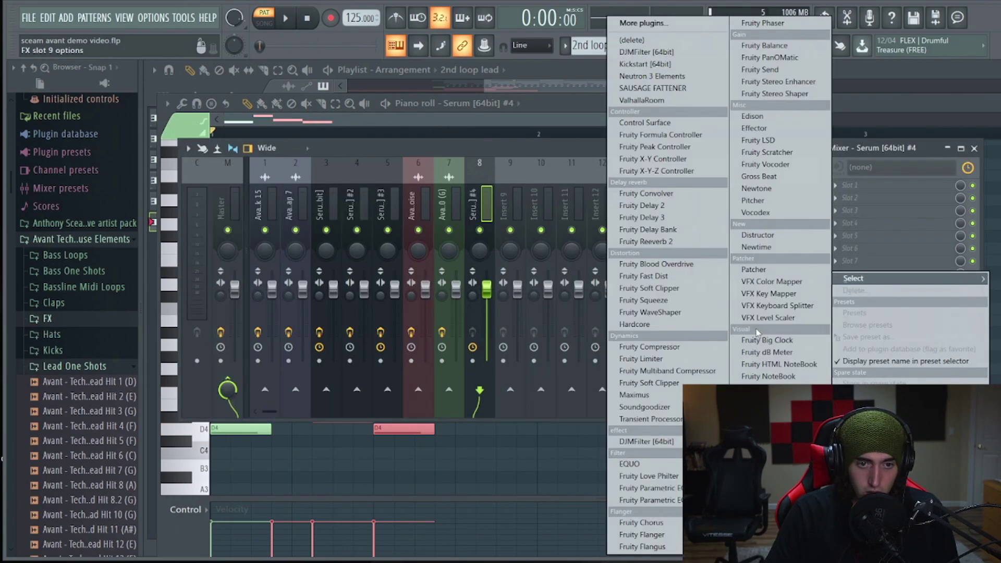
{"action": "left_click", "coordinate": [646, 68]}
{"action": "left_click", "coordinate": [648, 240]}
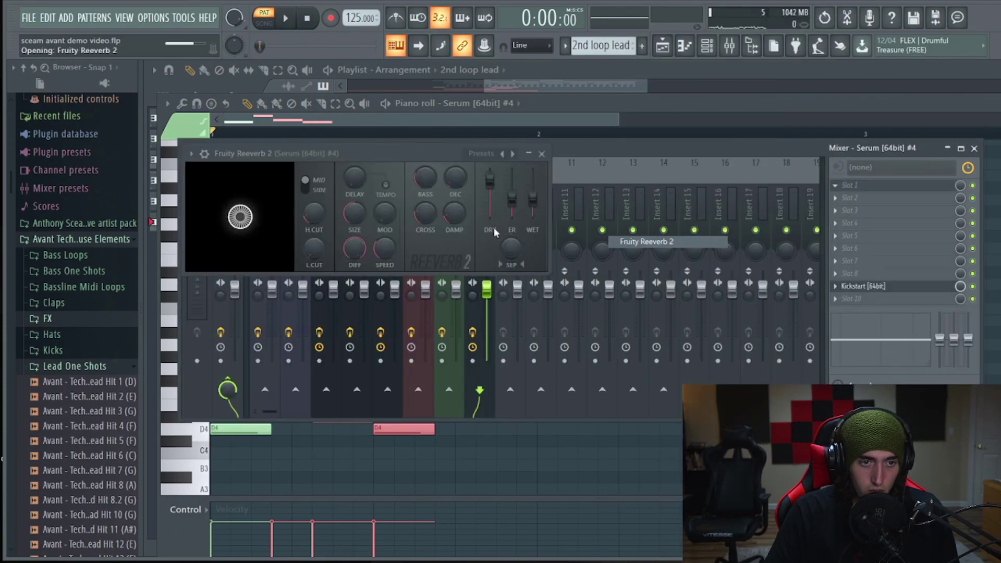
{"action": "left_click_drag", "start_coordinate": [533, 200], "coordinate": [532, 208]}
{"action": "key", "text": "space"}
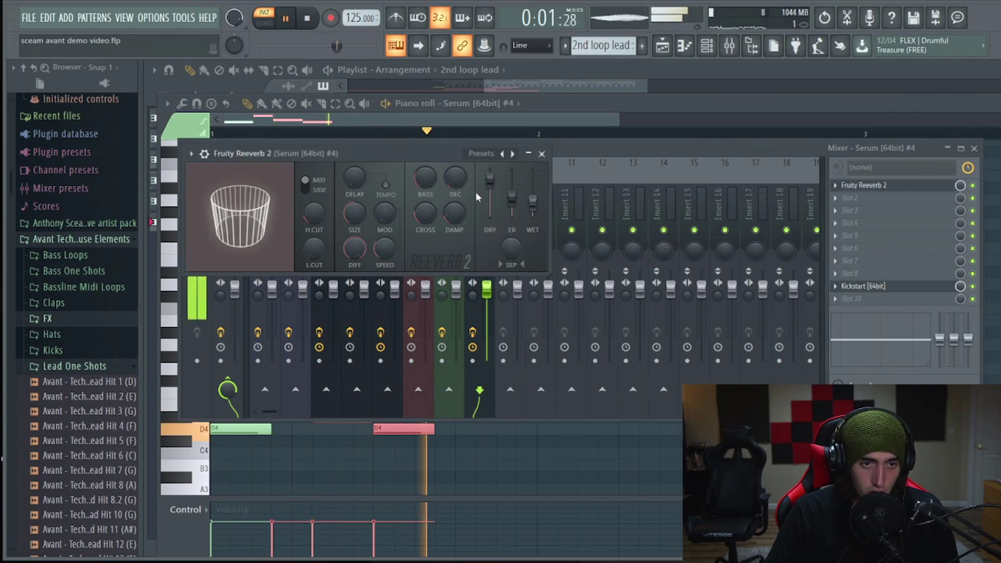
{"action": "key", "text": "space"}
Step: Add Fruity Parametric EQ 2 in slot 8 of the Serum #4 mixer track and shift its lowest band to a higher frequency
{"action": "left_click", "coordinate": [868, 274]}
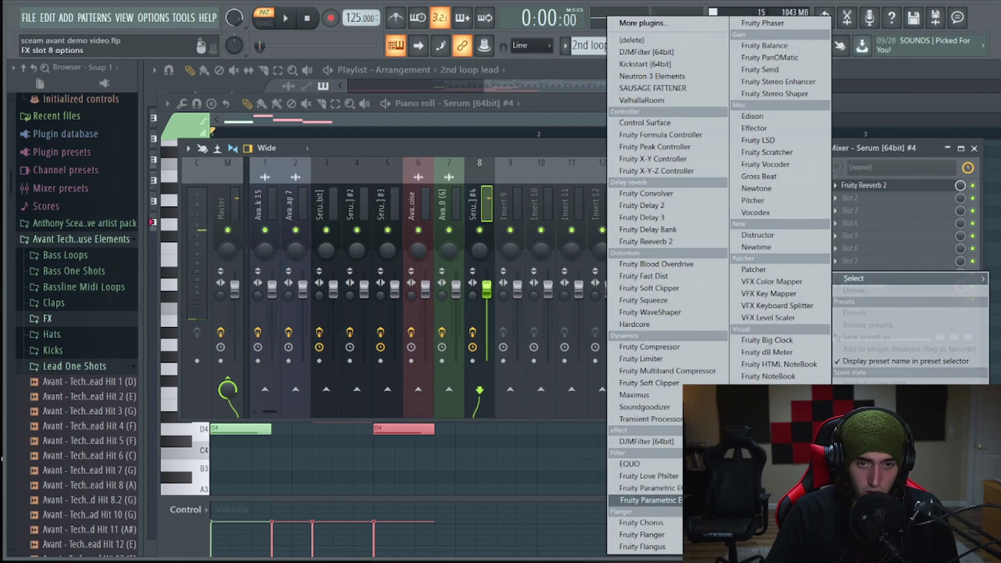
{"action": "left_click", "coordinate": [646, 500]}
{"action": "left_click_drag", "start_coordinate": [189, 250], "coordinate": [281, 245]}
{"action": "key", "text": "space"}
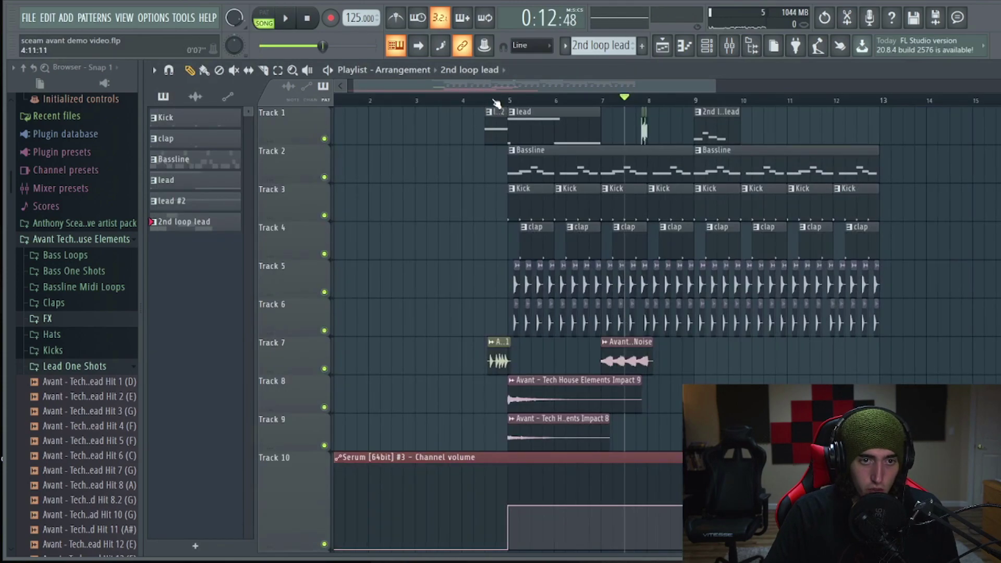
Step: Play the arrangement from just before bar 5 to bar 10 to hear the processed second-loop lead
{"action": "left_click", "coordinate": [485, 99]}
{"action": "key", "text": "space"}
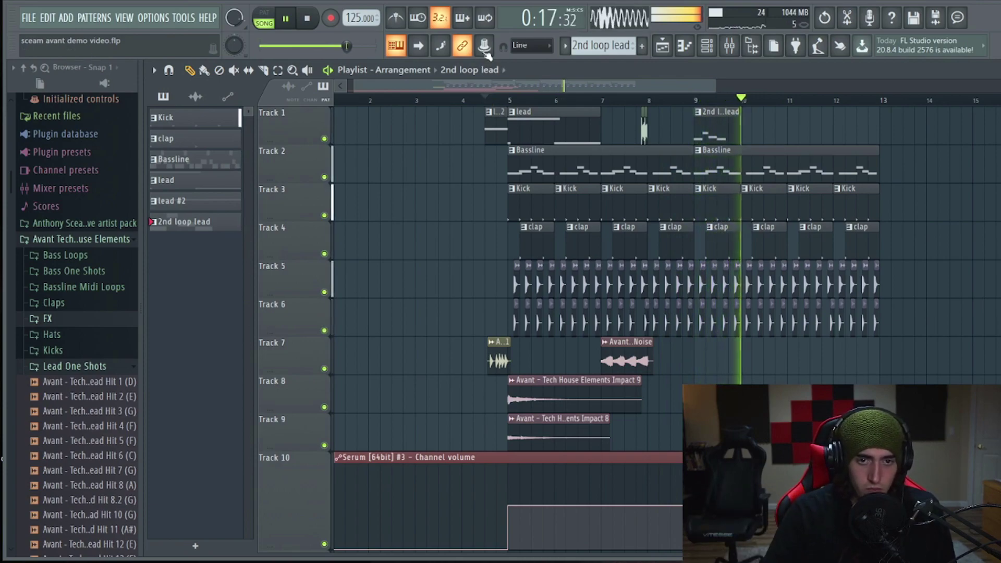
{"action": "key", "text": "space"}
Step: Add Fruity Delay 3 in slot 2 of the Serum #4 mixer track and play the lead through it from bar 8
{"action": "scroll", "coordinate": [658, 93], "scroll_direction": "up", "scroll_amount": 4}
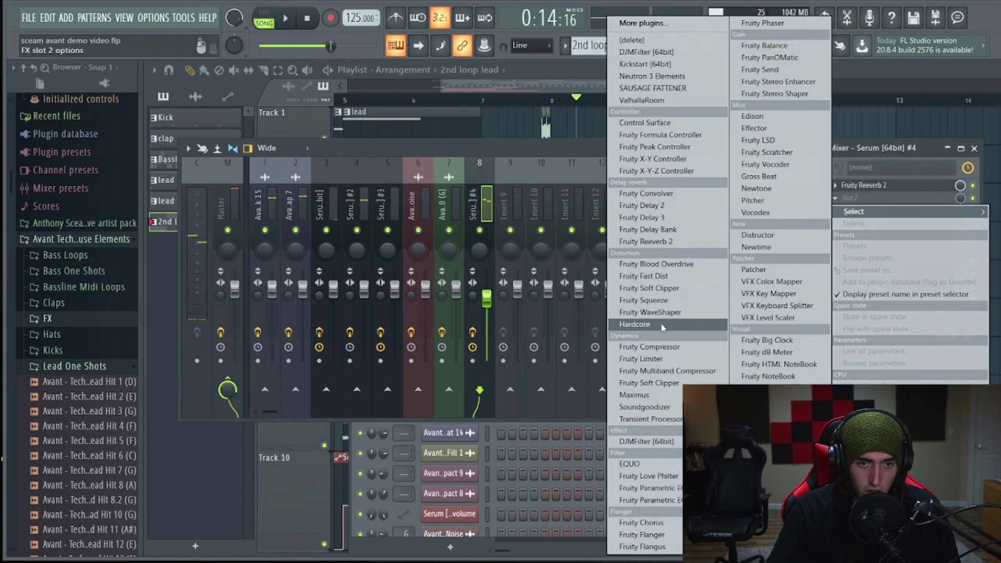
{"action": "left_click", "coordinate": [647, 217]}
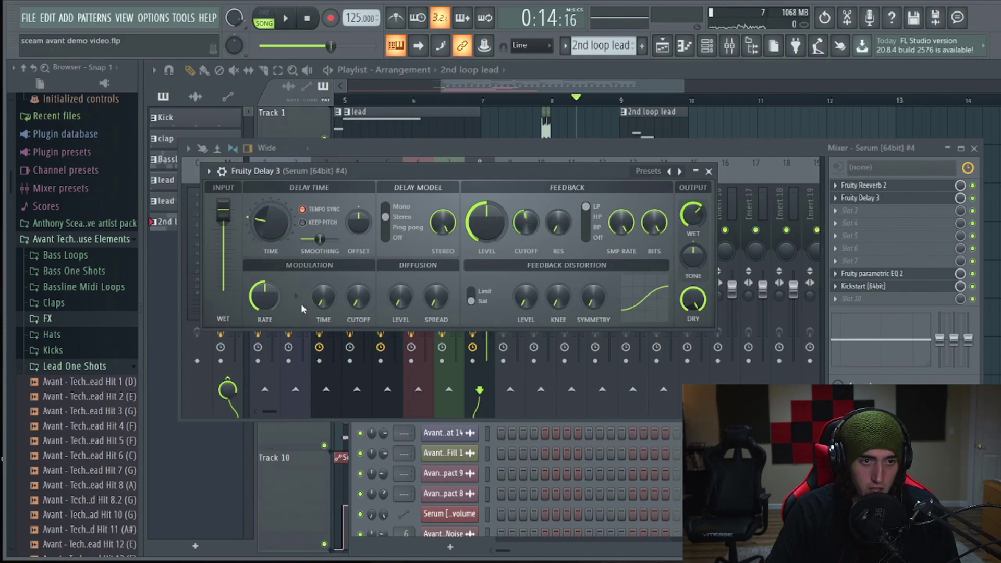
{"action": "key", "text": "space"}
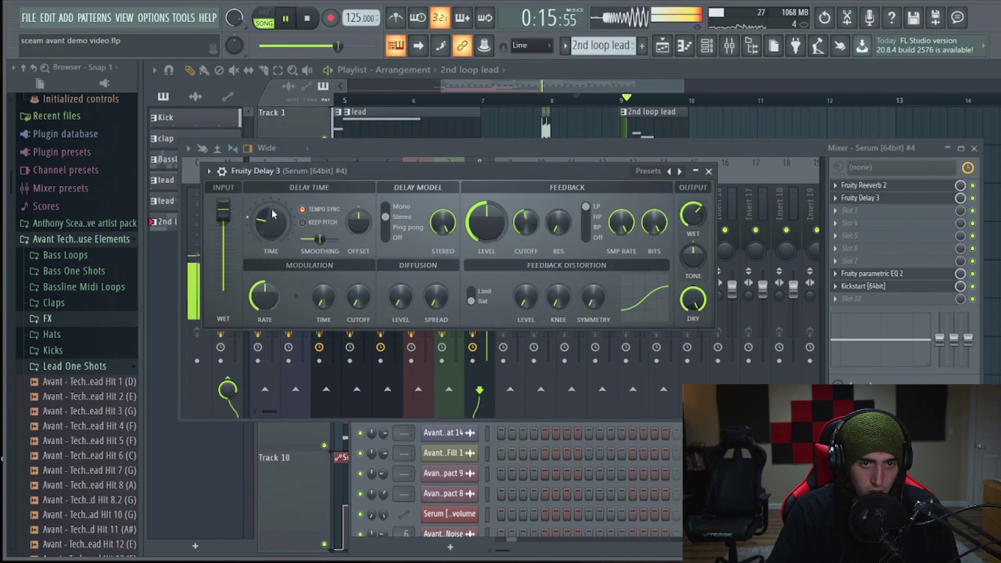
{"action": "key", "text": "space"}
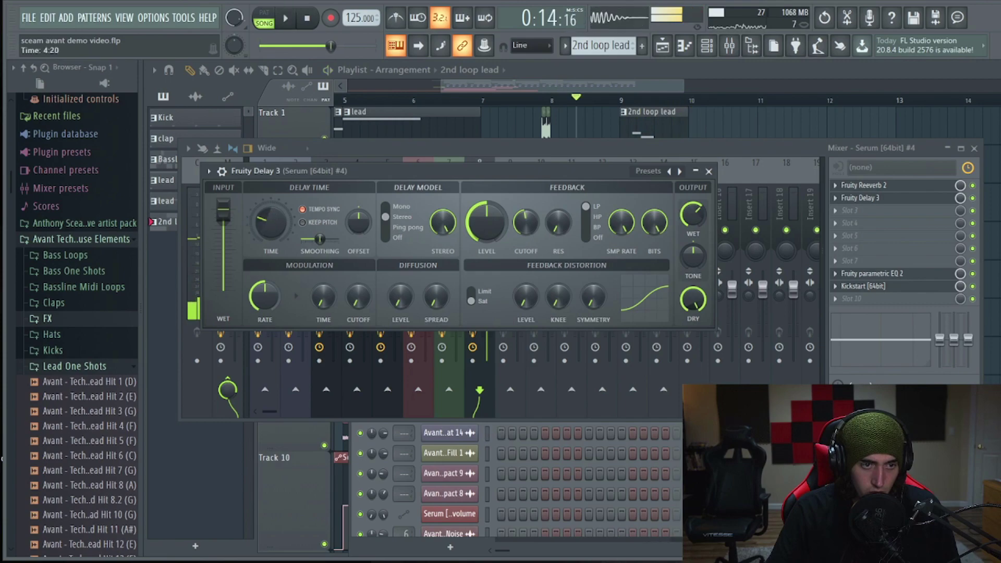
Step: Adjust Fruity Delay 3 between playbacks: longer delay time, feedback level 36.4% and a higher feedback cutoff
{"action": "key", "text": "space"}
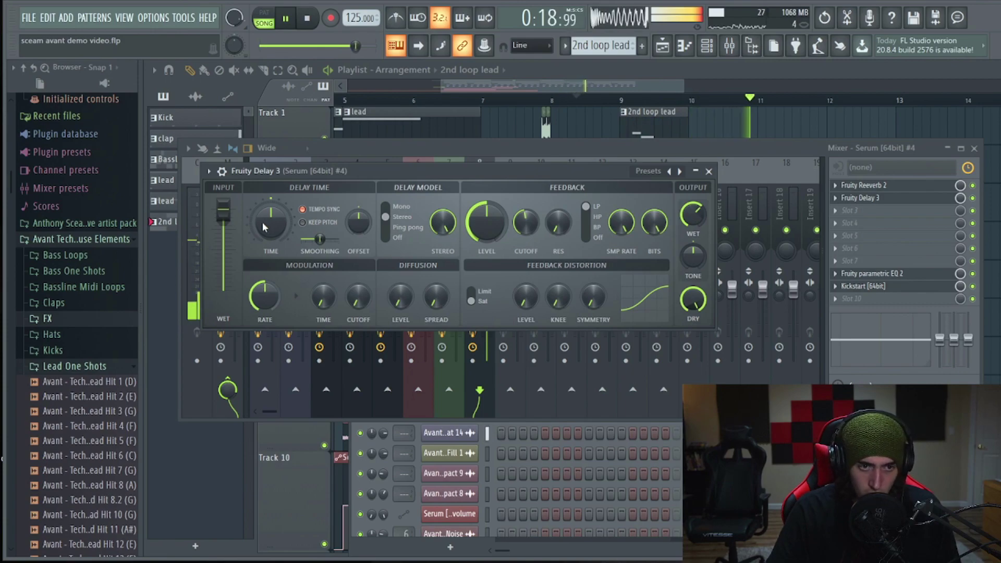
{"action": "key", "text": "space"}
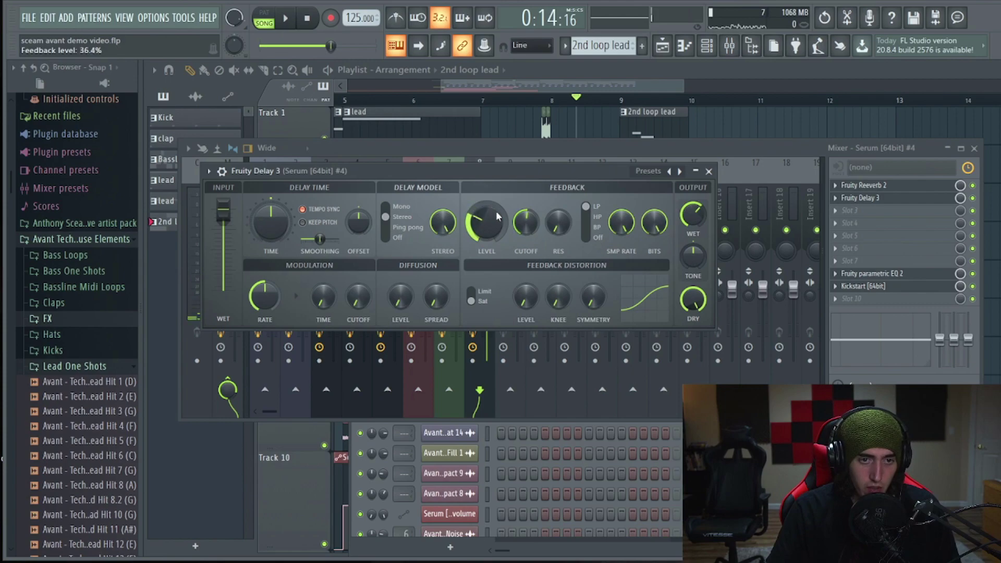
{"action": "key", "text": "space"}
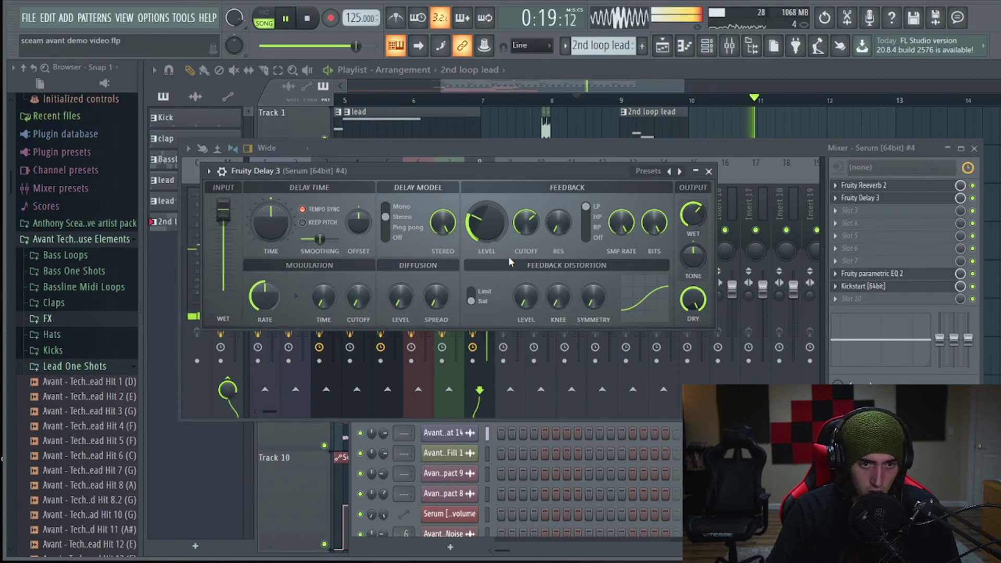
{"action": "left_click", "coordinate": [568, 80]}
{"action": "key", "text": "space"}
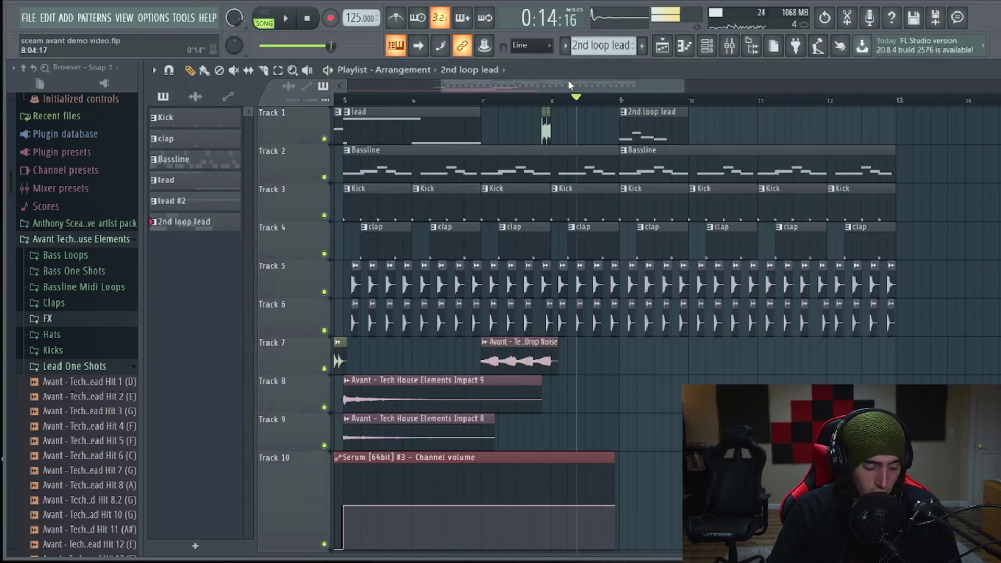
Step: Play the full drop from the middle of bar 4 into bar 11
{"action": "left_click_drag", "start_coordinate": [362, 100], "coordinate": [356, 100]}
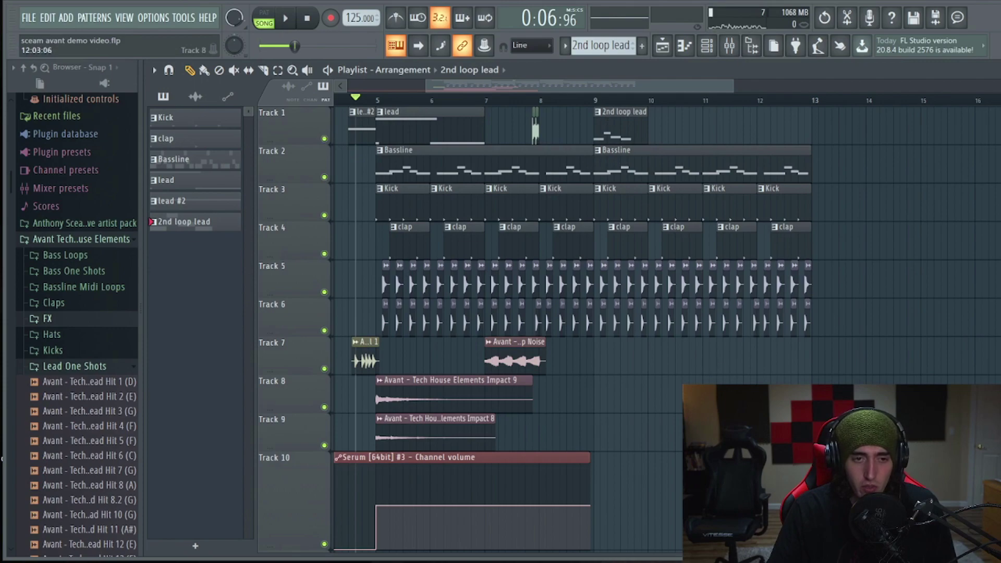
{"action": "key", "text": "space"}
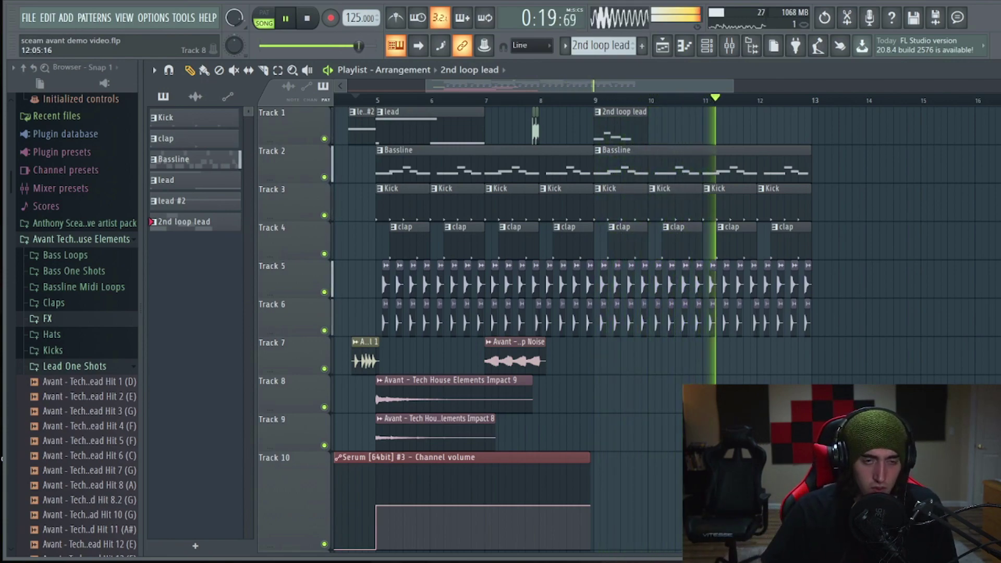
{"action": "key", "text": "space"}
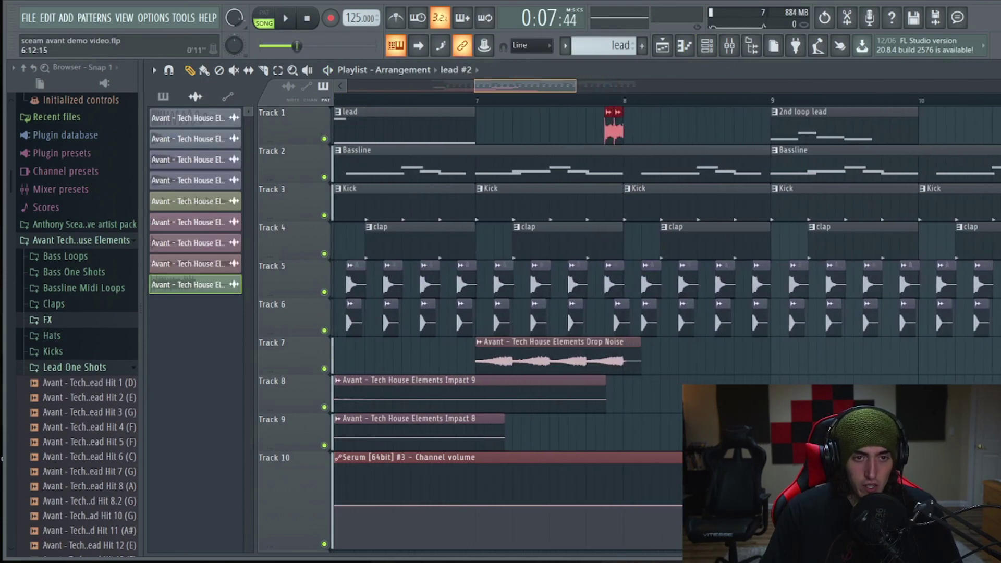
Step: Move the two lead hit clips on Track 1 one beat earlier within bar 7 and play that section
{"action": "scroll", "coordinate": [614, 124], "scroll_direction": "up", "scroll_amount": 3}
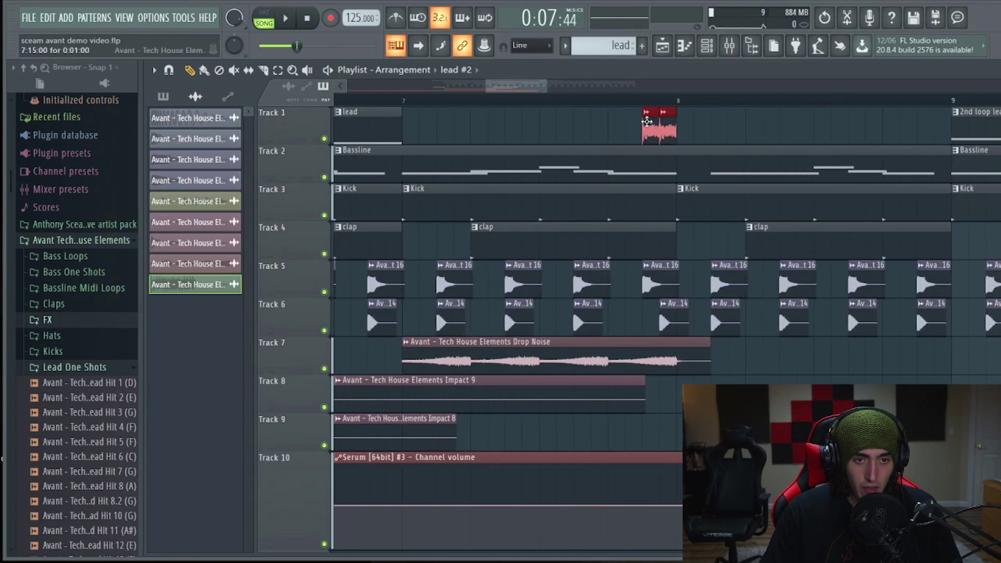
{"action": "left_click_drag", "start_coordinate": [650, 131], "coordinate": [602, 131]}
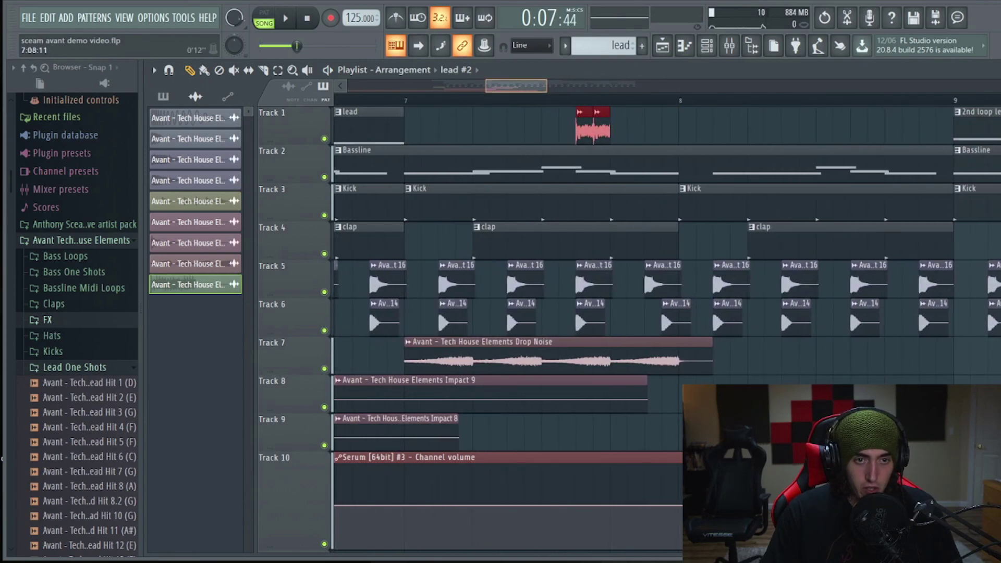
{"action": "scroll", "coordinate": [541, 103], "scroll_direction": "down", "scroll_amount": 3}
{"action": "key", "text": "space"}
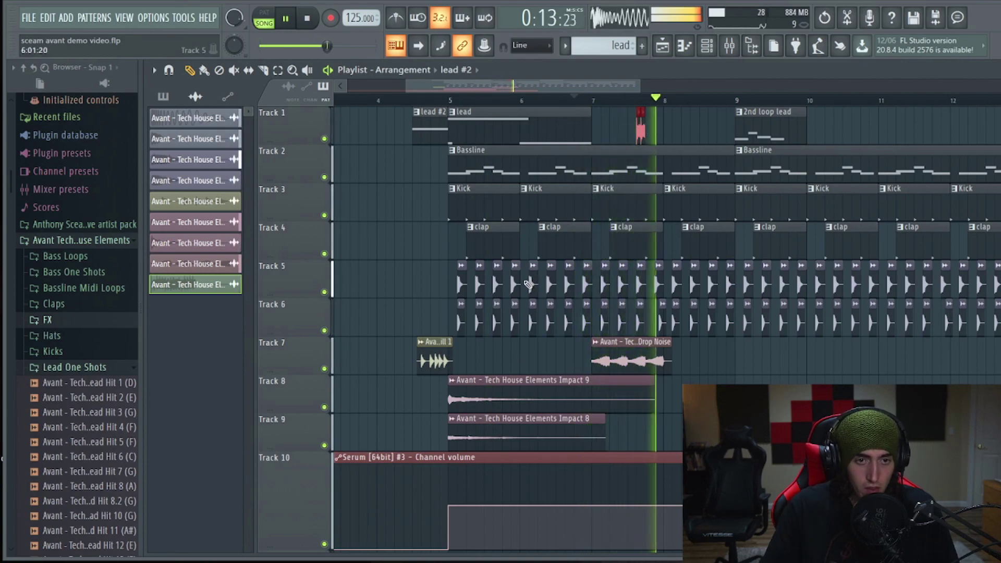
{"action": "key", "text": "space"}
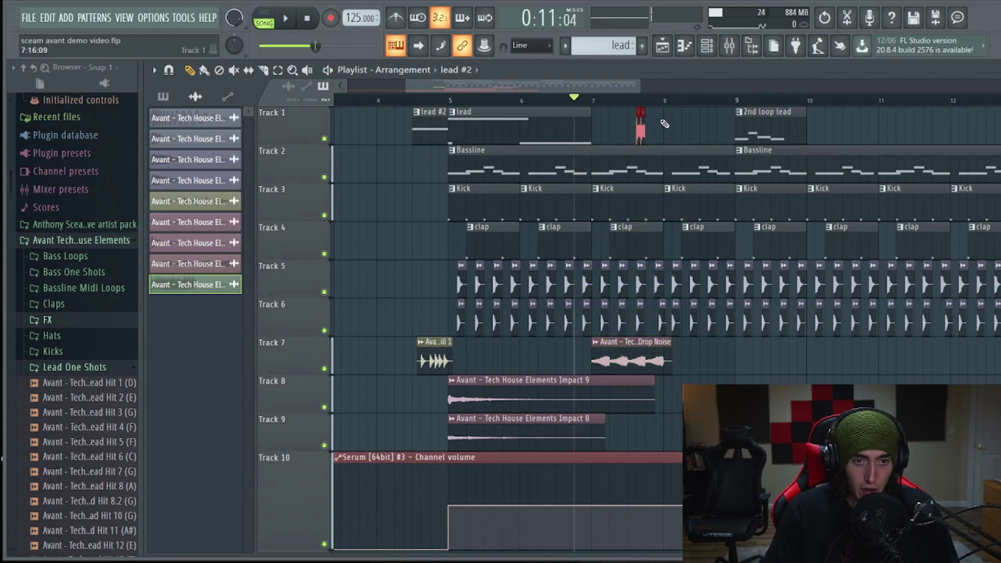
Step: Place the Avant Tech House Elements Lead Hit 17 (G 125BM) sample on Track 8 at bar 8 and start playback before it
{"action": "scroll", "coordinate": [94, 313], "scroll_direction": "down", "scroll_amount": 5}
{"action": "left_click", "coordinate": [100, 355]}
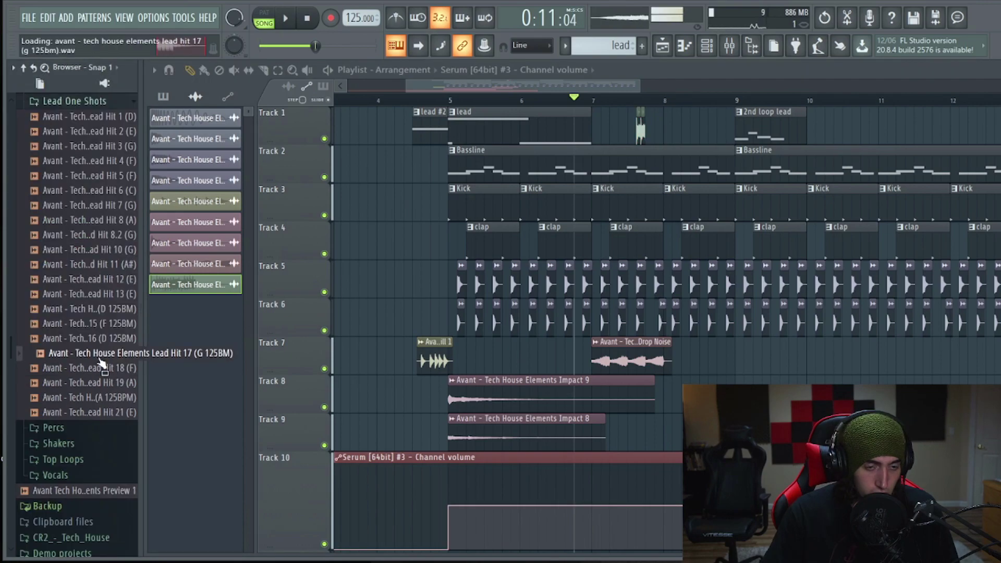
{"action": "left_click_drag", "start_coordinate": [83, 360], "coordinate": [678, 411]}
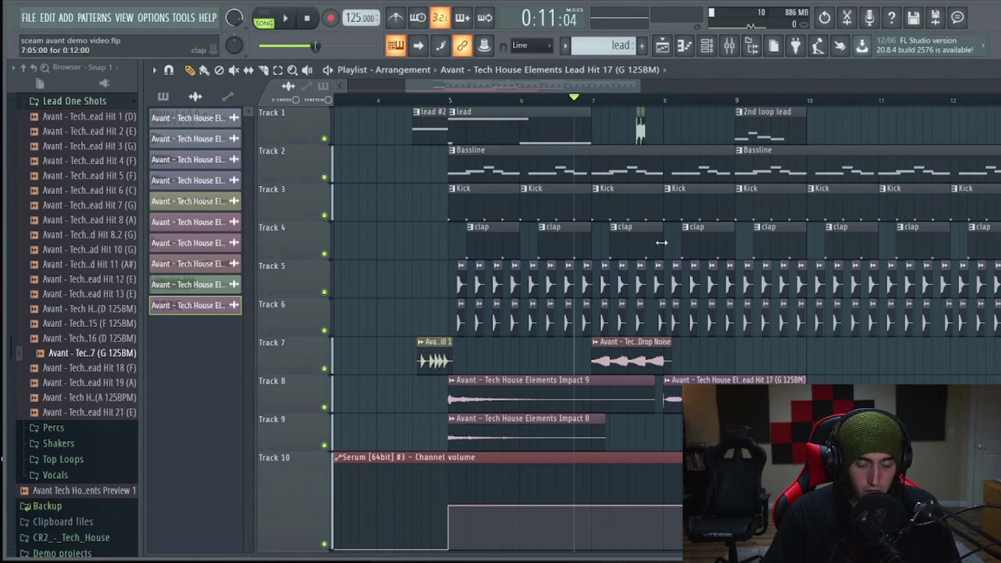
{"action": "key", "text": "space"}
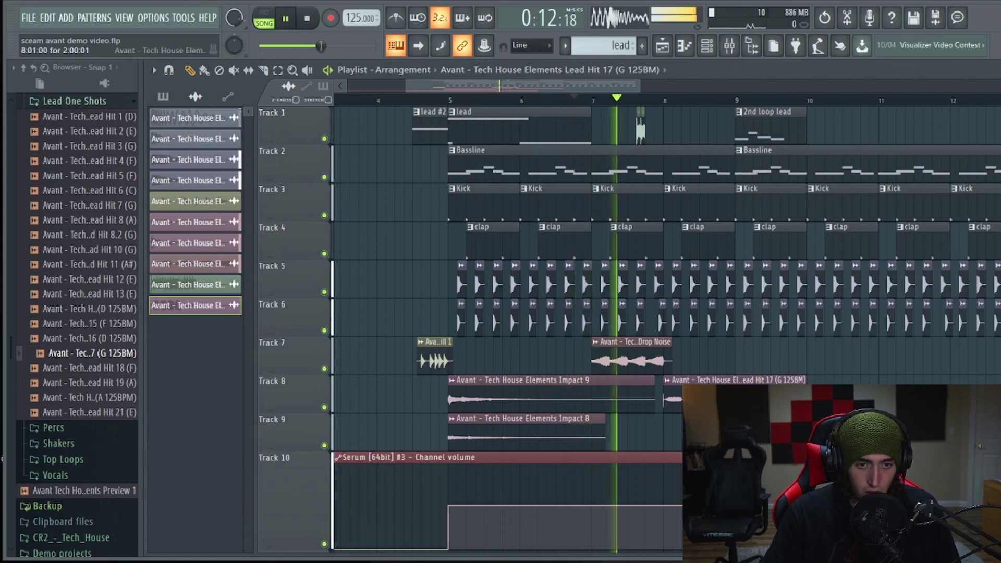
Step: Check the Lead Hit 17 clip's channel settings while the arrangement plays through bar 8
{"action": "double_click", "coordinate": [672, 395]}
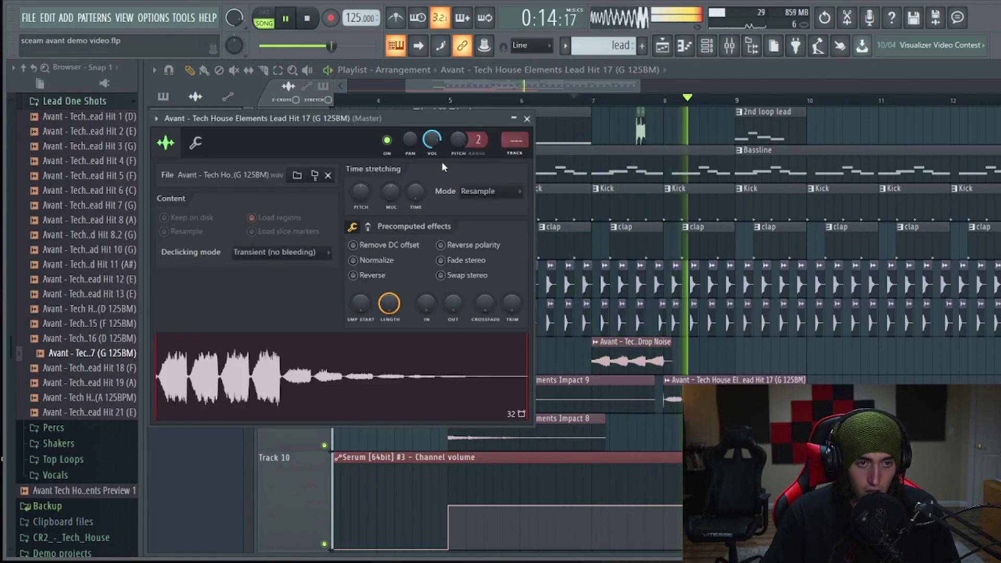
{"action": "key", "text": "Escape"}
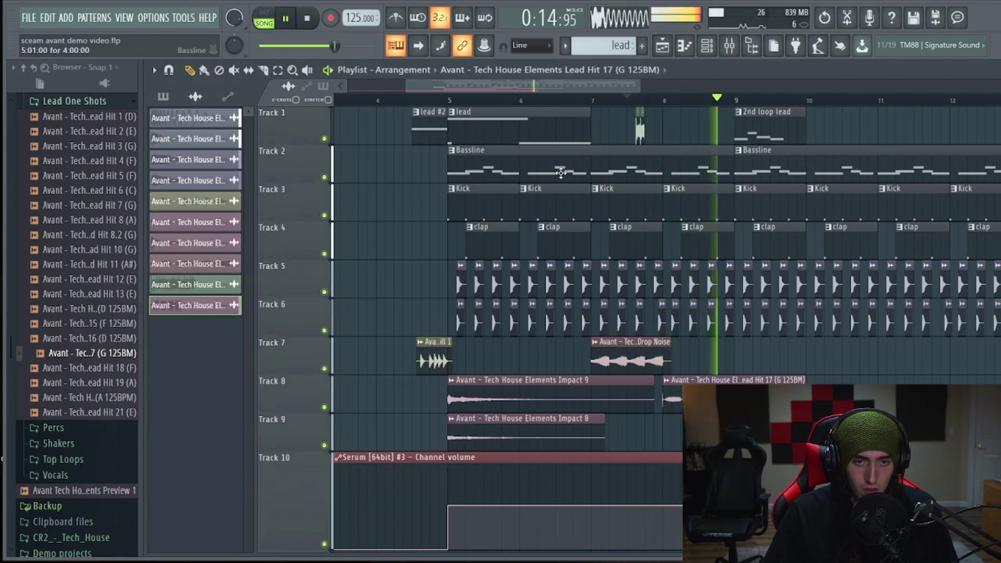
{"action": "key", "text": "space"}
{"action": "scroll", "coordinate": [560, 173], "scroll_direction": "up", "scroll_amount": 2}
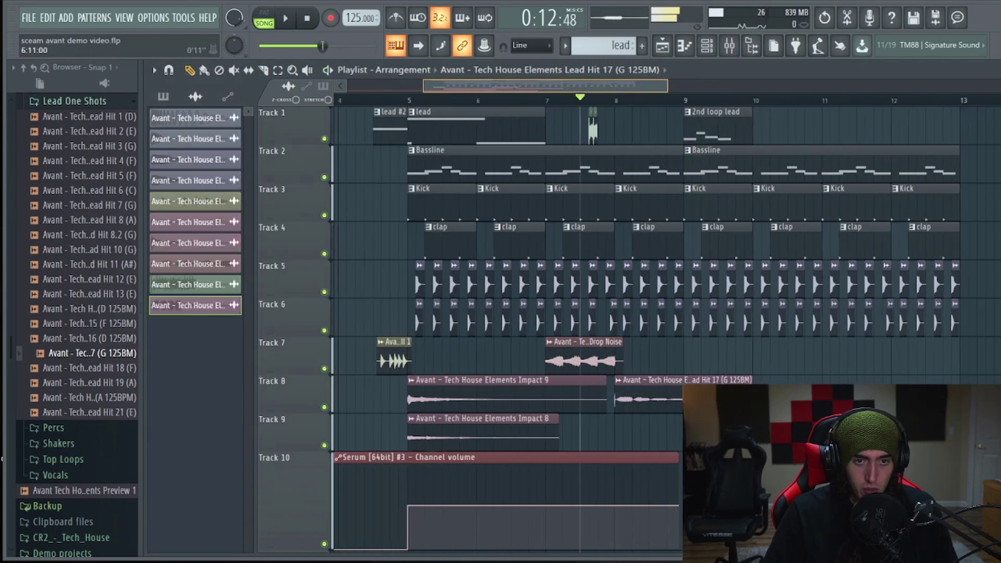
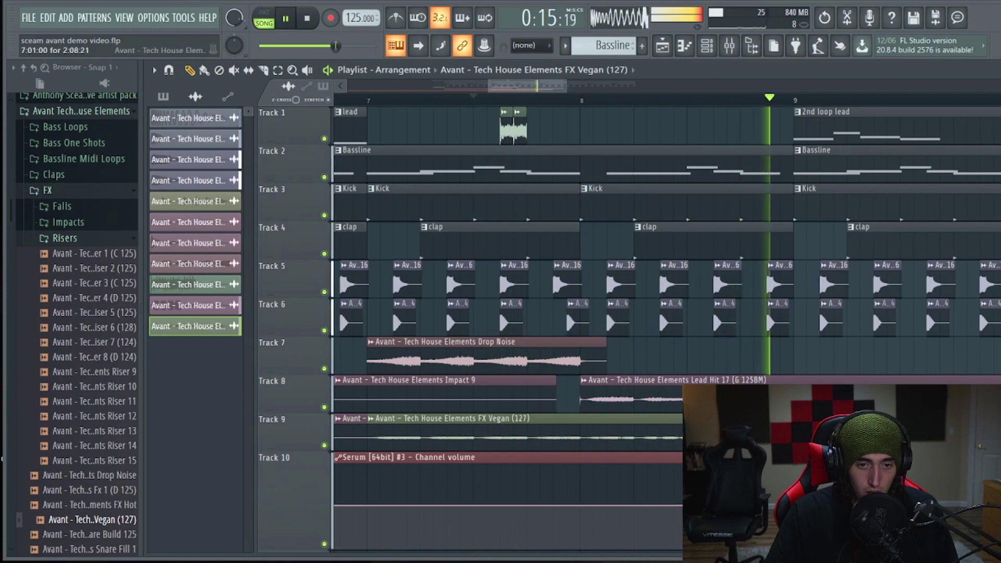
Step: Slice the FX Vegan (127) clip on Track 9 at bar 8, delete the part within bar 7 and play the section
{"action": "scroll", "coordinate": [540, 86], "scroll_direction": "down", "scroll_amount": 3}
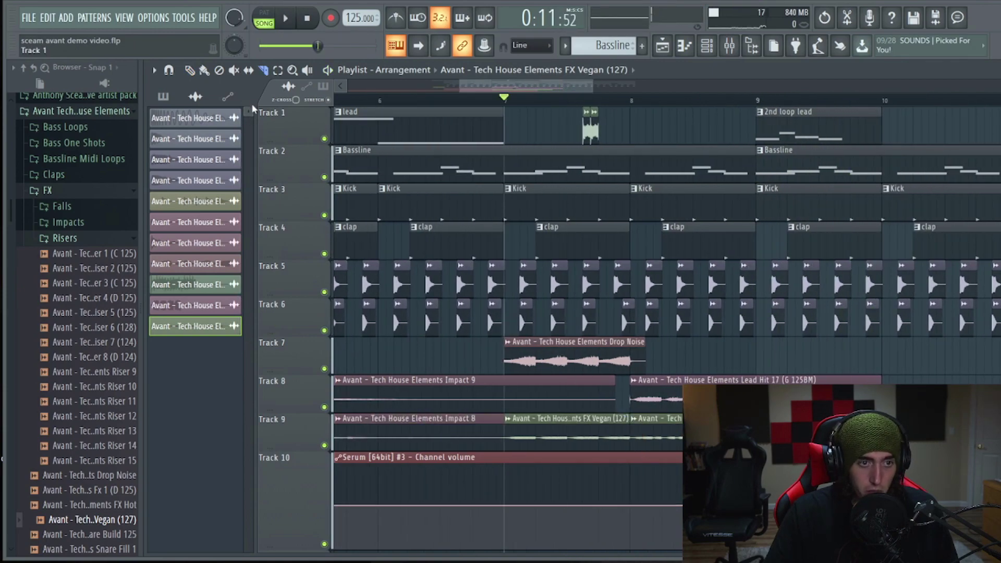
{"action": "right_click", "coordinate": [628, 422]}
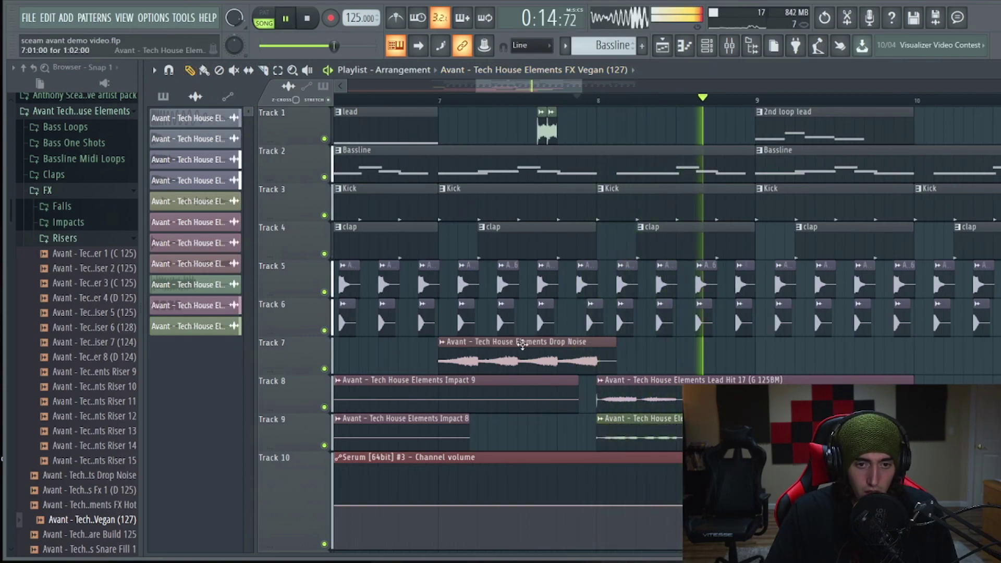
{"action": "key", "text": "space"}
Step: Move the Serum #3 channel volume automation clip from Track 10 down to Track 13
{"action": "scroll", "coordinate": [569, 87], "scroll_direction": "down", "scroll_amount": 5}
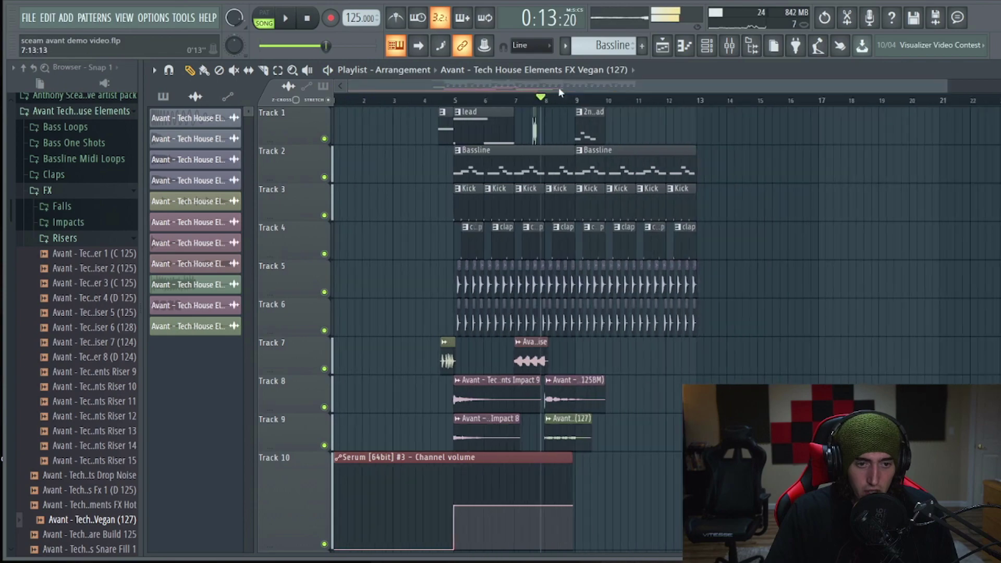
{"action": "scroll", "coordinate": [477, 343], "scroll_direction": "down", "scroll_amount": 3}
{"action": "left_click_drag", "start_coordinate": [463, 359], "coordinate": [448, 492]}
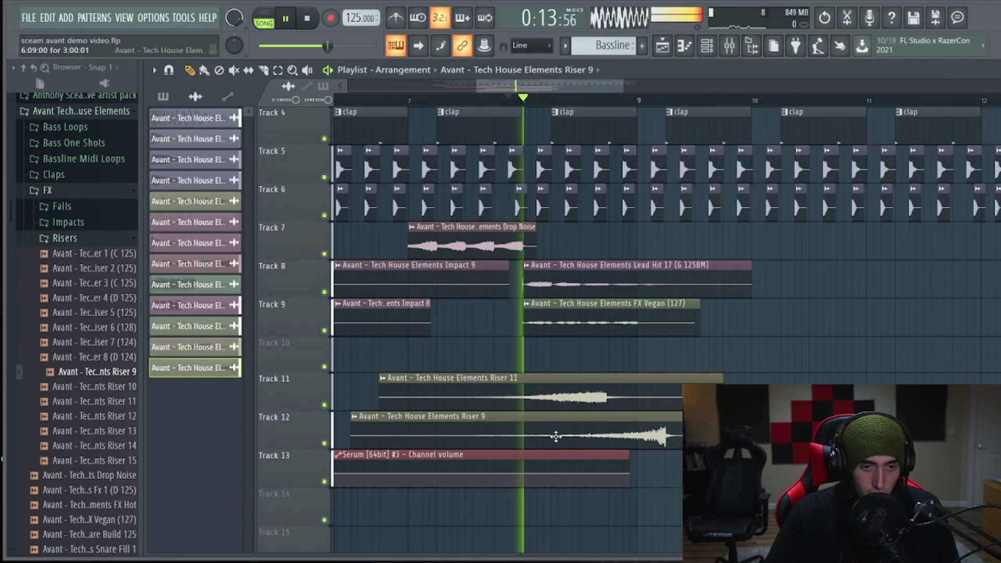
Step: Try the Riser 11 clip on Track 11 starting at step 3 of bar 7 and audition it
{"action": "left_click_drag", "start_coordinate": [556, 396], "coordinate": [599, 396]}
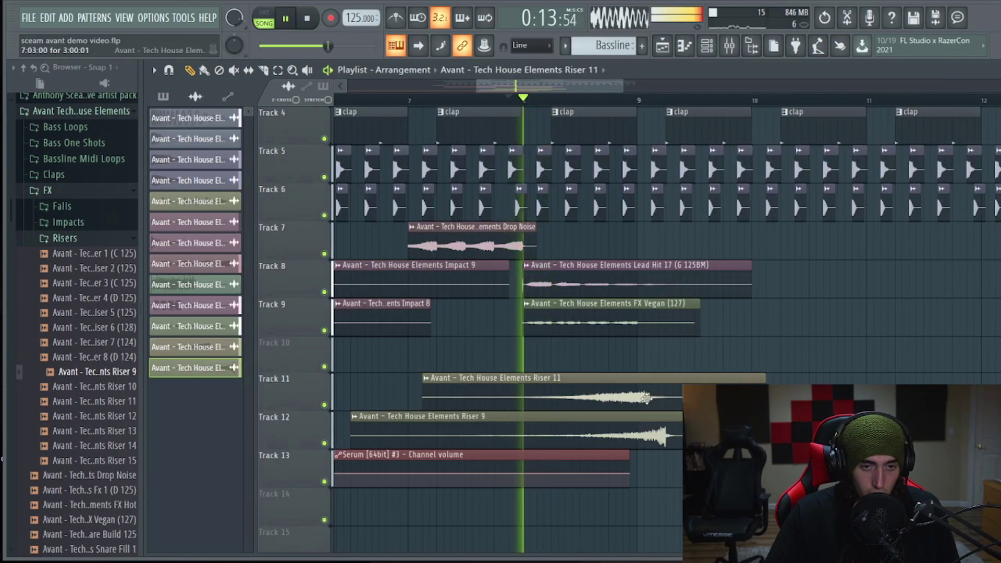
{"action": "key", "text": "space"}
{"action": "left_click_drag", "start_coordinate": [764, 401], "coordinate": [589, 400]}
{"action": "key", "text": "space"}
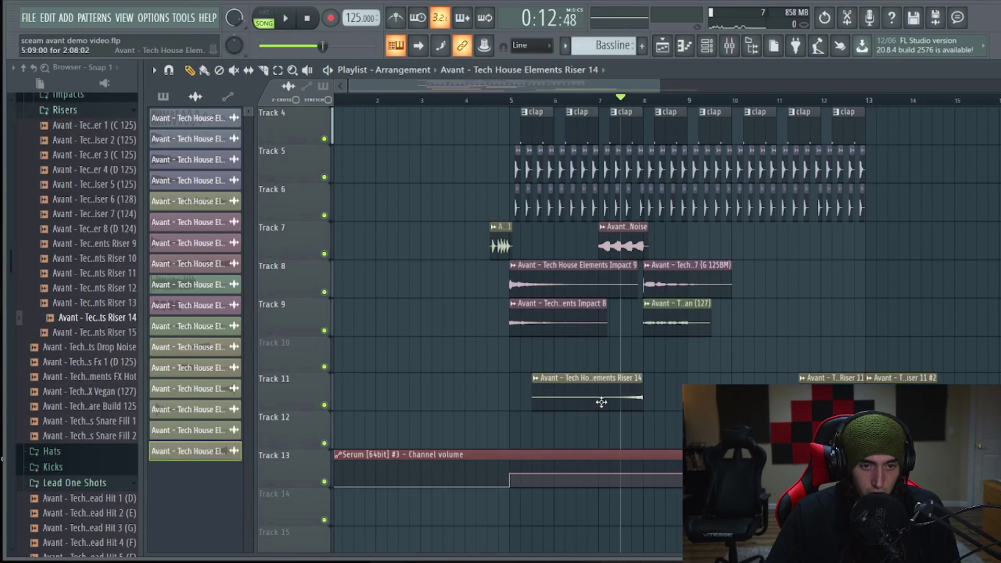
Step: Place the Riser 14 clip on Track 11 from step 5 of bar 6 to bar 9 and play it in context
{"action": "key", "text": "space"}
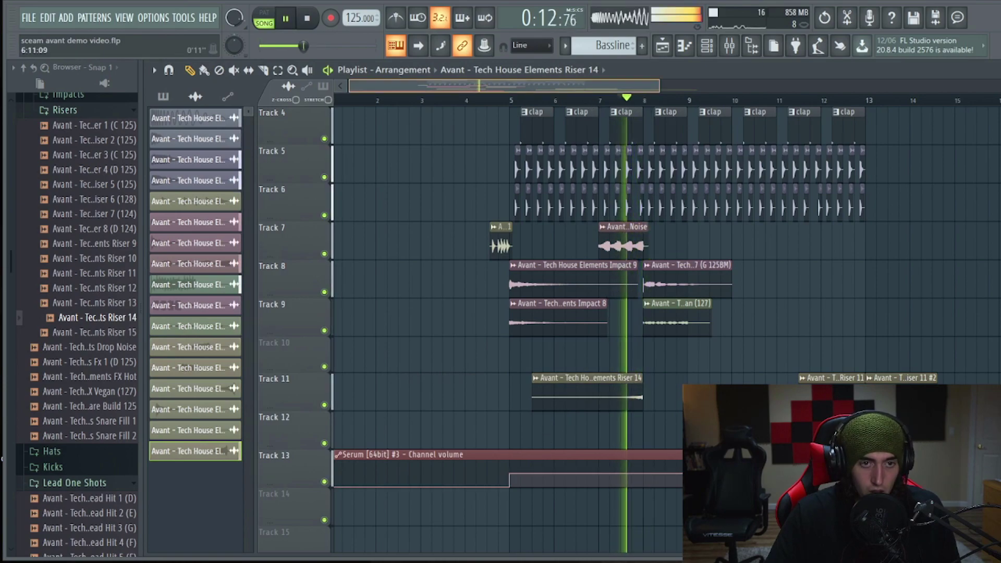
{"action": "scroll", "coordinate": [603, 407], "scroll_direction": "up", "scroll_amount": 4}
{"action": "left_click_drag", "start_coordinate": [657, 400], "coordinate": [763, 399]}
{"action": "key", "text": "space"}
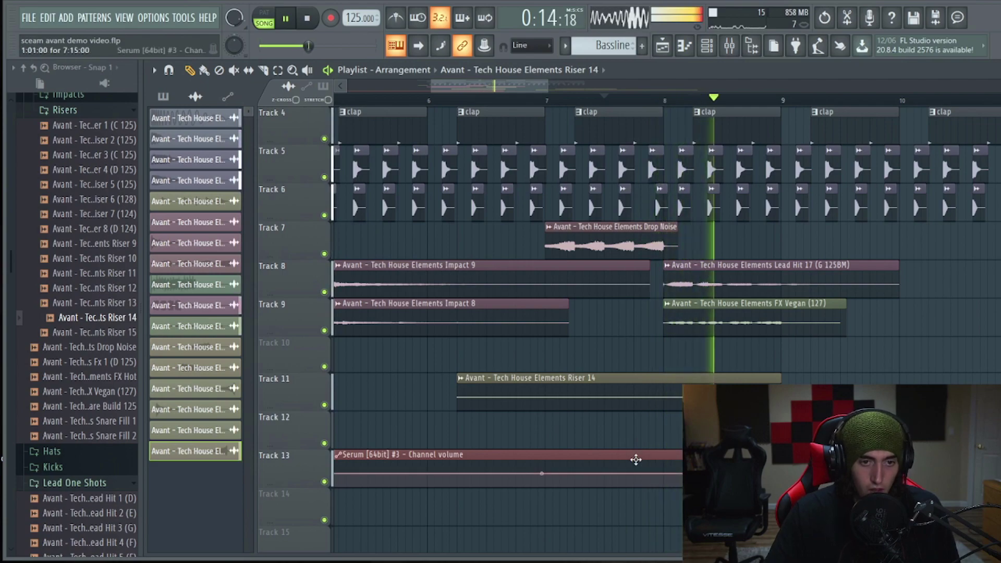
{"action": "scroll", "coordinate": [601, 402], "scroll_direction": "down", "scroll_amount": 4}
{"action": "key", "text": "space"}
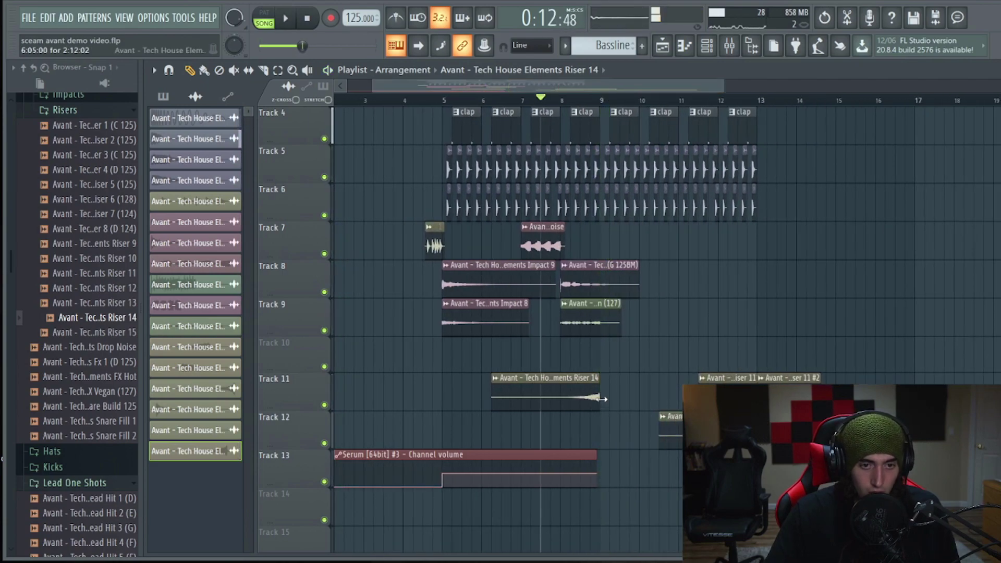
Step: Copy the Riser 14 clip to Track 10 at bar 10 and make the copy a unique sample
{"action": "double_click", "coordinate": [573, 392]}
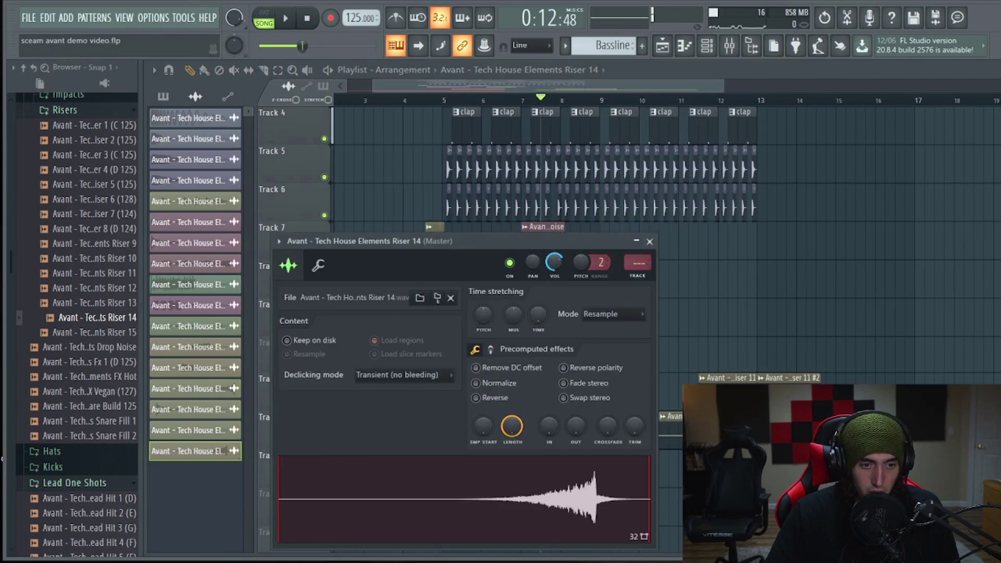
{"action": "left_click", "coordinate": [647, 344]}
{"action": "left_click", "coordinate": [643, 343]}
{"action": "left_click", "coordinate": [664, 437]}
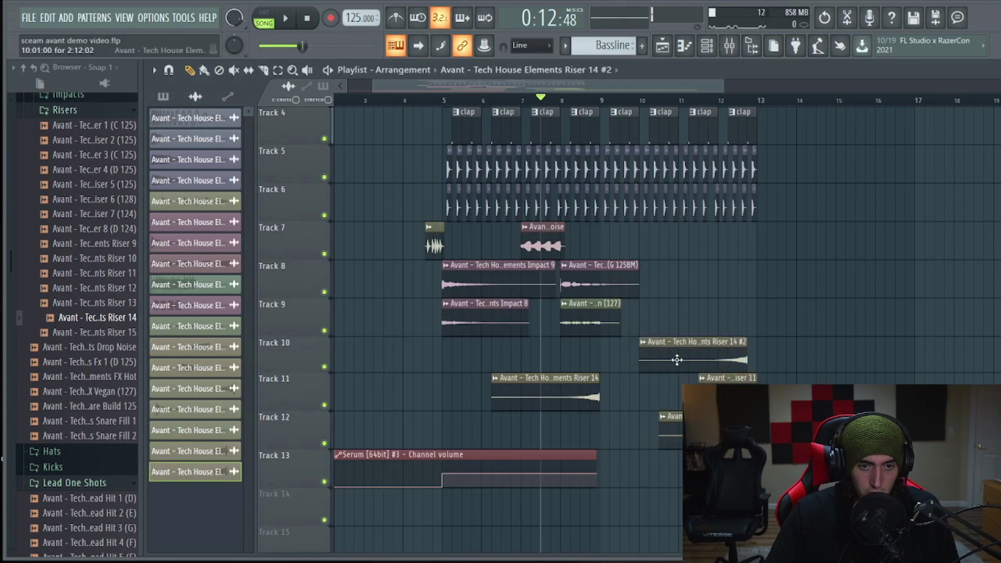
Step: Reverse the Riser 14 #2 sample and place its trimmed clip on Track 11 at bar 9, directly after Riser 14
{"action": "double_click", "coordinate": [676, 360]}
{"action": "left_click", "coordinate": [370, 277]}
{"action": "left_click", "coordinate": [658, 358]}
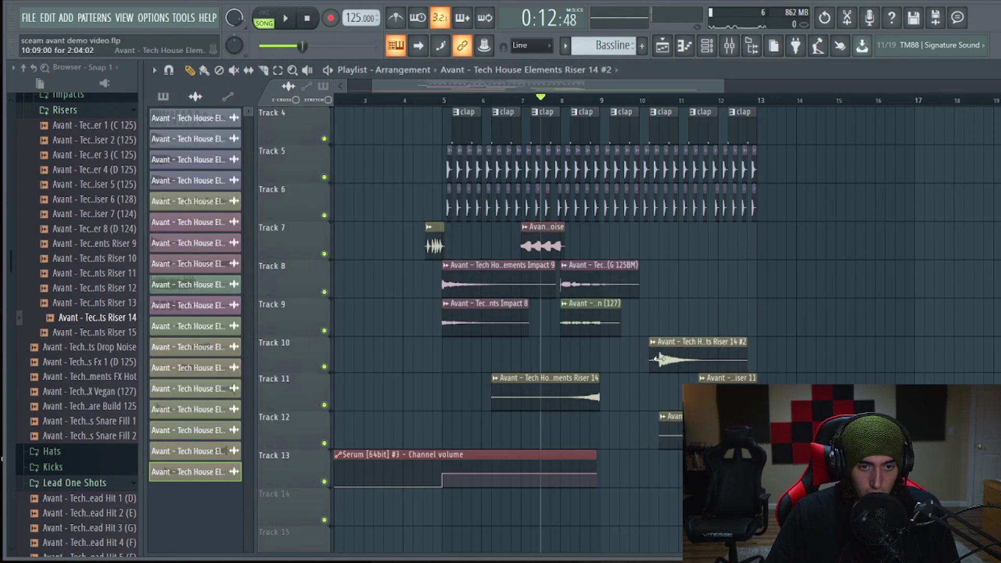
{"action": "left_click_drag", "start_coordinate": [672, 365], "coordinate": [604, 401]}
{"action": "key", "text": "space"}
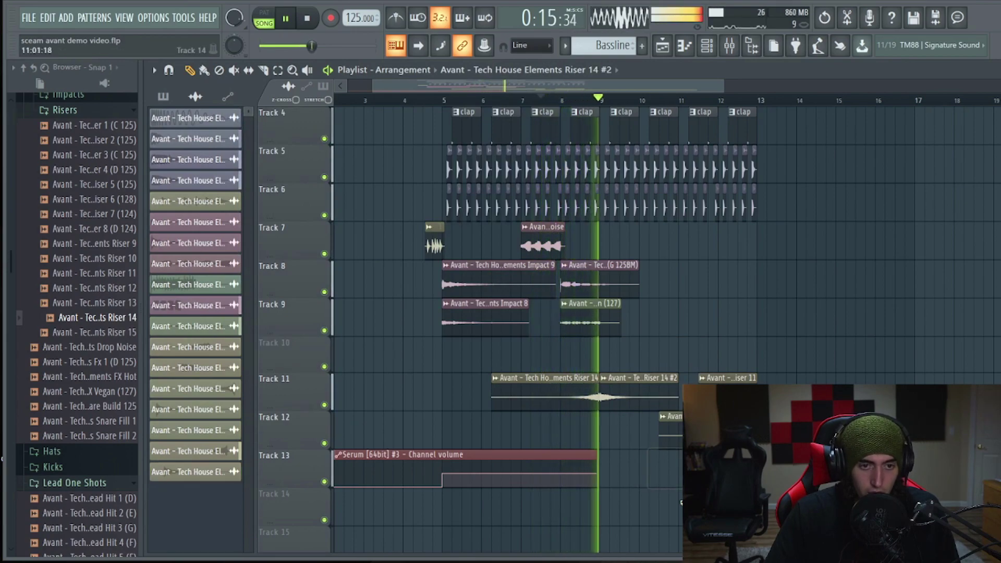
Step: Lower the channel volumes of the Riser 14 #2 and Riser 14 samples while playing the section
{"action": "double_click", "coordinate": [630, 401]}
{"action": "left_click_drag", "start_coordinate": [430, 139], "coordinate": [431, 157]}
{"action": "key", "text": "space"}
{"action": "key", "text": "space"}
{"action": "double_click", "coordinate": [569, 380]}
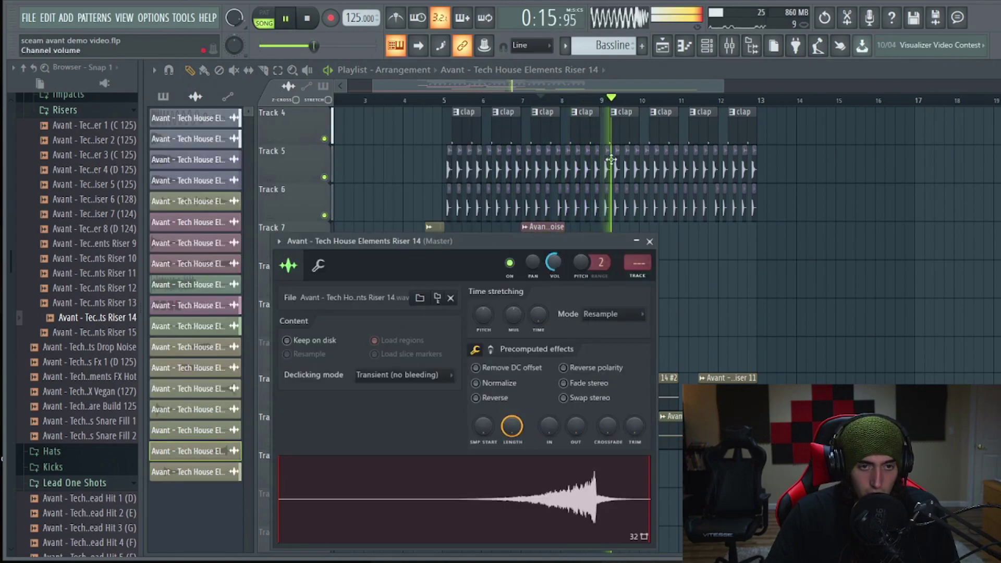
{"action": "left_click", "coordinate": [583, 86]}
{"action": "scroll", "coordinate": [730, 323], "scroll_direction": "up", "scroll_amount": 3}
{"action": "scroll", "coordinate": [750, 386], "scroll_direction": "down", "scroll_amount": 3}
{"action": "key", "text": "space"}
Step: Play the arrangement from the middle of bar 8 into bar 10 to check the riser transition
{"action": "scroll", "coordinate": [659, 262], "scroll_direction": "up", "scroll_amount": 3}
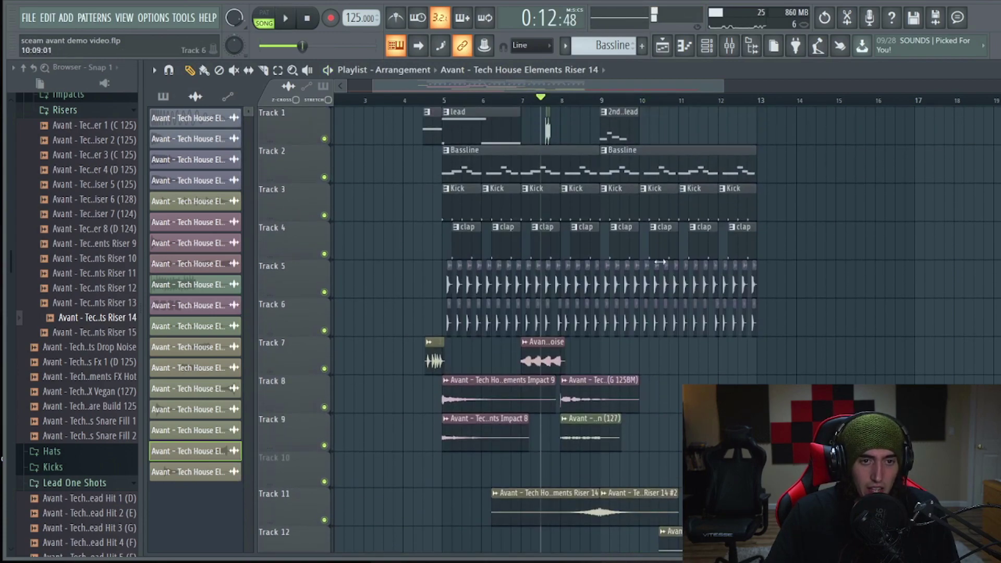
{"action": "left_click", "coordinate": [580, 102]}
{"action": "key", "text": "space"}
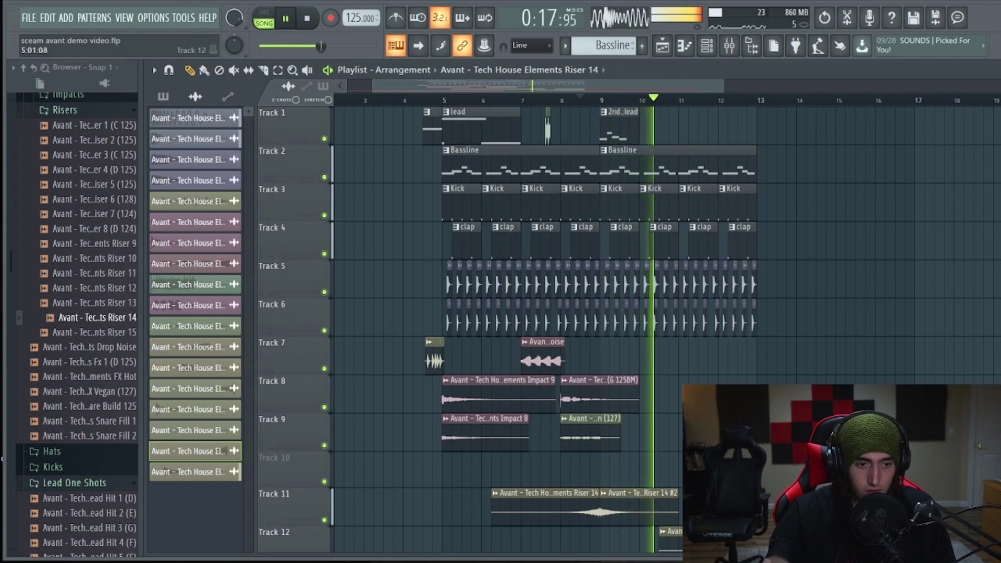
{"action": "key", "text": "space"}
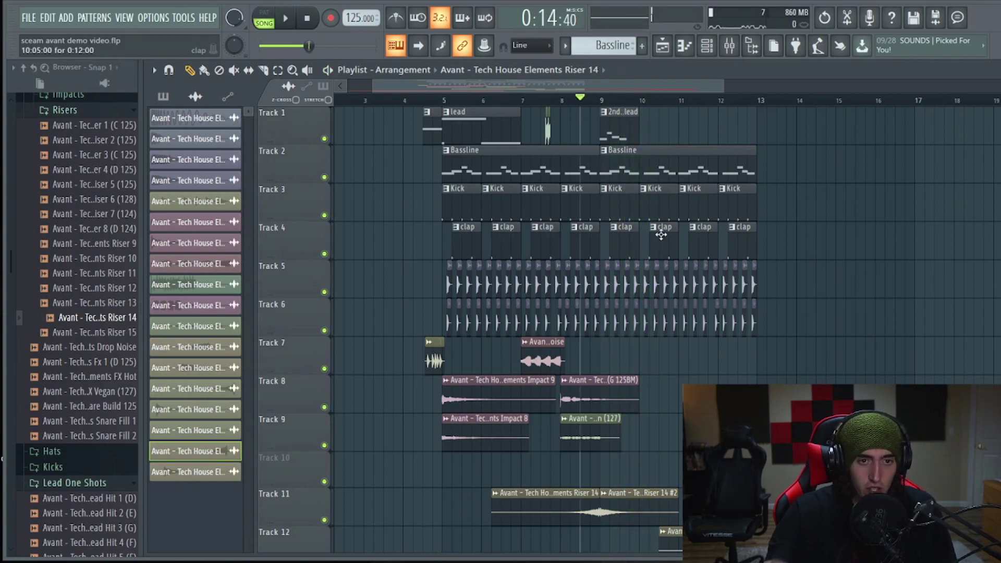
{"action": "scroll", "coordinate": [614, 87], "scroll_direction": "up", "scroll_amount": 3}
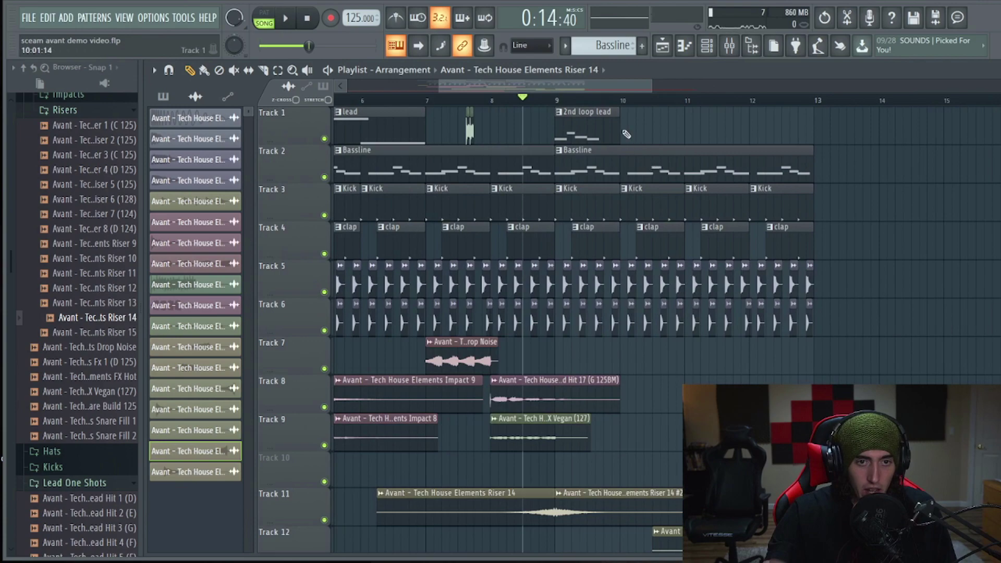
{"action": "scroll", "coordinate": [518, 156], "scroll_direction": "down", "scroll_amount": 1}
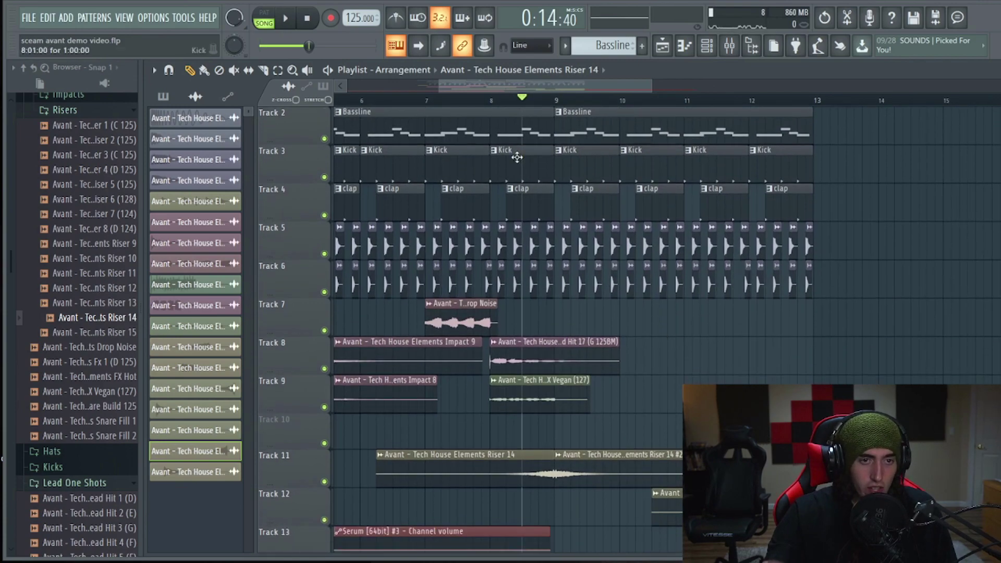
Step: Collapse the Risers, Lead One Shots and FX folders of the Avant Tech House Elements pack
{"action": "scroll", "coordinate": [82, 346], "scroll_direction": "up", "scroll_amount": 5}
{"action": "left_click", "coordinate": [64, 376]}
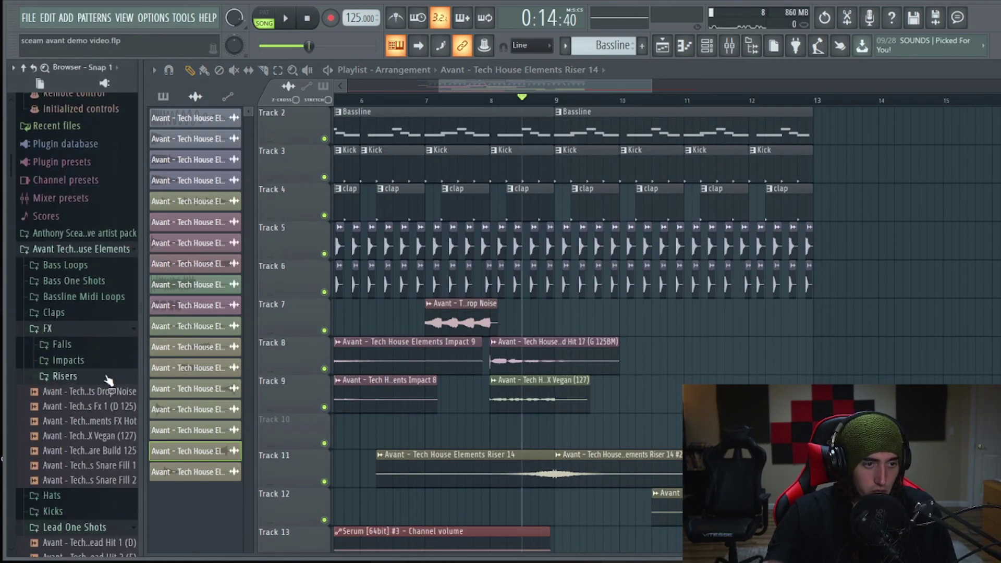
{"action": "scroll", "coordinate": [73, 339], "scroll_direction": "down", "scroll_amount": 2}
{"action": "left_click", "coordinate": [71, 440]}
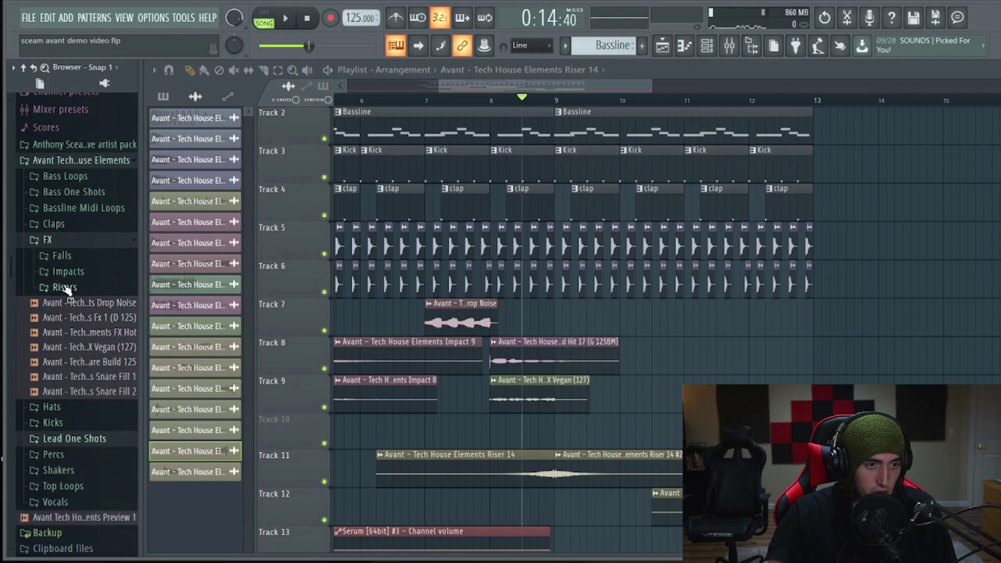
{"action": "left_click", "coordinate": [66, 287]}
{"action": "left_click", "coordinate": [78, 303]}
{"action": "left_click", "coordinate": [67, 288]}
{"action": "left_click", "coordinate": [63, 250]}
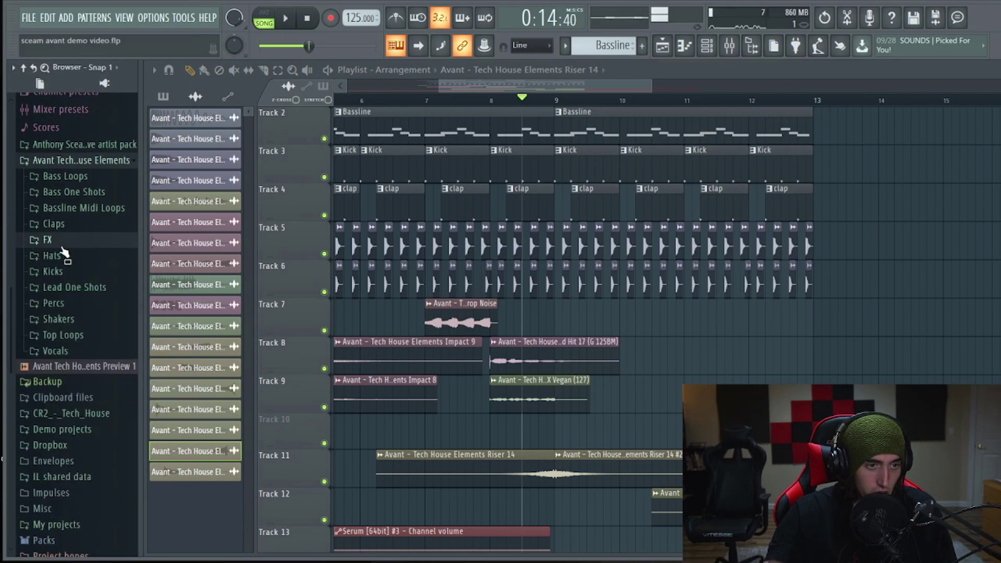
Step: Place Shaker Loop 7 (128) from the Shakers folder on Track 10 at bar 9, fitted to two bars, and play the section
{"action": "left_click", "coordinate": [83, 316]}
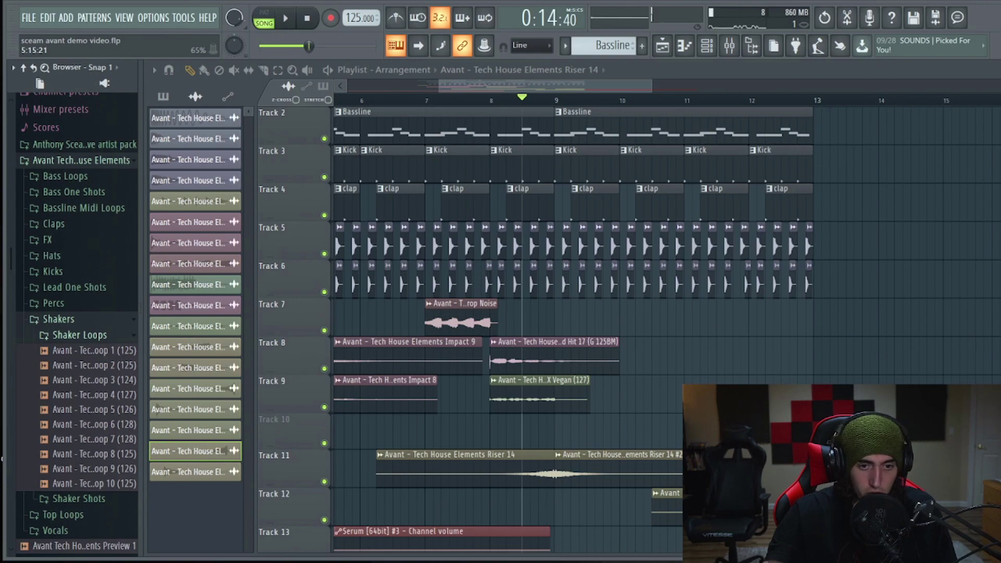
{"action": "left_click_drag", "start_coordinate": [91, 438], "coordinate": [575, 420]}
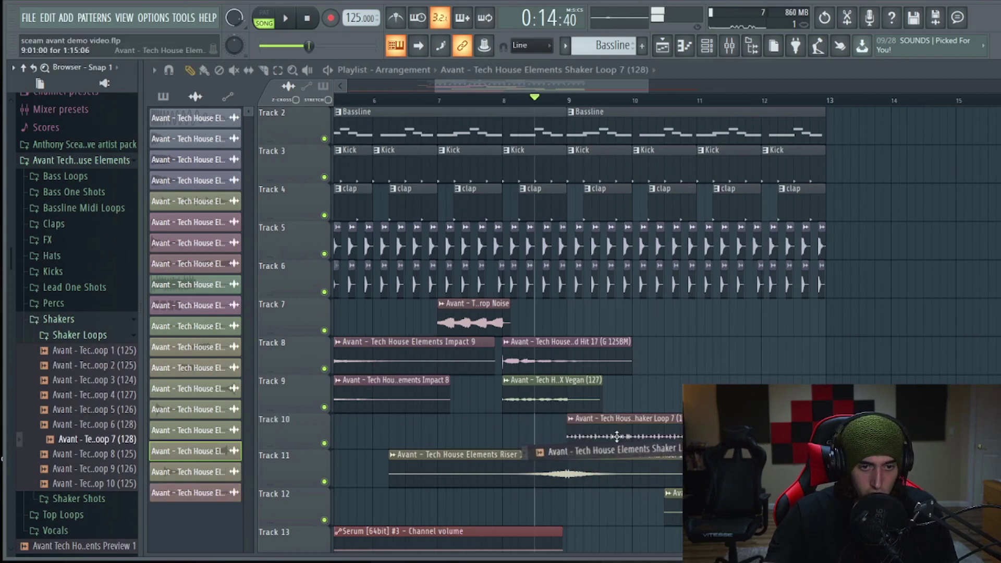
{"action": "scroll", "coordinate": [625, 437], "scroll_direction": "down", "scroll_amount": 1}
{"action": "key", "text": "space"}
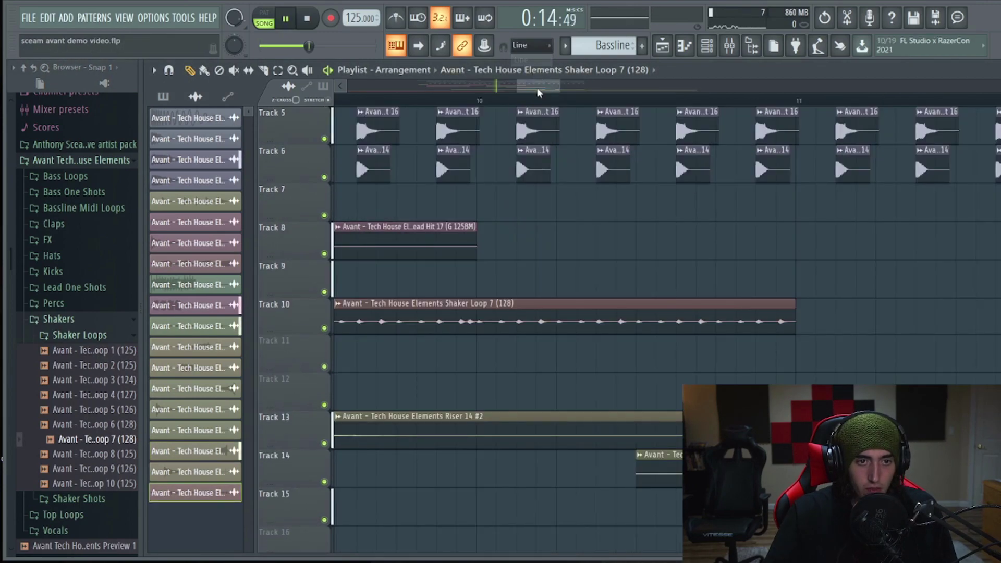
{"action": "scroll", "coordinate": [537, 89], "scroll_direction": "down", "scroll_amount": 4}
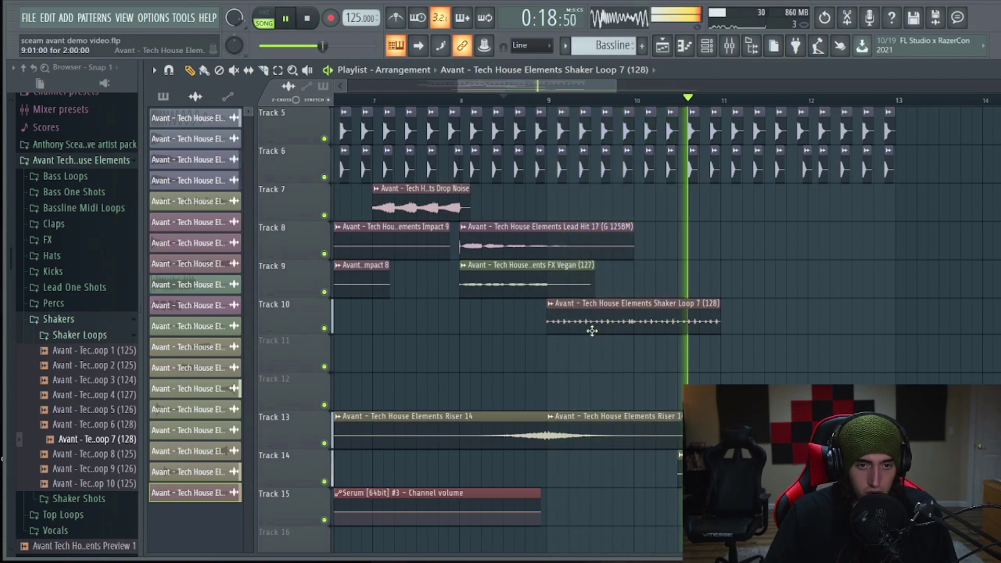
{"action": "key", "text": "space"}
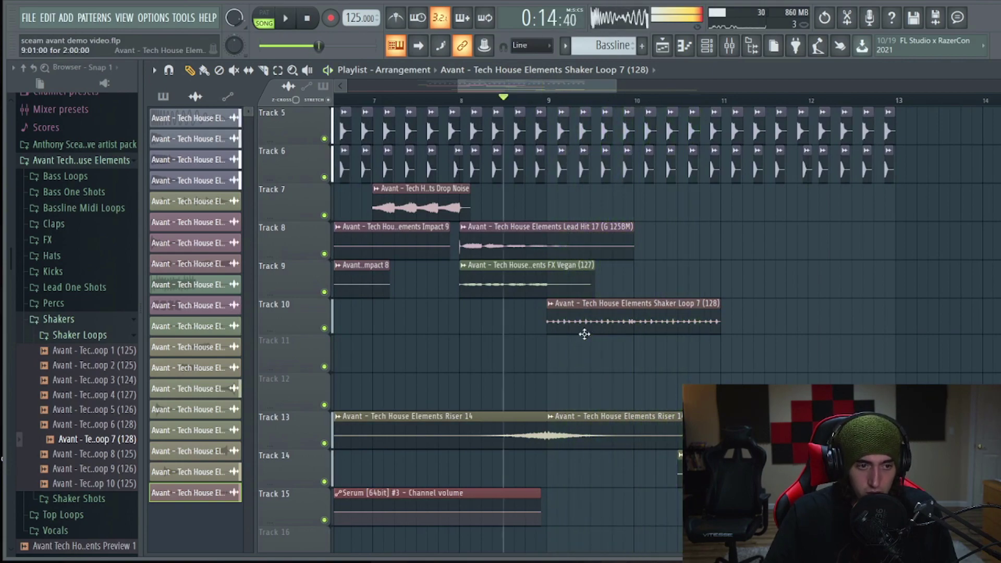
Step: Place Shaker Loop 4 (127) on Track 11 at bar 9, fit its end to bar 11 with snapping temporarily off, and play the section
{"action": "left_click_drag", "start_coordinate": [88, 395], "coordinate": [584, 349]}
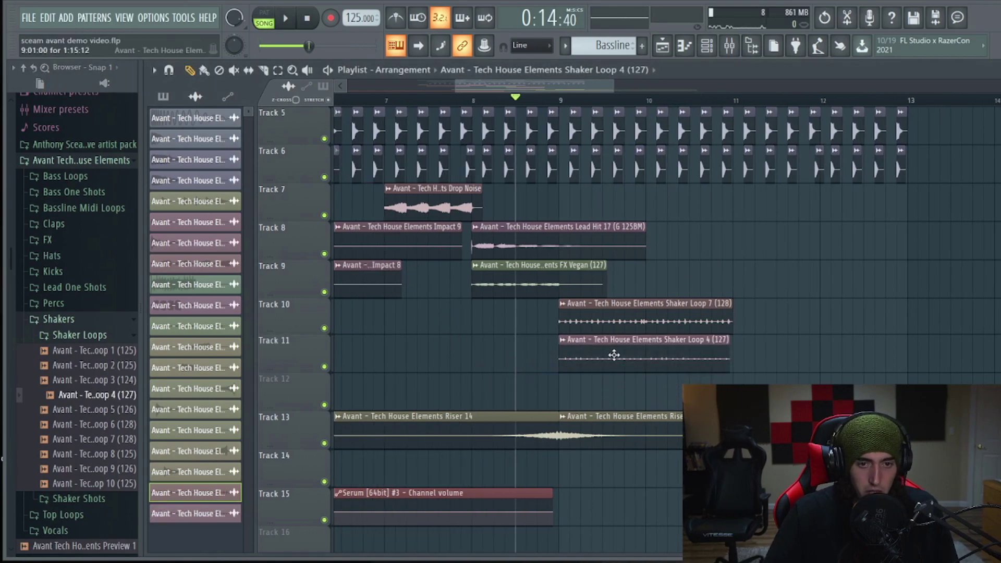
{"action": "scroll", "coordinate": [543, 86], "scroll_direction": "up", "scroll_amount": 5}
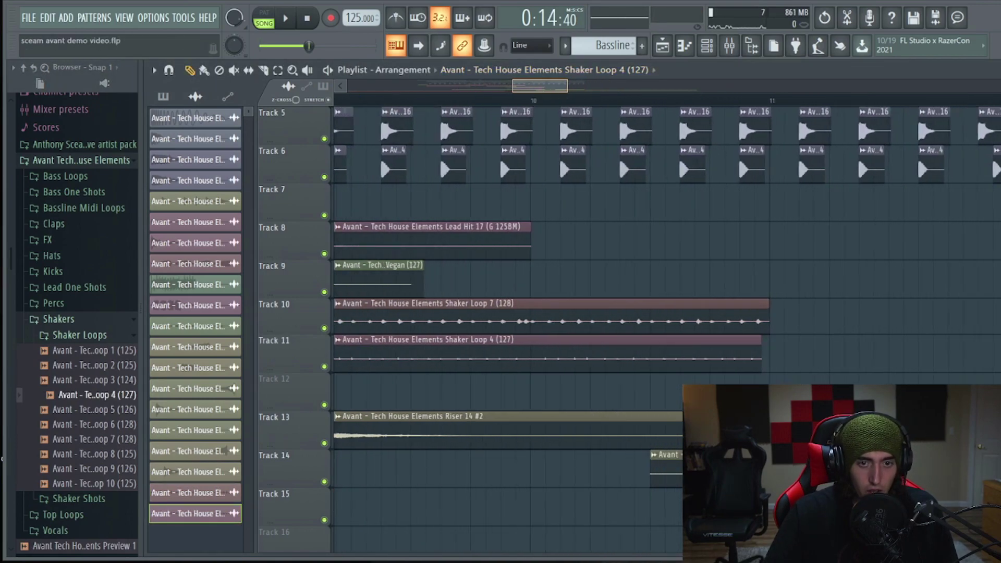
{"action": "left_click", "coordinate": [521, 46]}
{"action": "left_click", "coordinate": [522, 44]}
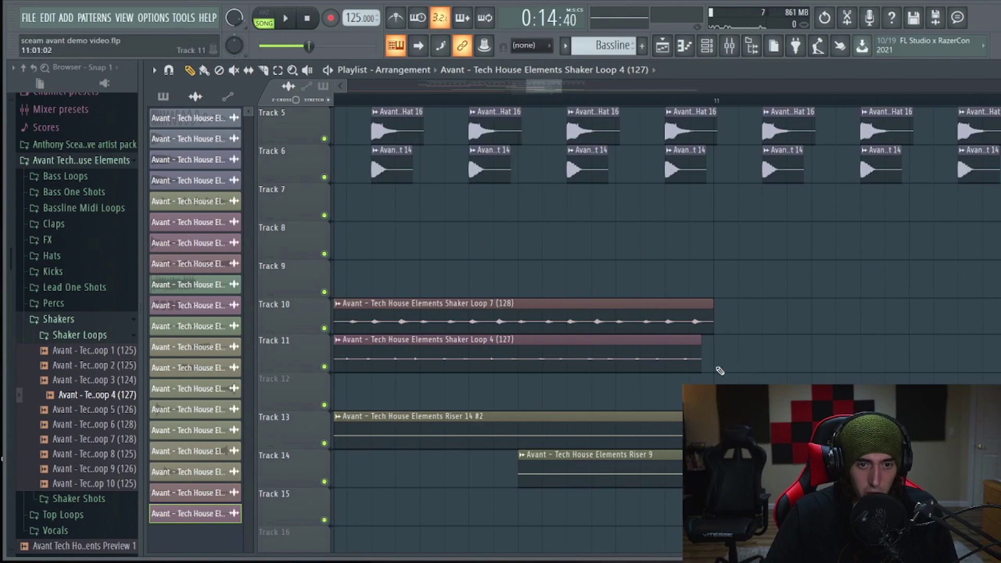
{"action": "left_click", "coordinate": [538, 46]}
{"action": "left_click", "coordinate": [535, 60]}
{"action": "key", "text": "space"}
{"action": "scroll", "coordinate": [537, 88], "scroll_direction": "down", "scroll_amount": 5}
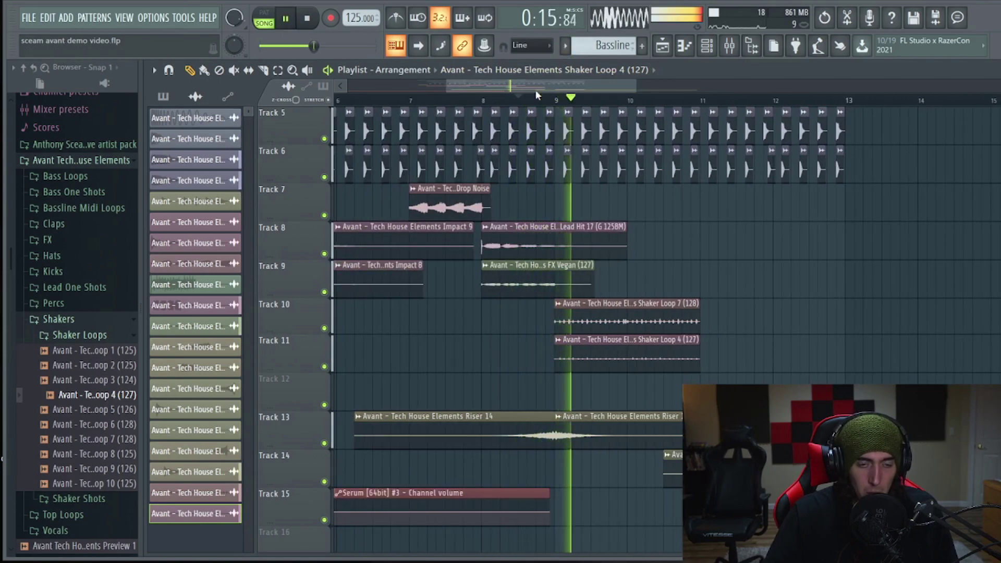
Step: Duplicate both shaker loop clips on Tracks 10 and 11 so they repeat from bar 11
{"action": "left_click_drag", "start_coordinate": [710, 371], "coordinate": [574, 311]}
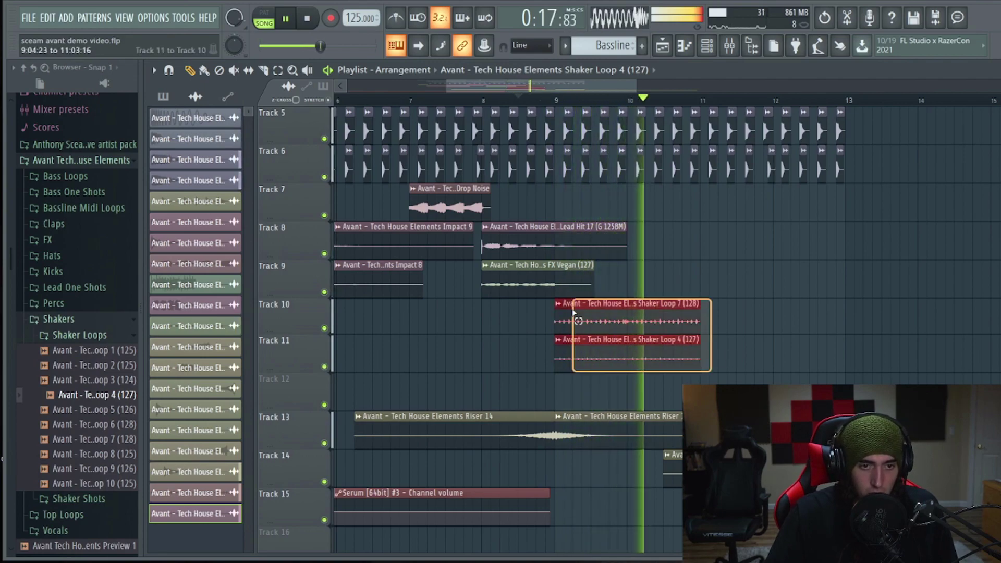
{"action": "left_click_drag", "start_coordinate": [981, 238], "coordinate": [836, 239]}
{"action": "key", "text": "space"}
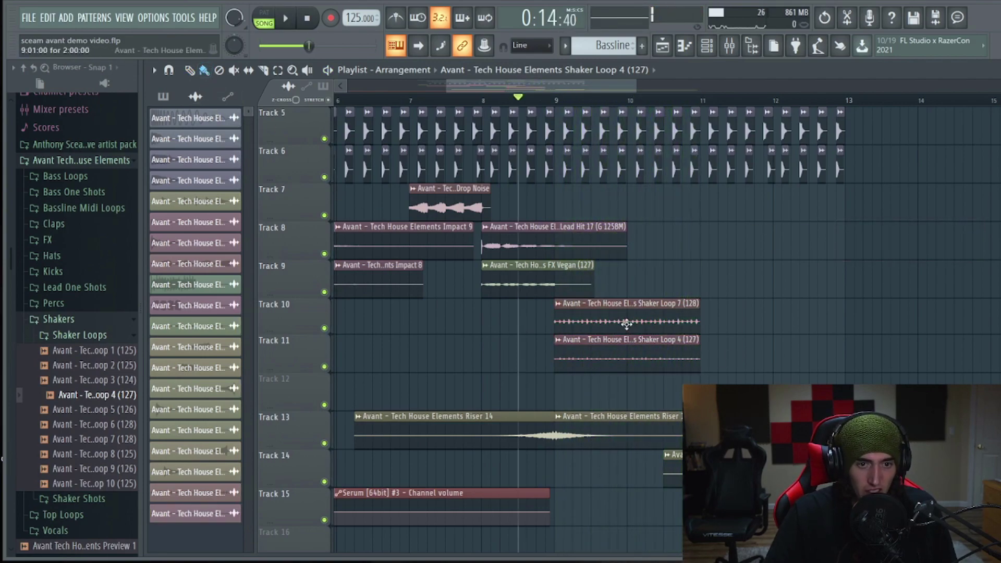
{"action": "left_click", "coordinate": [707, 325]}
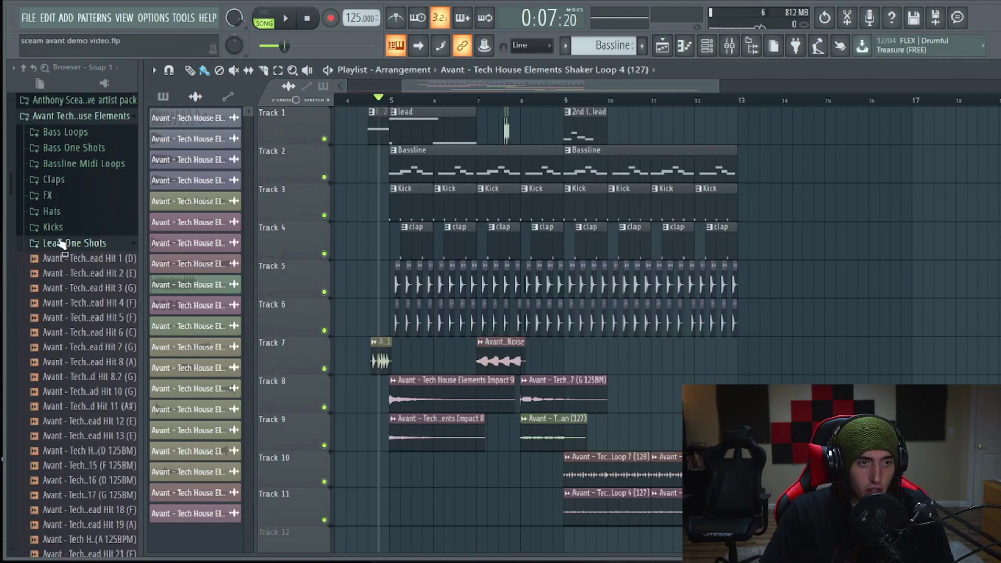
Step: Audition several lead hits from number 15 onward and place Lead Hit 19 (A) on Track 1 just before bar 11
{"action": "scroll", "coordinate": [78, 285], "scroll_direction": "down", "scroll_amount": 4}
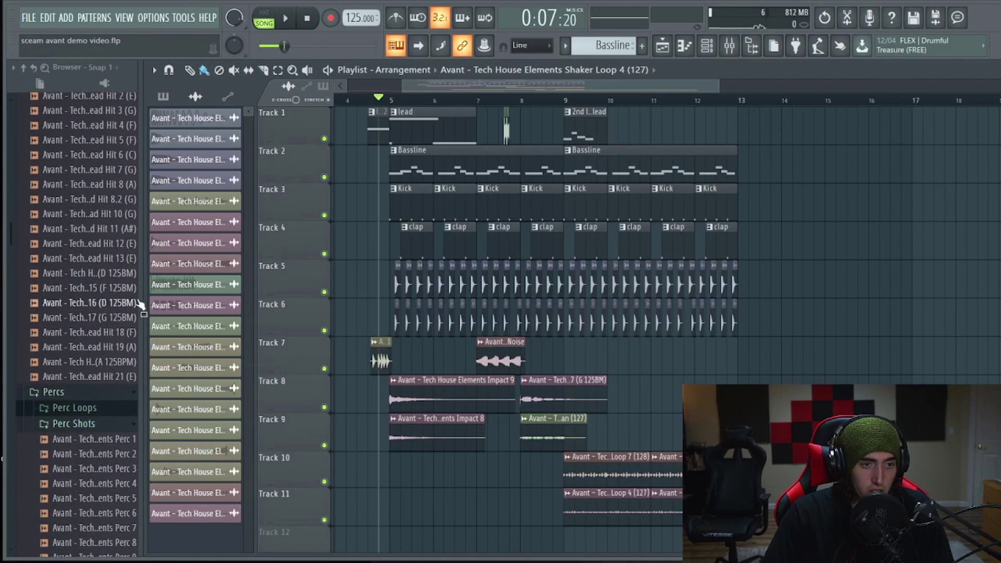
{"action": "left_click", "coordinate": [121, 287]}
{"action": "left_click", "coordinate": [120, 303]}
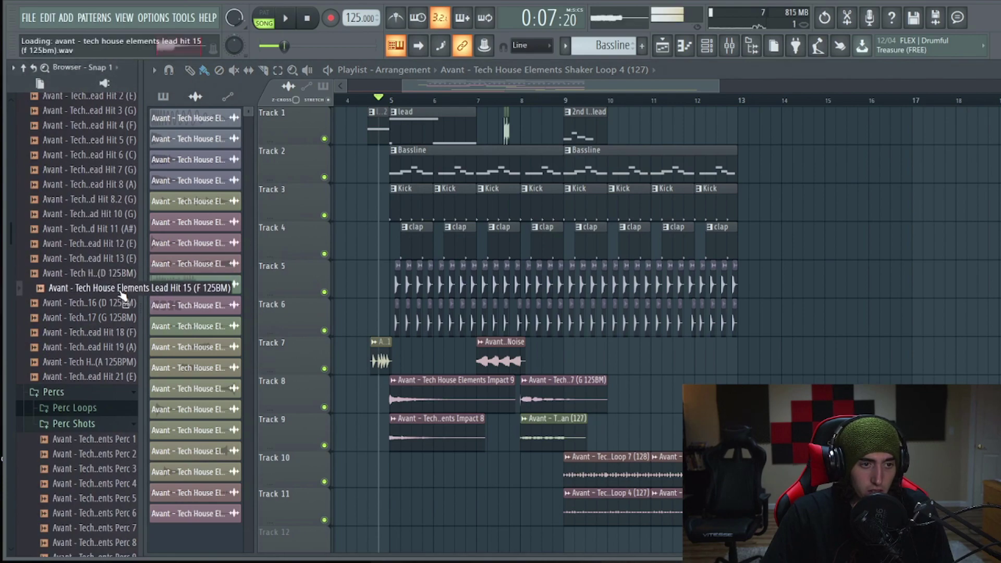
{"action": "left_click", "coordinate": [117, 318]}
{"action": "left_click", "coordinate": [117, 348]}
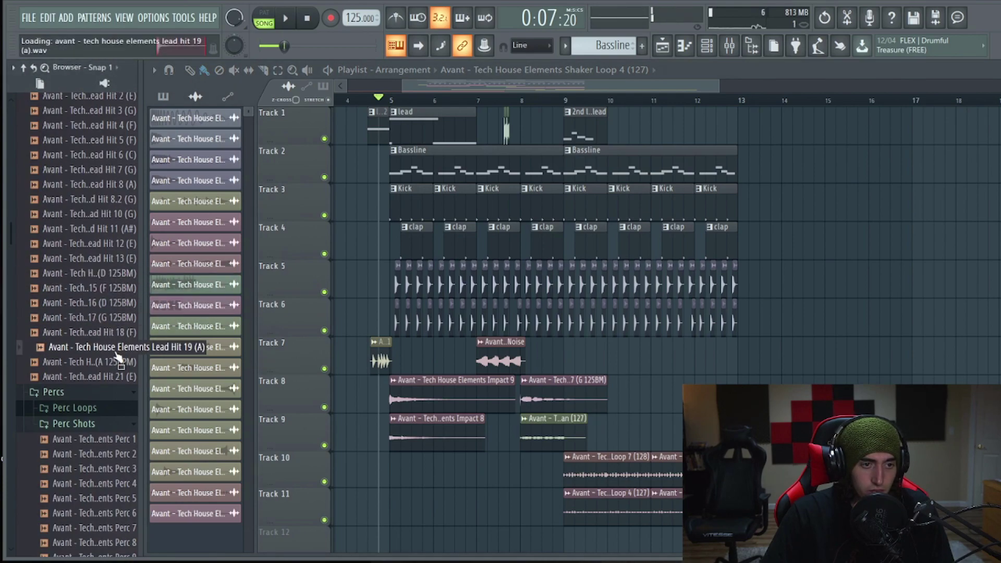
{"action": "left_click_drag", "start_coordinate": [90, 358], "coordinate": [802, 200]}
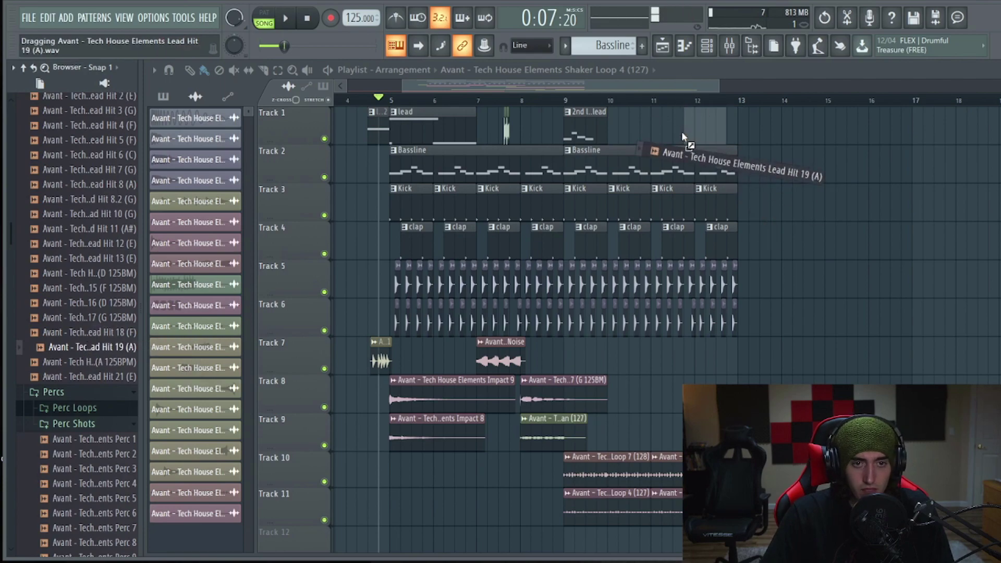
{"action": "left_click_drag", "start_coordinate": [683, 133], "coordinate": [683, 133]}
Step: Play the section, shorten the Lead Hit 19 clip on Track 1 to half a bar, and repeat it as five consecutive clips
{"action": "scroll", "coordinate": [643, 90], "scroll_direction": "up", "scroll_amount": 4}
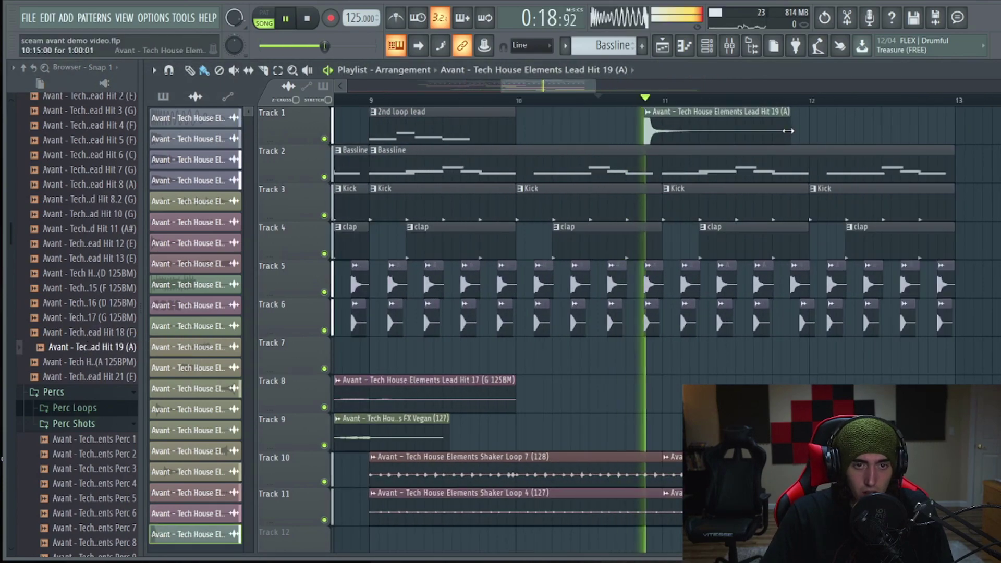
{"action": "left_click_drag", "start_coordinate": [787, 130], "coordinate": [736, 134]}
{"action": "key", "text": "space"}
{"action": "left_click_drag", "start_coordinate": [790, 131], "coordinate": [783, 131]}
{"action": "left_click_drag", "start_coordinate": [783, 132], "coordinate": [746, 132]}
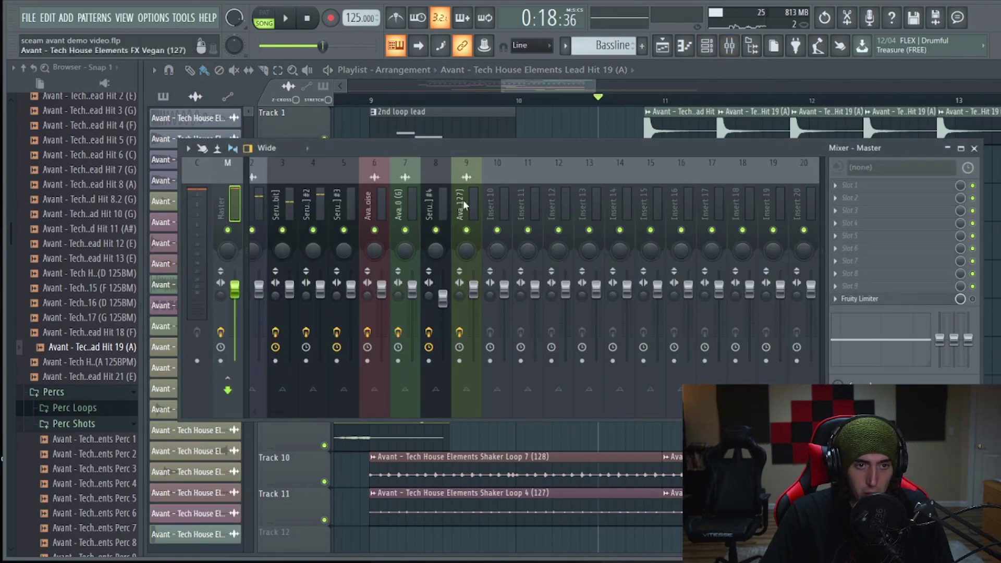
Step: Route the Lead Hit 19 channel to mixer insert 10 and load Fruity Delay 3 in its second effect slot
{"action": "right_click", "coordinate": [497, 205]}
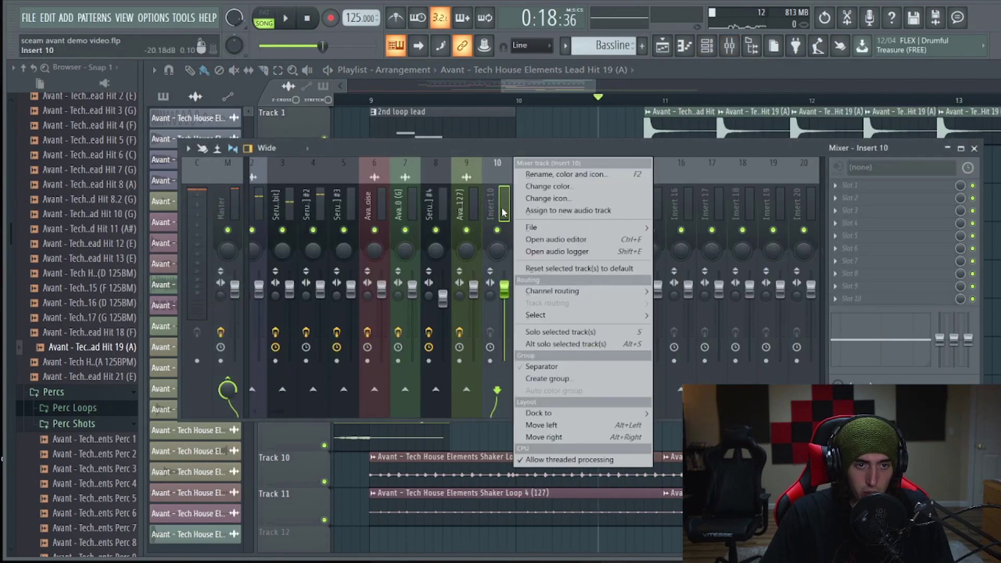
{"action": "mouse_move", "coordinate": [536, 288]}
{"action": "left_click", "coordinate": [729, 288]}
{"action": "left_click", "coordinate": [850, 209]}
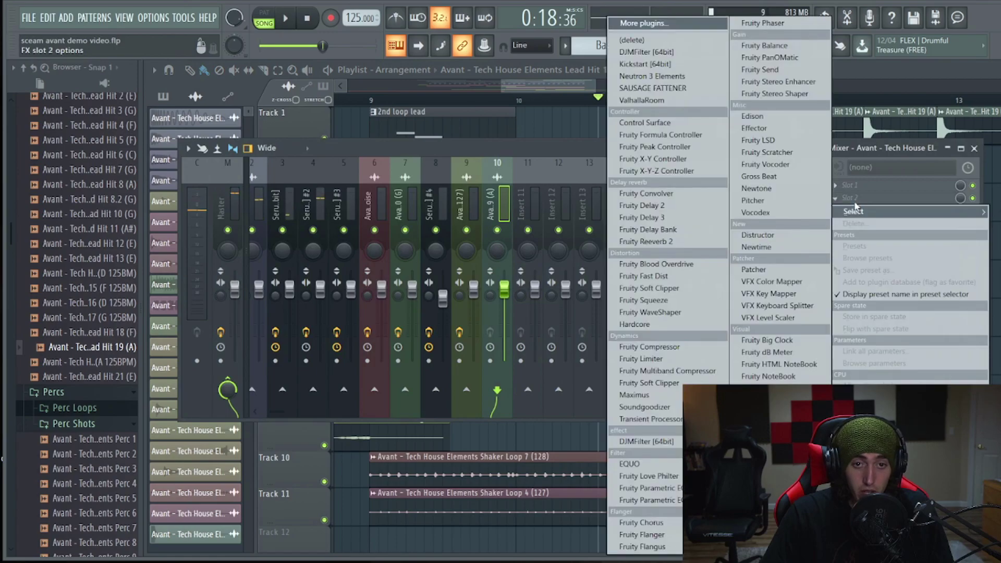
{"action": "left_click", "coordinate": [646, 219]}
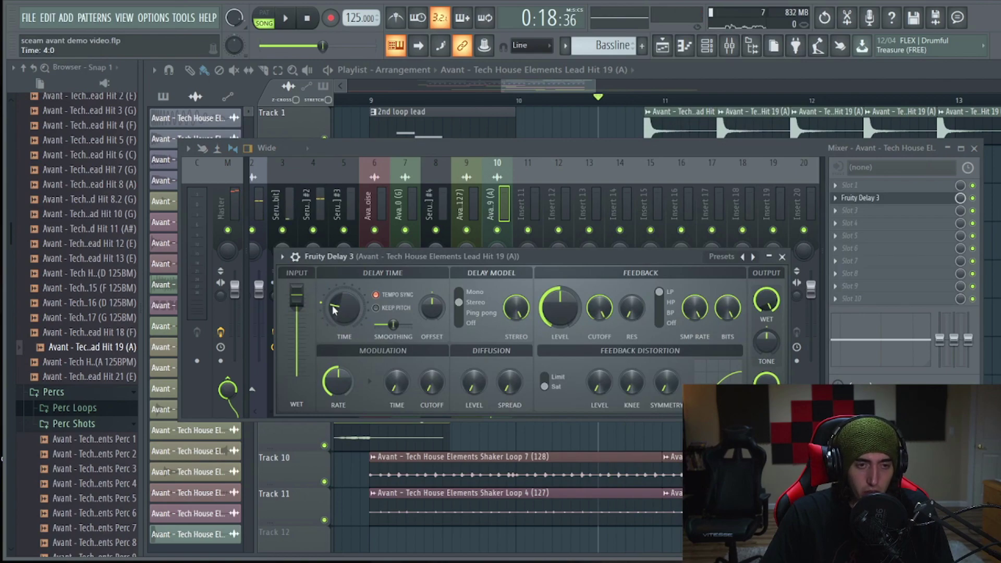
Step: Adjust the delay time of Fruity Delay 3 by ear while playing the lead hits
{"action": "key", "text": "space"}
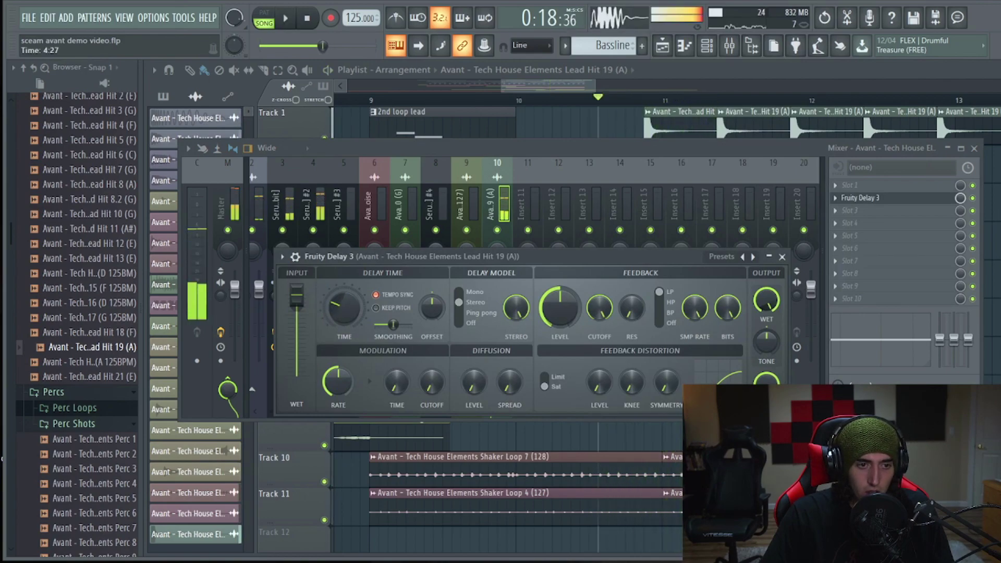
{"action": "key", "text": "space"}
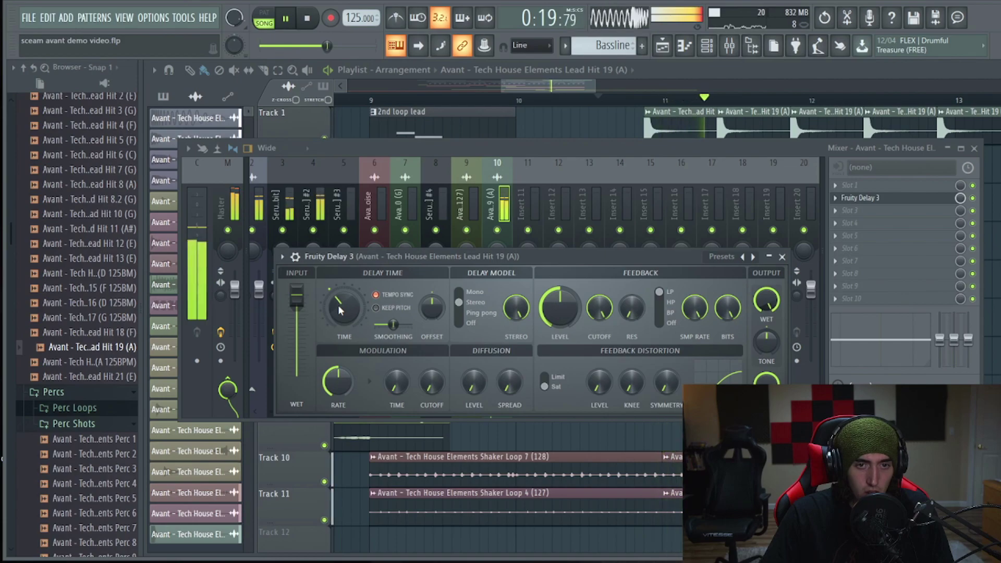
{"action": "key", "text": "space"}
{"action": "left_click_drag", "start_coordinate": [341, 311], "coordinate": [341, 304]}
{"action": "key", "text": "space"}
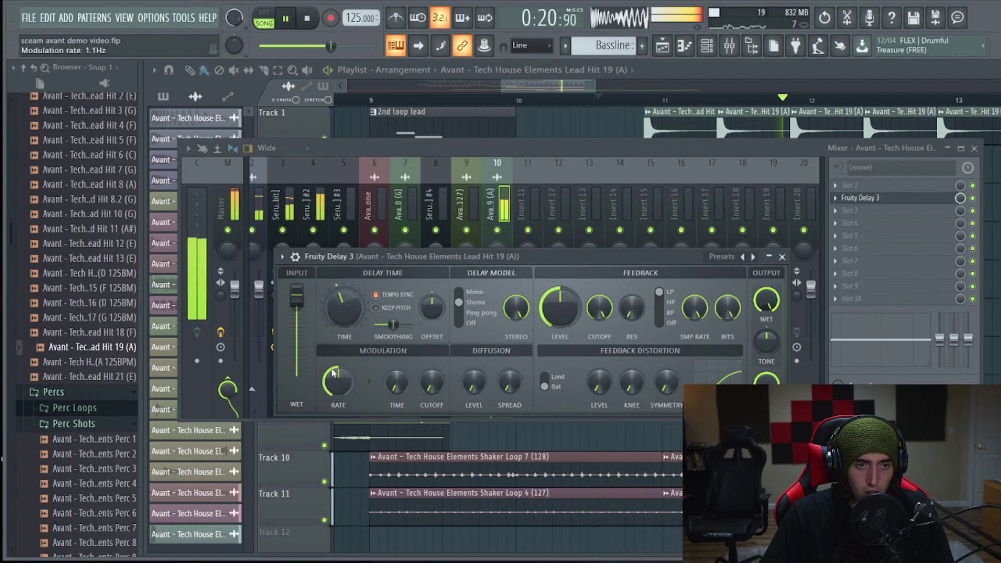
{"action": "key", "text": "space"}
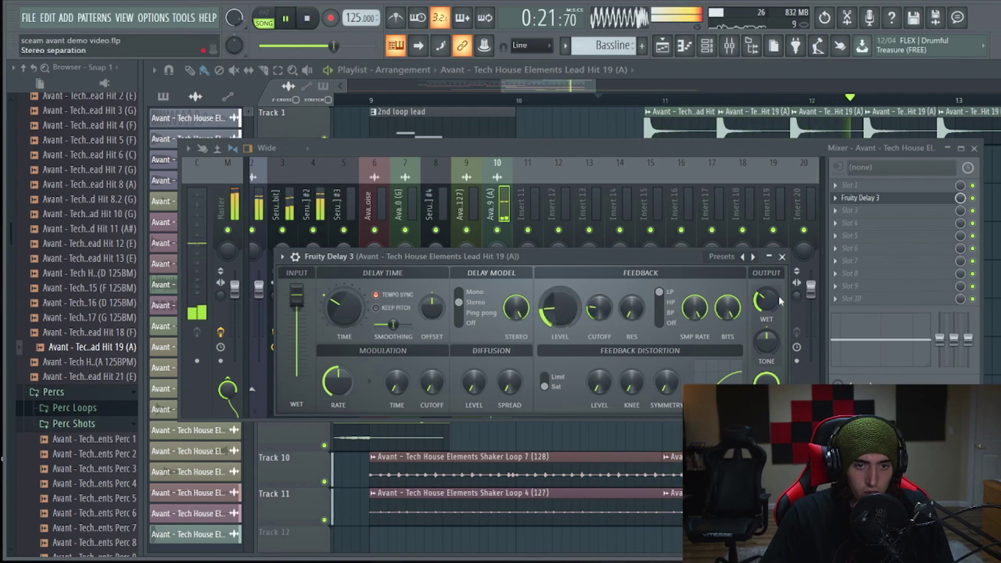
Step: Shape the delay's feedback level, cutoff and wet output by ear during playback, and reset its feedback resonance to default
{"action": "key", "text": "space"}
{"action": "key", "text": "space"}
{"action": "key", "text": "space"}
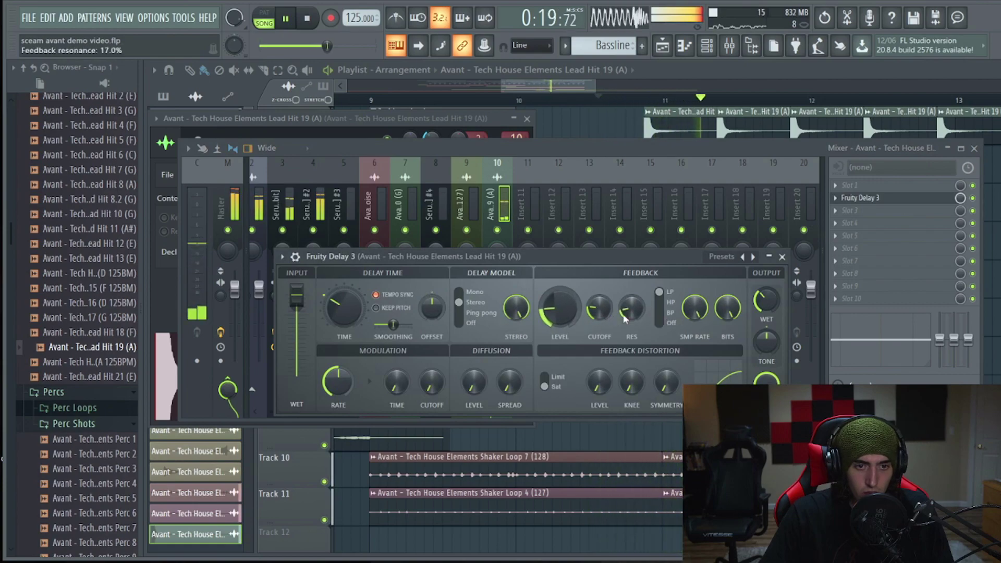
{"action": "right_click", "coordinate": [624, 319]}
{"action": "left_click", "coordinate": [622, 323]}
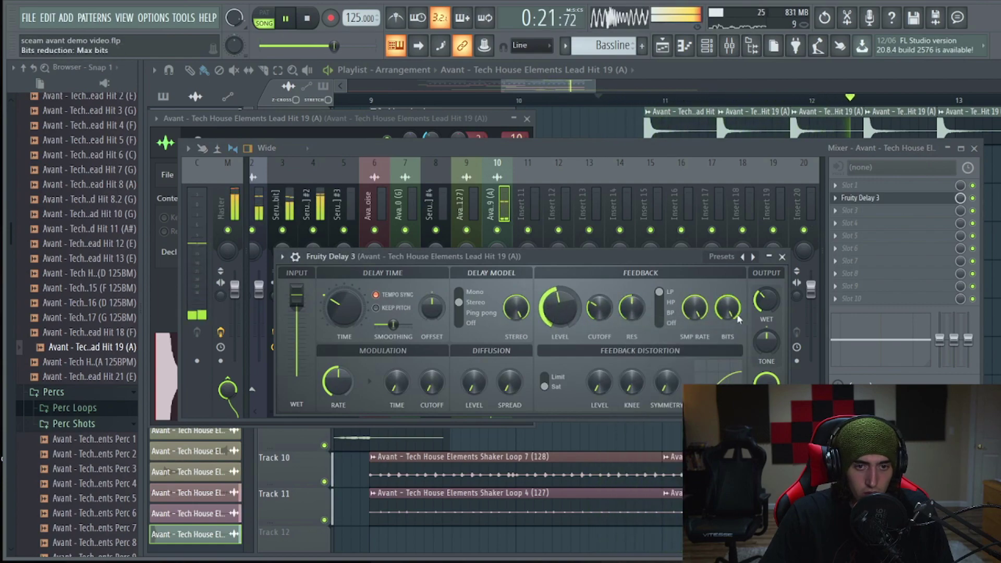
{"action": "key", "text": "space"}
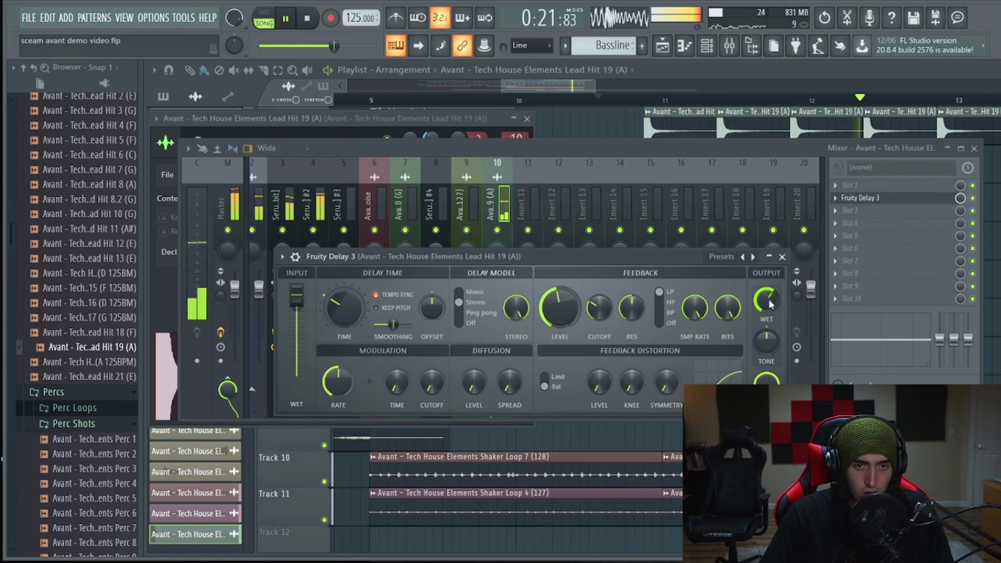
{"action": "key", "text": "space"}
Step: Play the arrangement from just after bar 10 to check the delayed lead hits
{"action": "left_click", "coordinate": [561, 87]}
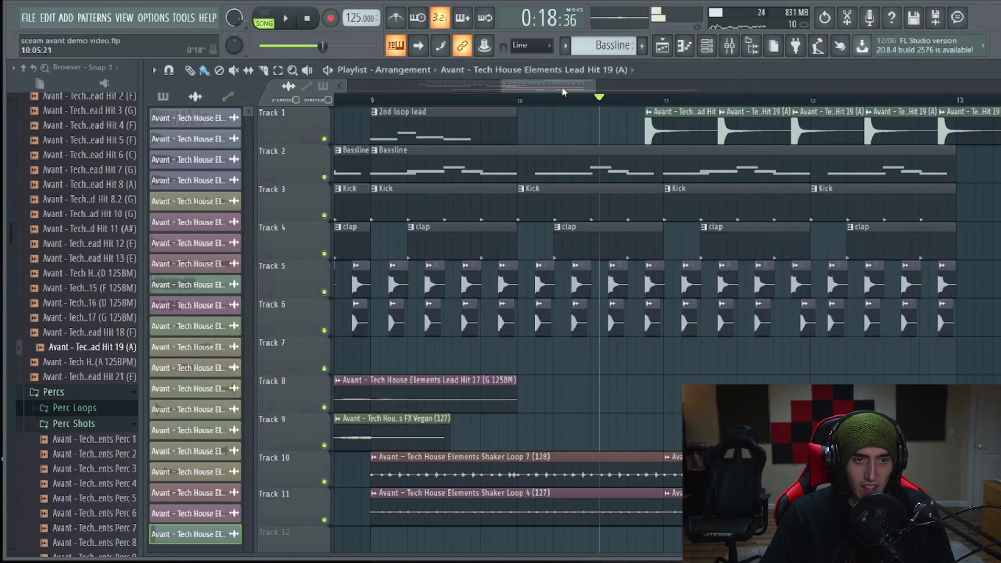
{"action": "scroll", "coordinate": [561, 86], "scroll_direction": "down", "scroll_amount": 2}
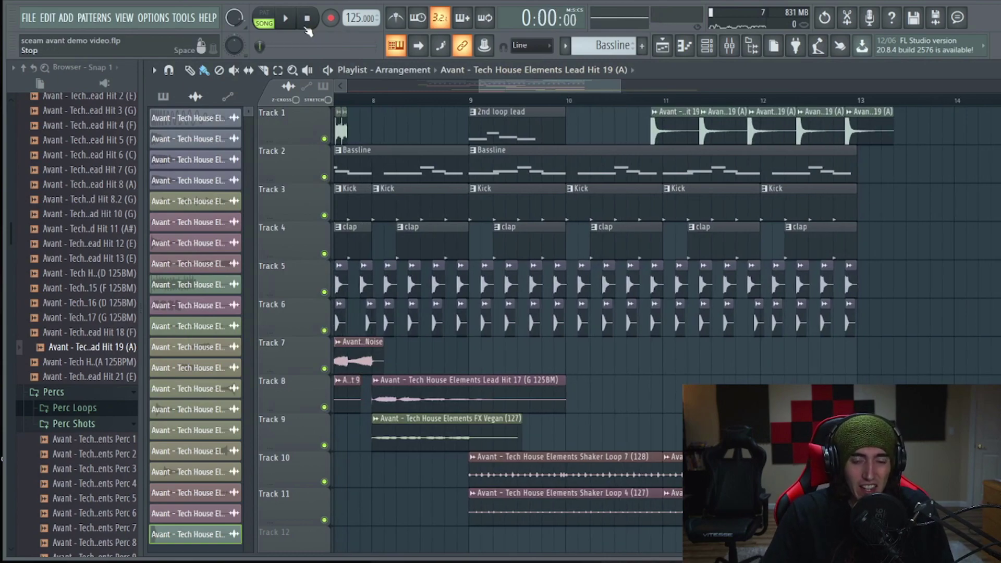
{"action": "key", "text": "space"}
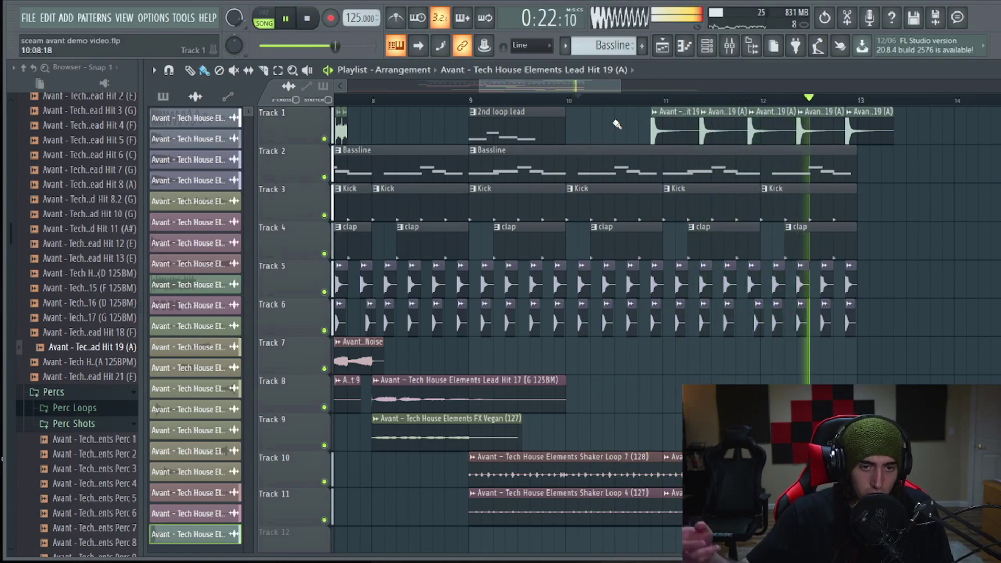
{"action": "key", "text": "space"}
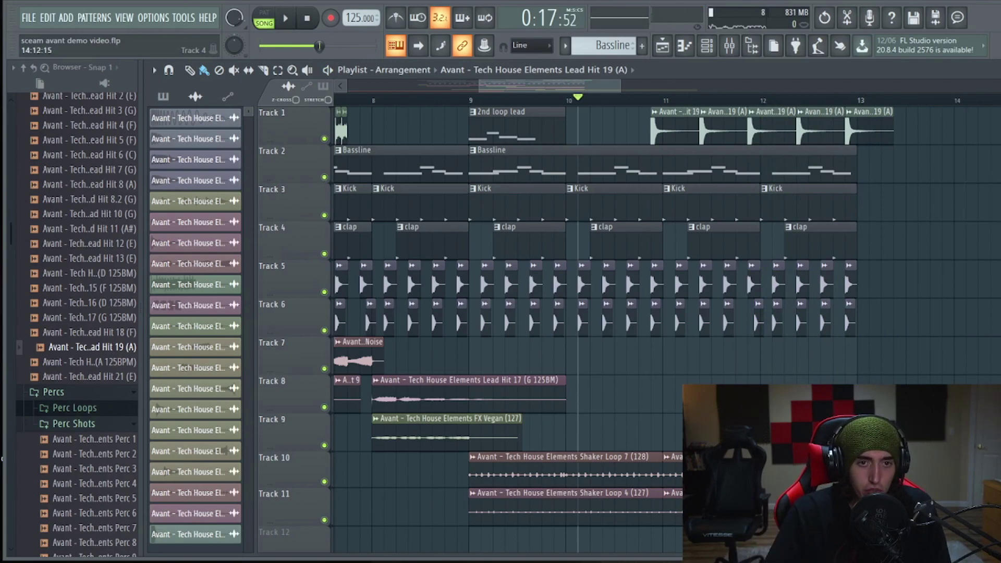
Step: Load Fruity Reeverb 2 in the fourth effect slot of Lead Hit 19's mixer track and play the section
{"action": "scroll", "coordinate": [589, 99], "scroll_direction": "down", "scroll_amount": 4}
{"action": "double_click", "coordinate": [636, 122]}
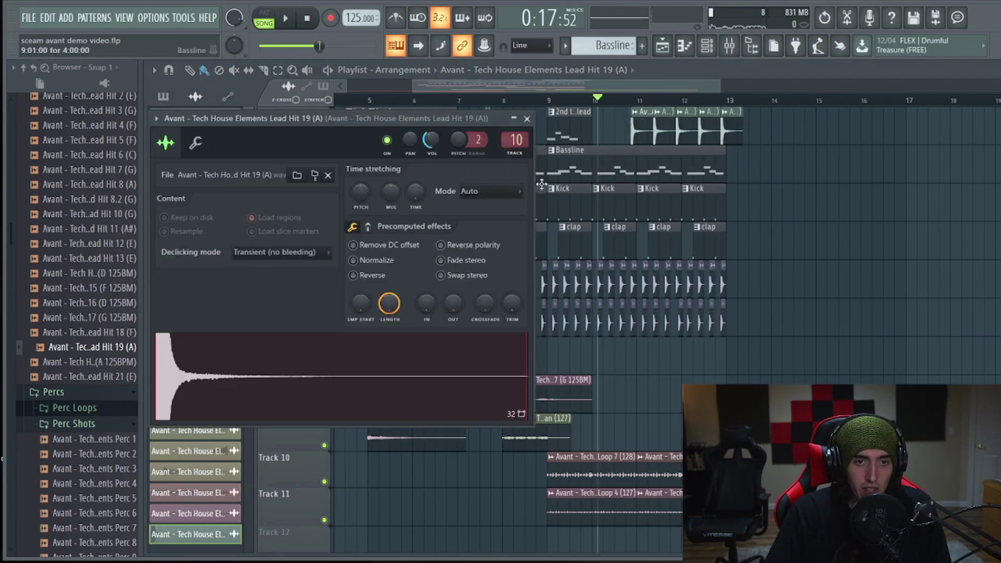
{"action": "left_click", "coordinate": [730, 45]}
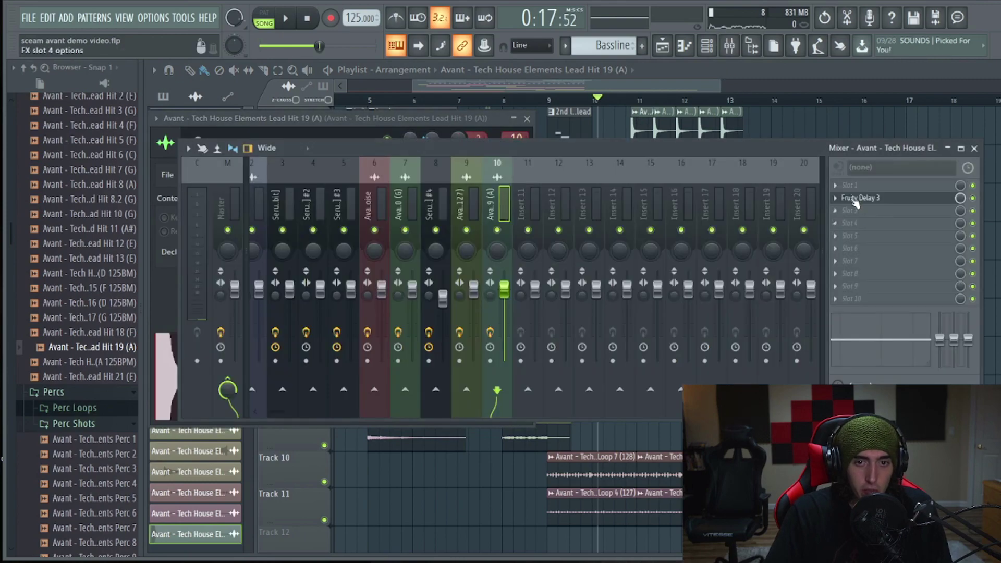
{"action": "left_click", "coordinate": [845, 224]}
{"action": "left_click", "coordinate": [692, 246]}
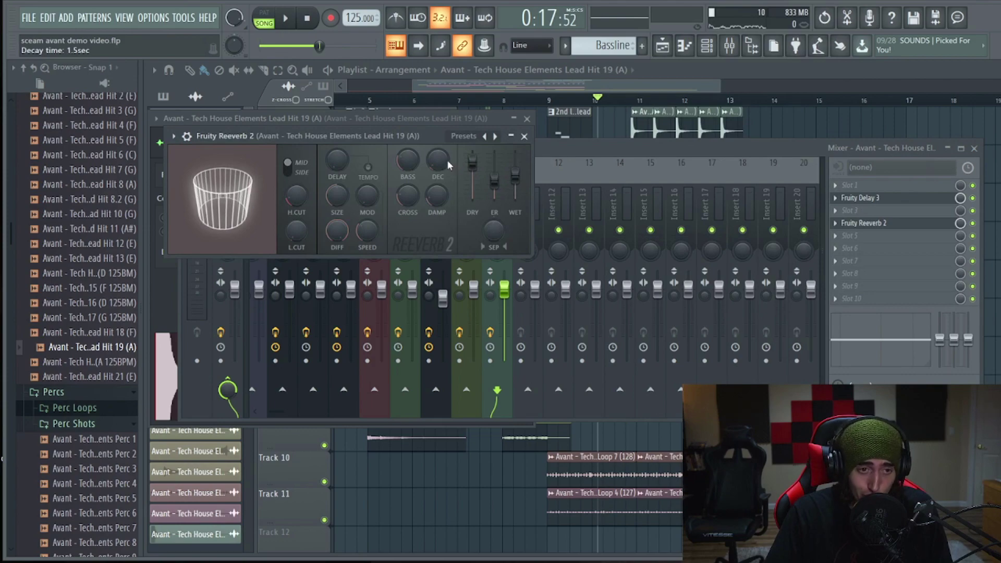
{"action": "key", "text": "F12"}
{"action": "key", "text": "space"}
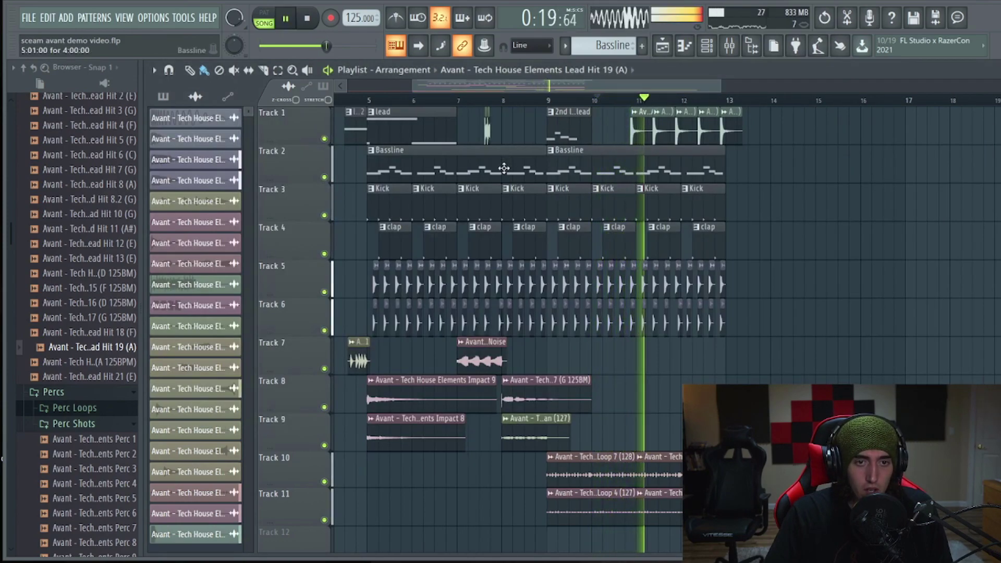
Step: Lower the wet level of Fruity Reeverb 2 on the lead hit by ear during playback, and save the project
{"action": "left_click", "coordinate": [738, 51]}
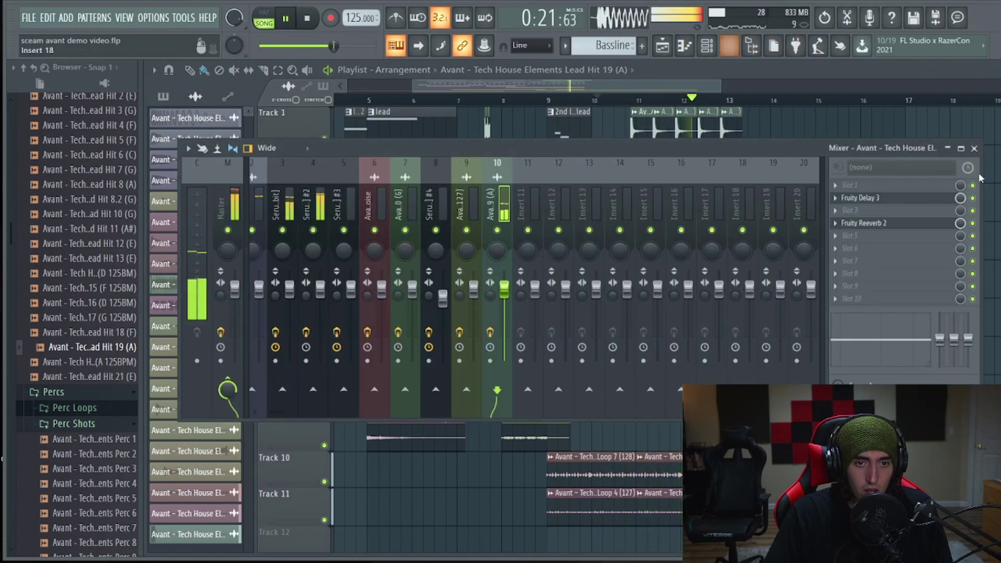
{"action": "key", "text": "space"}
{"action": "left_click", "coordinate": [863, 223]}
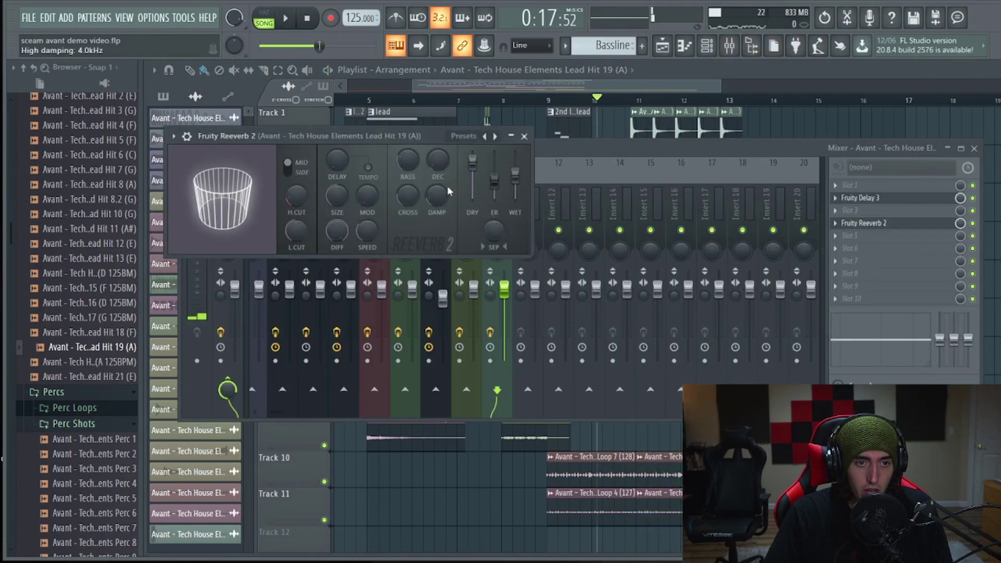
{"action": "left_click_drag", "start_coordinate": [515, 178], "coordinate": [516, 172]}
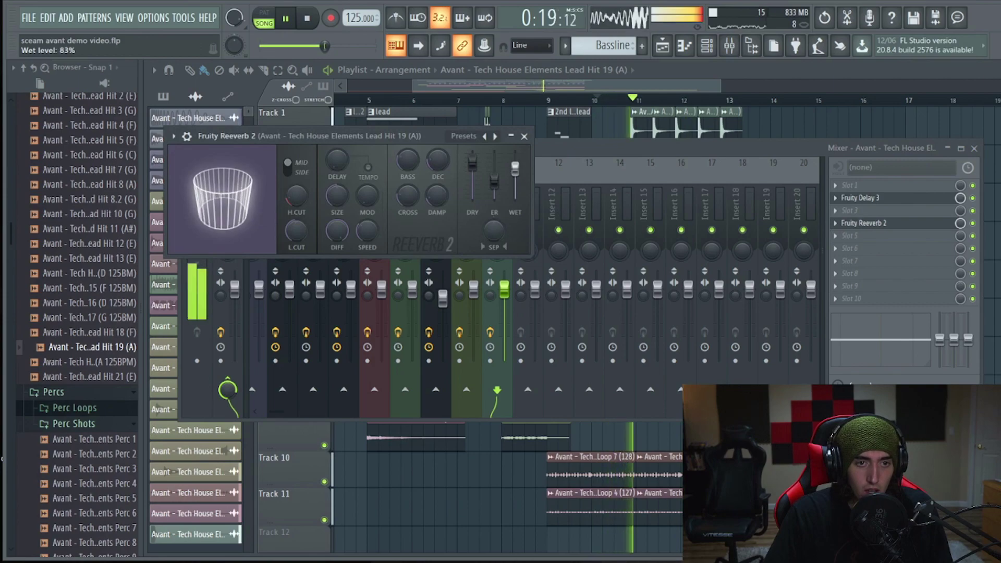
{"action": "left_click_drag", "start_coordinate": [516, 173], "coordinate": [516, 188]}
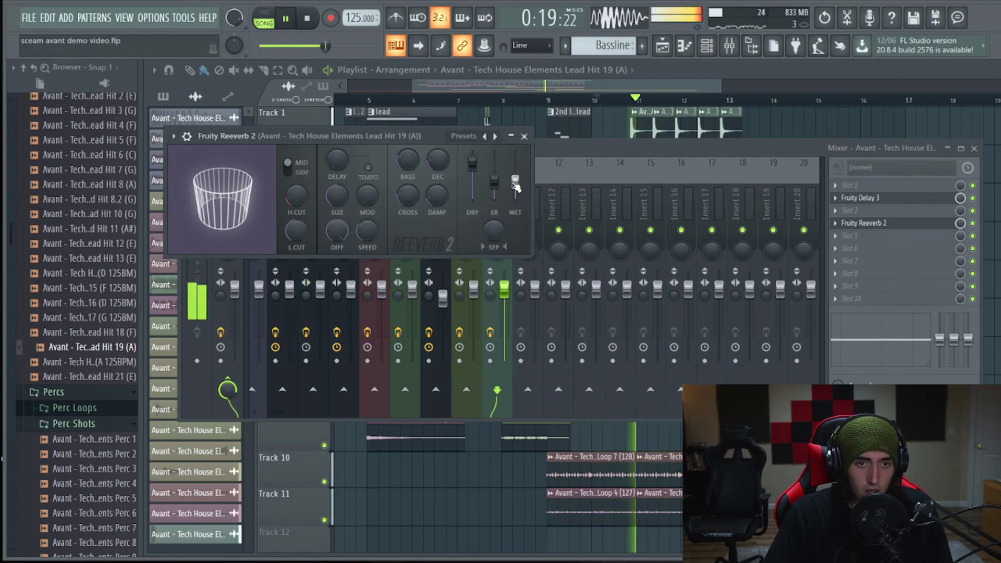
{"action": "left_click", "coordinate": [622, 91]}
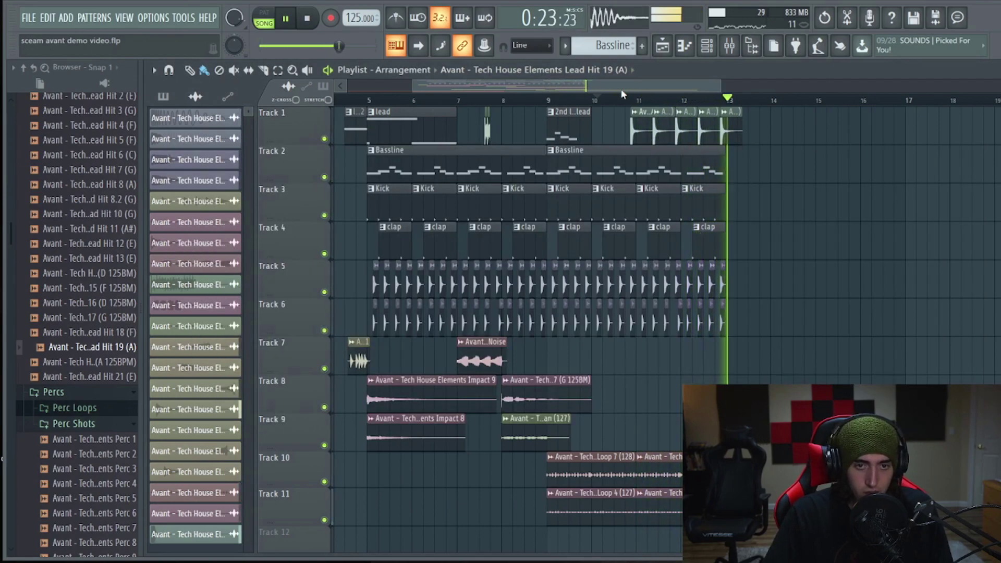
{"action": "key", "text": "space"}
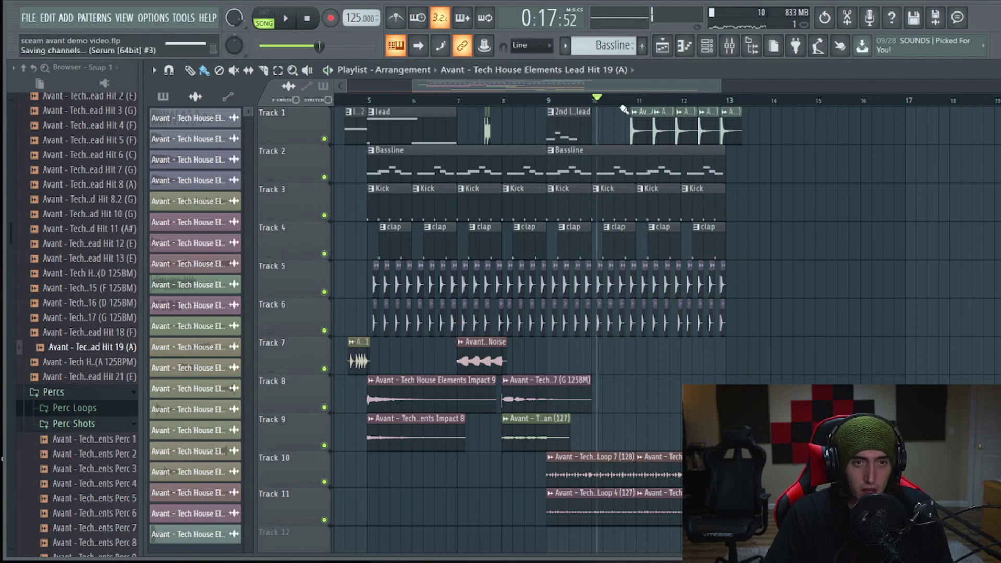
Step: Move the playback position to bar 10 in the playlist
{"action": "scroll", "coordinate": [451, 402], "scroll_direction": "up", "scroll_amount": 2}
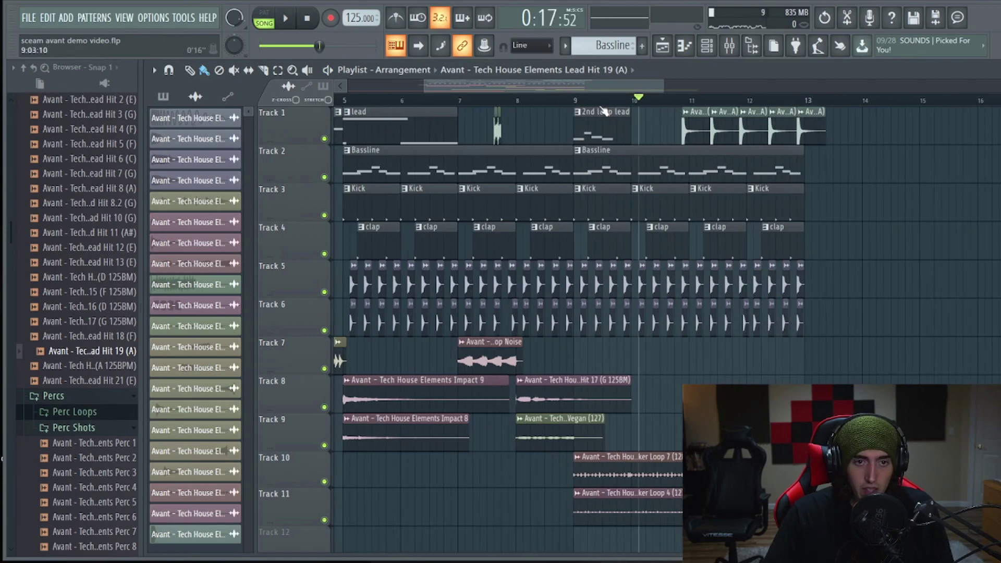
{"action": "mouse_move", "coordinate": [635, 106]}
{"action": "left_mouse_down"}
{"action": "mouse_move", "coordinate": [673, 100]}
{"action": "mouse_move", "coordinate": [622, 99]}
{"action": "left_mouse_up"}
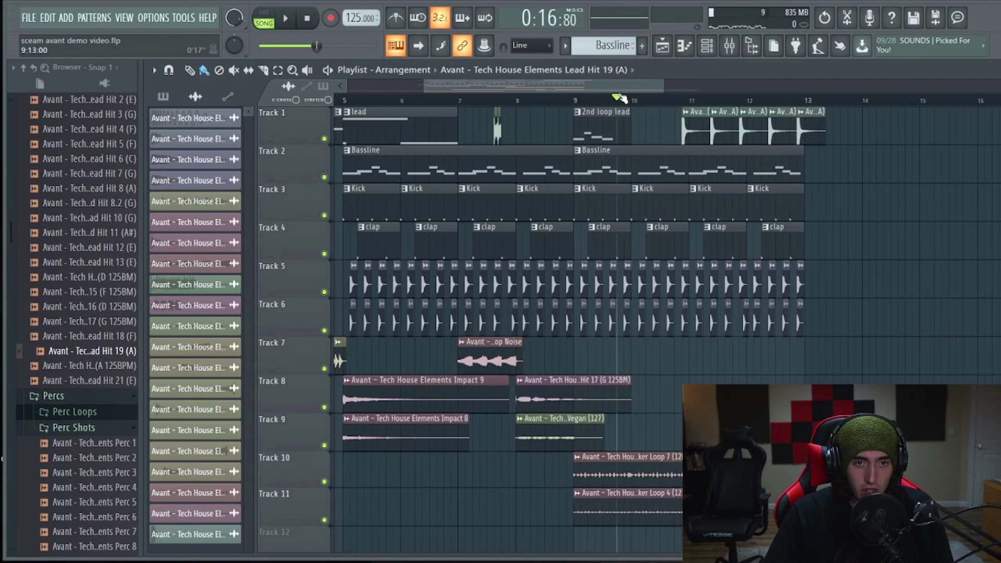
{"action": "scroll", "coordinate": [600, 287], "scroll_direction": "down", "scroll_amount": 4}
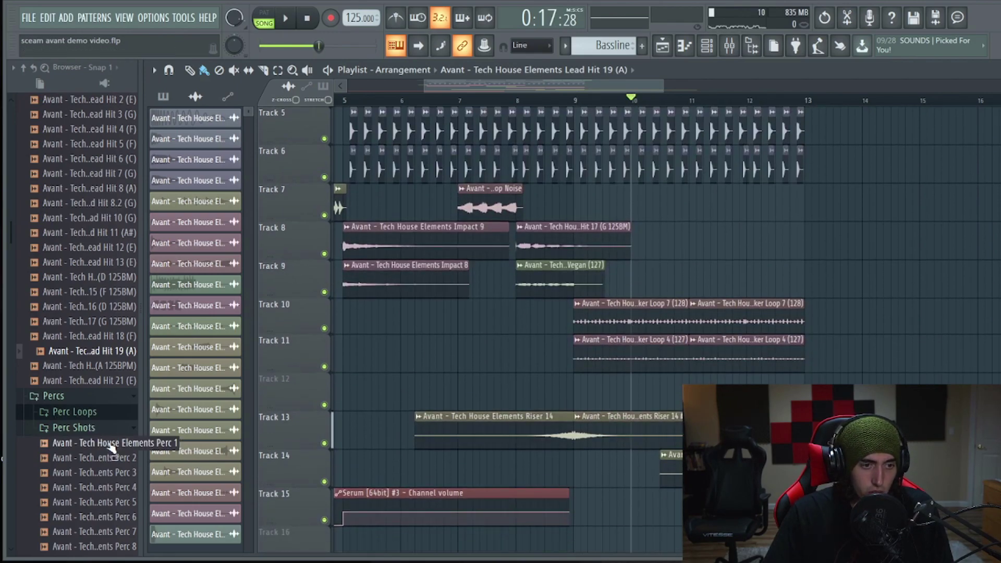
Step: Collapse the Lead One Shots and Percs folders of the Avant Tech House Elements pack
{"action": "scroll", "coordinate": [79, 443], "scroll_direction": "up", "scroll_amount": 8}
{"action": "scroll", "coordinate": [91, 417], "scroll_direction": "down", "scroll_amount": 3}
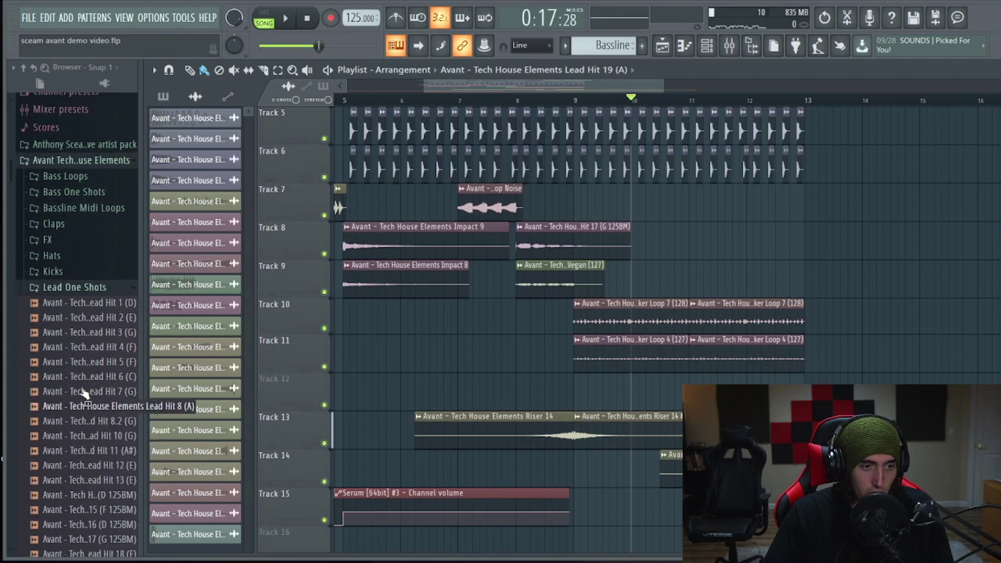
{"action": "left_click", "coordinate": [67, 290]}
{"action": "left_click", "coordinate": [92, 307]}
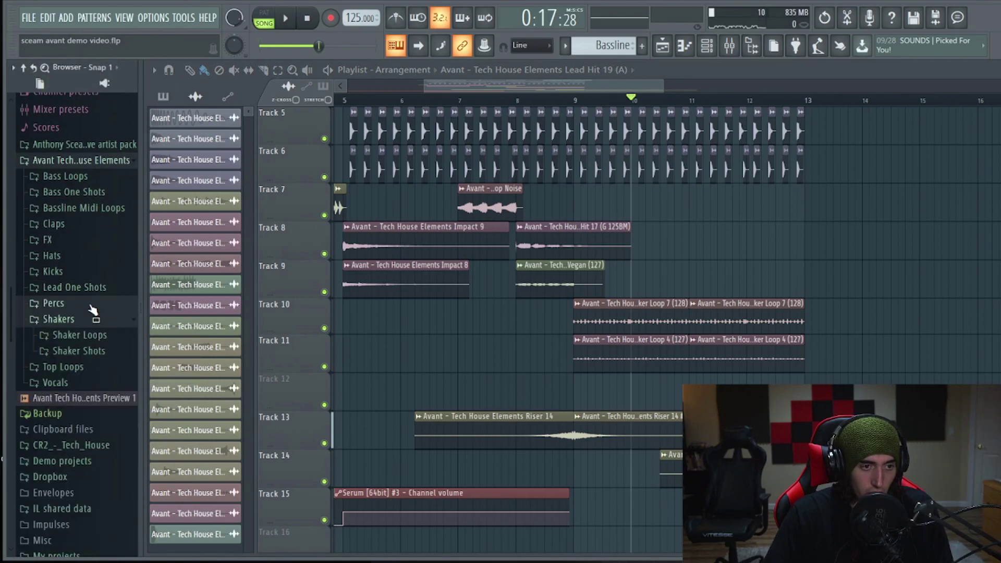
Step: Place Riser 4 (D 125) on Track 12 at bar 9, audition it, and cut off everything past bar 13
{"action": "key", "text": "space"}
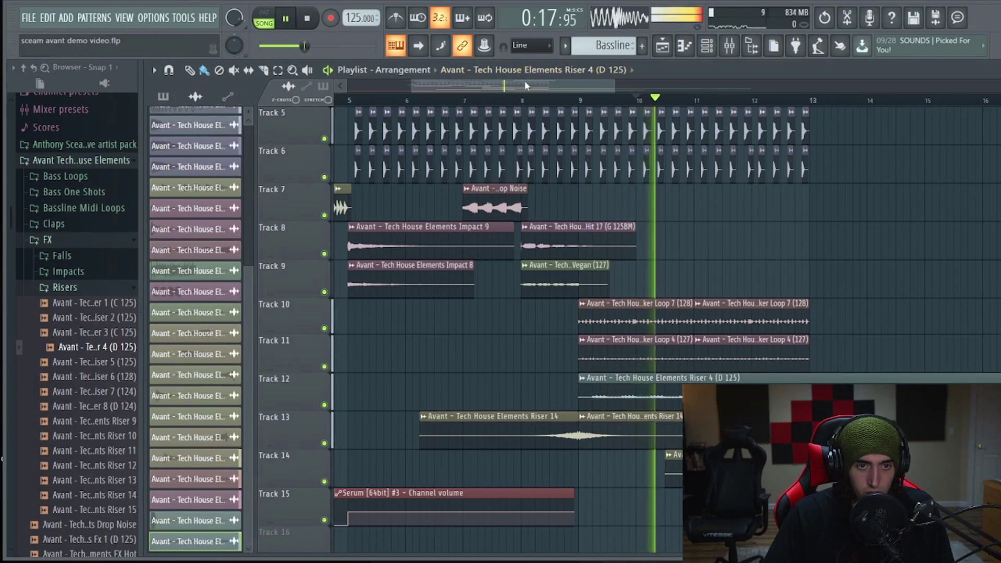
{"action": "scroll", "coordinate": [524, 81], "scroll_direction": "down", "scroll_amount": 3}
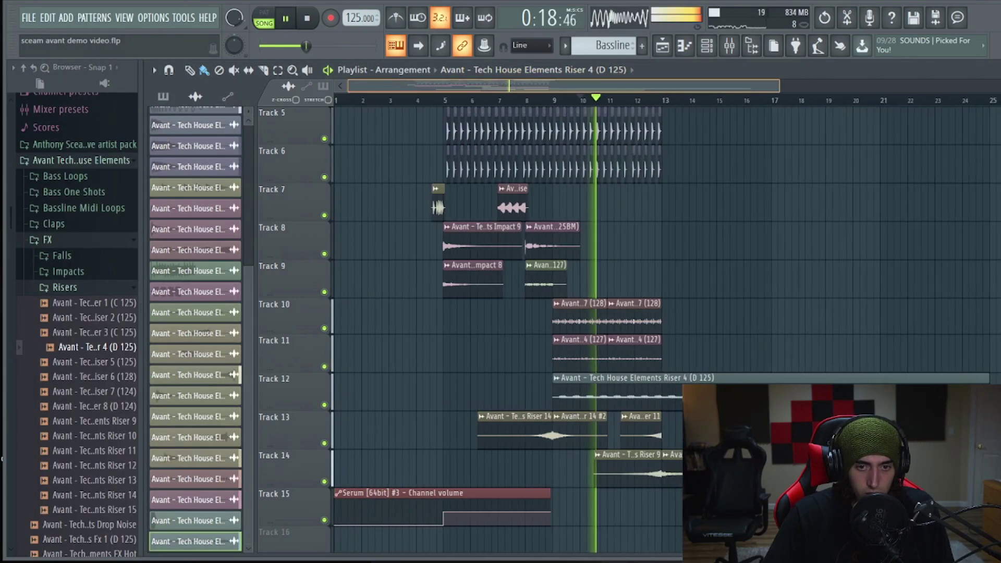
{"action": "left_click", "coordinate": [889, 354]}
{"action": "right_click", "coordinate": [907, 348]}
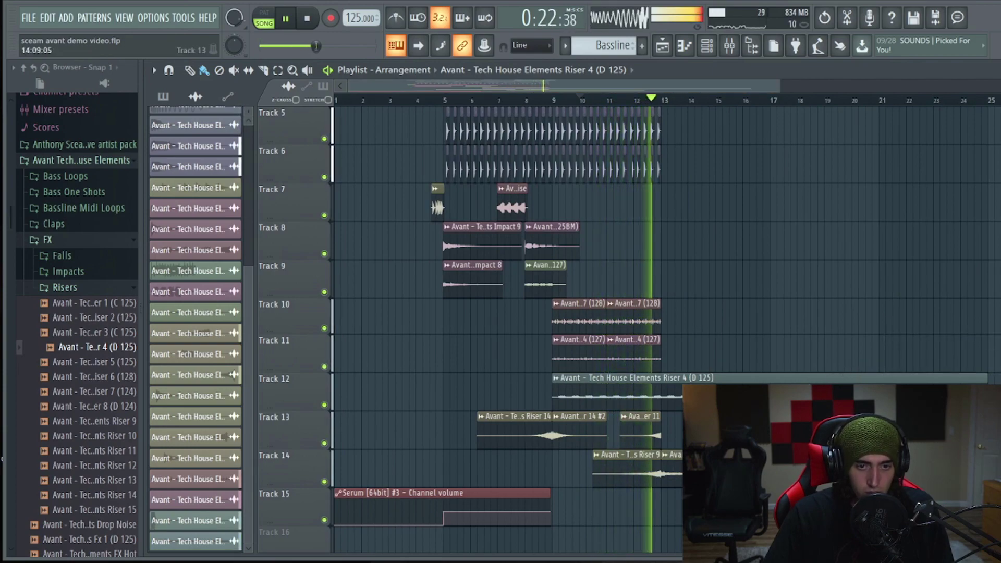
{"action": "key", "text": "space"}
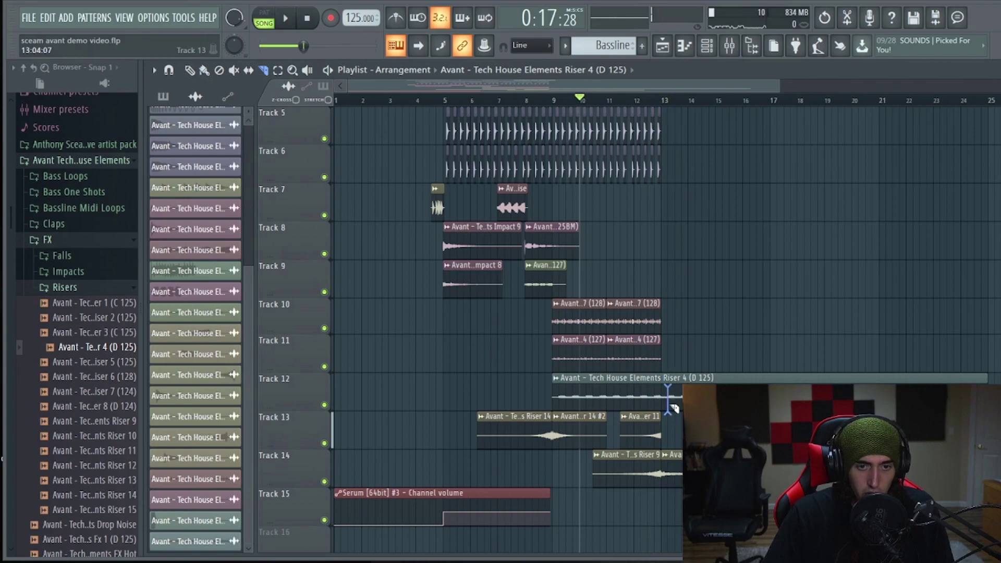
{"action": "left_click", "coordinate": [670, 377]}
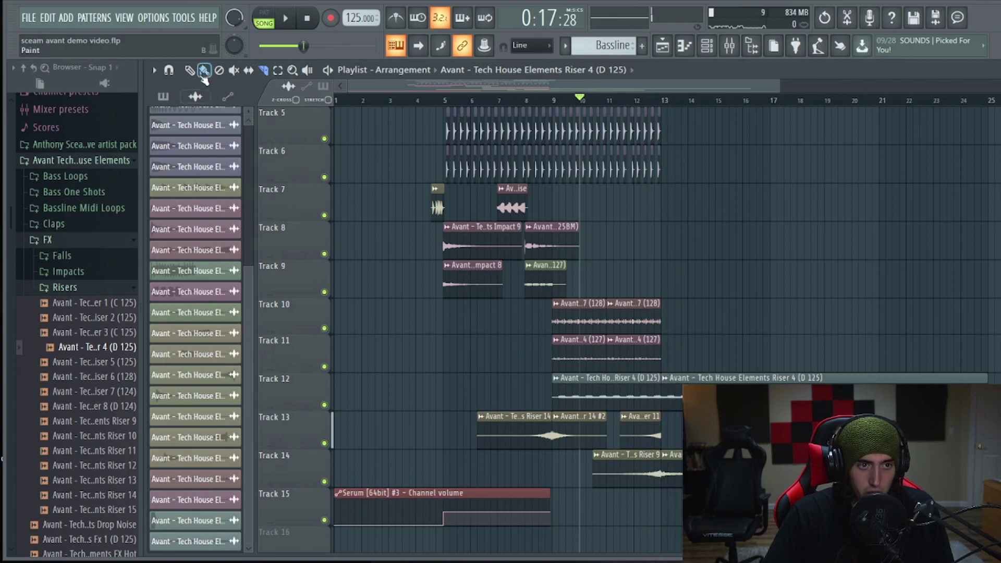
{"action": "right_click", "coordinate": [698, 391]}
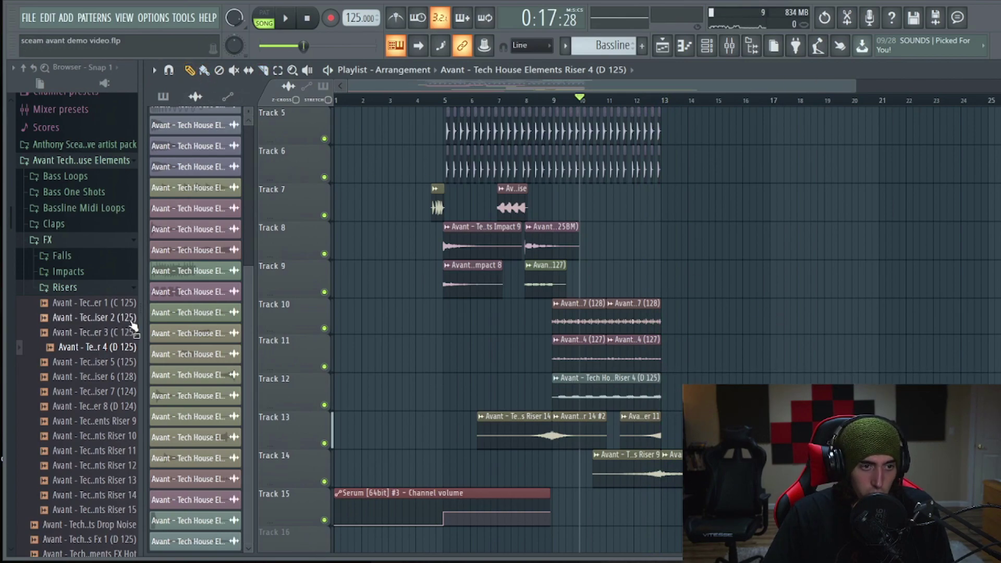
Step: Add Riser 2 (125) to Track 8 beyond the drop and slice out a short section just before bar 20
{"action": "left_click", "coordinate": [93, 322]}
{"action": "left_click_drag", "start_coordinate": [642, 272], "coordinate": [697, 252]}
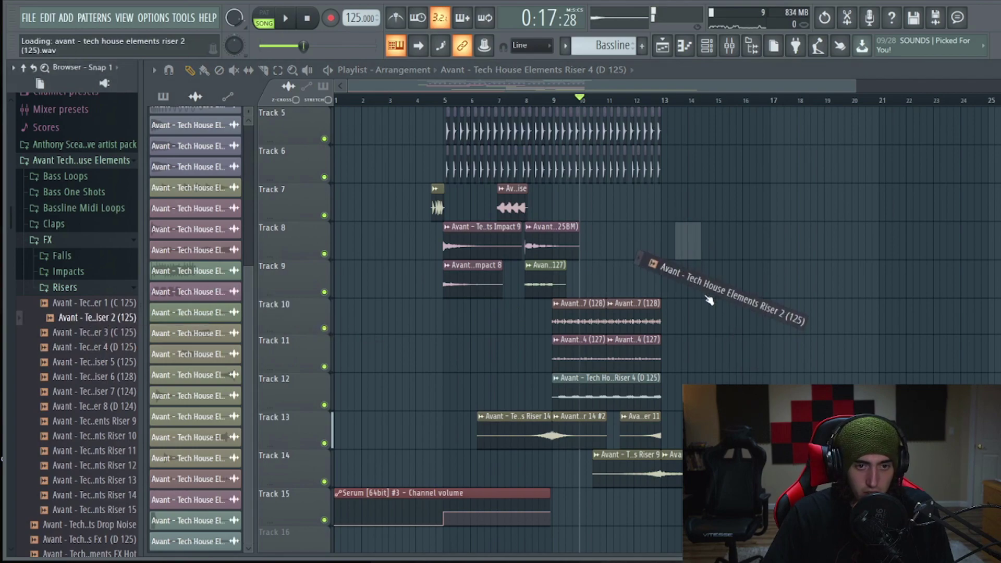
{"action": "left_click", "coordinate": [264, 71]}
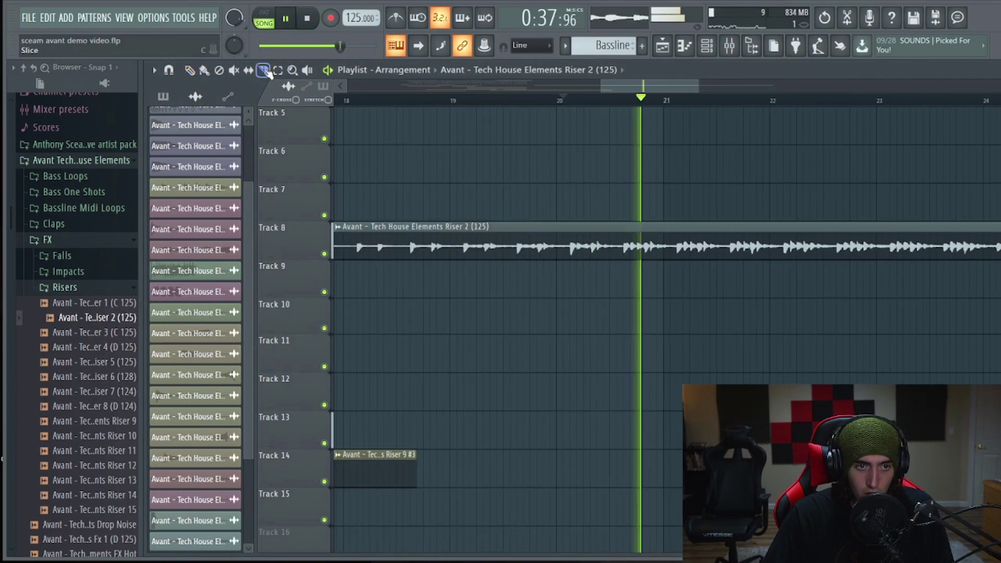
{"action": "key", "text": "space"}
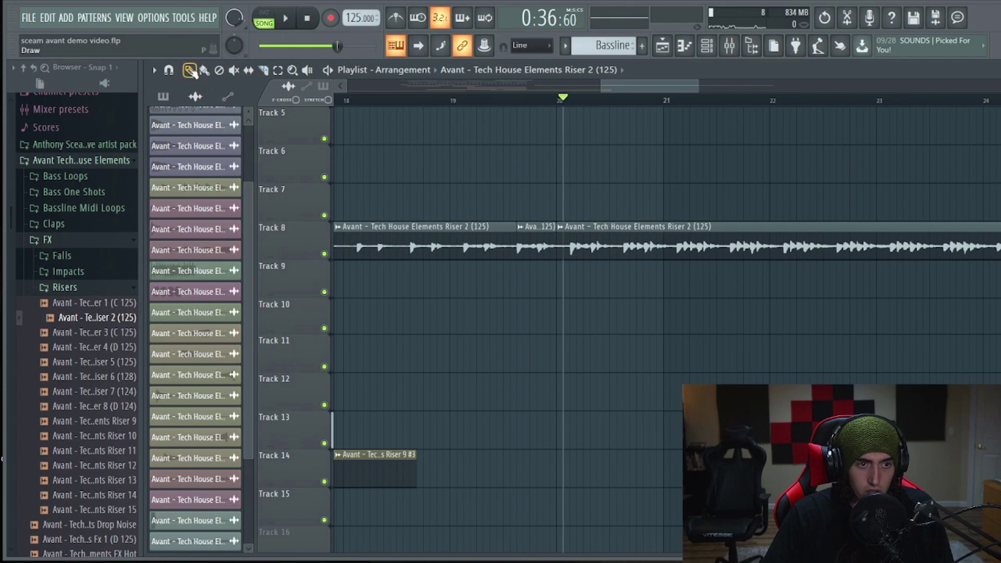
{"action": "key", "text": "ctrl+z"}
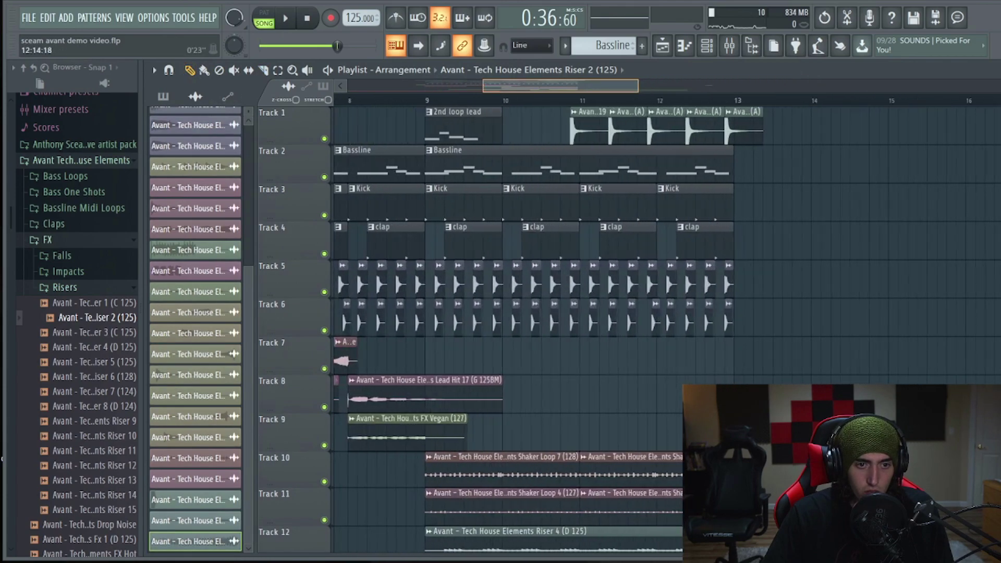
Step: Place the short Riser 2 slice on Track 7 at bar 10 and play the section around it
{"action": "left_click_drag", "start_coordinate": [625, 86], "coordinate": [560, 107]}
{"action": "left_click", "coordinate": [697, 363]}
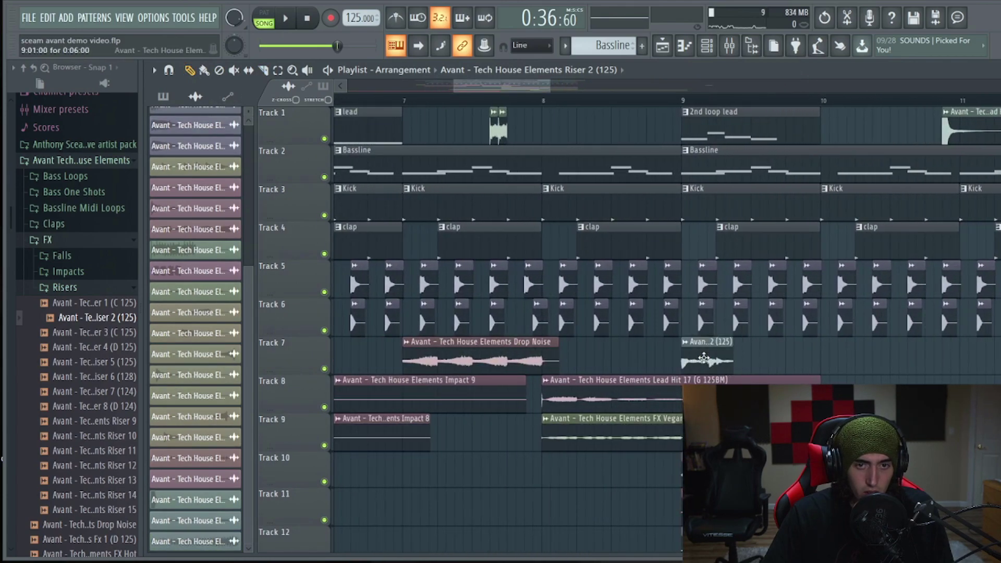
{"action": "left_click_drag", "start_coordinate": [704, 358], "coordinate": [843, 358]}
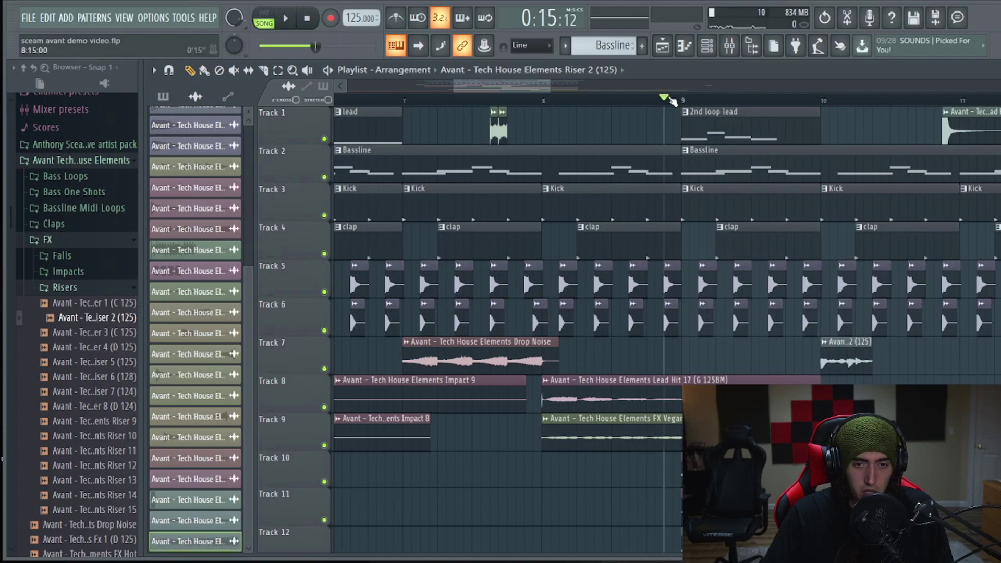
{"action": "key", "text": "space"}
{"action": "double_click", "coordinate": [855, 353]}
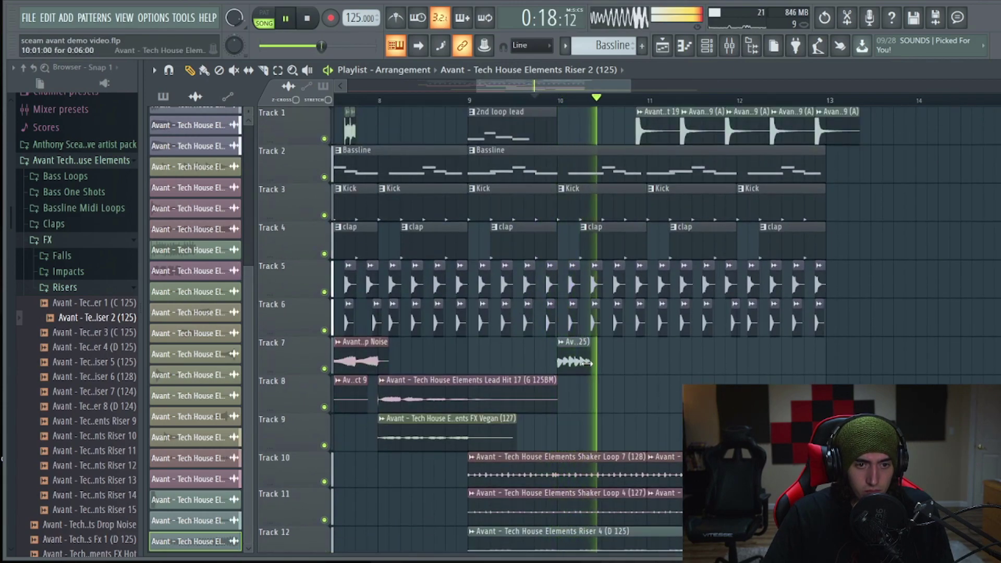
{"action": "key", "text": "space"}
Step: Create a channel volume automation clip for Riser 2 and shape it to fade out across the slice at bar 10
{"action": "double_click", "coordinate": [575, 360]}
{"action": "right_click", "coordinate": [461, 177]}
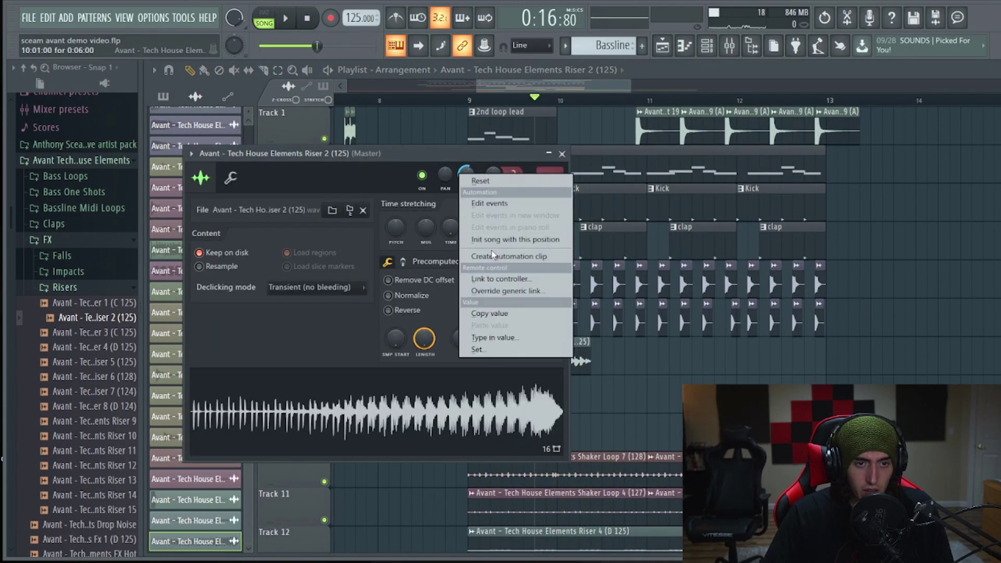
{"action": "left_click", "coordinate": [498, 256]}
{"action": "left_click_drag", "start_coordinate": [398, 84], "coordinate": [444, 138]}
{"action": "scroll", "coordinate": [650, 467], "scroll_direction": "down", "scroll_amount": 1}
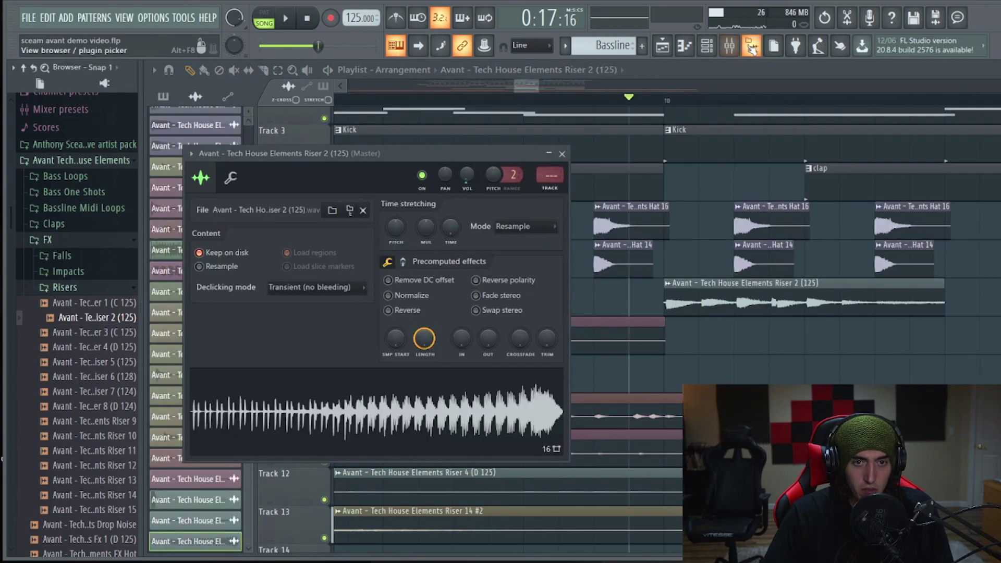
Step: Route Riser 2 to mixer track 11 and load Fruity Reeverb 2 in its second effect slot with a 55% wet level
{"action": "left_click", "coordinate": [729, 46]}
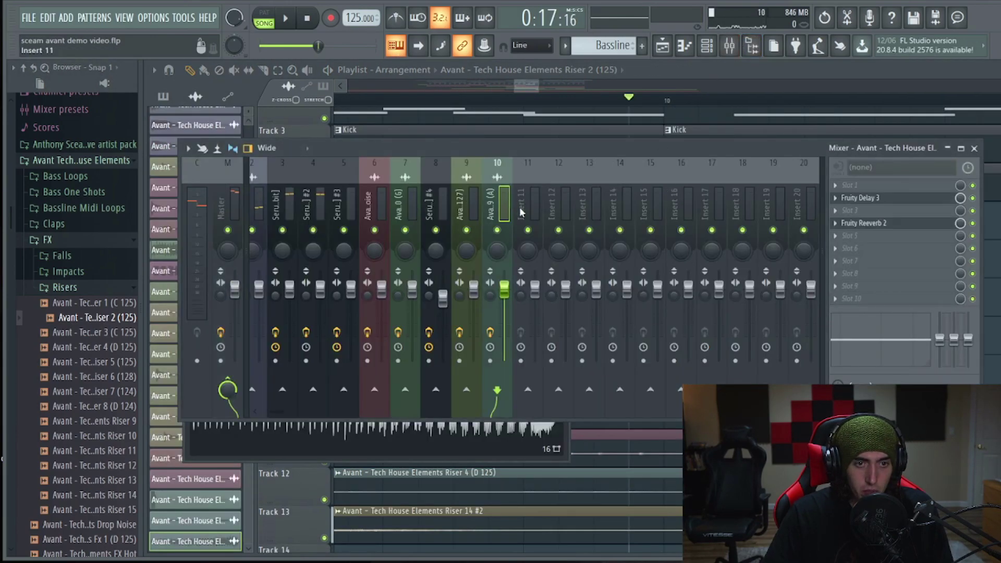
{"action": "right_click", "coordinate": [521, 159]}
{"action": "mouse_move", "coordinate": [568, 288]}
{"action": "left_click", "coordinate": [756, 290]}
{"action": "left_click", "coordinate": [837, 200]}
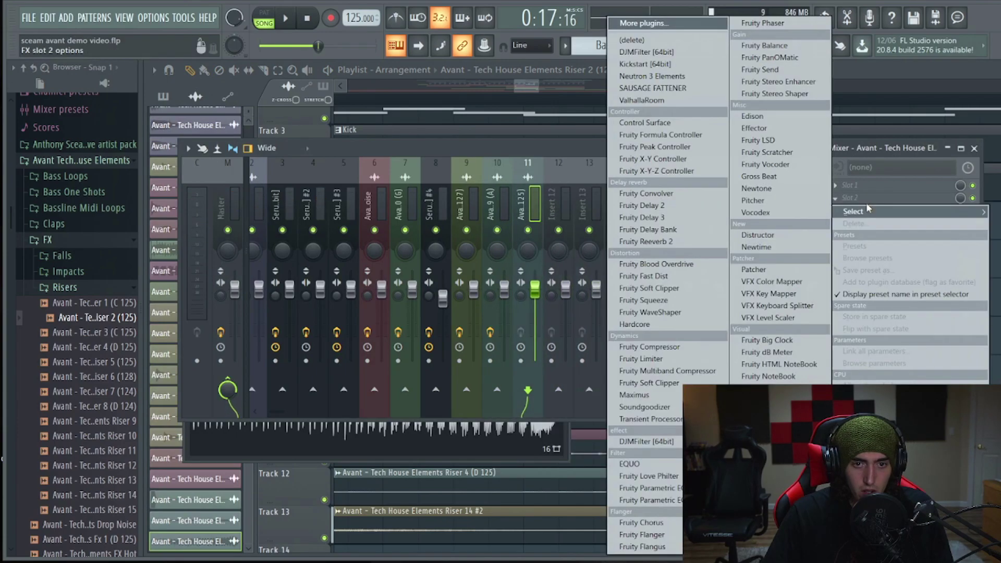
{"action": "left_click", "coordinate": [641, 226]}
{"action": "key", "text": "space"}
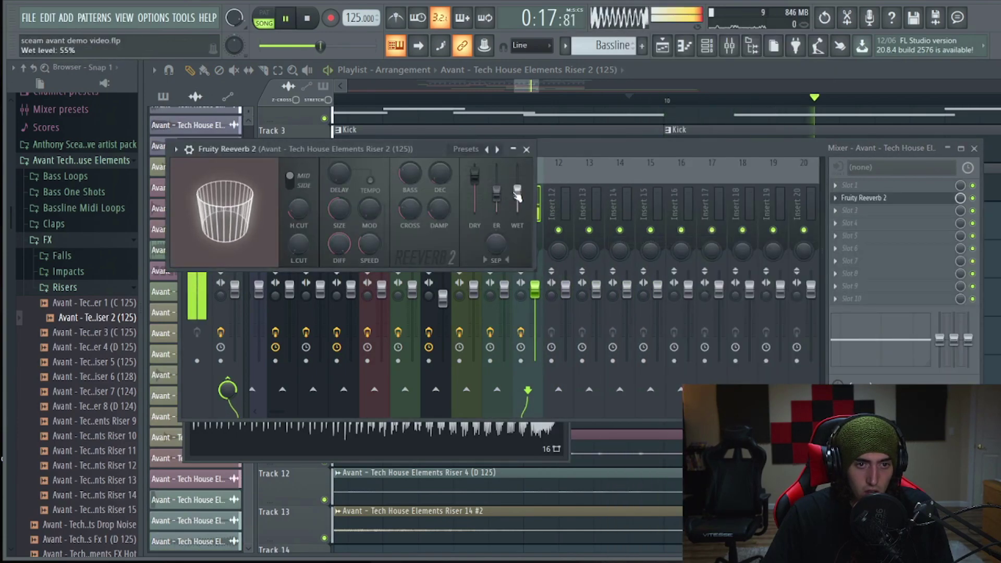
{"action": "key", "text": "space"}
Step: Review the Riser 2 slice and its volume automation on Track 16, and play the section from just before bar 10
{"action": "left_click_drag", "start_coordinate": [536, 87], "coordinate": [558, 87]}
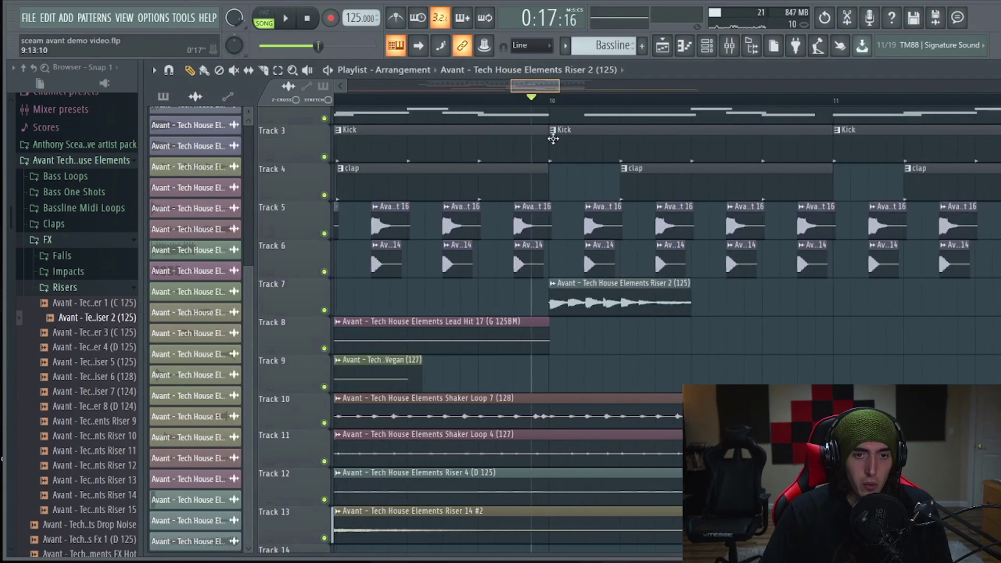
{"action": "scroll", "coordinate": [536, 87], "scroll_direction": "down", "scroll_amount": 4}
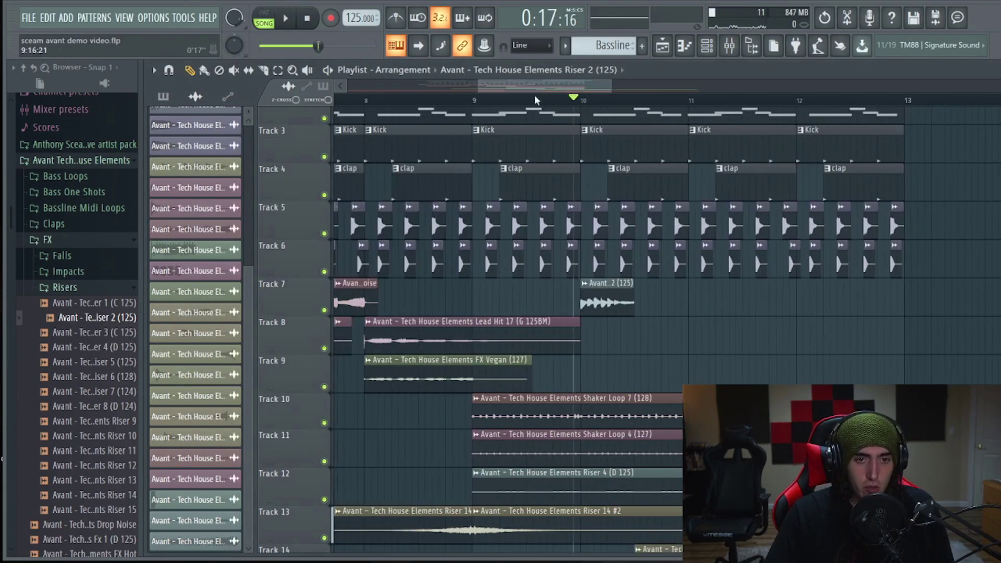
{"action": "scroll", "coordinate": [747, 299], "scroll_direction": "up", "scroll_amount": 3}
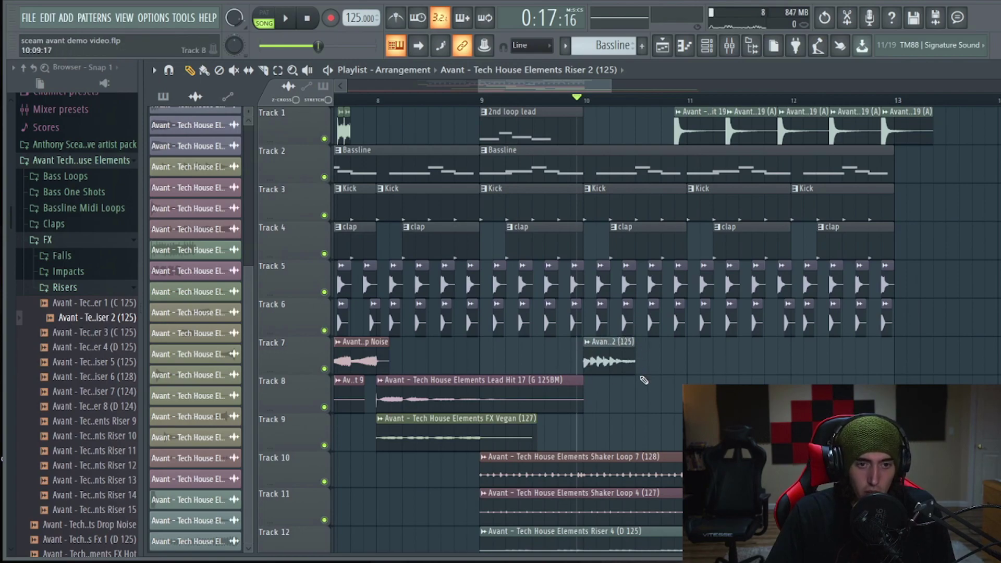
{"action": "scroll", "coordinate": [629, 369], "scroll_direction": "down", "scroll_amount": 10}
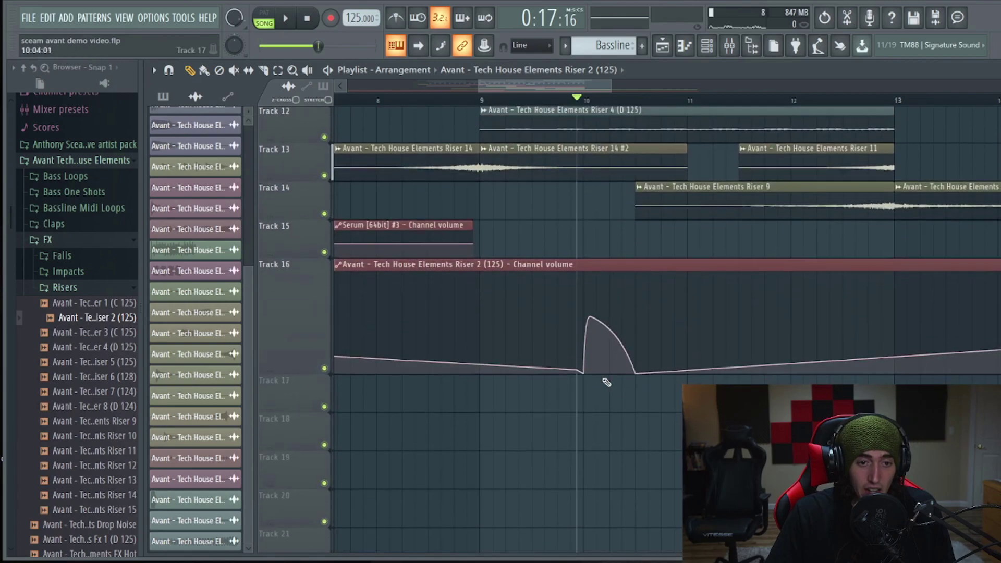
{"action": "scroll", "coordinate": [583, 325], "scroll_direction": "up", "scroll_amount": 10}
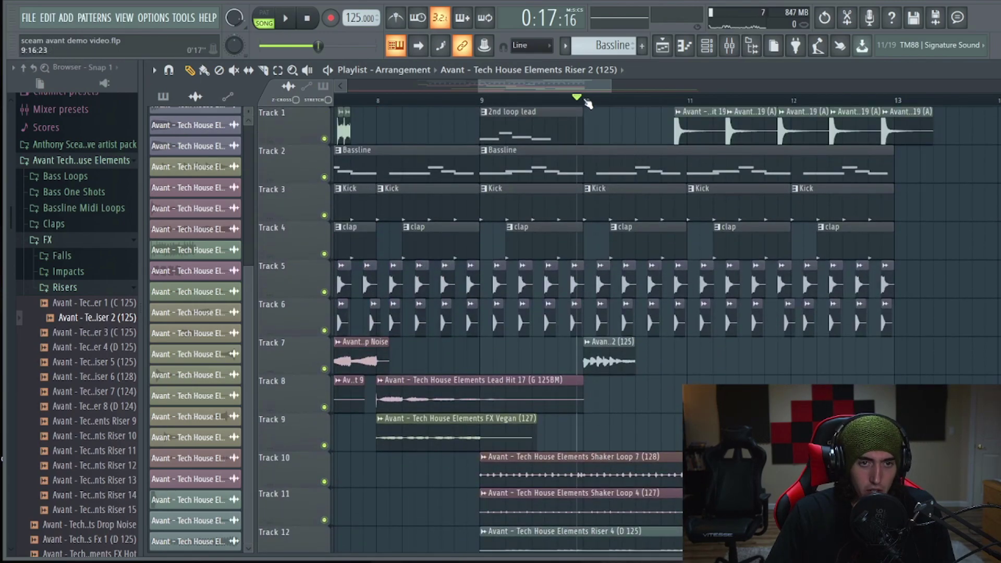
{"action": "key", "text": "space"}
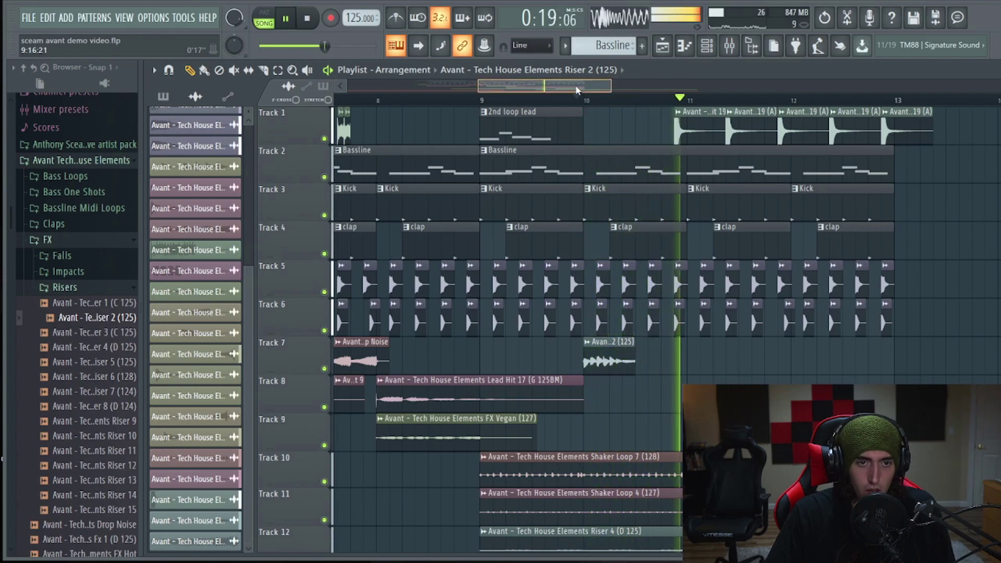
{"action": "key", "text": "space"}
Step: Play the whole drop from just before bar 5 to check the arrangement
{"action": "scroll", "coordinate": [577, 89], "scroll_direction": "down", "scroll_amount": 3}
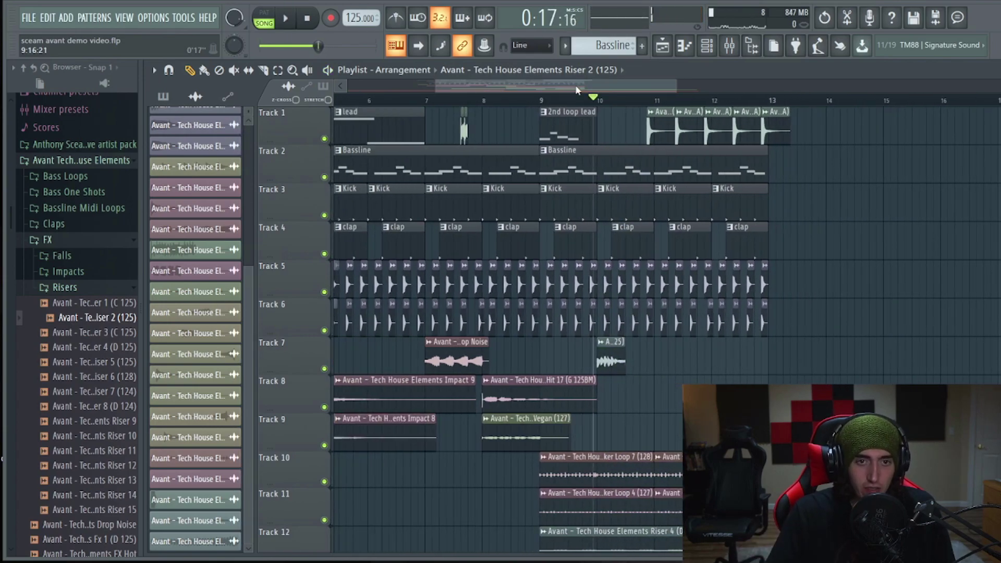
{"action": "scroll", "coordinate": [620, 93], "scroll_direction": "down", "scroll_amount": 3}
{"action": "left_click", "coordinate": [434, 99]}
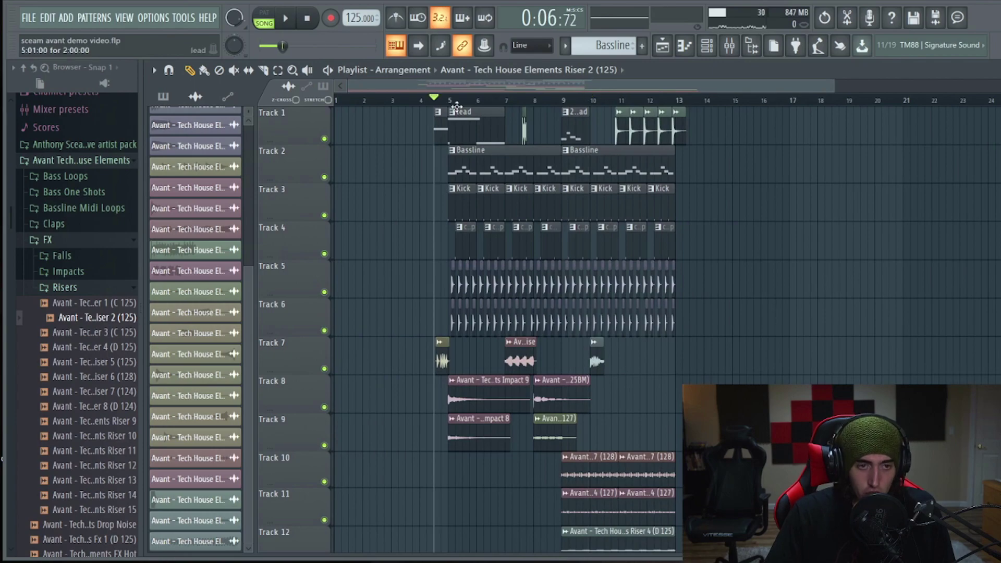
{"action": "key", "text": "space"}
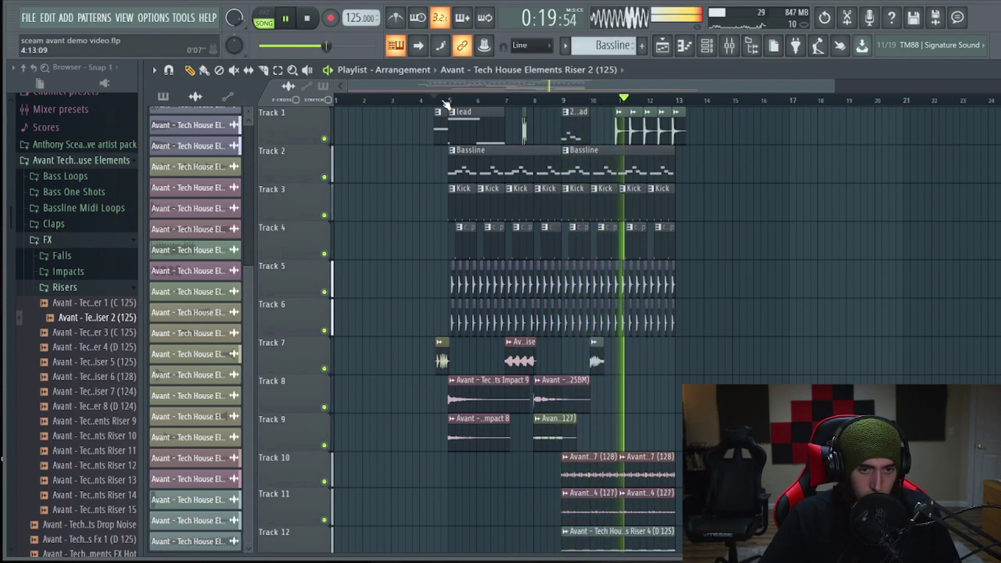
{"action": "left_click", "coordinate": [888, 239]}
{"action": "right_click", "coordinate": [890, 247]}
Step: Create a channel volume automation clip for Riser 4 (D 125)
{"action": "scroll", "coordinate": [793, 311], "scroll_direction": "down", "scroll_amount": 6}
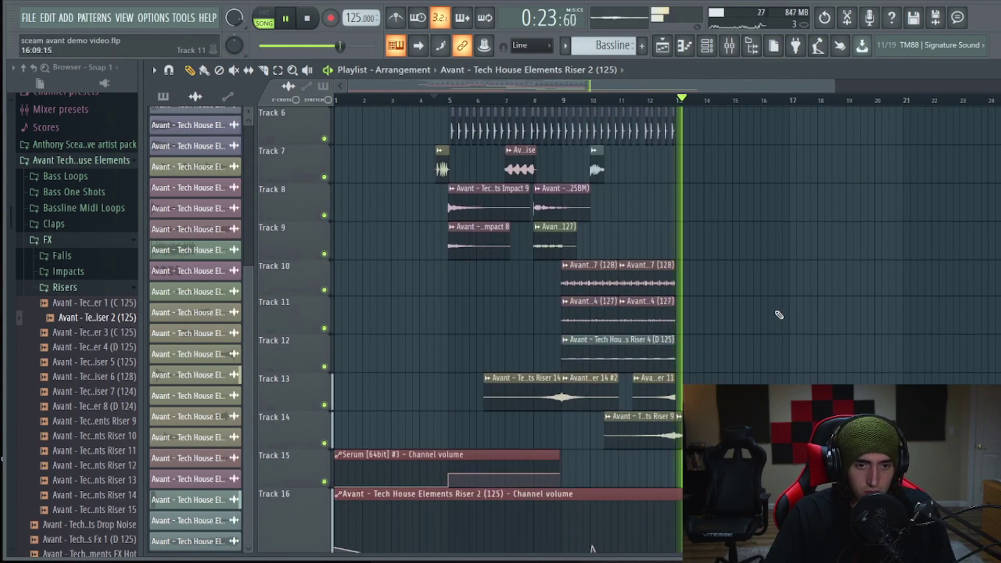
{"action": "scroll", "coordinate": [768, 312], "scroll_direction": "up", "scroll_amount": 4}
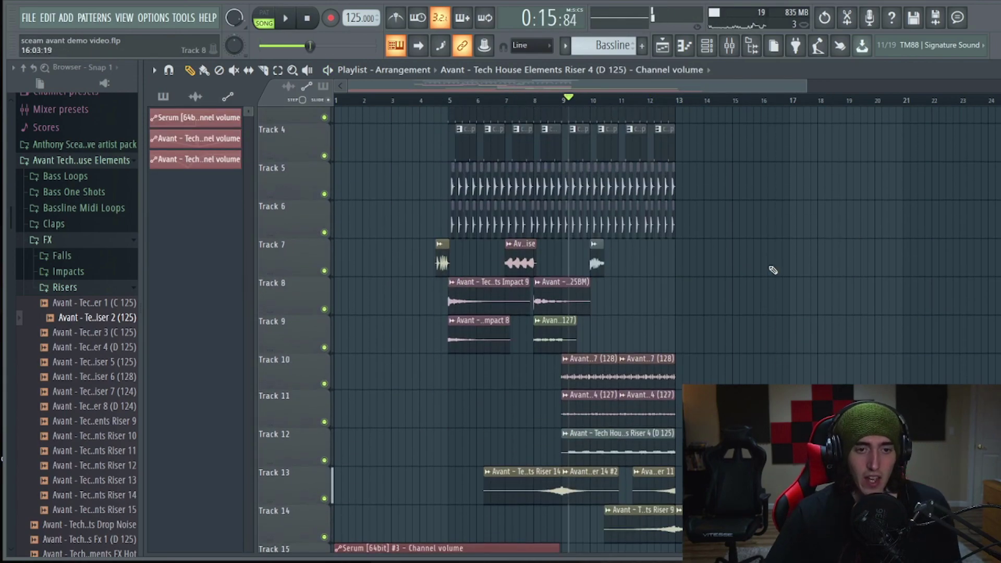
{"action": "scroll", "coordinate": [766, 269], "scroll_direction": "up", "scroll_amount": 3}
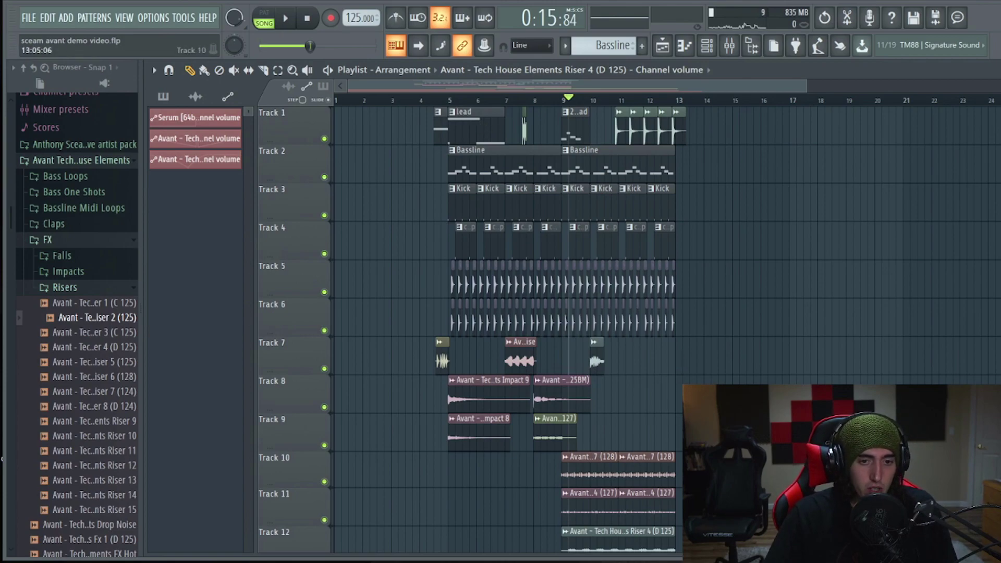
Step: Select the clips on Tracks 1 to 9 from bar 5 to 13 and duplicate them starting at bar 13
{"action": "left_click_drag", "start_coordinate": [704, 443], "coordinate": [458, 138]}
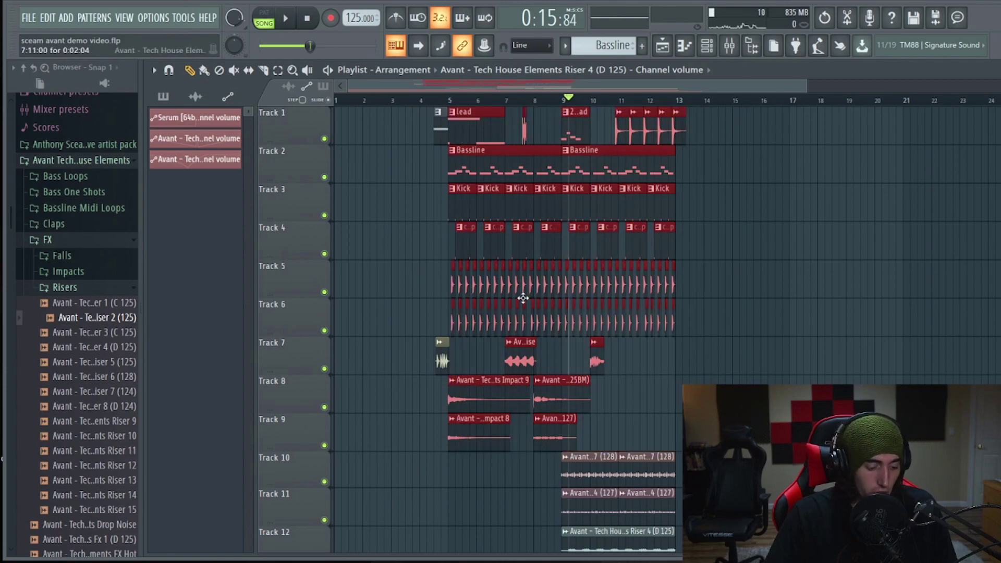
{"action": "left_click_drag", "start_coordinate": [523, 298], "coordinate": [406, 330]}
{"action": "left_click_drag", "start_coordinate": [361, 158], "coordinate": [692, 171]}
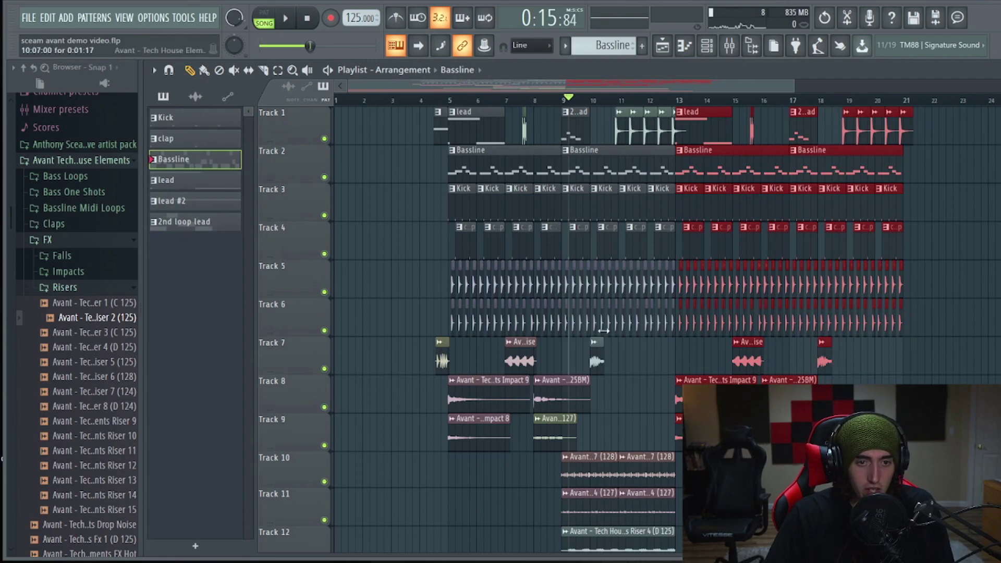
Step: Play the arrangement from around bar 9 into the duplicated section and clear the clip selection
{"action": "key", "text": "space"}
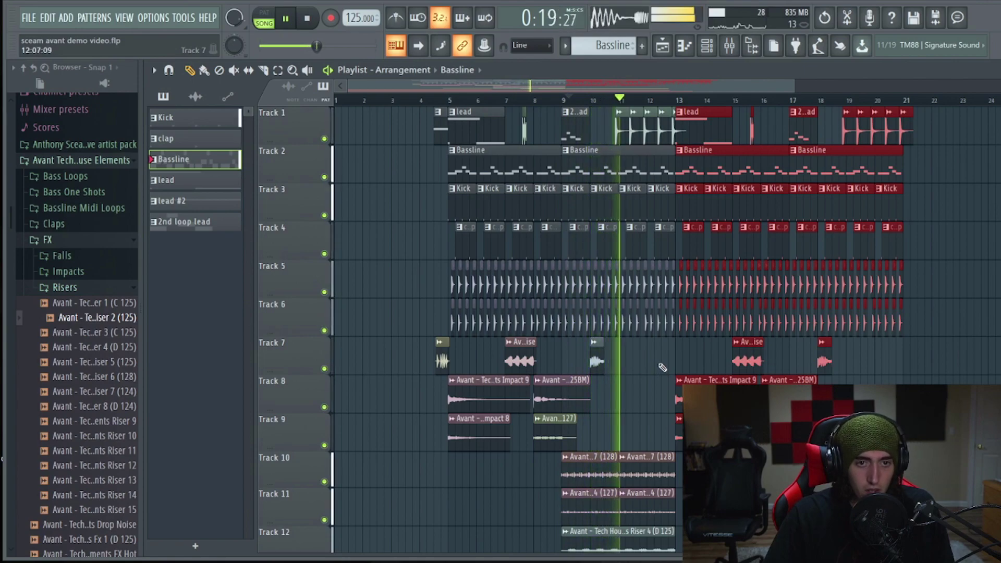
{"action": "scroll", "coordinate": [687, 373], "scroll_direction": "down", "scroll_amount": 3}
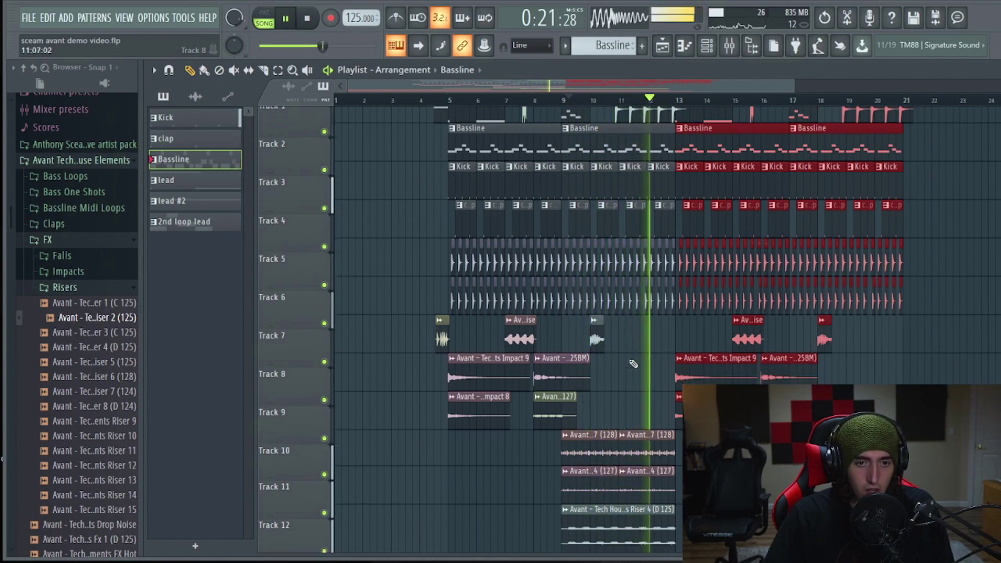
{"action": "left_click", "coordinate": [687, 373]}
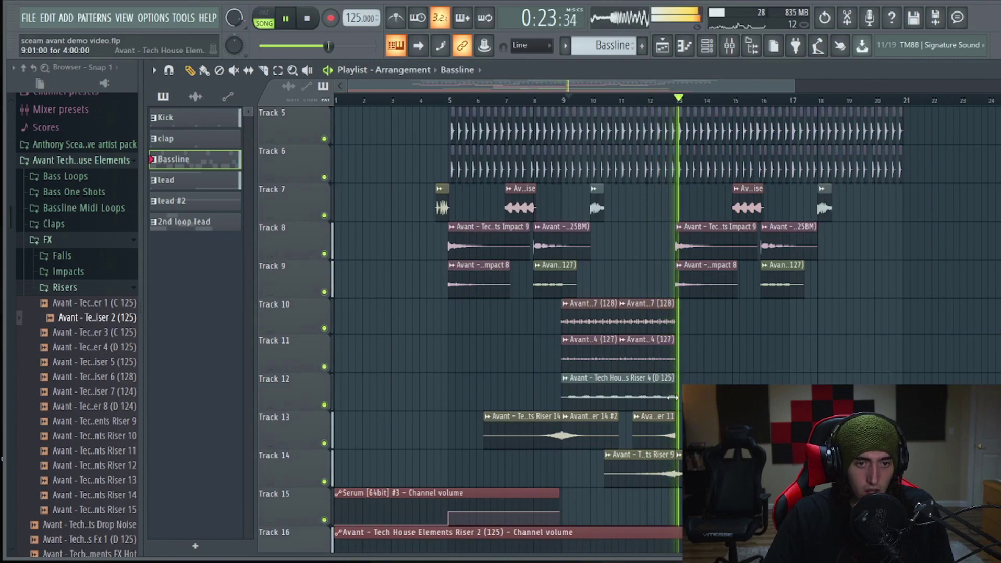
Step: Extend the Riser 4 (D 125) clip on Track 12 from bar 13 to bar 21
{"action": "left_click_drag", "start_coordinate": [674, 392], "coordinate": [831, 395]}
{"action": "scroll", "coordinate": [771, 370], "scroll_direction": "up", "scroll_amount": 4}
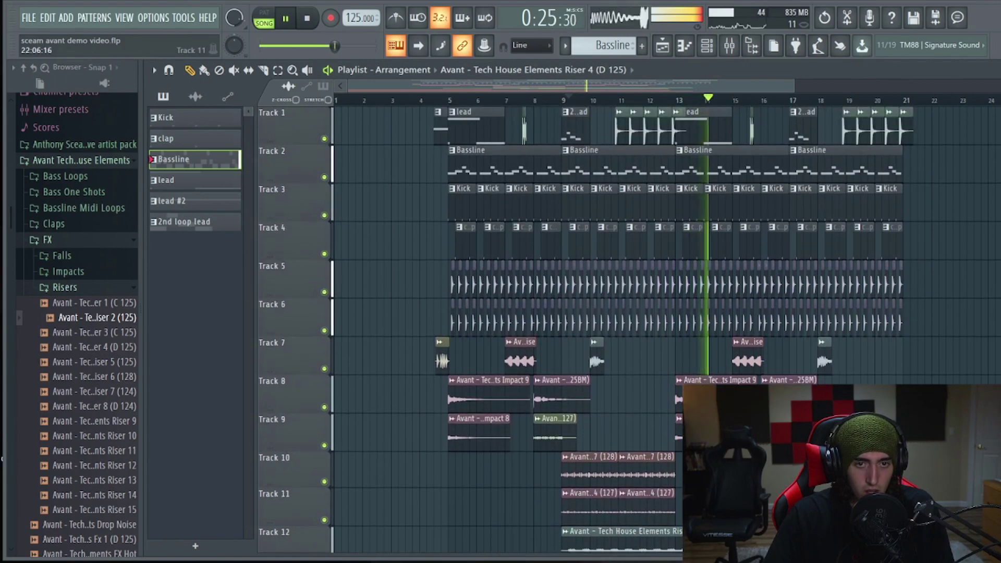
{"action": "scroll", "coordinate": [771, 370], "scroll_direction": "down", "scroll_amount": 3}
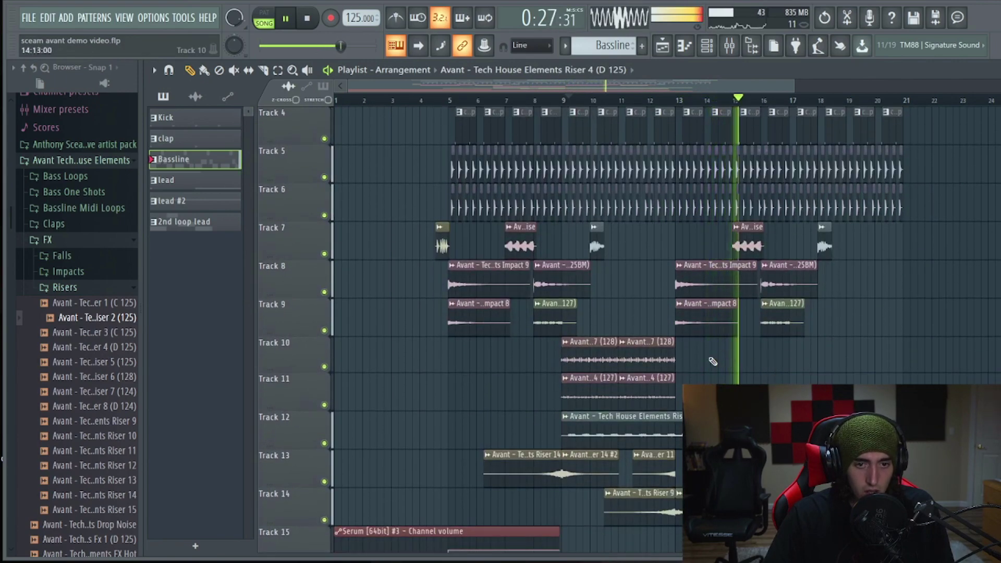
Step: Stop playback and delete the duplicated Impact 9 and Impact 8 clips at bar 13 on Tracks 8 and 9
{"action": "key", "text": "space"}
{"action": "right_click", "coordinate": [699, 316]}
{"action": "right_click", "coordinate": [701, 276]}
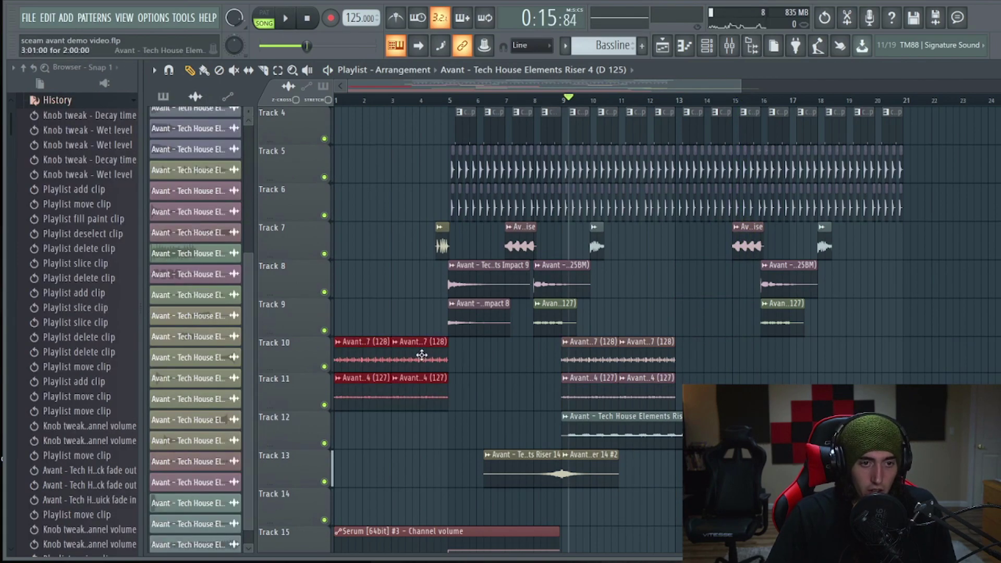
Step: Place copies of the loop clips on Tracks 10 and 11 so that they fill bars 13 to 21
{"action": "left_click_drag", "start_coordinate": [420, 366], "coordinate": [702, 360]}
{"action": "key", "text": "ctrl+c"}
{"action": "key", "text": "ctrl+v"}
{"action": "left_click_drag", "start_coordinate": [415, 387], "coordinate": [877, 389]}
Step: Shift all selected playlist clips down one track to free Track 1, and clear the selection
{"action": "scroll", "coordinate": [680, 442], "scroll_direction": "up", "scroll_amount": 3}
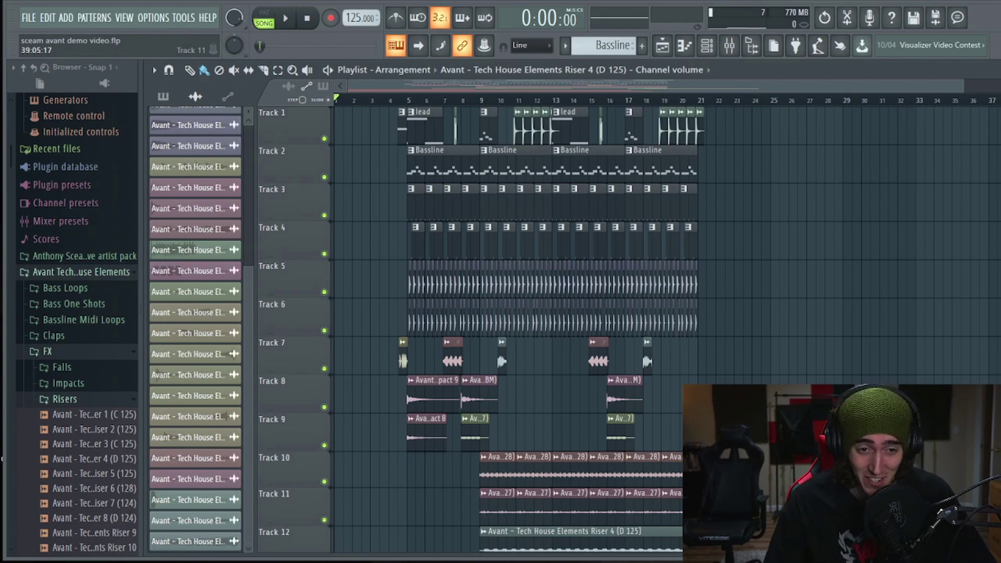
{"action": "scroll", "coordinate": [574, 329], "scroll_direction": "down", "scroll_amount": 10}
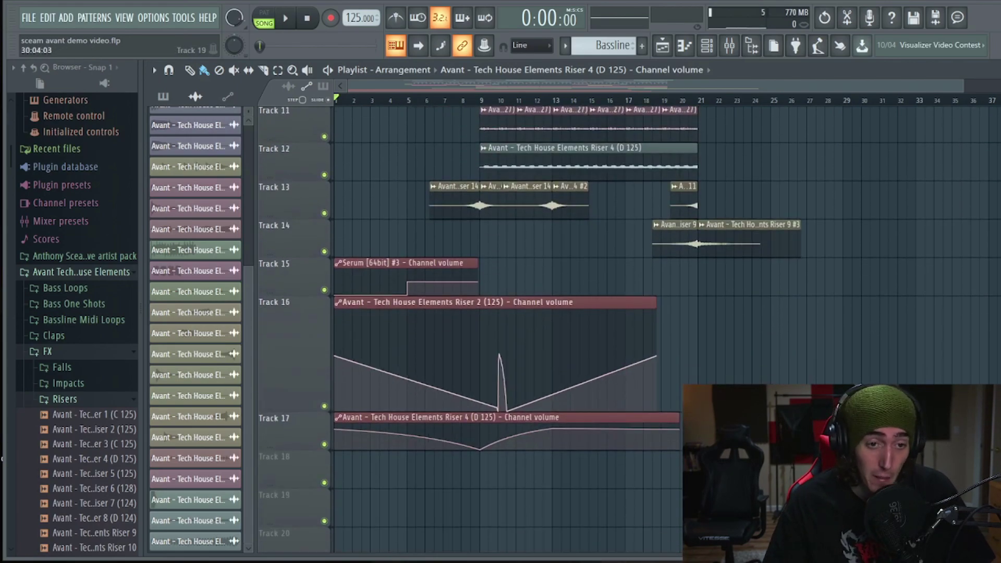
{"action": "scroll", "coordinate": [513, 206], "scroll_direction": "up", "scroll_amount": 10}
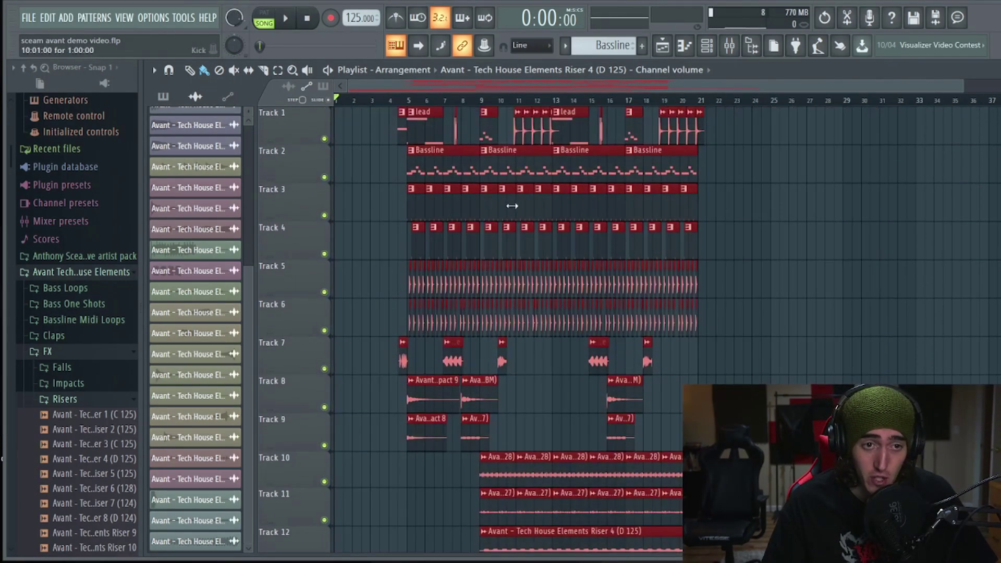
{"action": "left_click_drag", "start_coordinate": [459, 180], "coordinate": [459, 218]}
{"action": "left_click", "coordinate": [751, 201]}
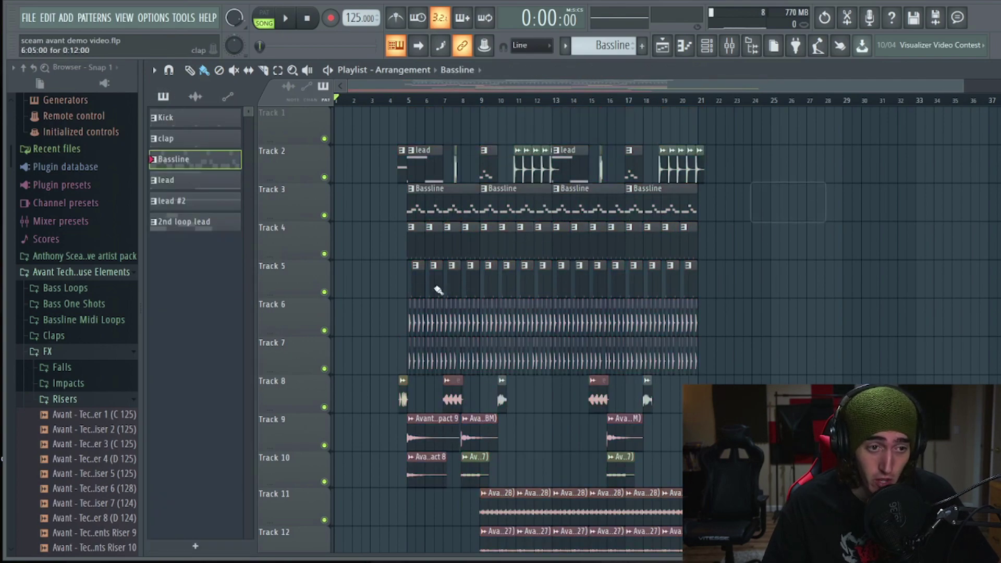
Step: Open the pack's Vocals folder and audition Vocal 1 (128), Vocal 1 Dry (128) and Vocal 4 (125)
{"action": "left_click", "coordinate": [53, 354]}
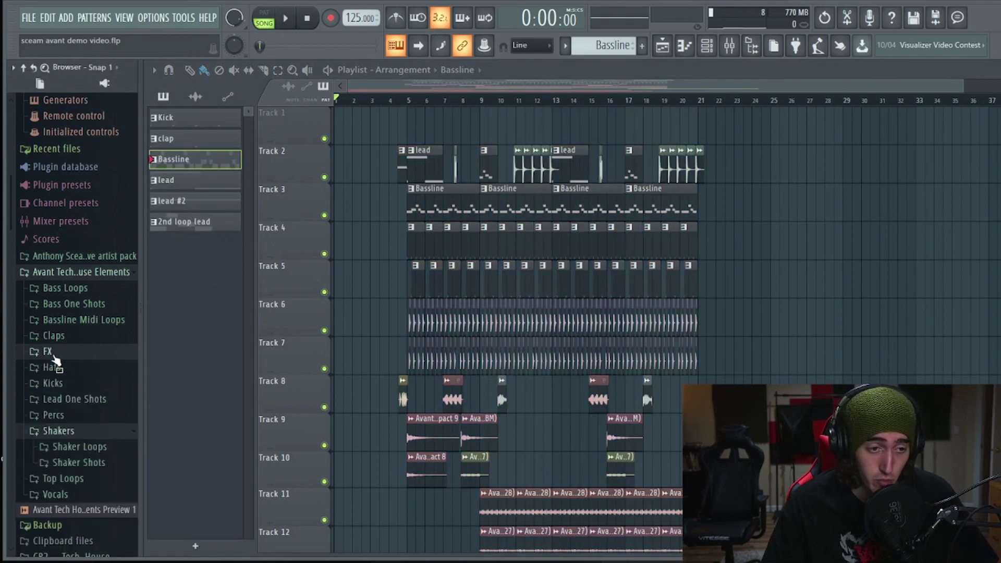
{"action": "left_click", "coordinate": [83, 494]}
{"action": "scroll", "coordinate": [110, 396], "scroll_direction": "down", "scroll_amount": 6}
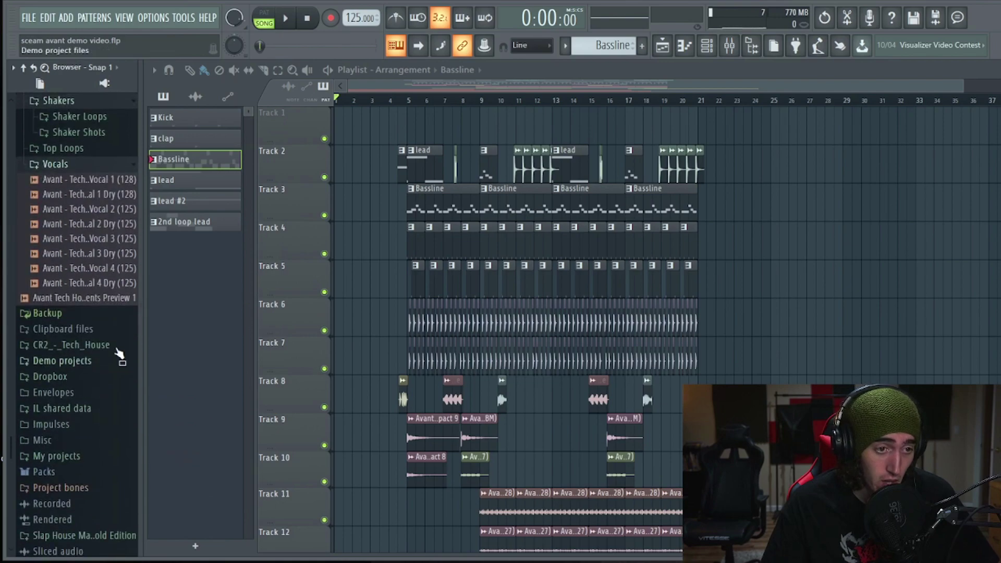
{"action": "scroll", "coordinate": [117, 338], "scroll_direction": "up", "scroll_amount": 4}
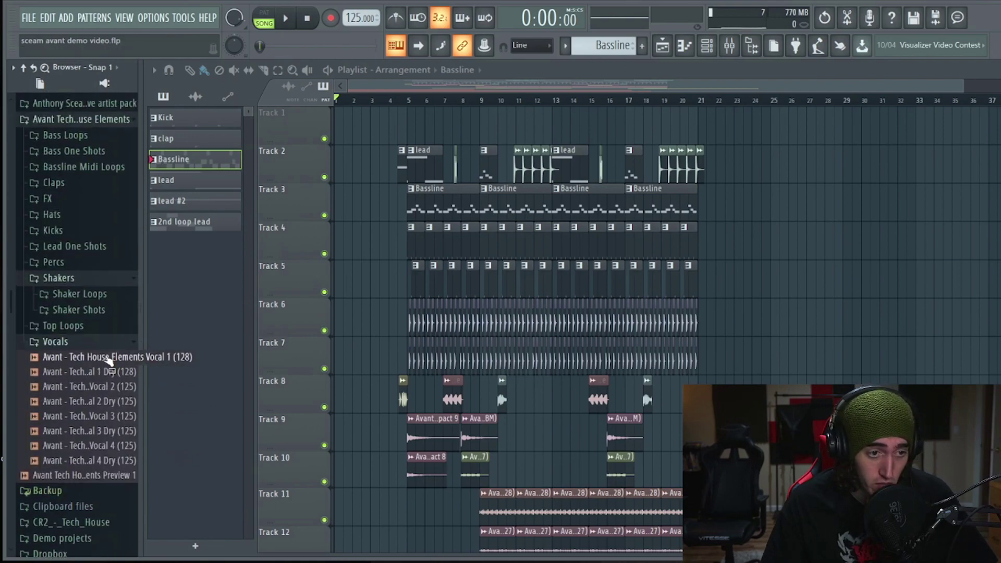
{"action": "left_click", "coordinate": [108, 359]}
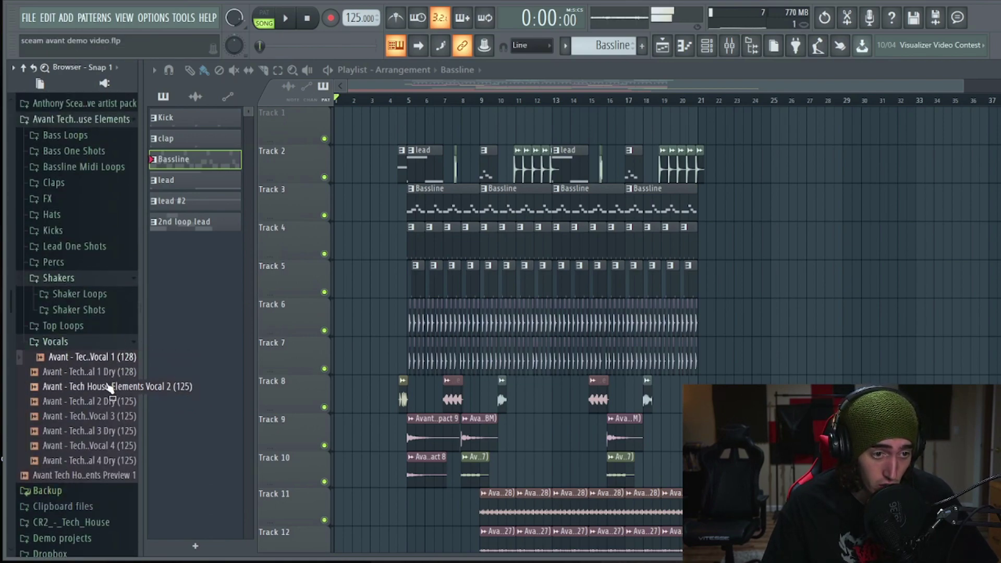
{"action": "left_click", "coordinate": [106, 373]}
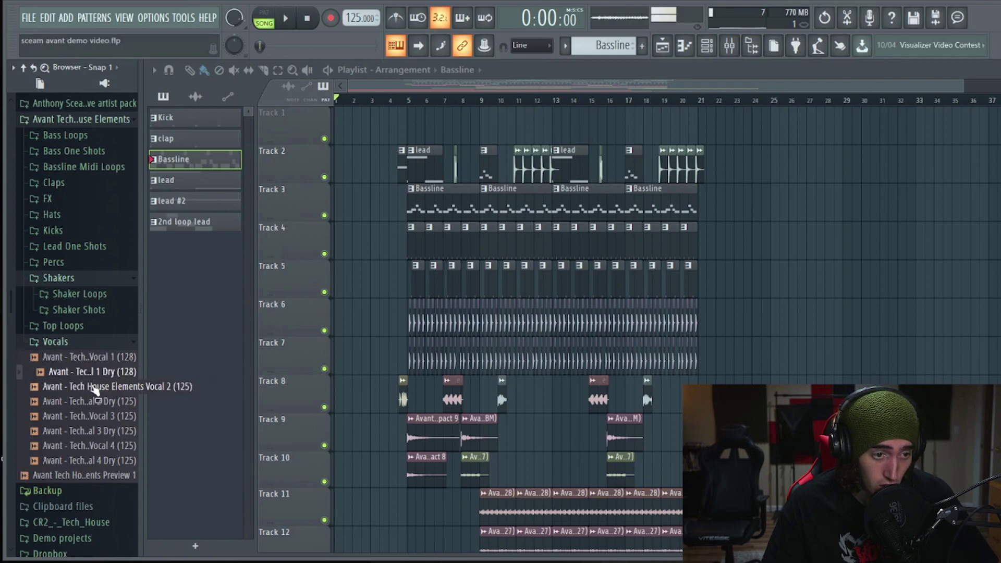
{"action": "left_click", "coordinate": [104, 445]}
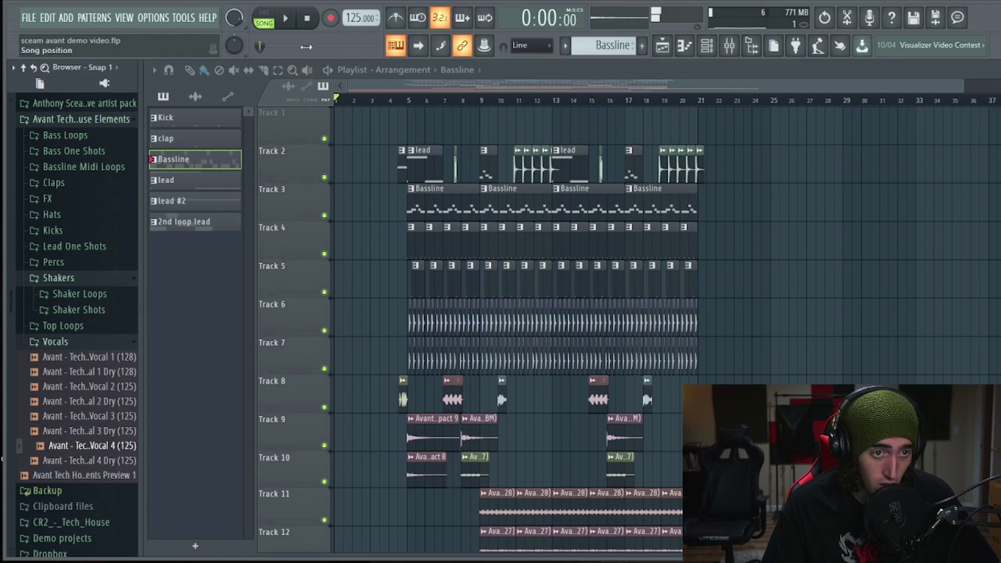
Step: Place the Vocal 4 (125) sample on Track 1 at bar 5 and play it with the drop
{"action": "right_click", "coordinate": [309, 30]}
{"action": "left_click_drag", "start_coordinate": [93, 451], "coordinate": [404, 121]}
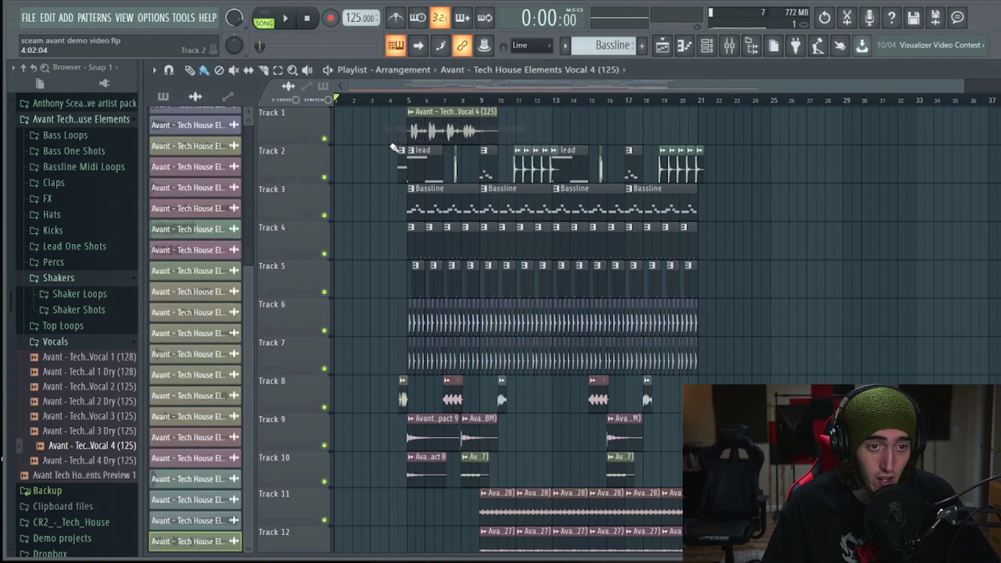
{"action": "left_click_drag", "start_coordinate": [438, 86], "coordinate": [427, 87]}
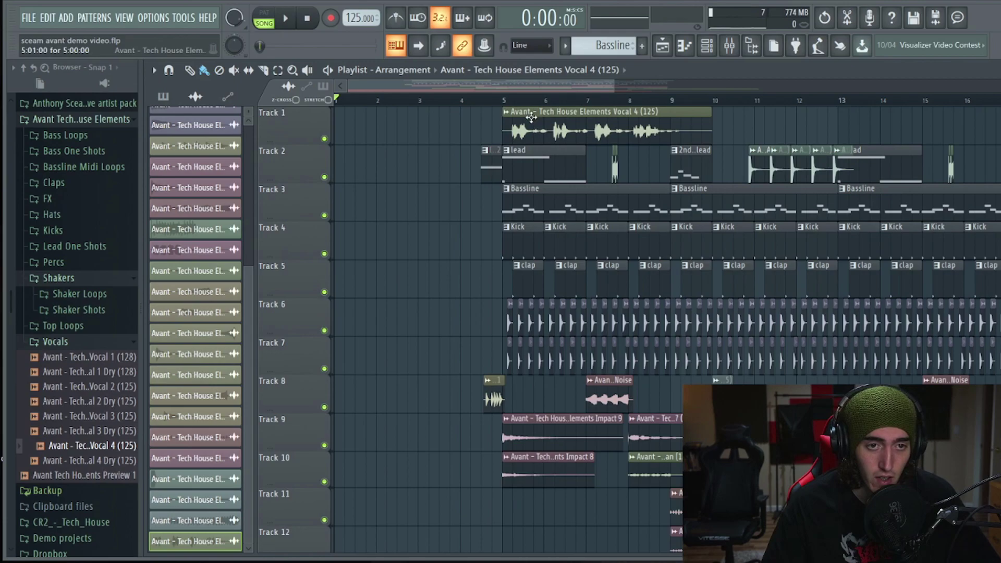
{"action": "left_click_drag", "start_coordinate": [614, 86], "coordinate": [681, 86]}
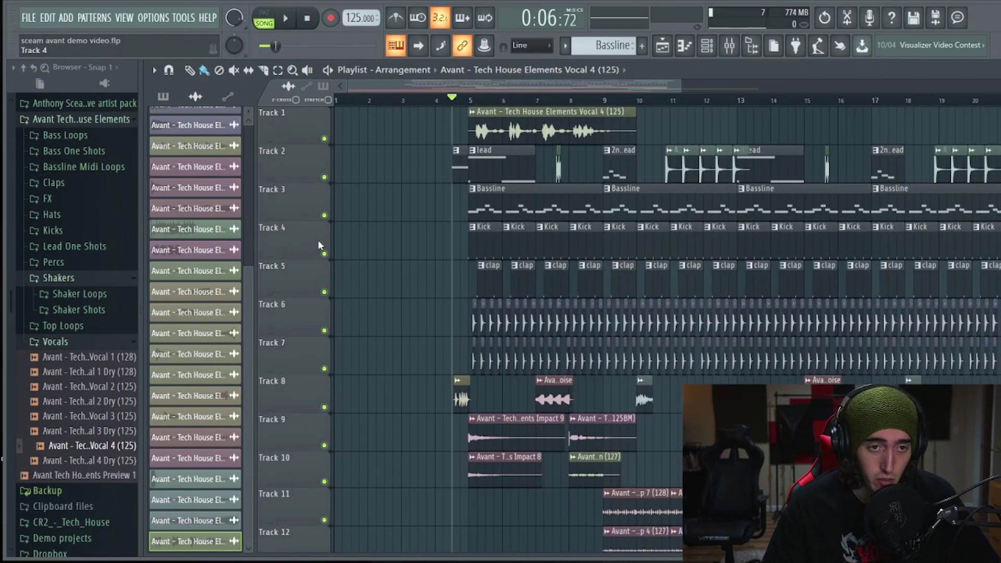
{"action": "key", "text": "space"}
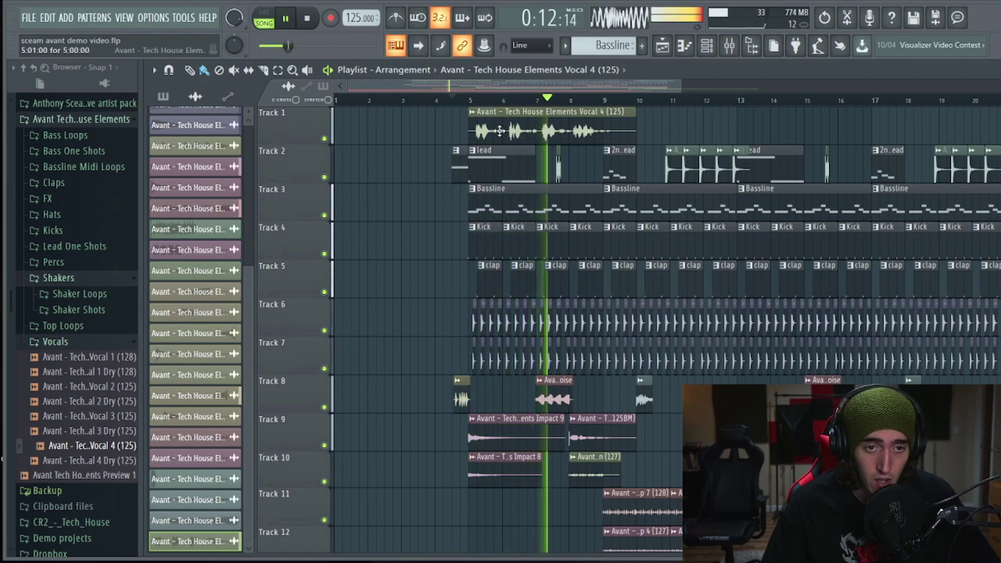
Step: Move the Vocal 4 clip on Track 1 to start at bar 7 and listen to the new placement
{"action": "left_click_drag", "start_coordinate": [500, 131], "coordinate": [568, 130]}
{"action": "key", "text": "space"}
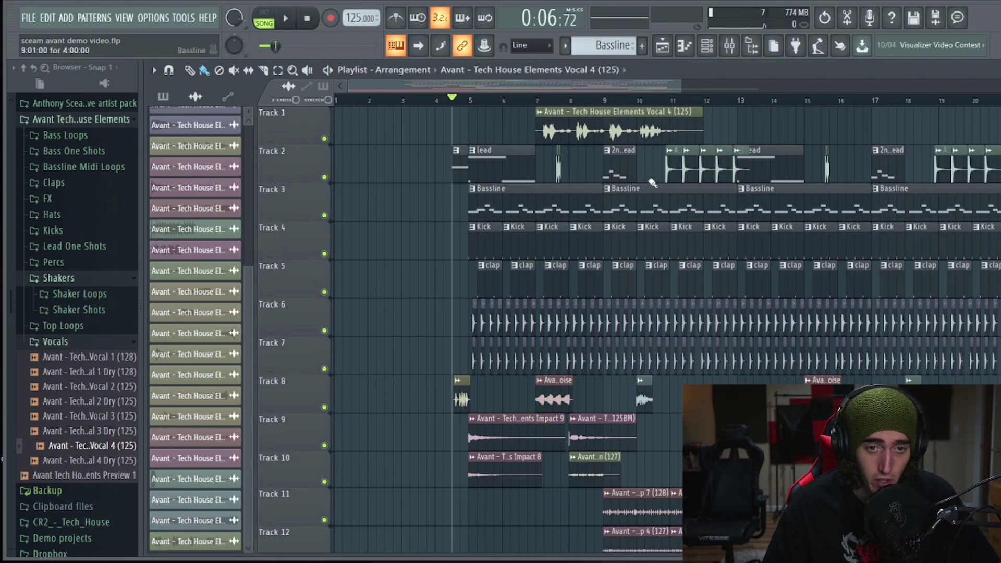
{"action": "key", "text": "space"}
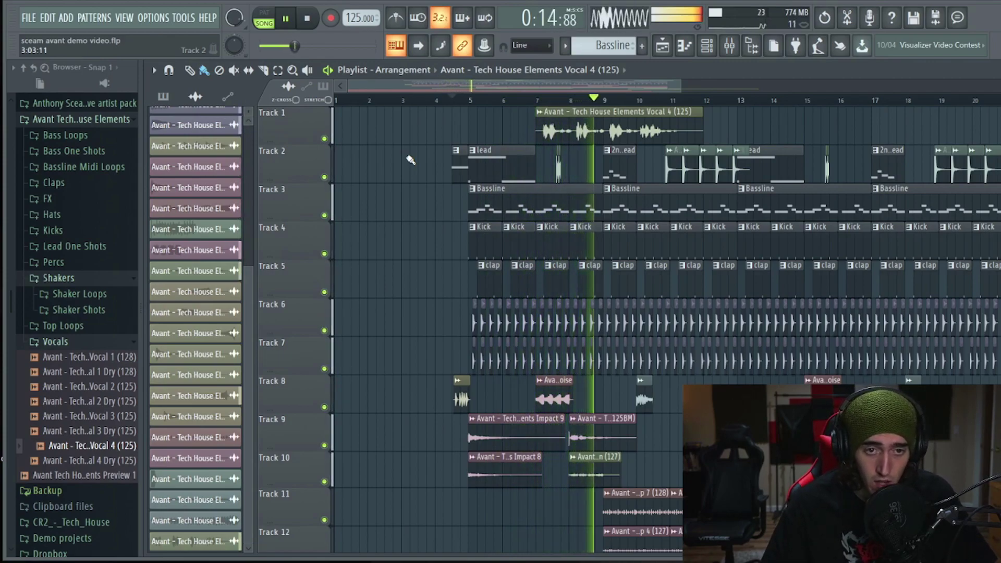
{"action": "key", "text": "space"}
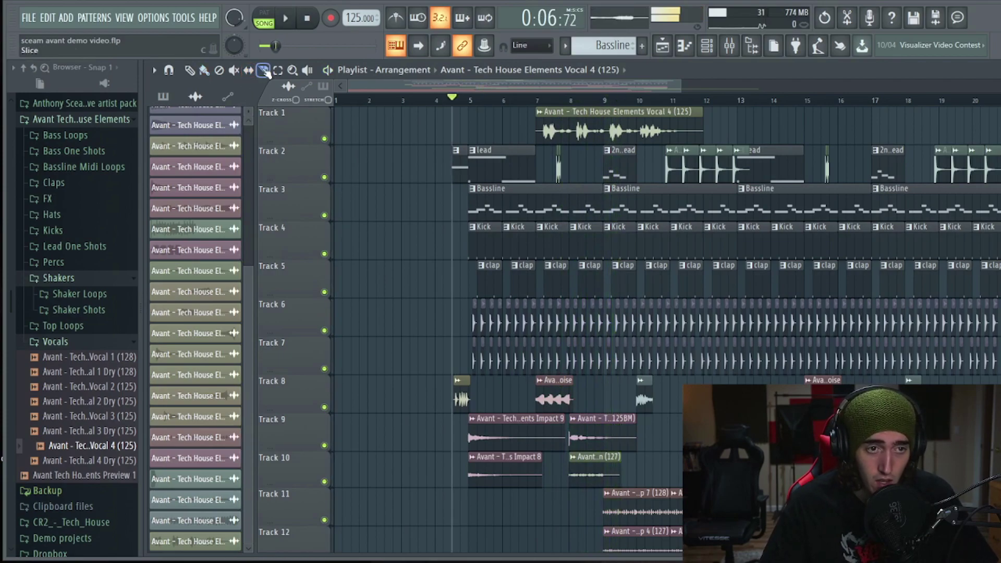
Step: Slice the Vocal 4 clip at bar 9 and move its second part to bar 11
{"action": "left_click", "coordinate": [606, 148]}
{"action": "left_click_drag", "start_coordinate": [615, 130], "coordinate": [687, 123]}
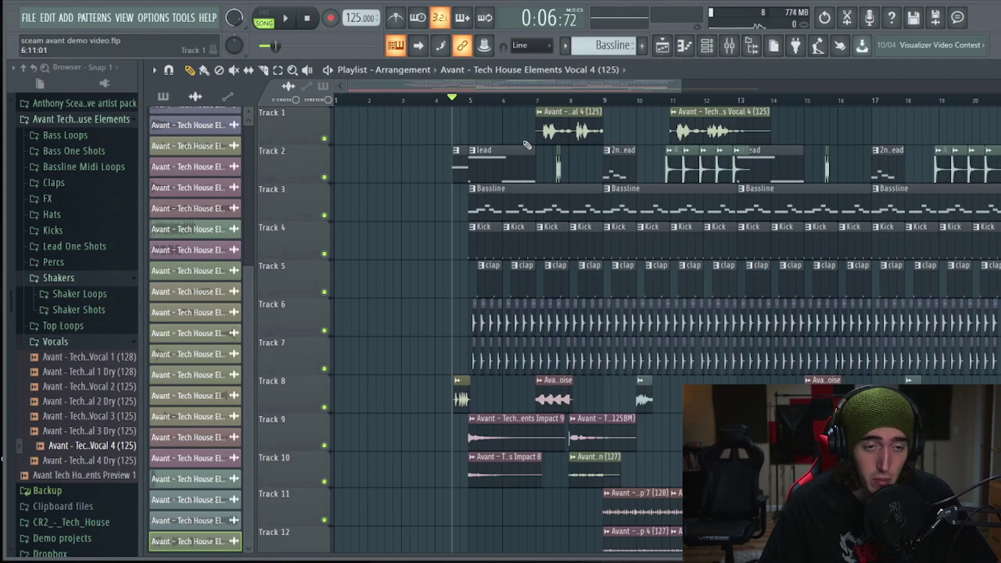
Step: Check the Vocal 4 channel settings and play the arrangement from just before bar 5 with the split vocal
{"action": "double_click", "coordinate": [572, 130]}
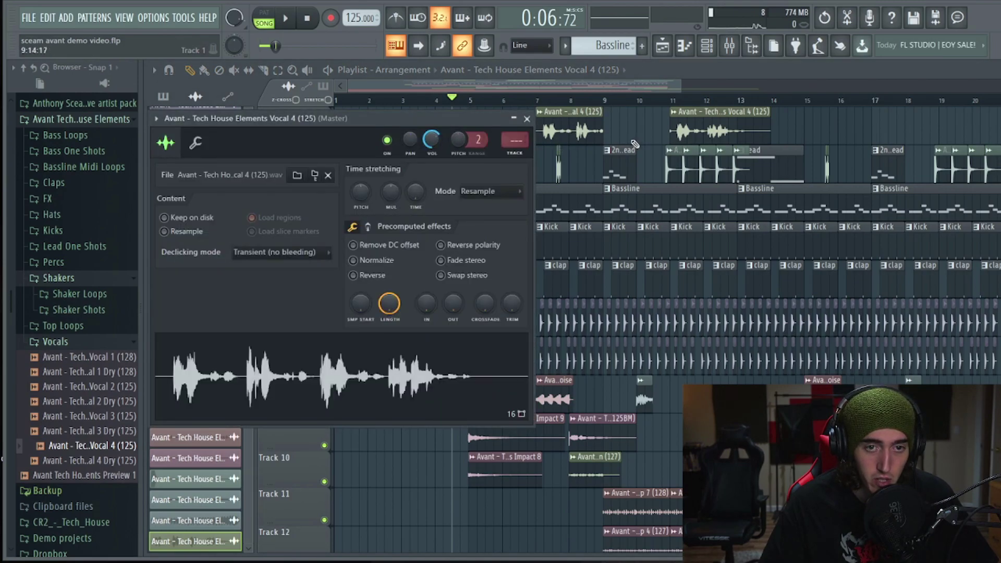
{"action": "left_click", "coordinate": [493, 89]}
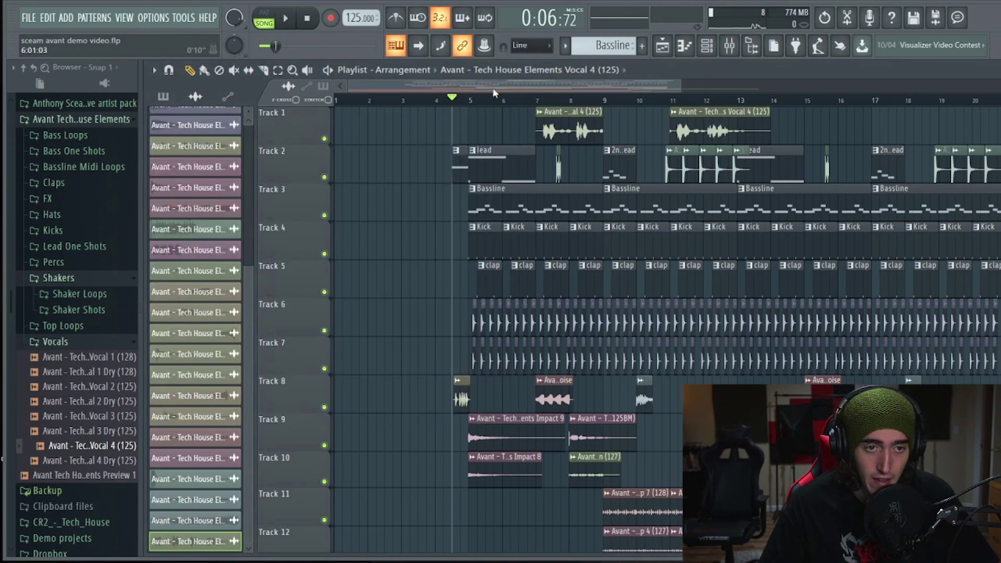
{"action": "key", "text": "space"}
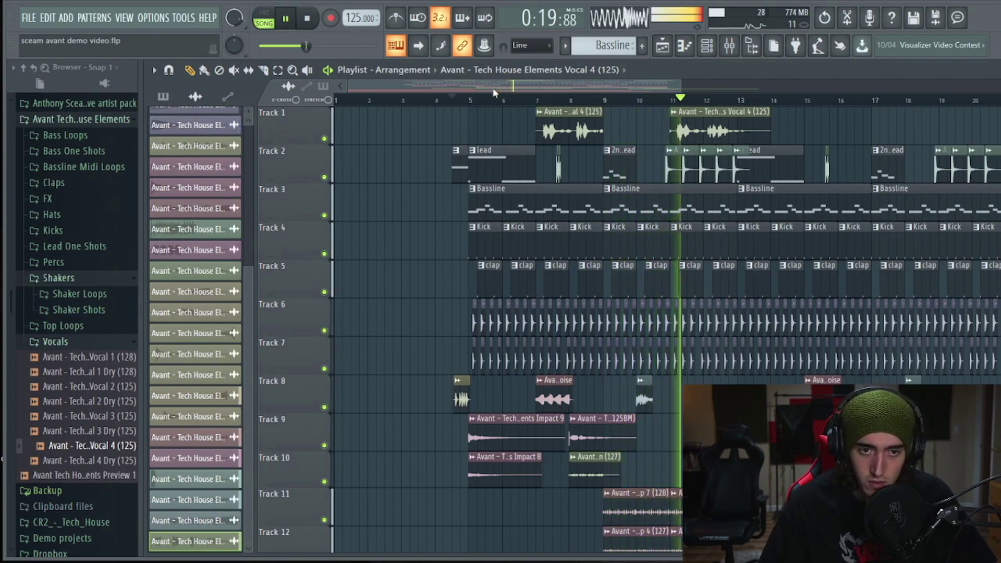
Step: Copy the two Vocal 4 clips on Track 1 to bars 15 and 19, and collapse the Vocals folder
{"action": "left_click_drag", "start_coordinate": [808, 142], "coordinate": [543, 114]}
{"action": "key", "text": "ctrl+c"}
{"action": "key", "text": "ctrl+v"}
{"action": "left_click_drag", "start_coordinate": [364, 130], "coordinate": [831, 131]}
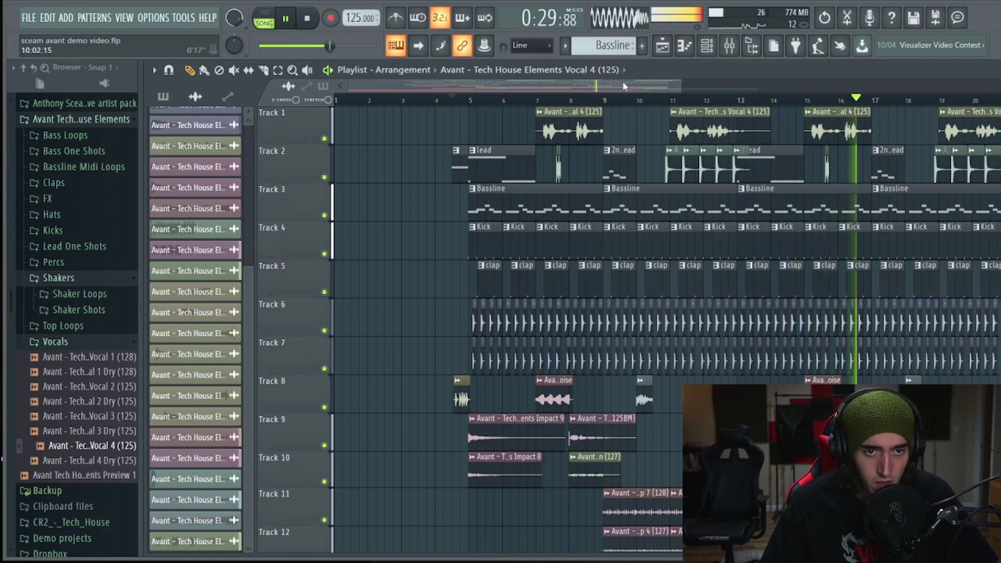
{"action": "key", "text": "space"}
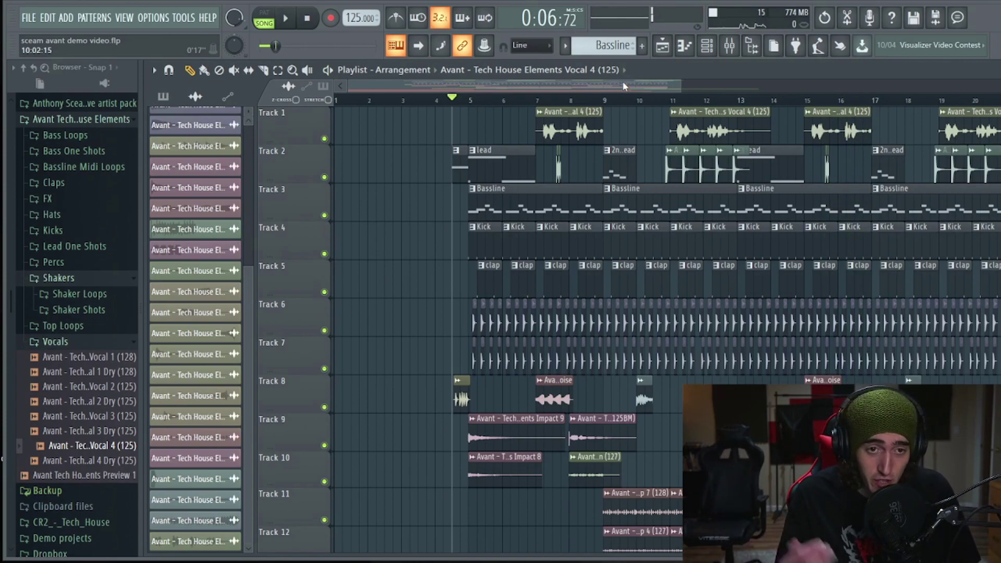
{"action": "left_click", "coordinate": [89, 344]}
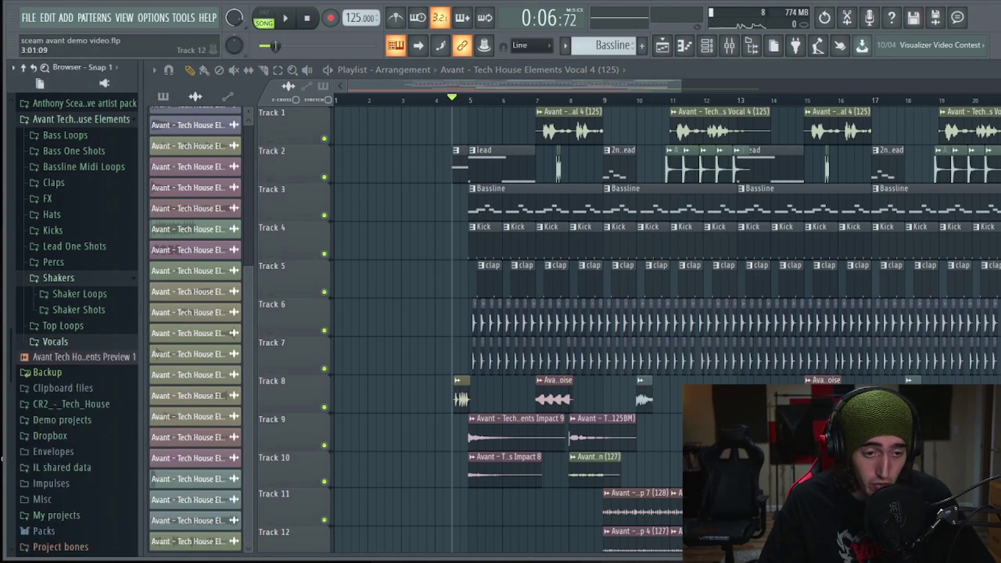
{"action": "mouse_move", "coordinate": [388, 562]}
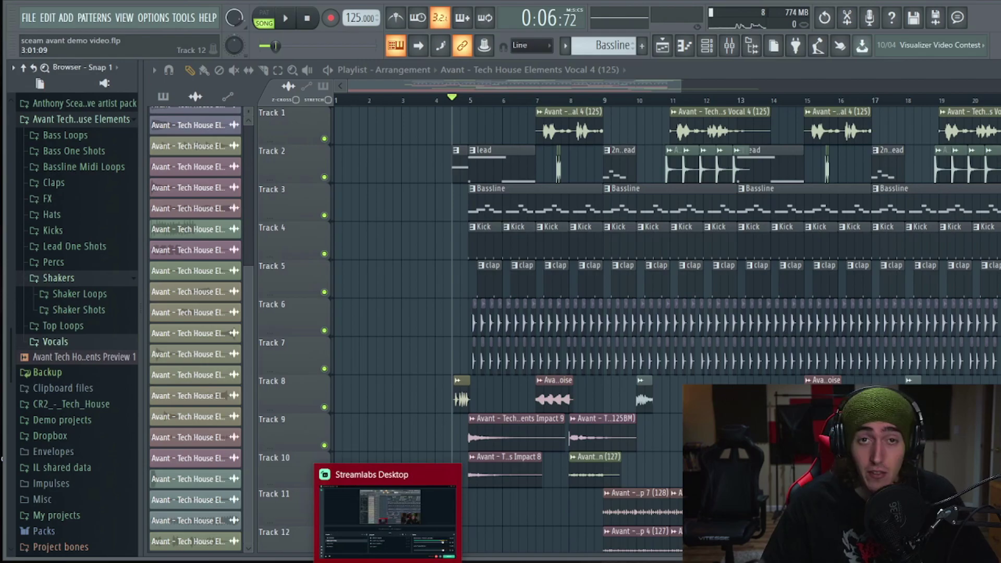